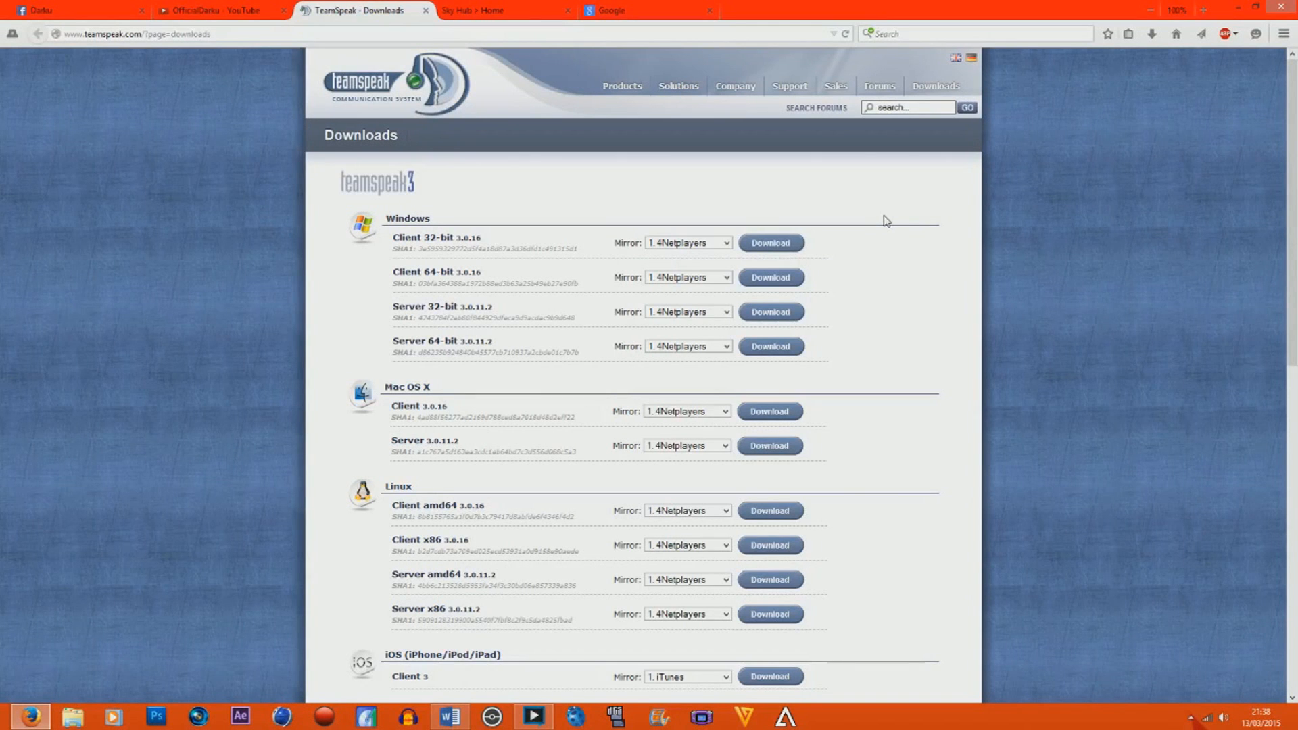
Open the computer's properties from File Explorer to check the Windows system type, and close both windows.
click(75, 722)
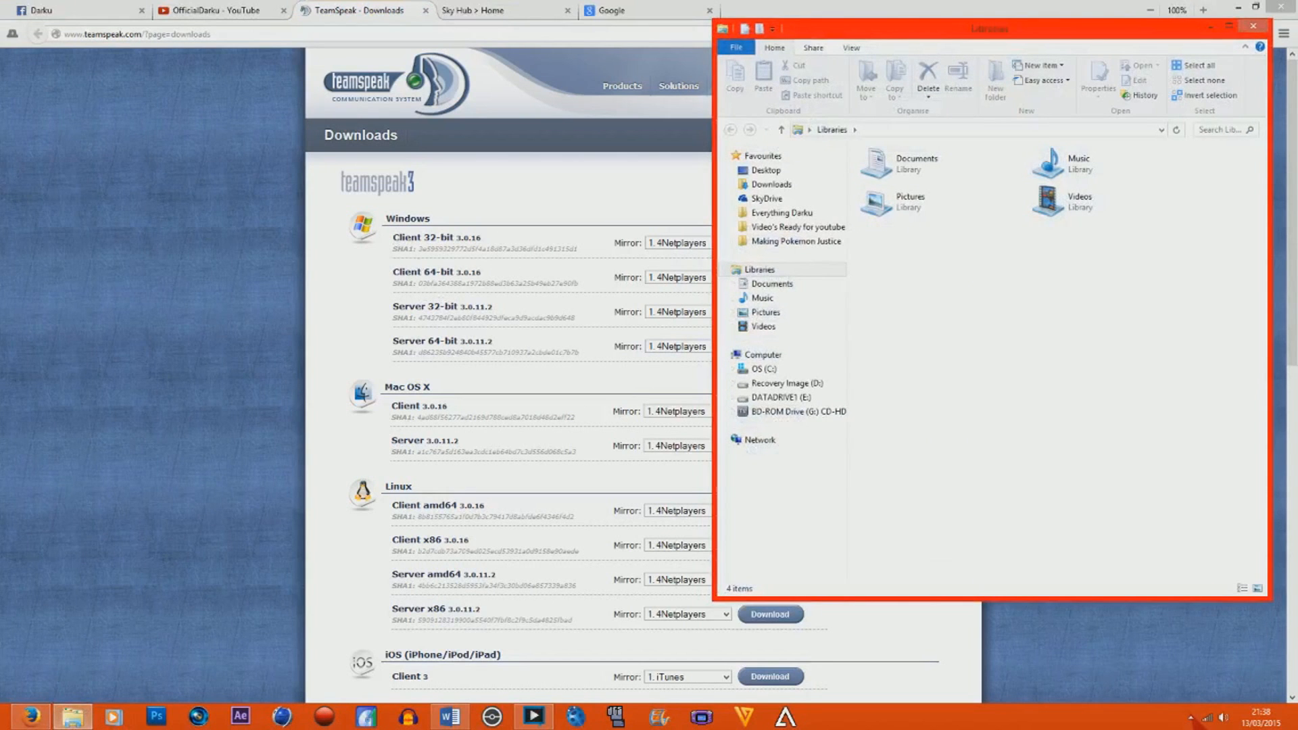
click(759, 355)
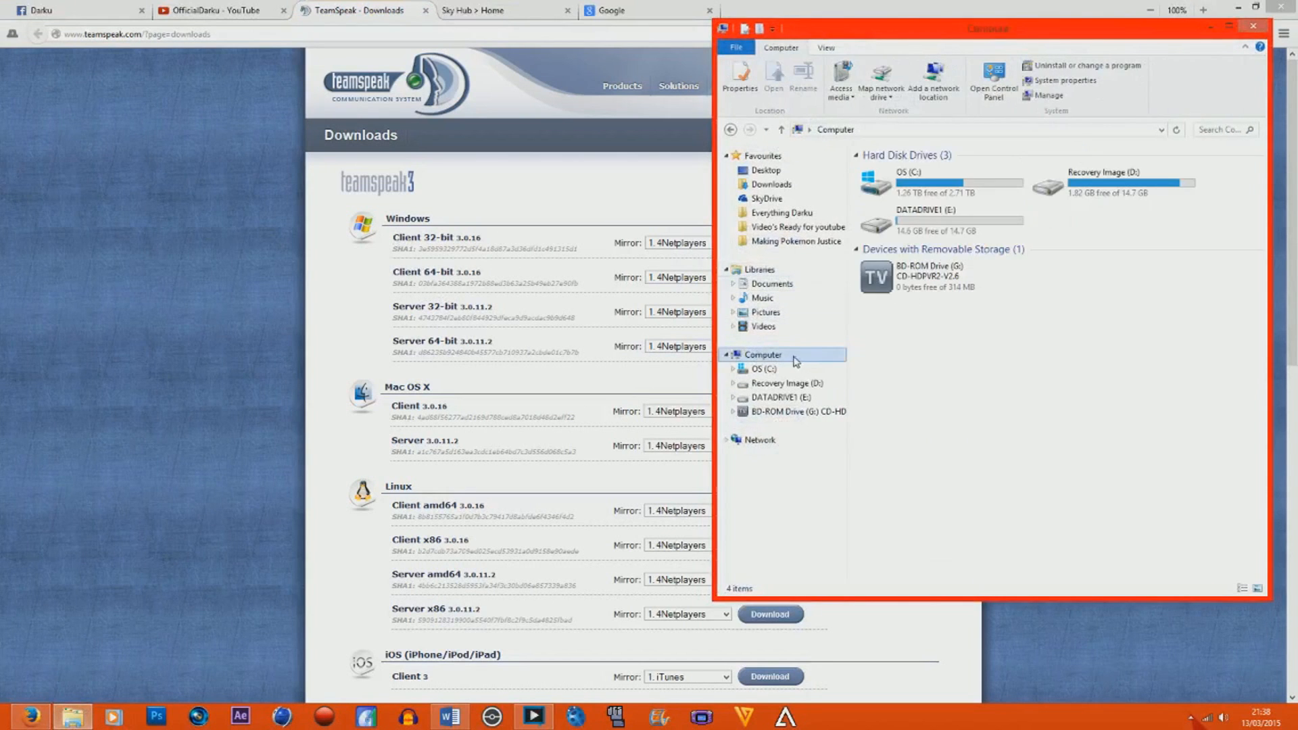
right_click(788, 359)
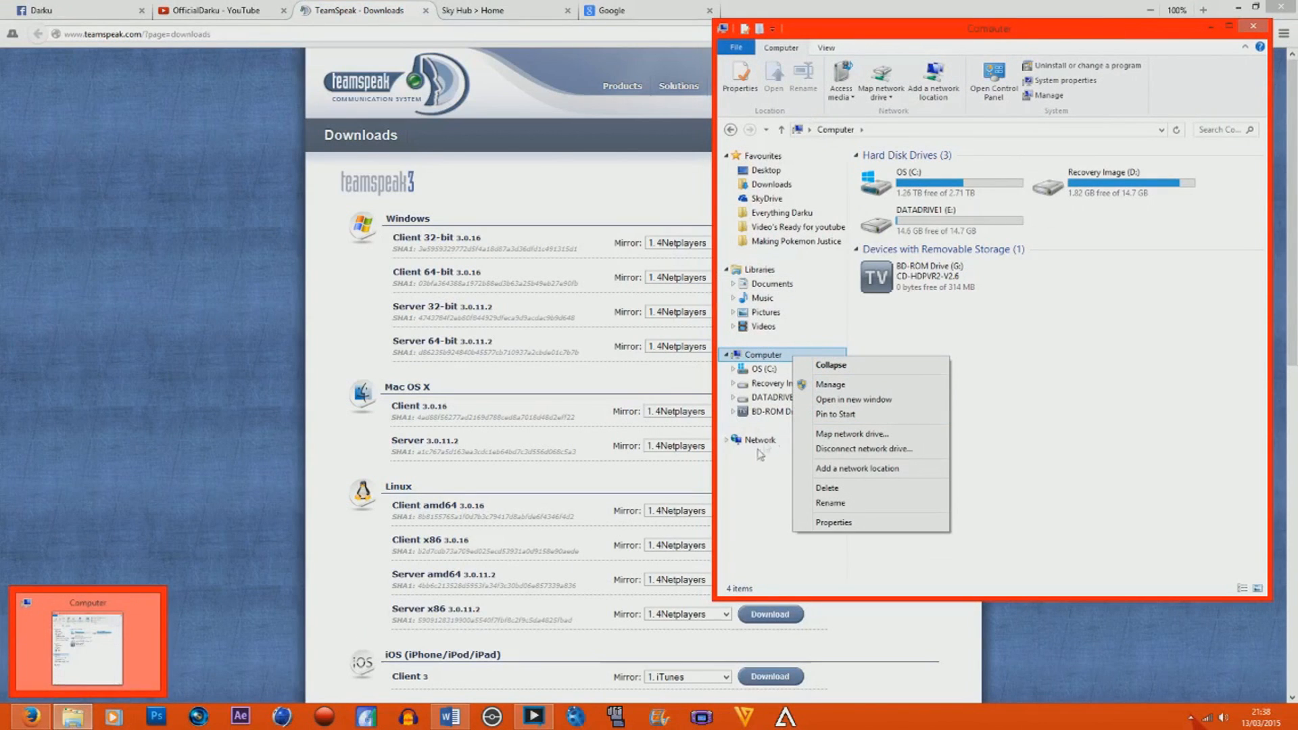
click(762, 356)
right_click(764, 353)
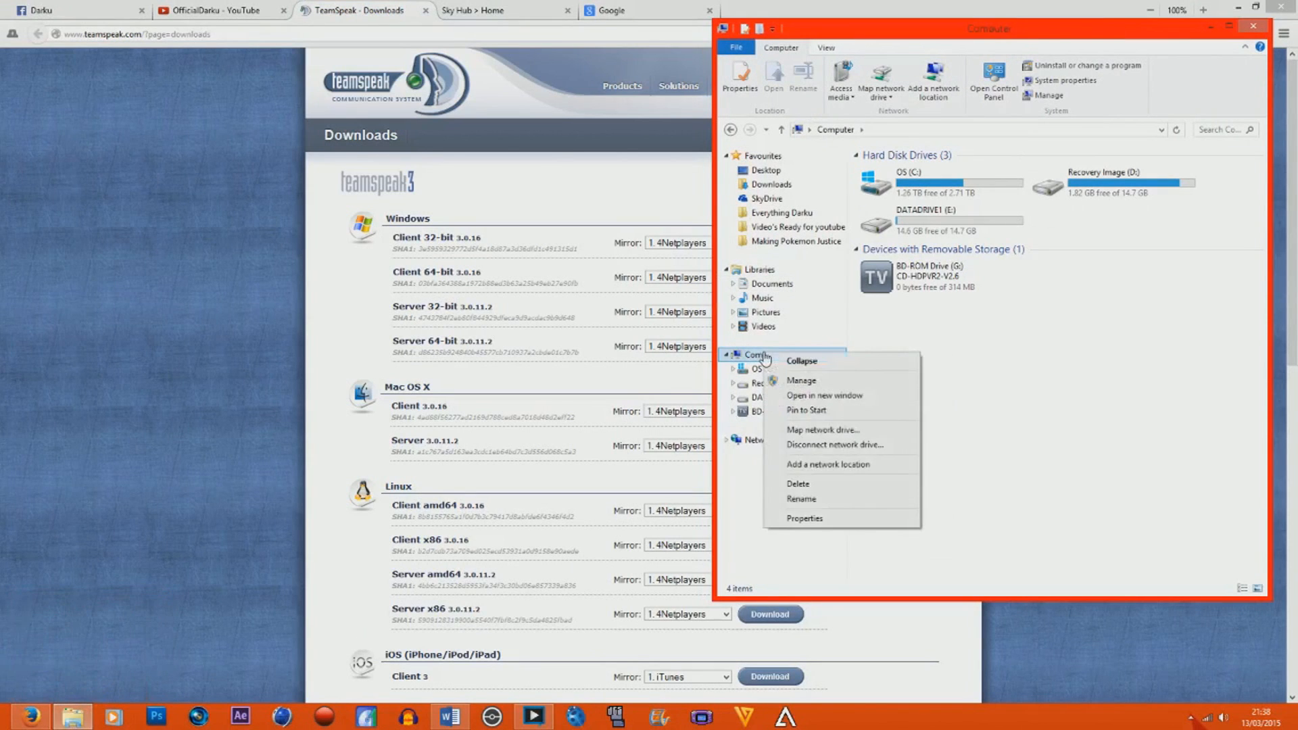
click(821, 519)
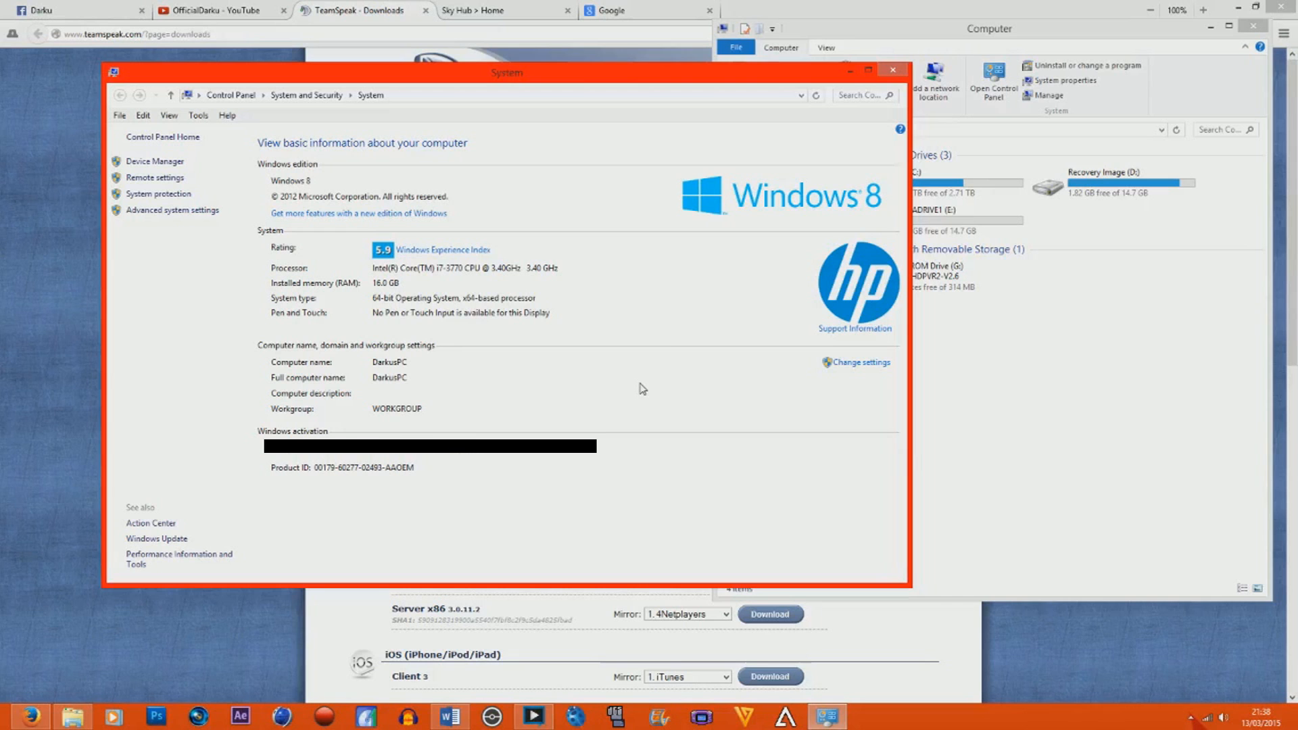
click(892, 69)
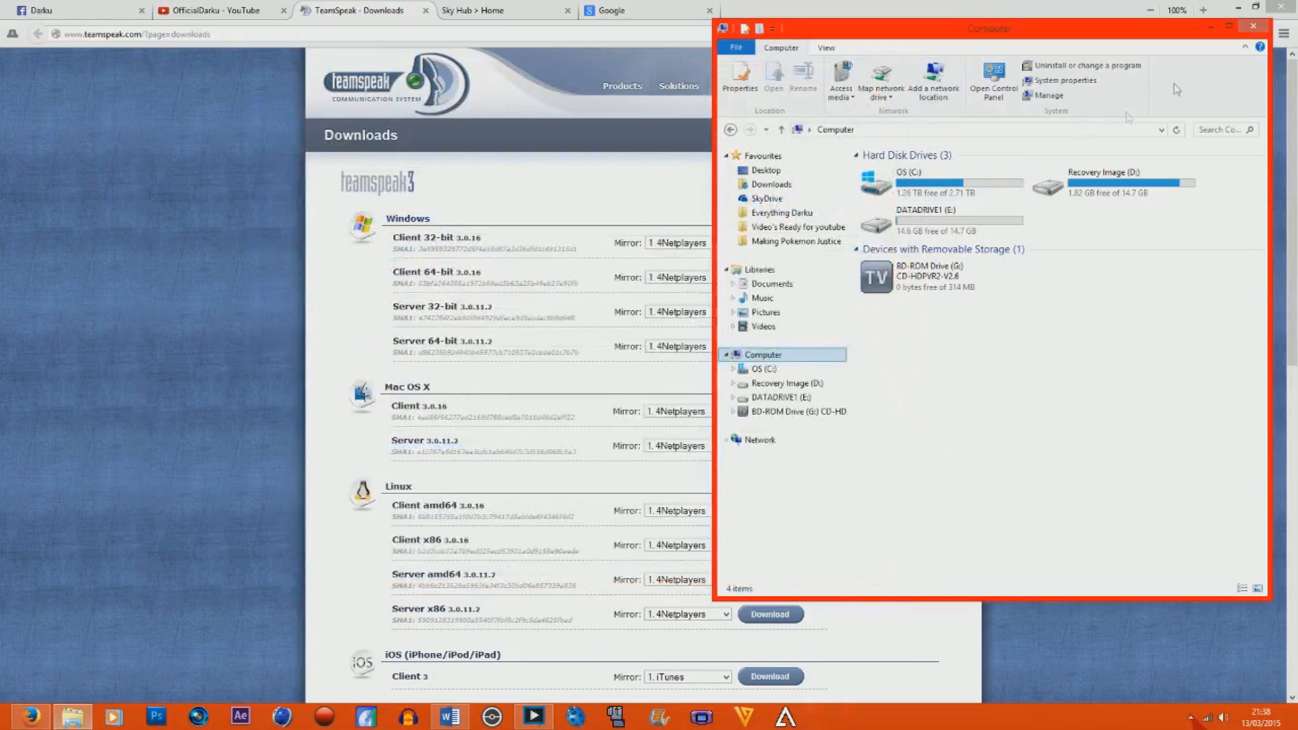
click(1254, 27)
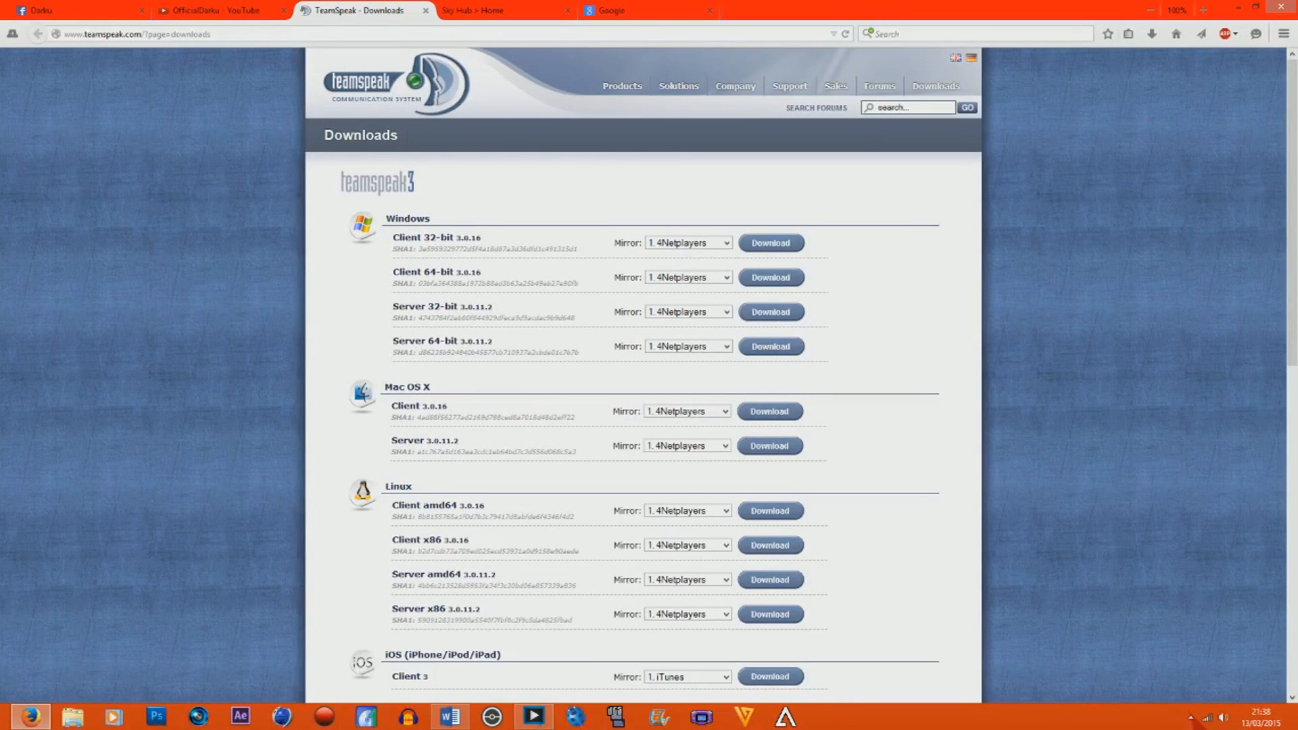
click(760, 281)
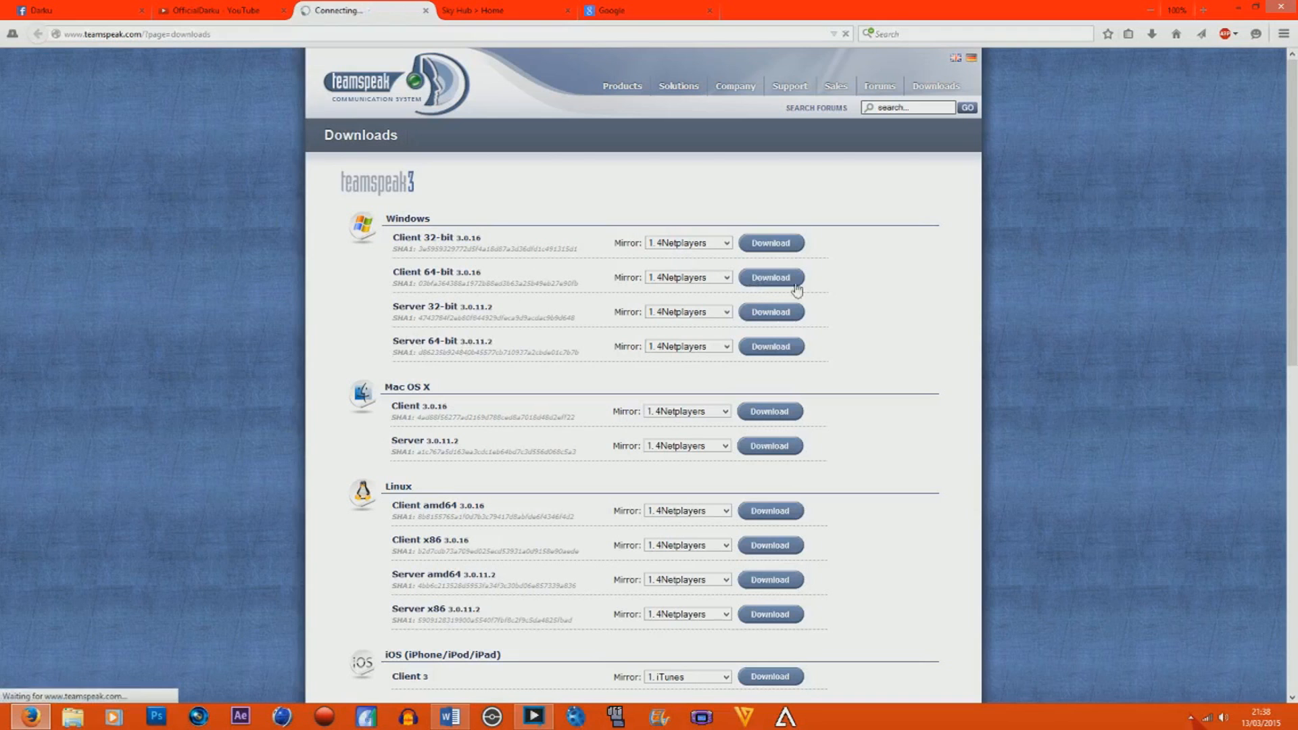
click(623, 492)
click(671, 530)
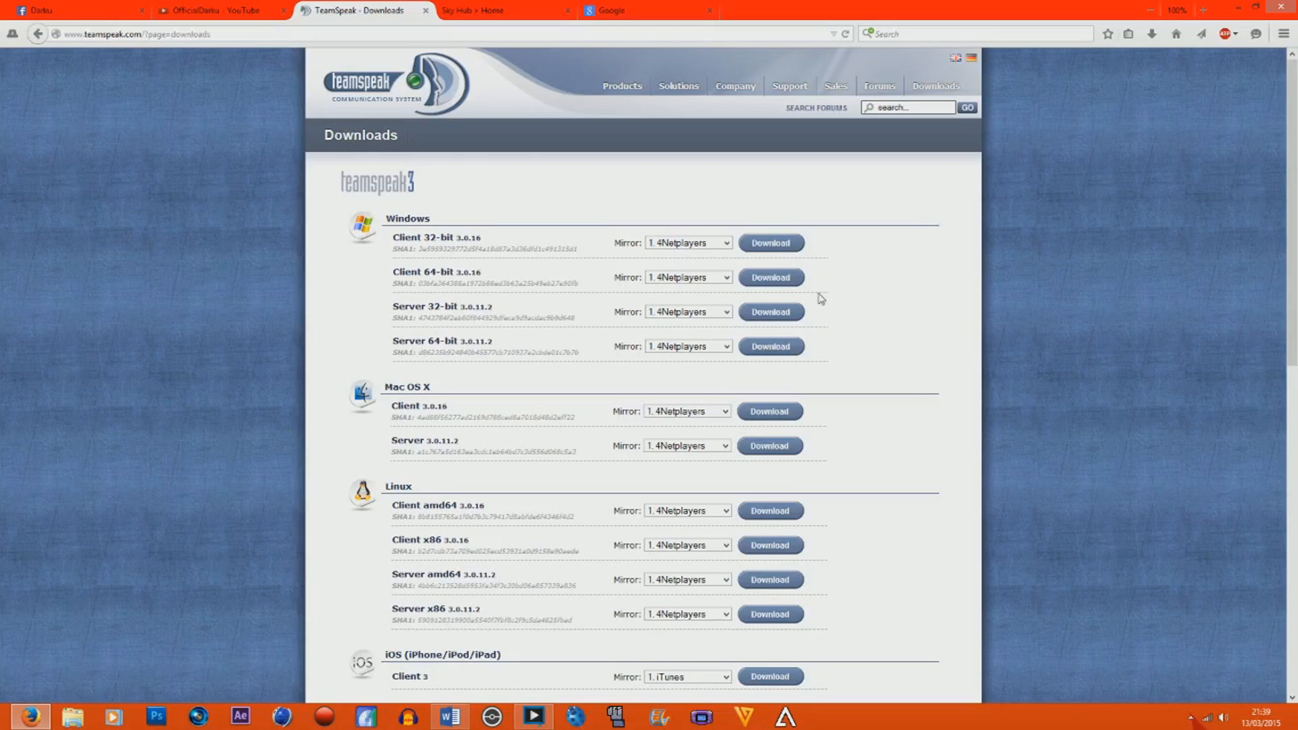
Download the Windows 64-bit client 3.0.16, accepting the license agreement, skipping the survey and saving the file.
click(760, 282)
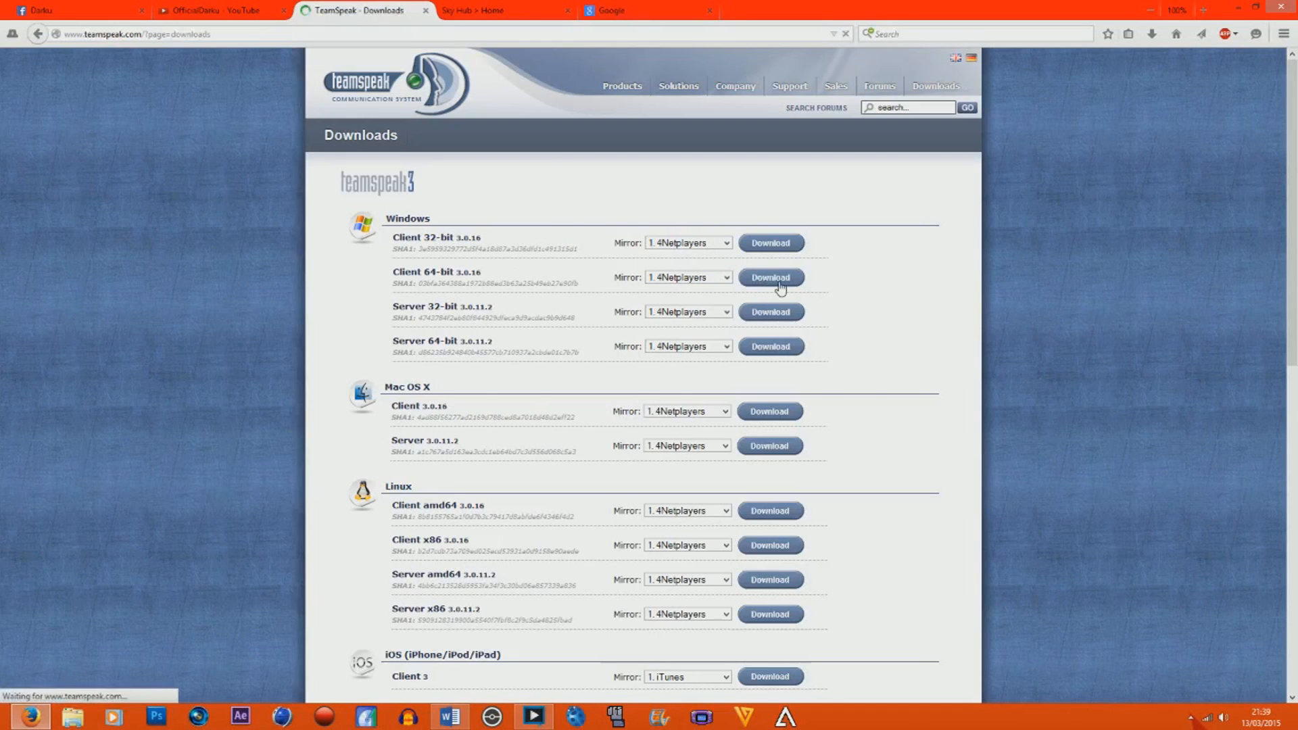
click(622, 492)
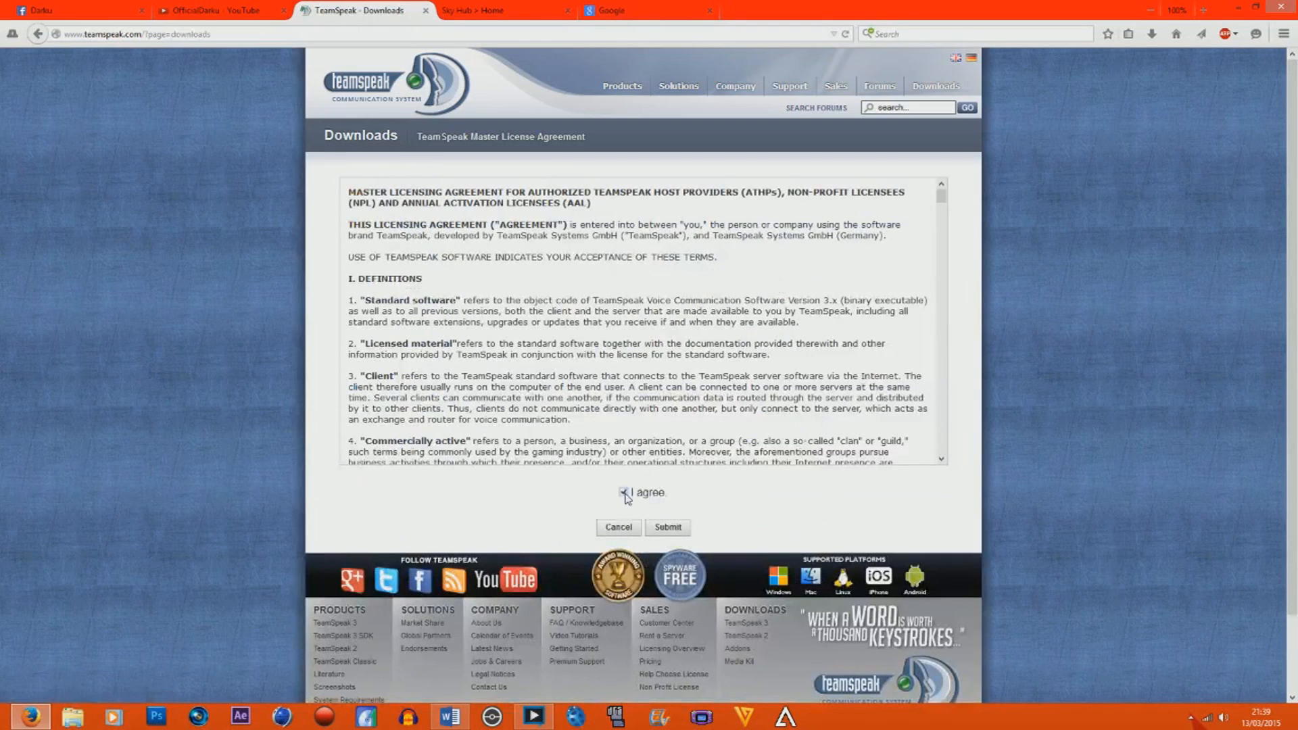
click(667, 528)
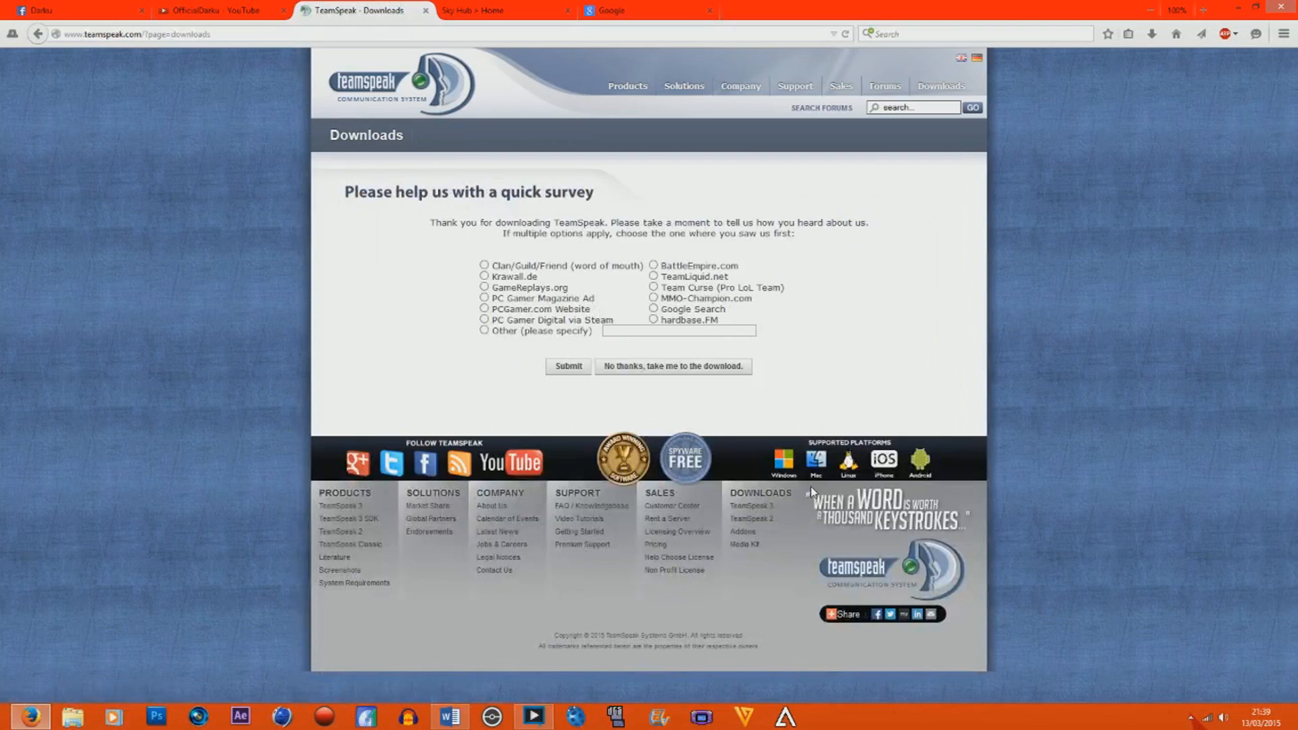
click(700, 376)
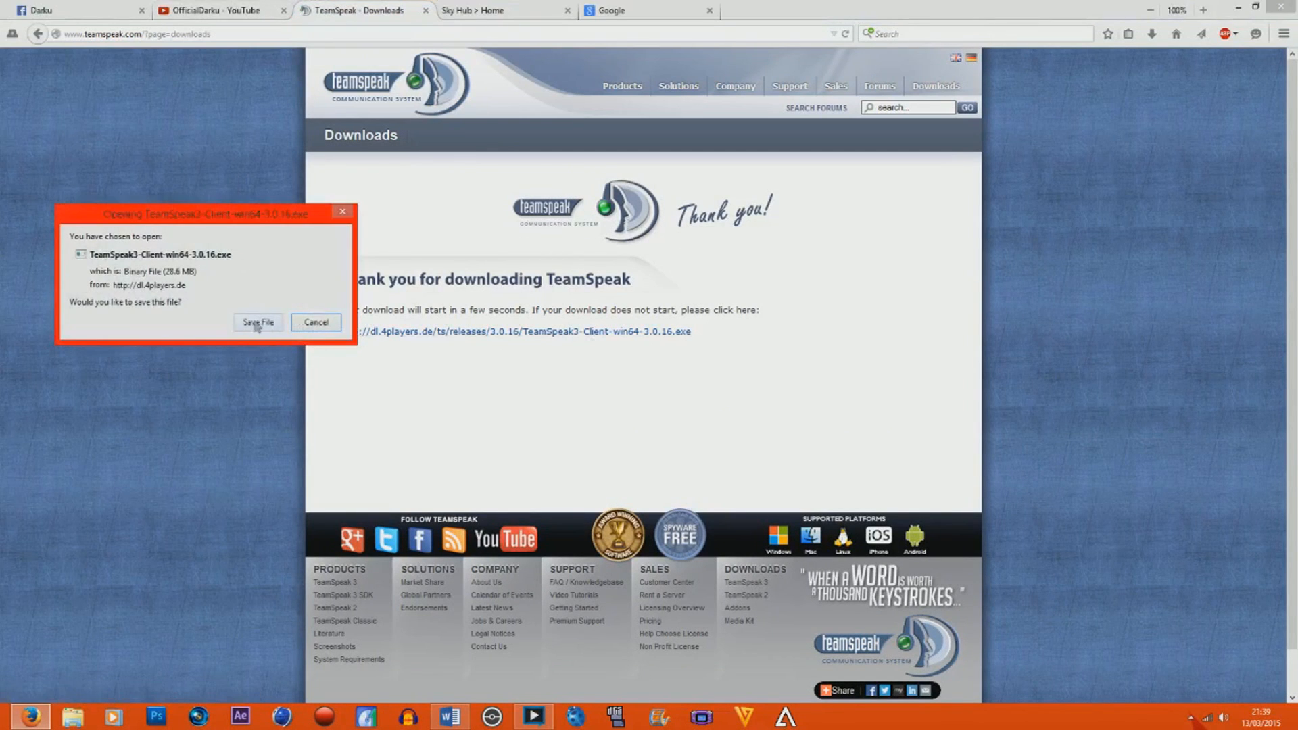
click(258, 322)
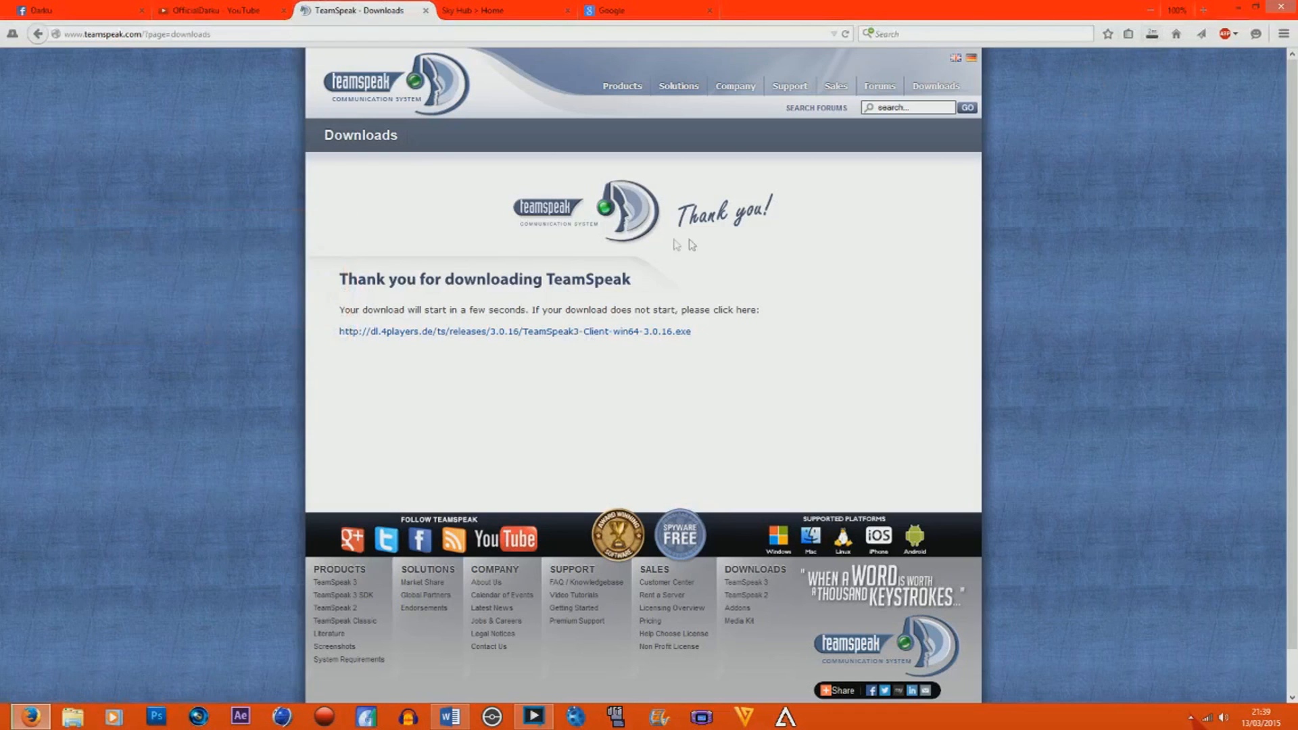
Download the Windows 64-bit server 3.0.11.2 zip from the downloads page, accepting the license agreement and saving the file.
click(936, 88)
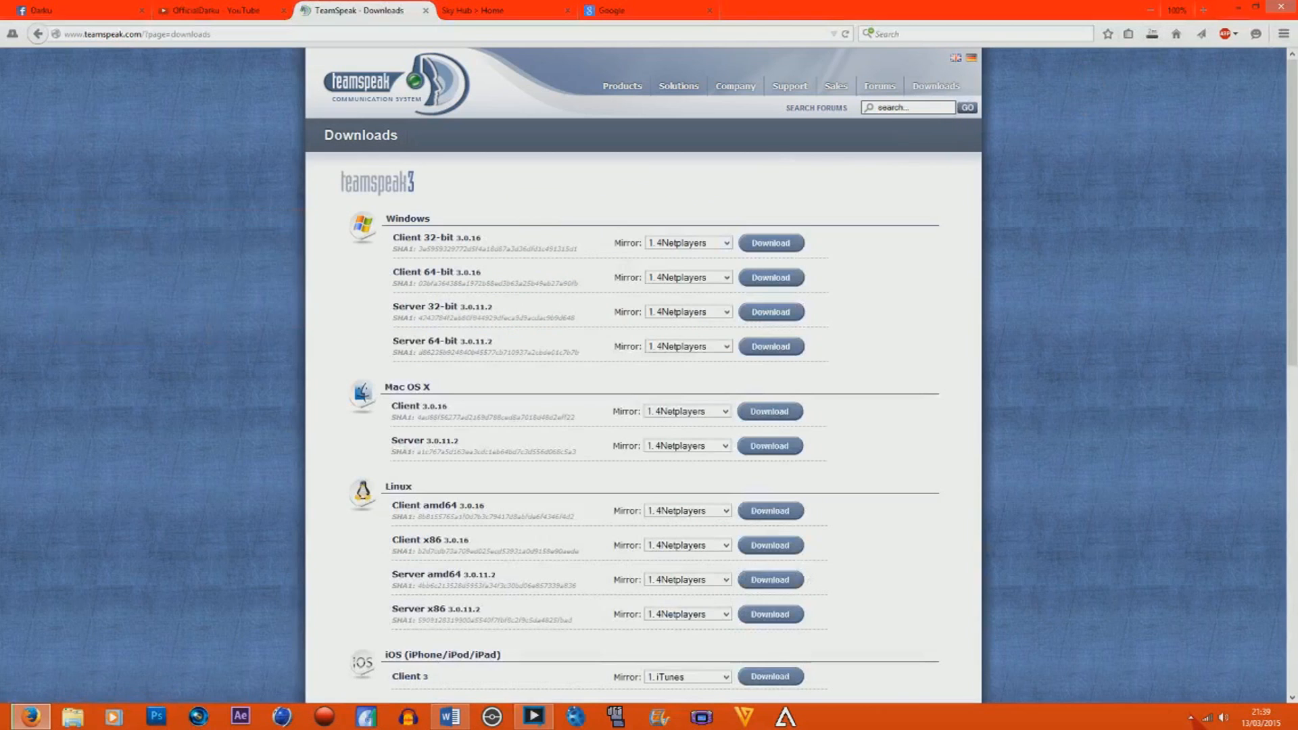
click(770, 347)
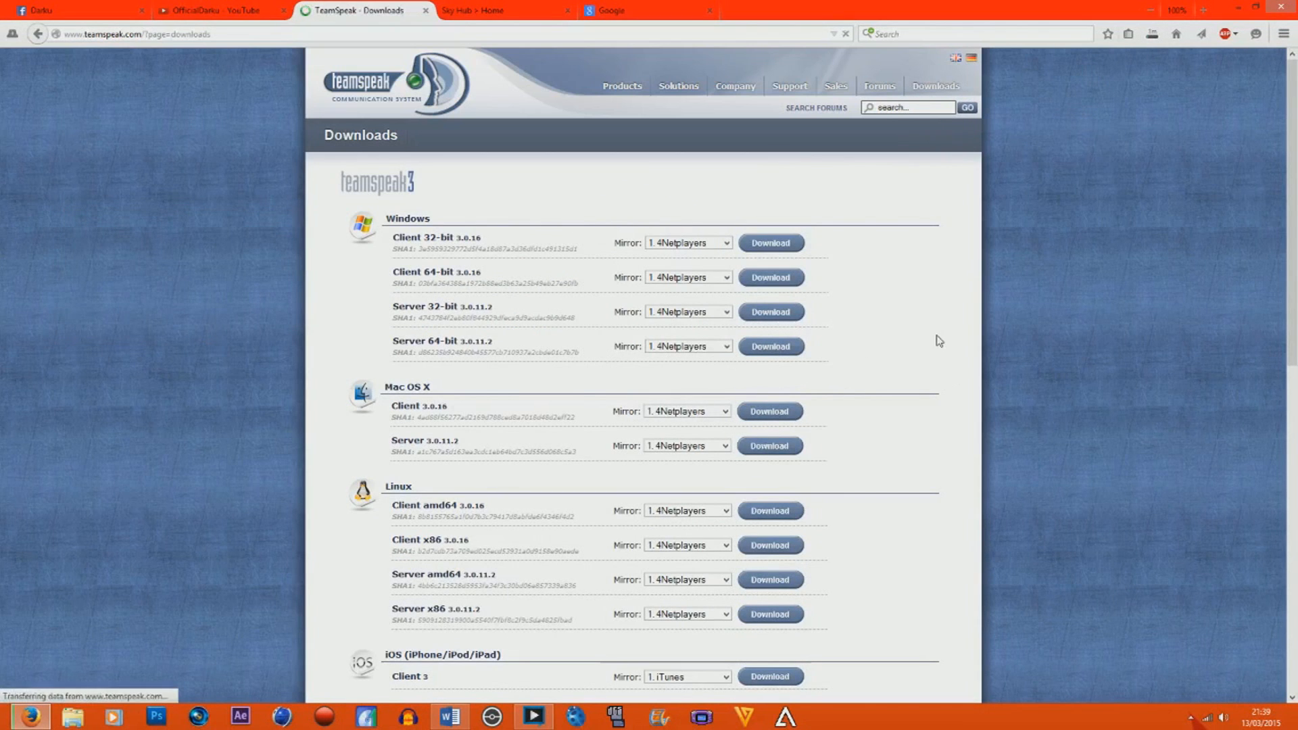
click(624, 492)
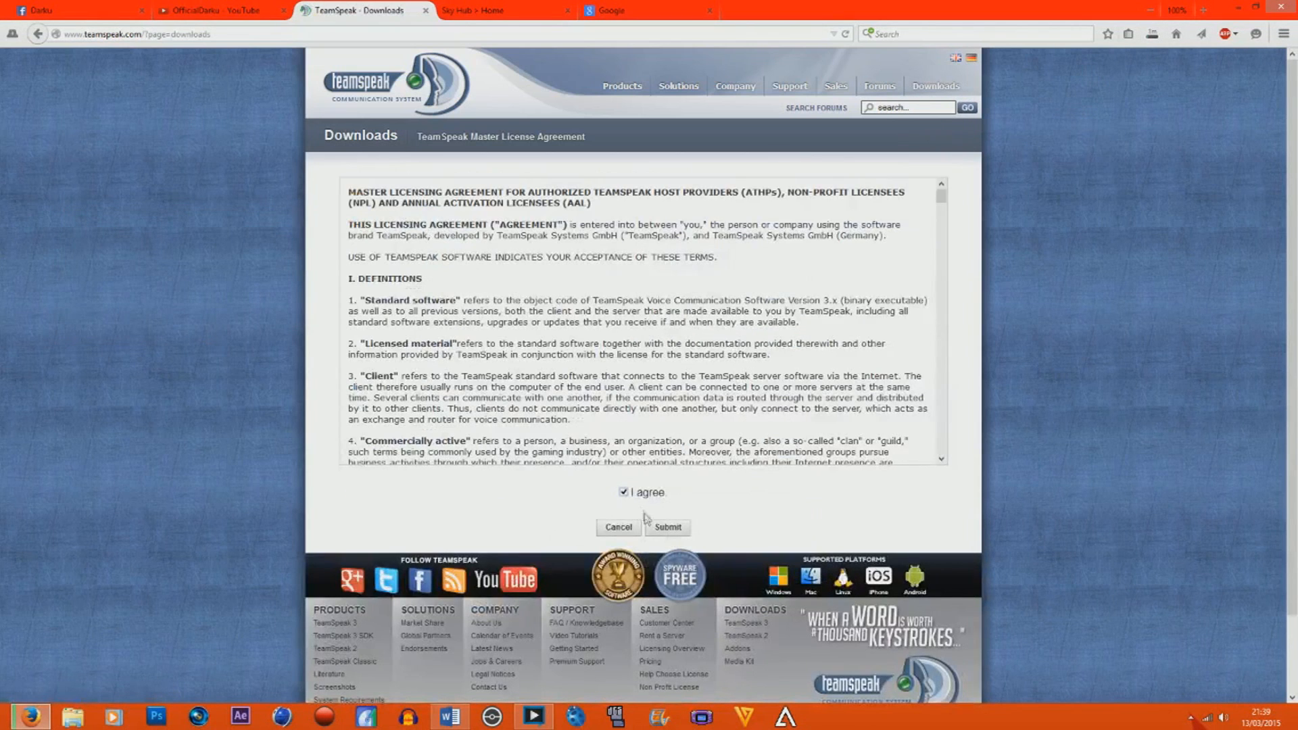
click(663, 528)
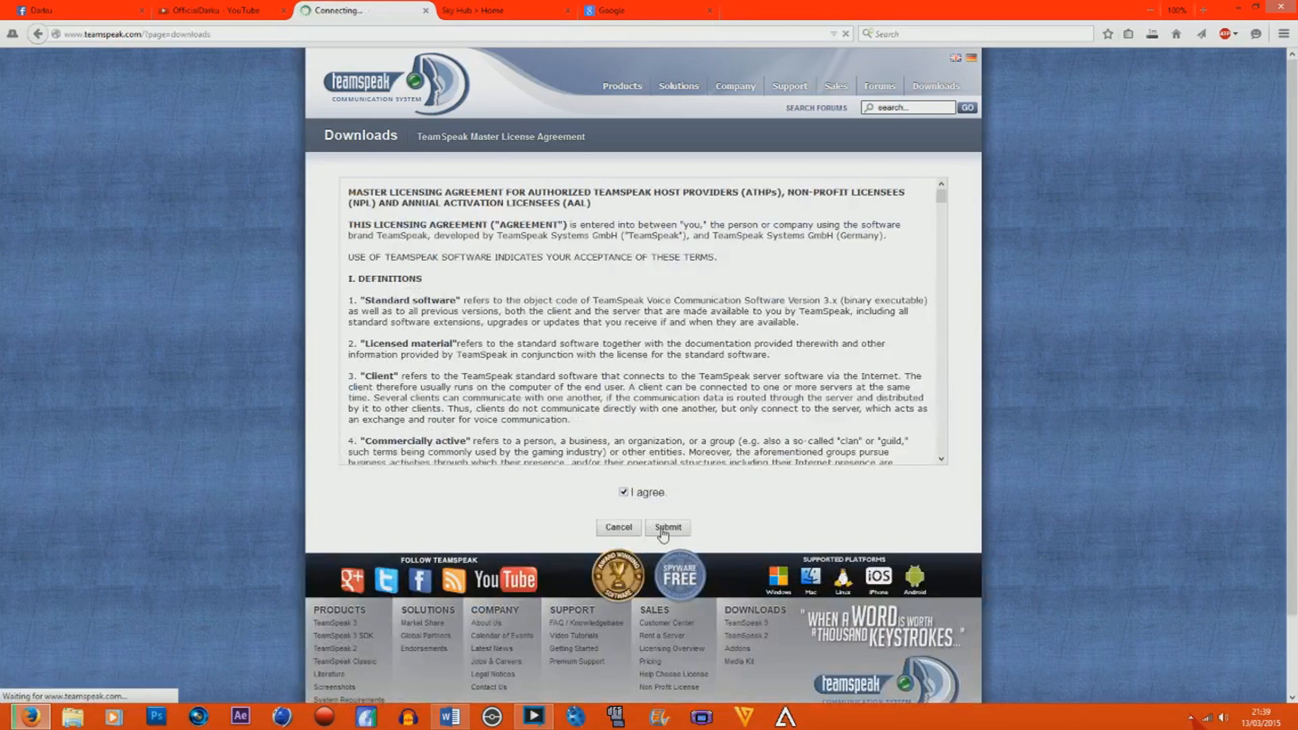
click(623, 368)
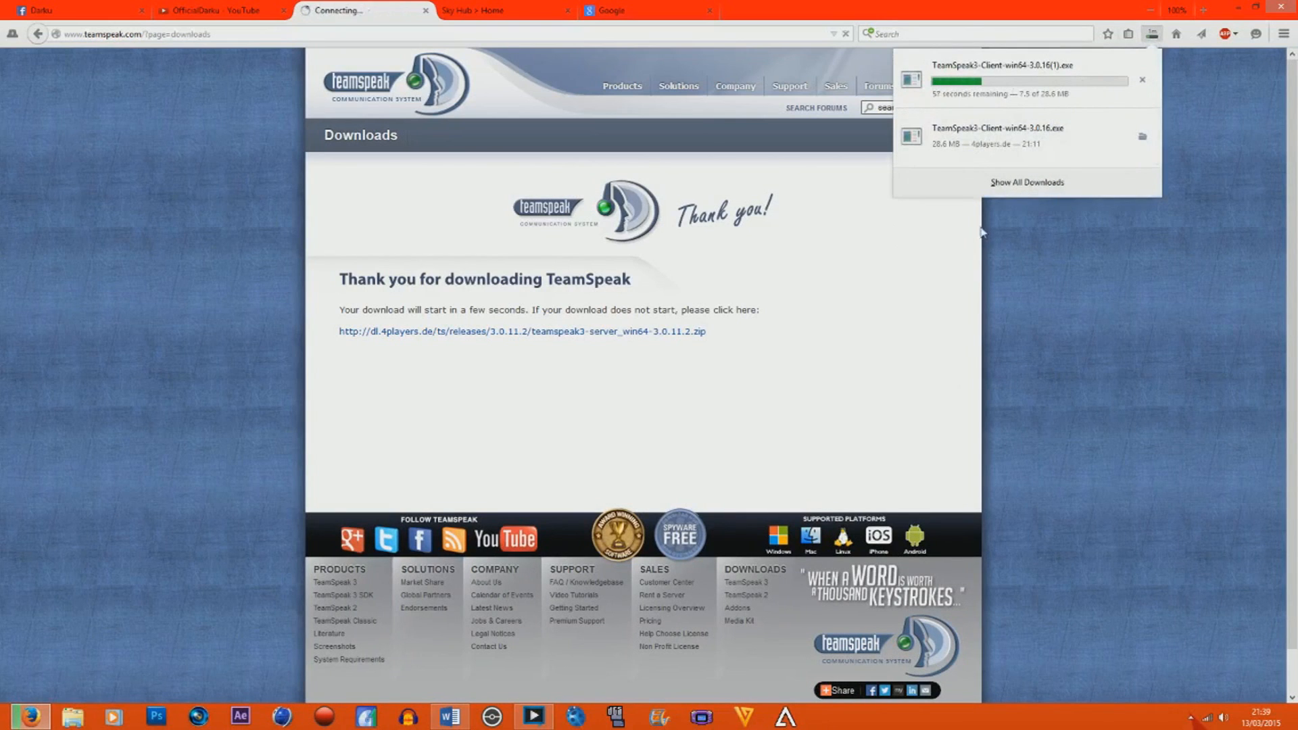
click(90, 345)
click(246, 410)
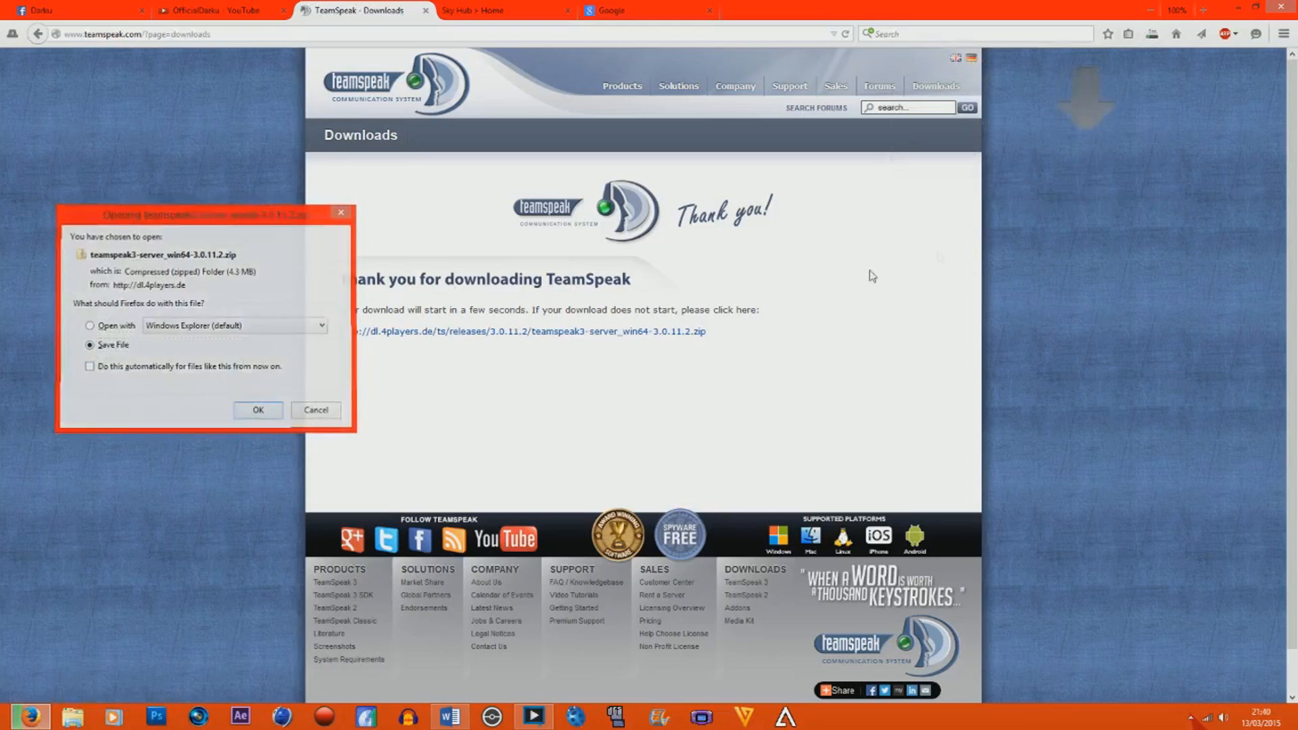
Show the downloaded TeamSpeak3-Client-win64-3.0.16(1).exe in its folder, run it as administrator and minimize the browser.
click(1152, 35)
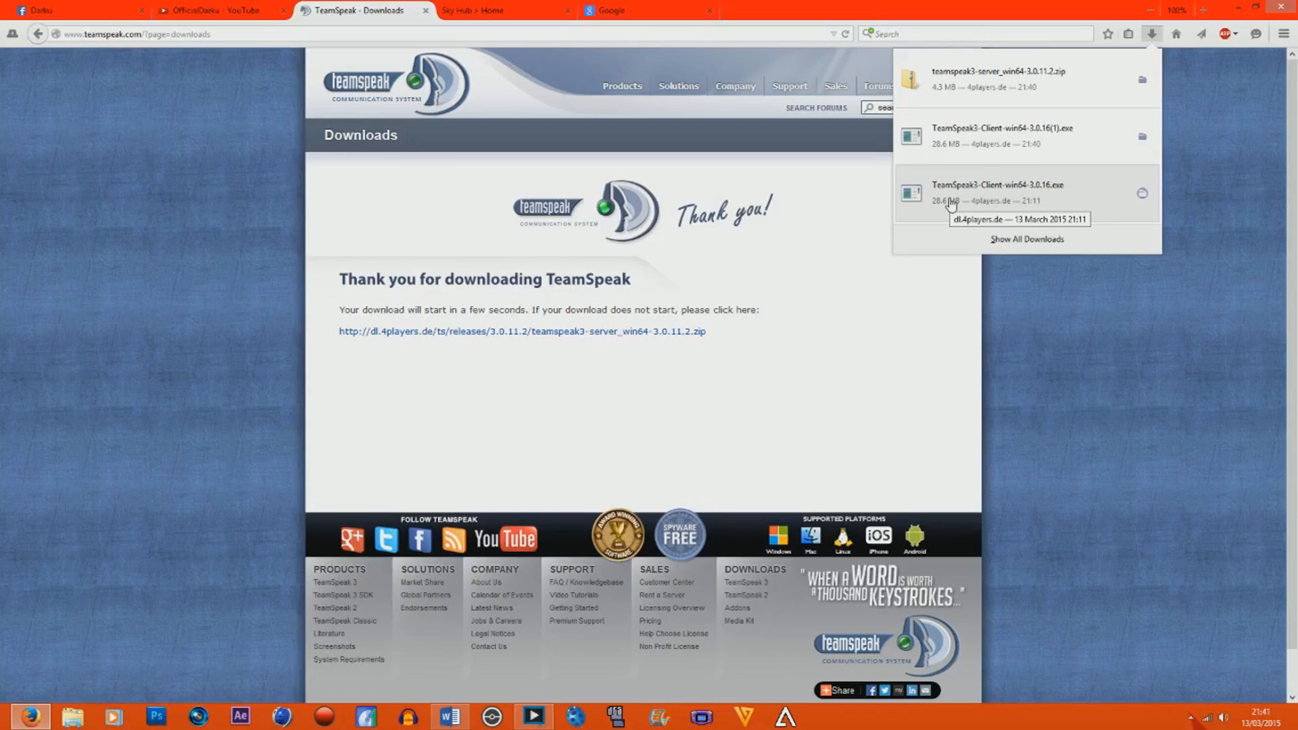
click(1142, 137)
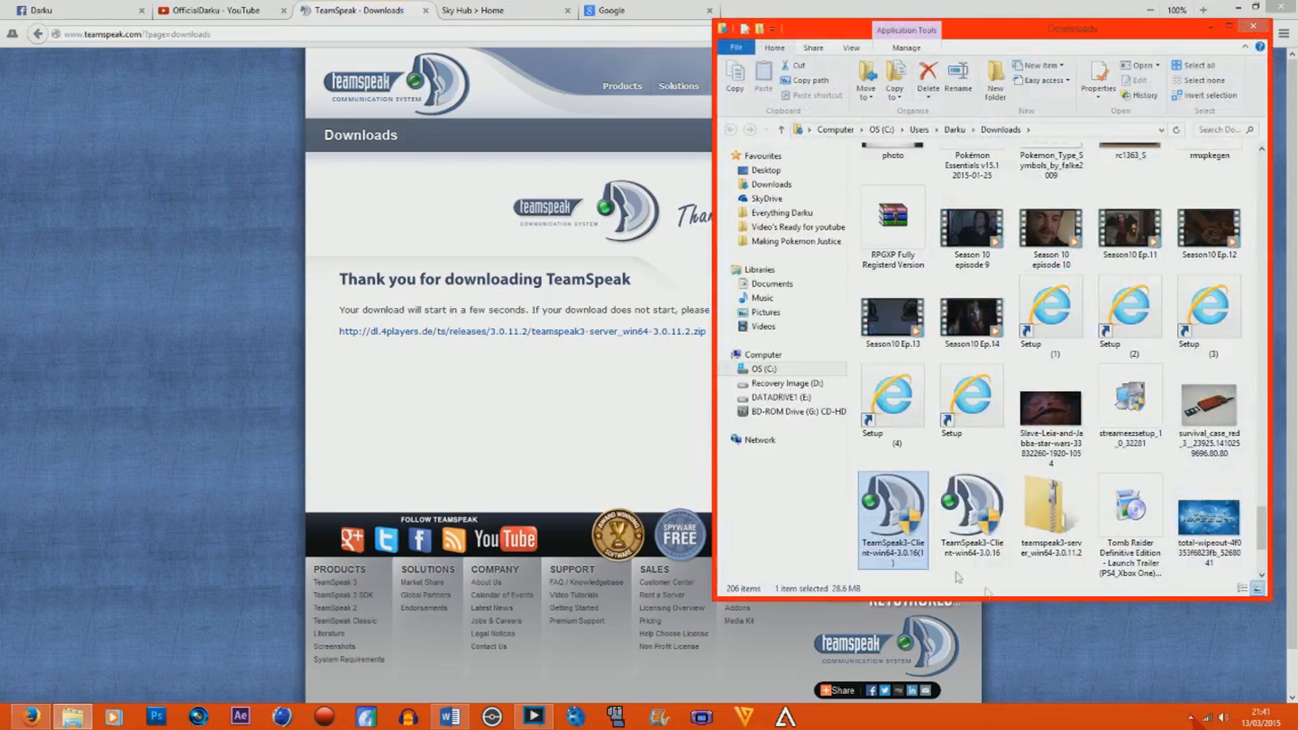
right_click(916, 532)
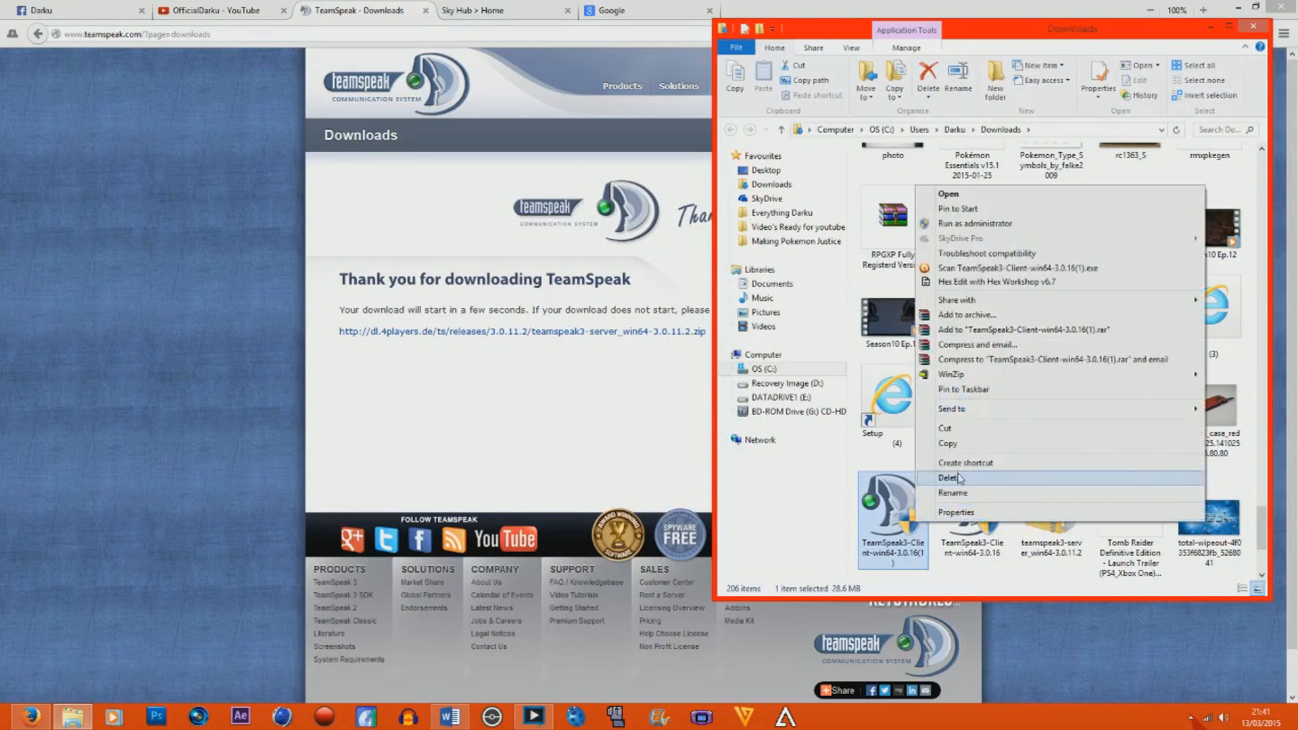
click(987, 224)
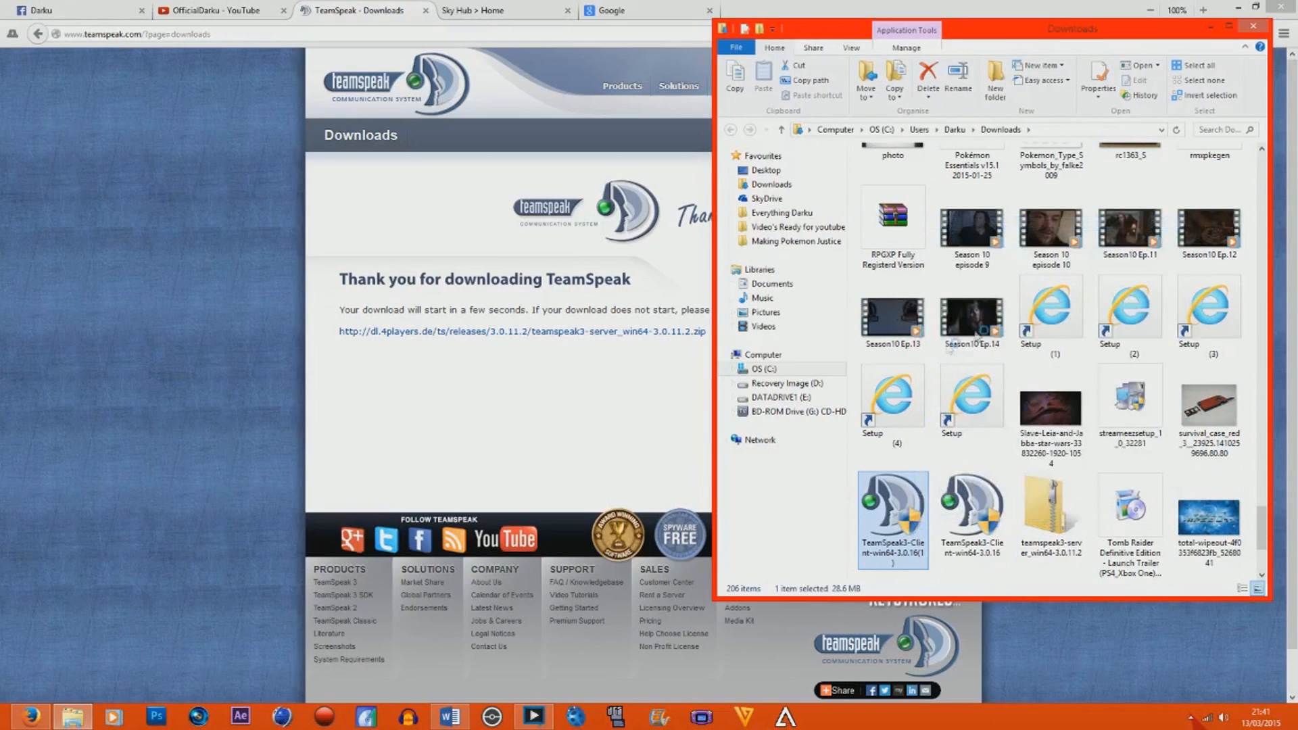
click(1238, 8)
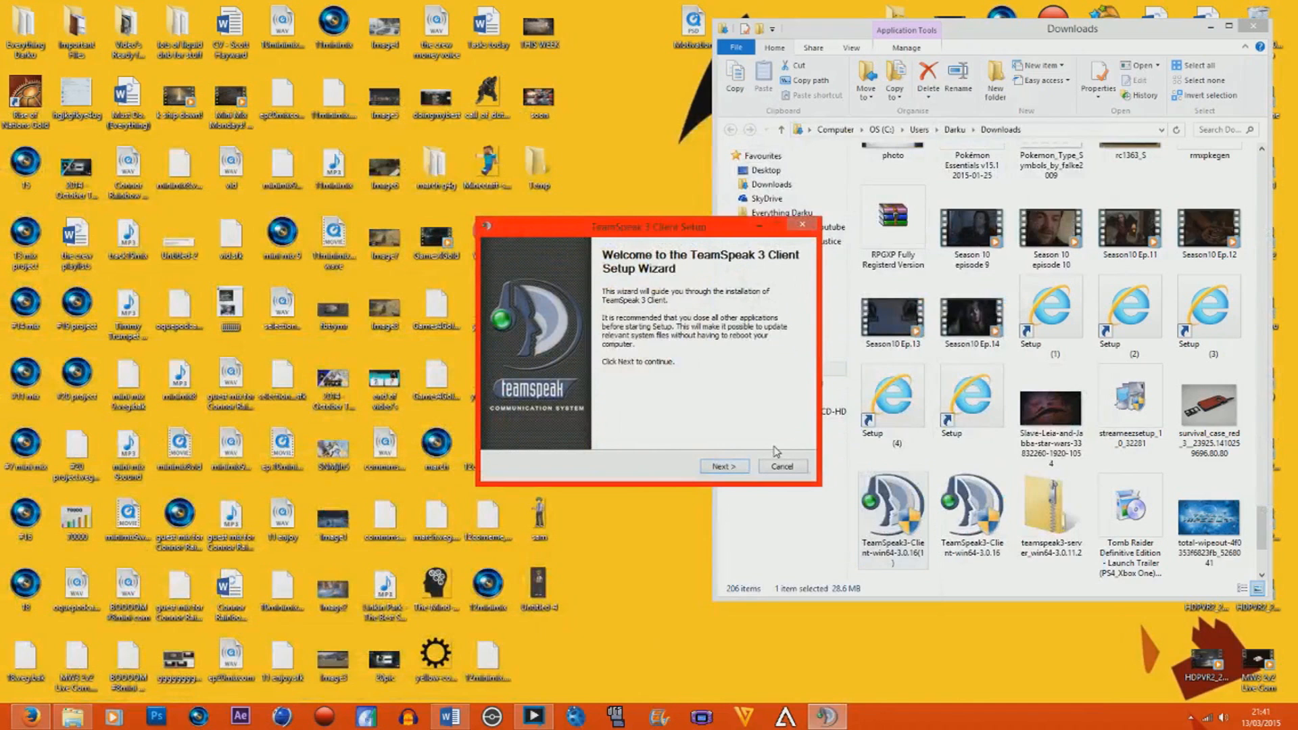
Accept the installer's license and keep installation for anyone, the default destination folder and configuration saved in user own files.
click(741, 468)
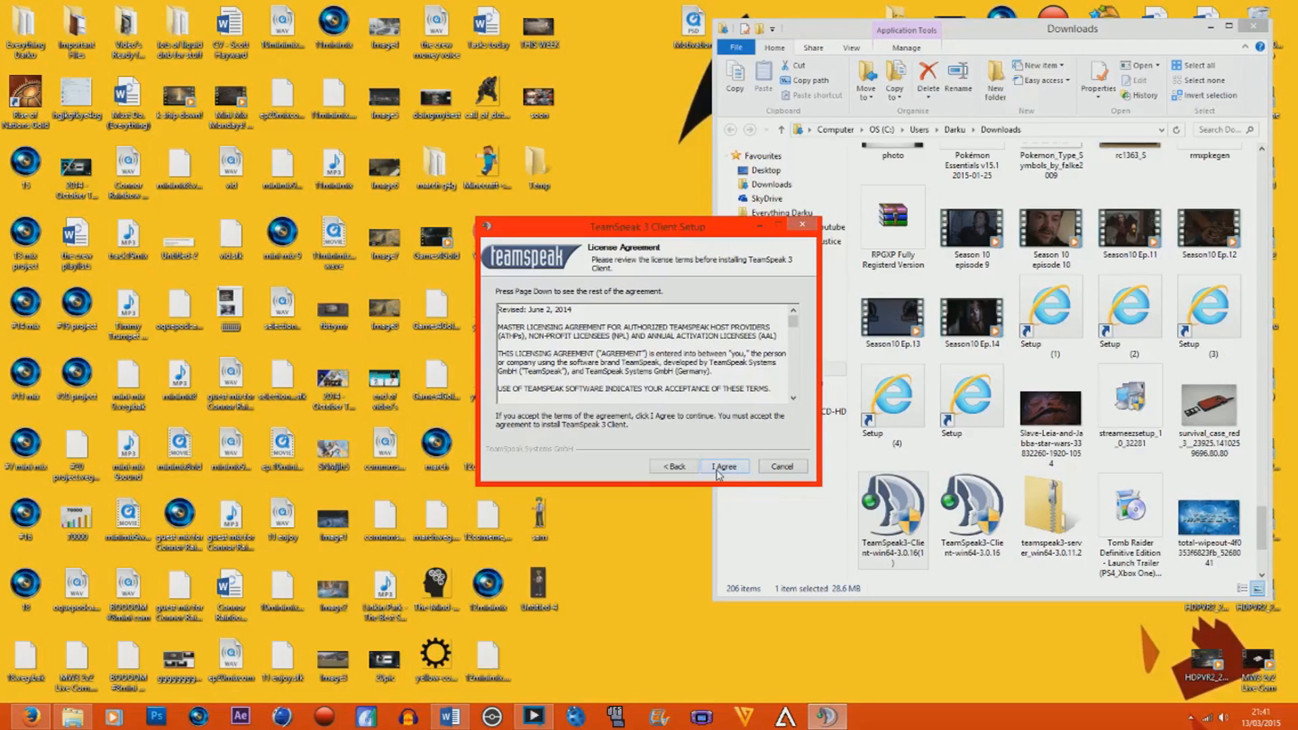
click(722, 466)
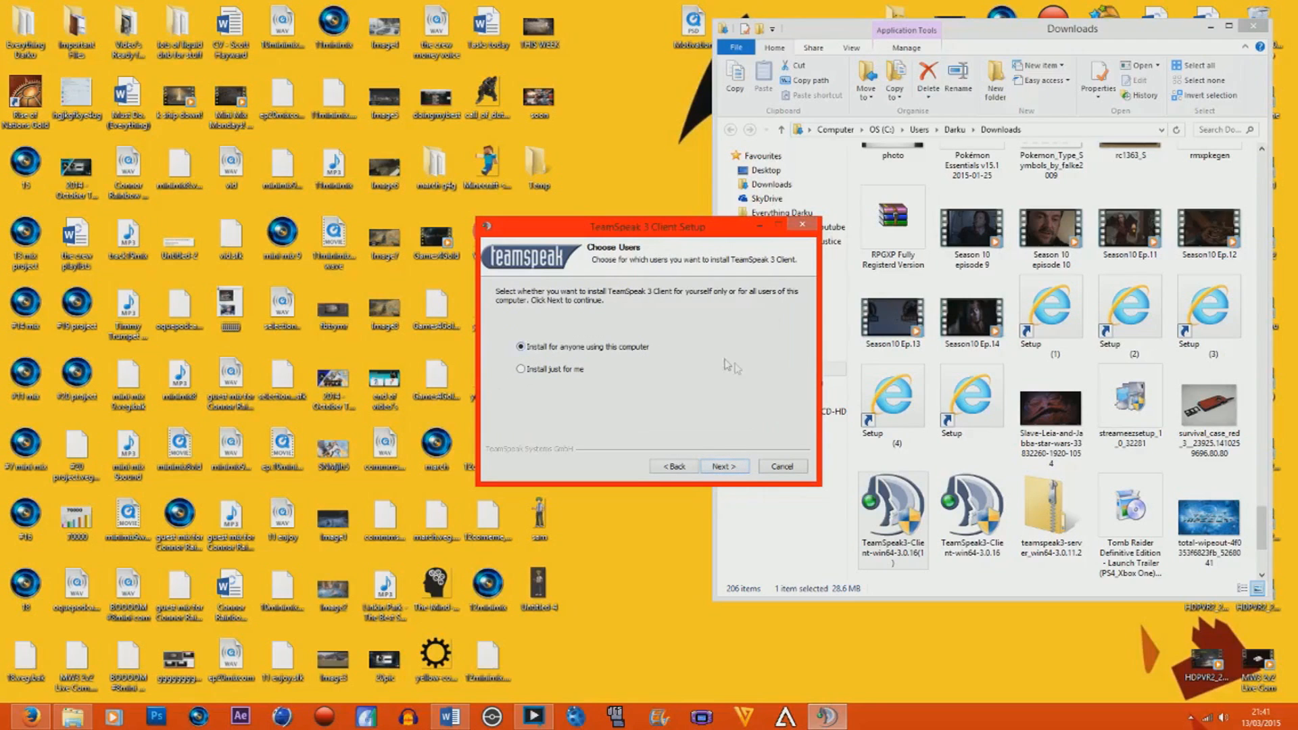
click(724, 467)
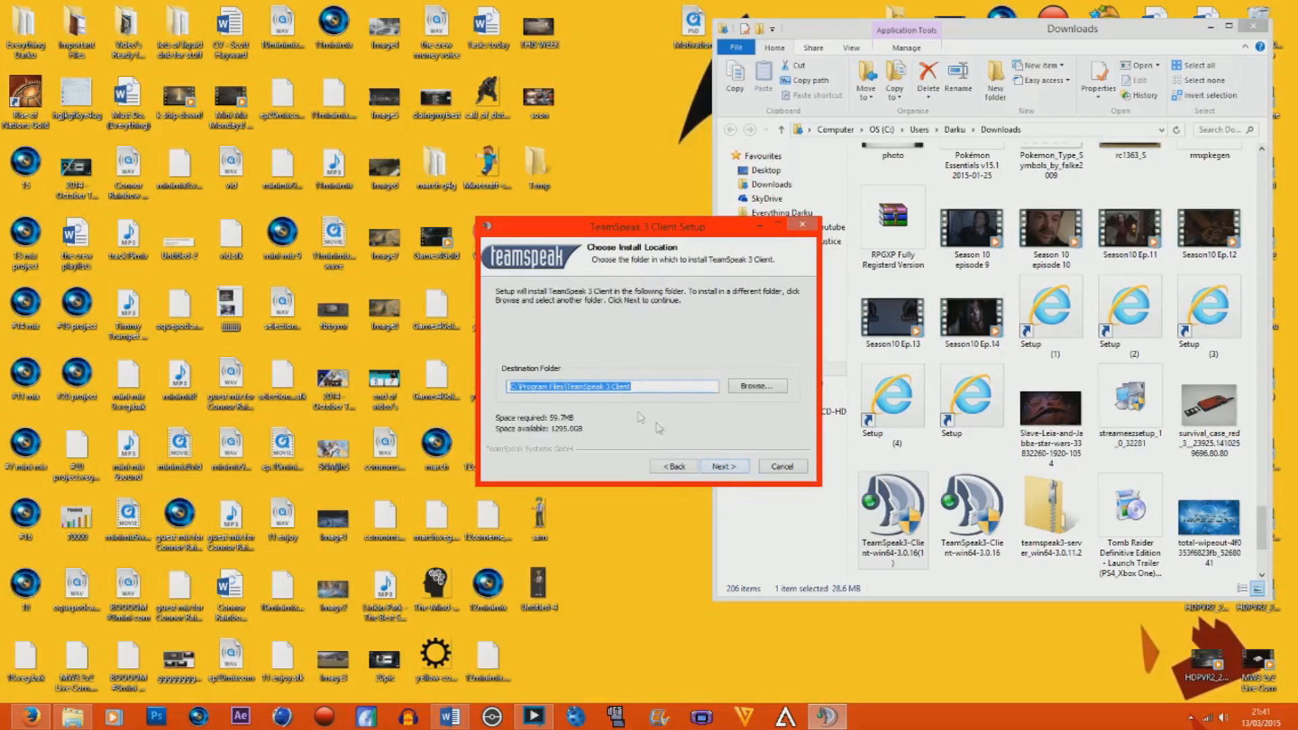
click(724, 466)
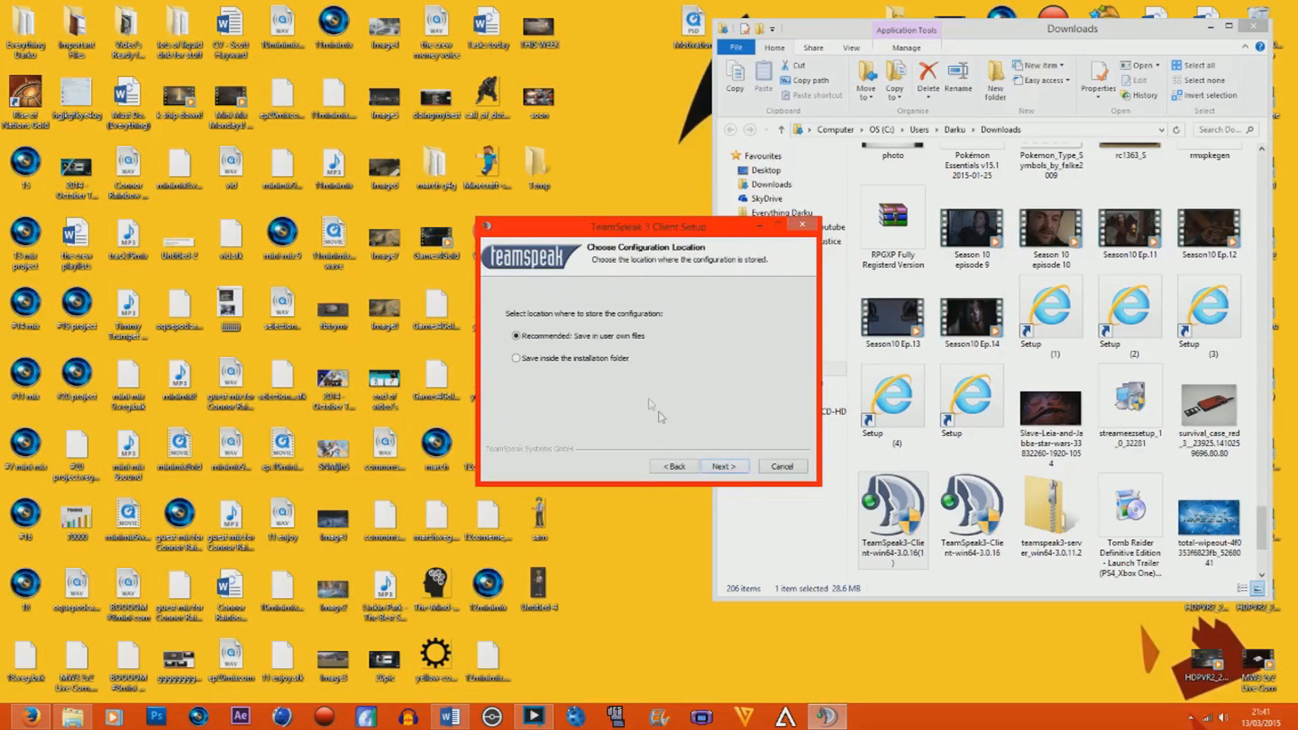
click(744, 471)
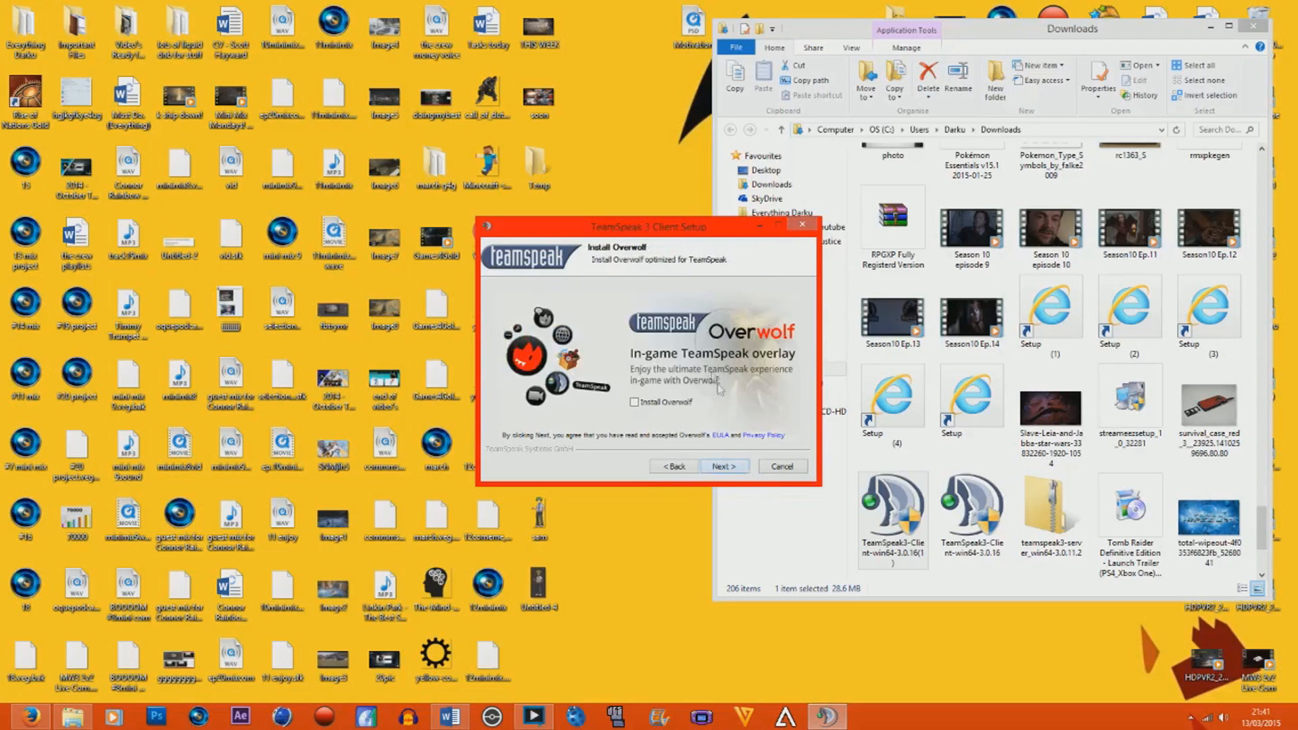
Toggle the Overwolf option, install with the TeamSpeak 3 Client Start Menu folder, and finish setup with Run TeamSpeak 3 Client enabled.
click(635, 403)
click(736, 469)
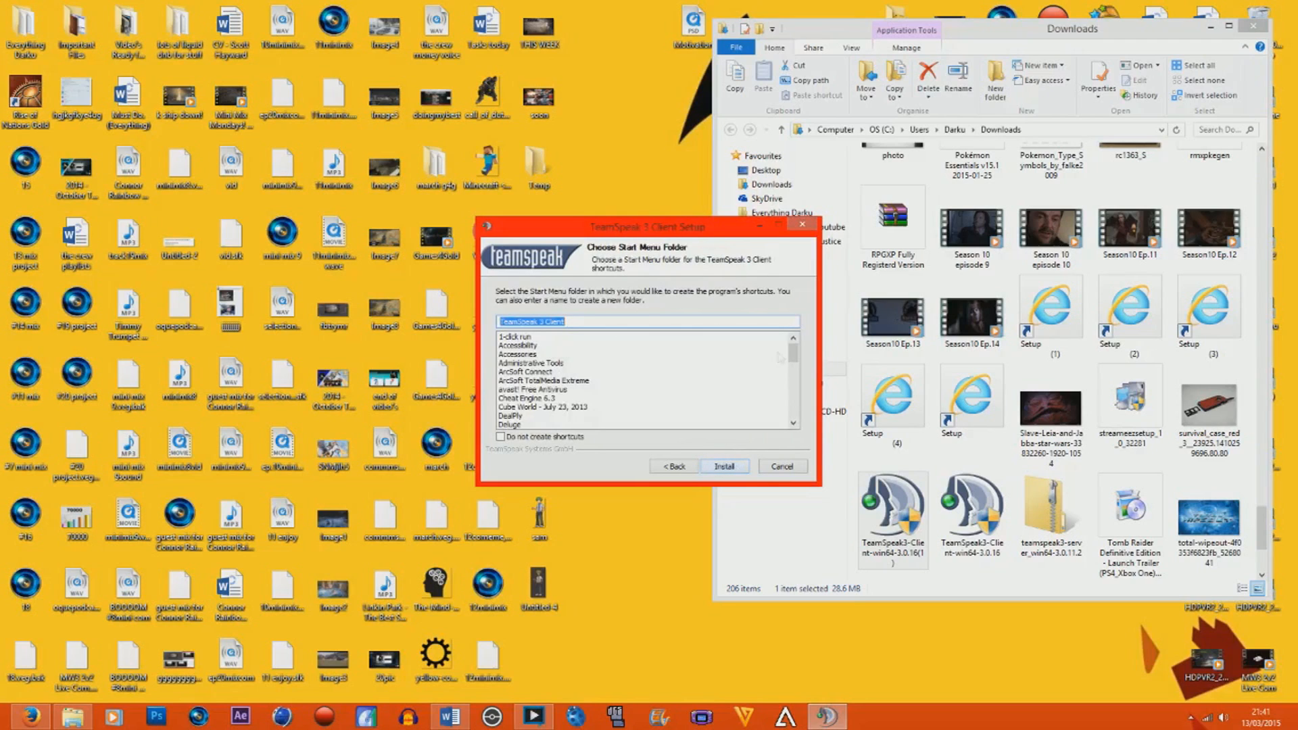
click(743, 470)
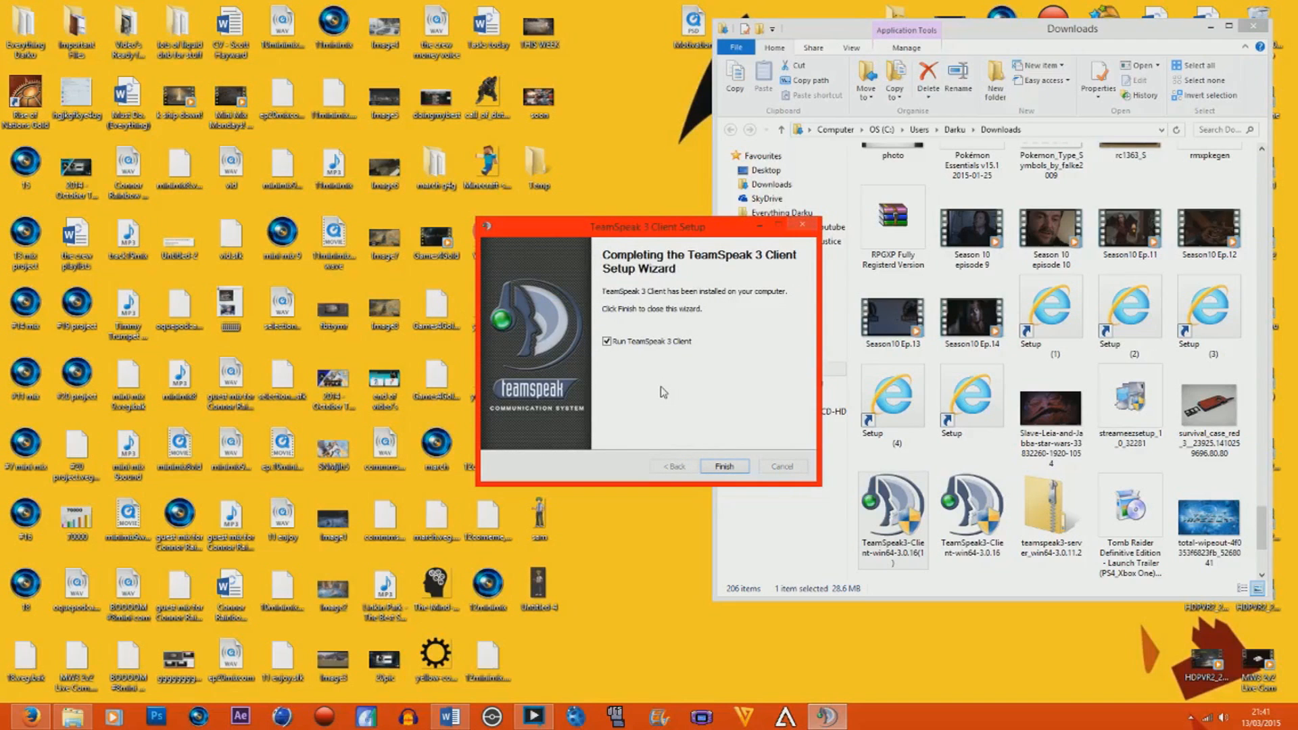
click(723, 467)
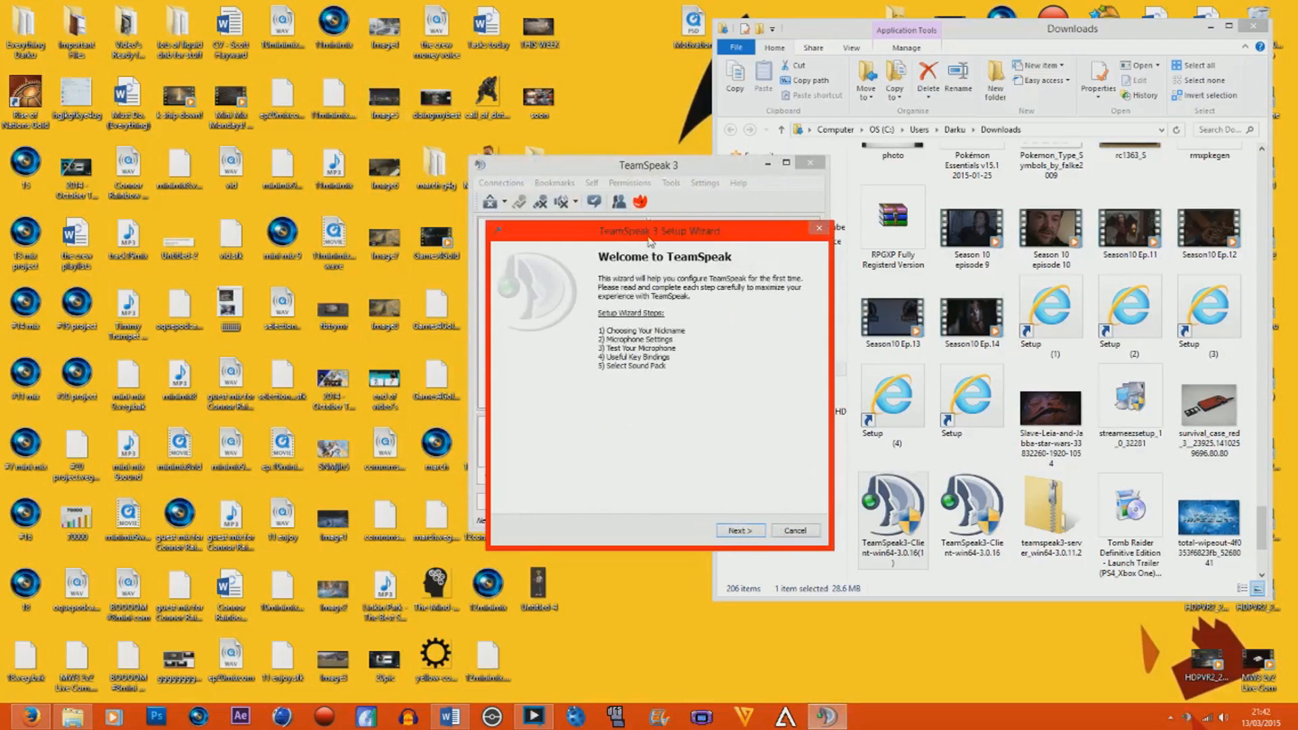
Enter the account owner's nickname in the TeamSpeak 3 Setup Wizard and continue to the microphone settings.
click(735, 531)
text(OfficialDarku)
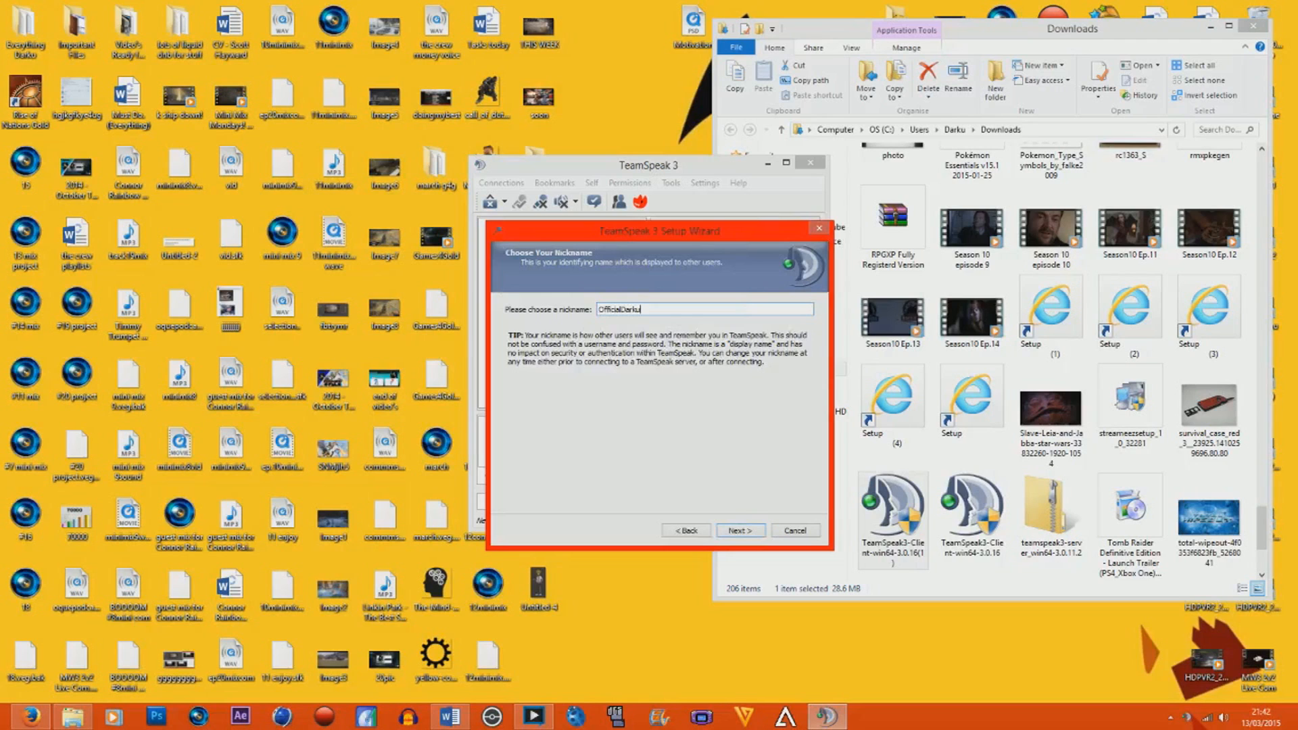
click(741, 531)
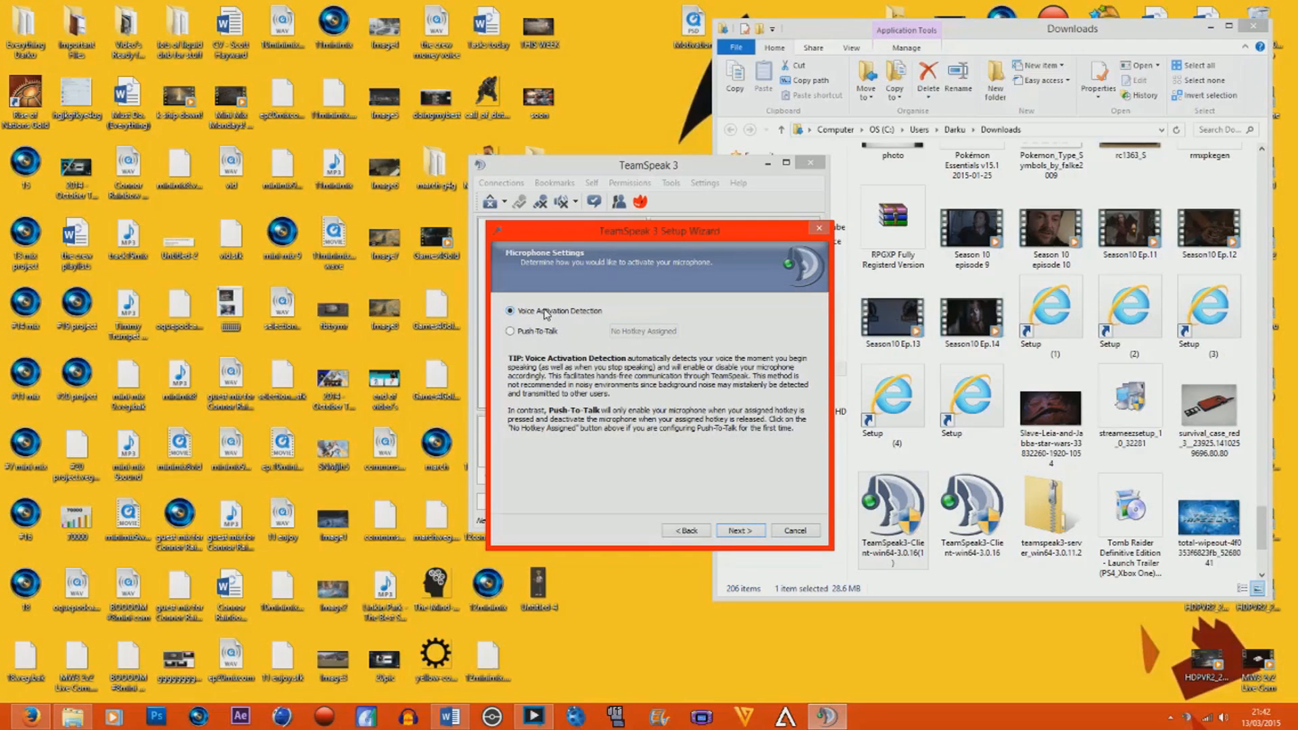
Try Push-To-Talk as the microphone activation method with 4 as its hotkey.
click(510, 332)
click(652, 333)
click(660, 331)
click(660, 331)
key(4)
Choose Voice Activation Detection, leave the mute hotkeys unassigned, and keep the Female sound pack in the setup wizard.
click(511, 311)
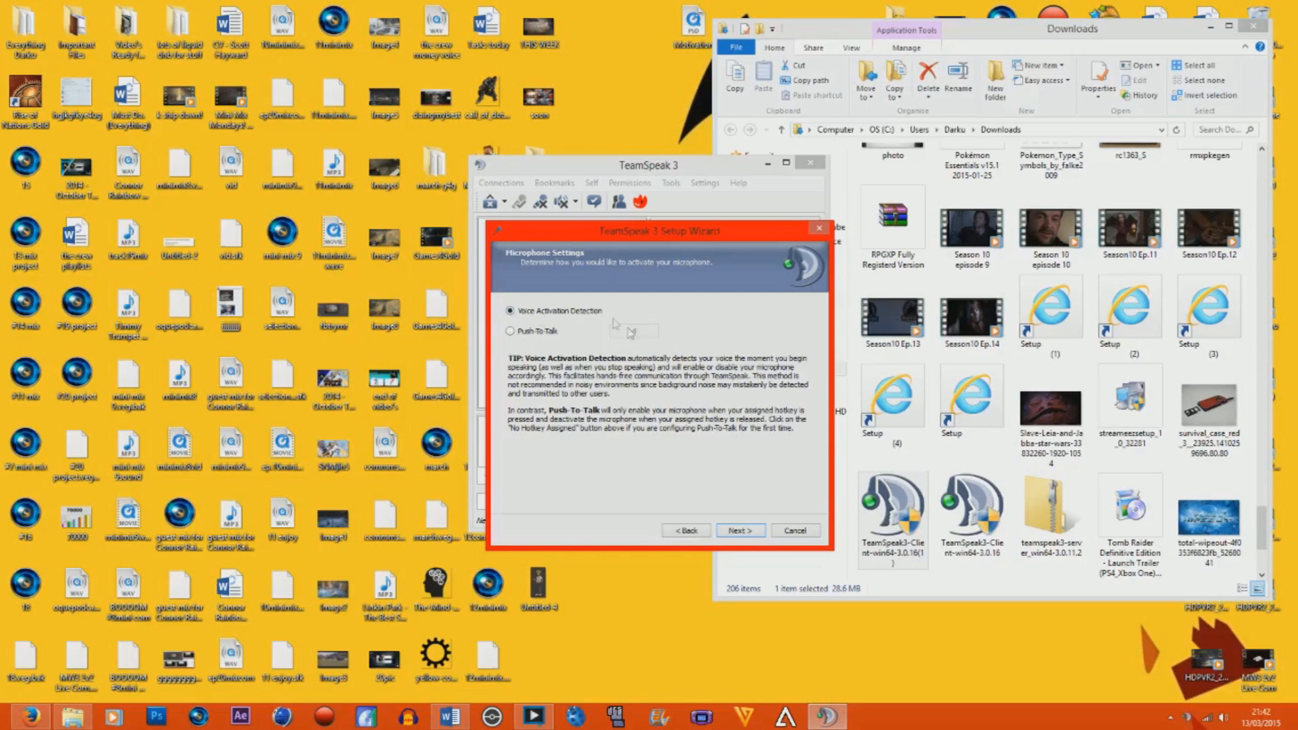
click(740, 531)
click(739, 531)
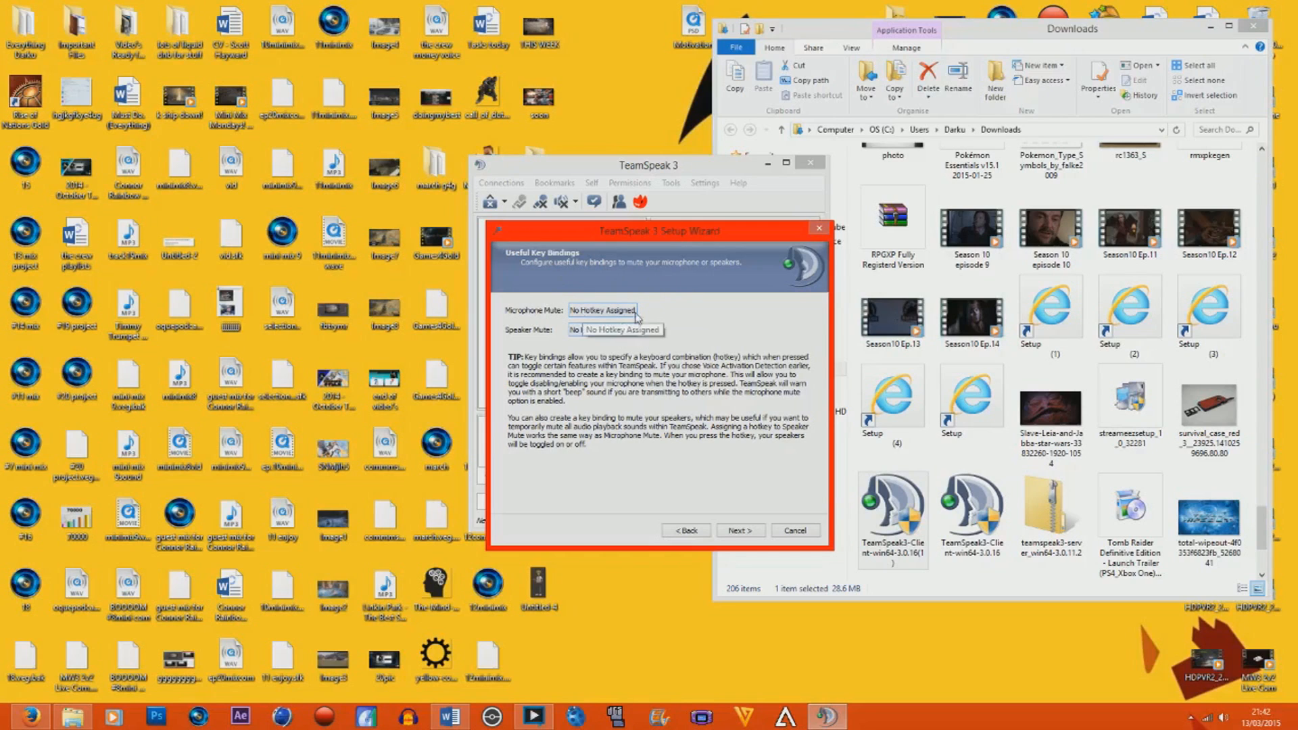
click(743, 531)
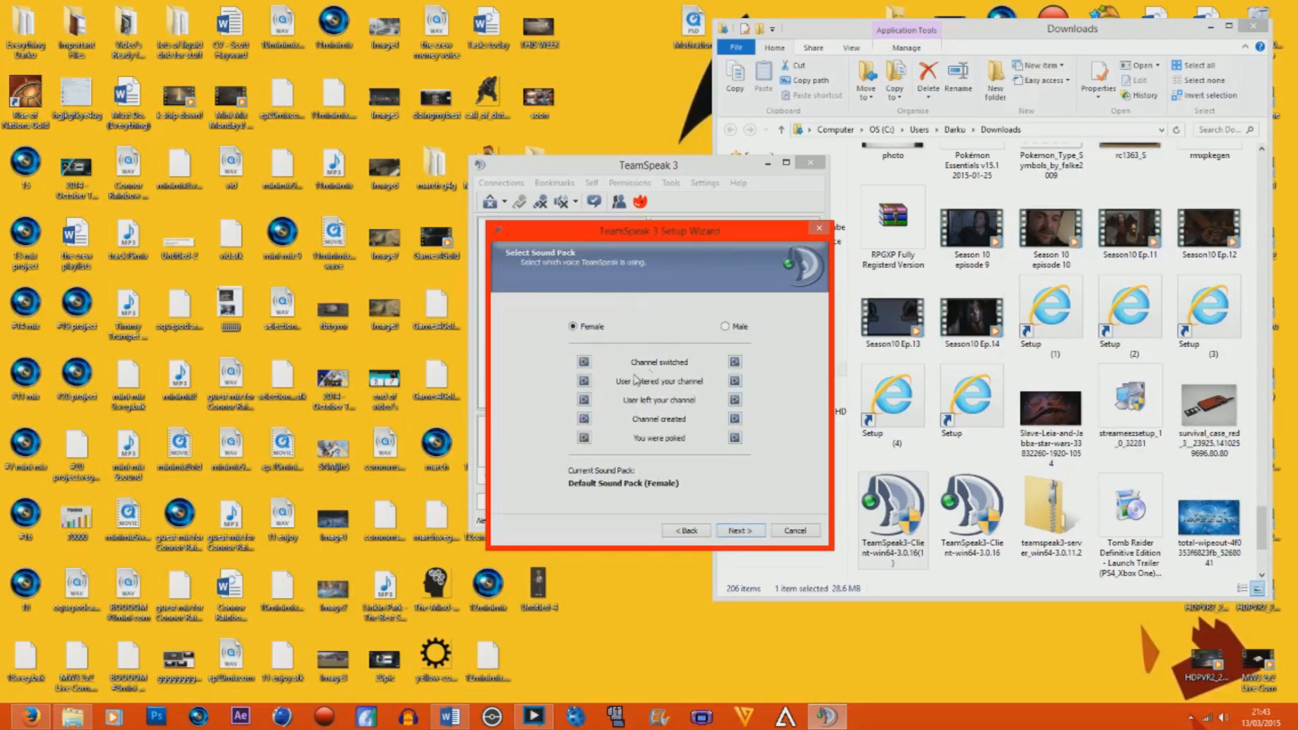
click(736, 531)
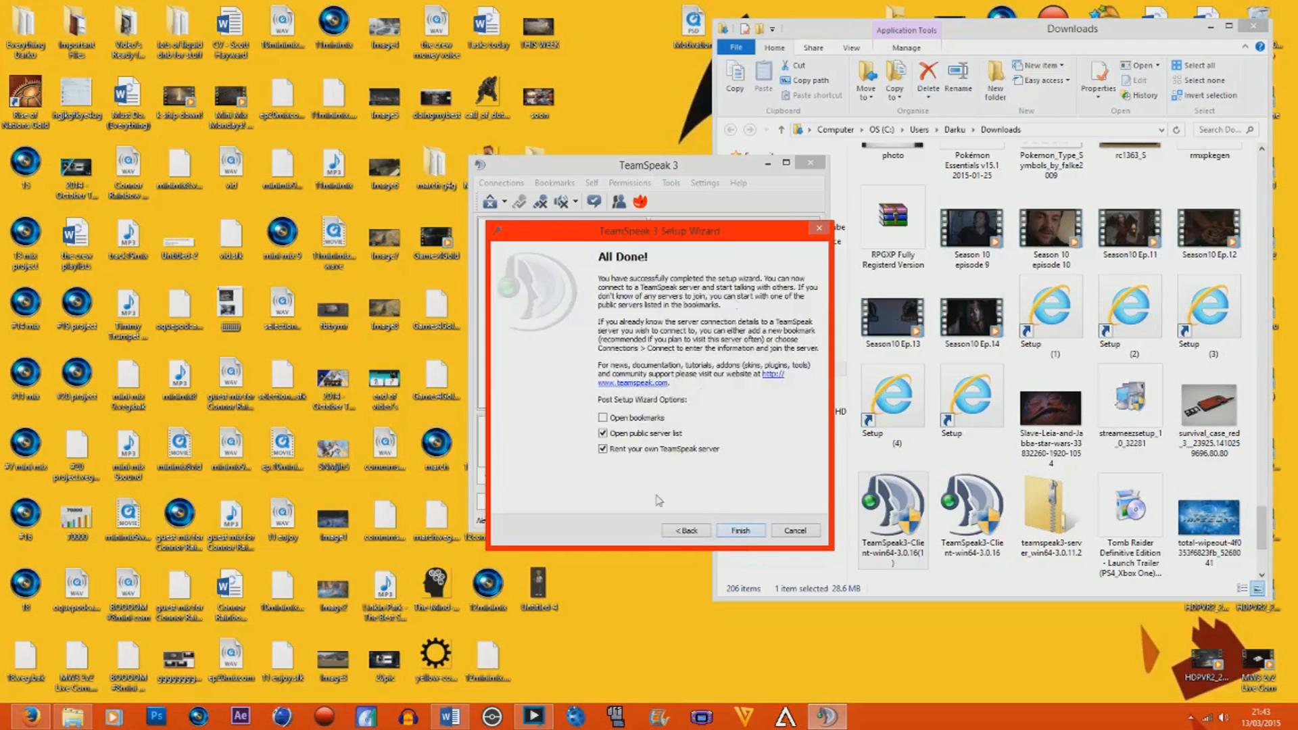
Turn off opening the public server list and renting a TeamSpeak server, and finish the setup wizard.
click(603, 434)
click(602, 449)
click(603, 418)
click(740, 531)
drag(690, 172, 642, 167)
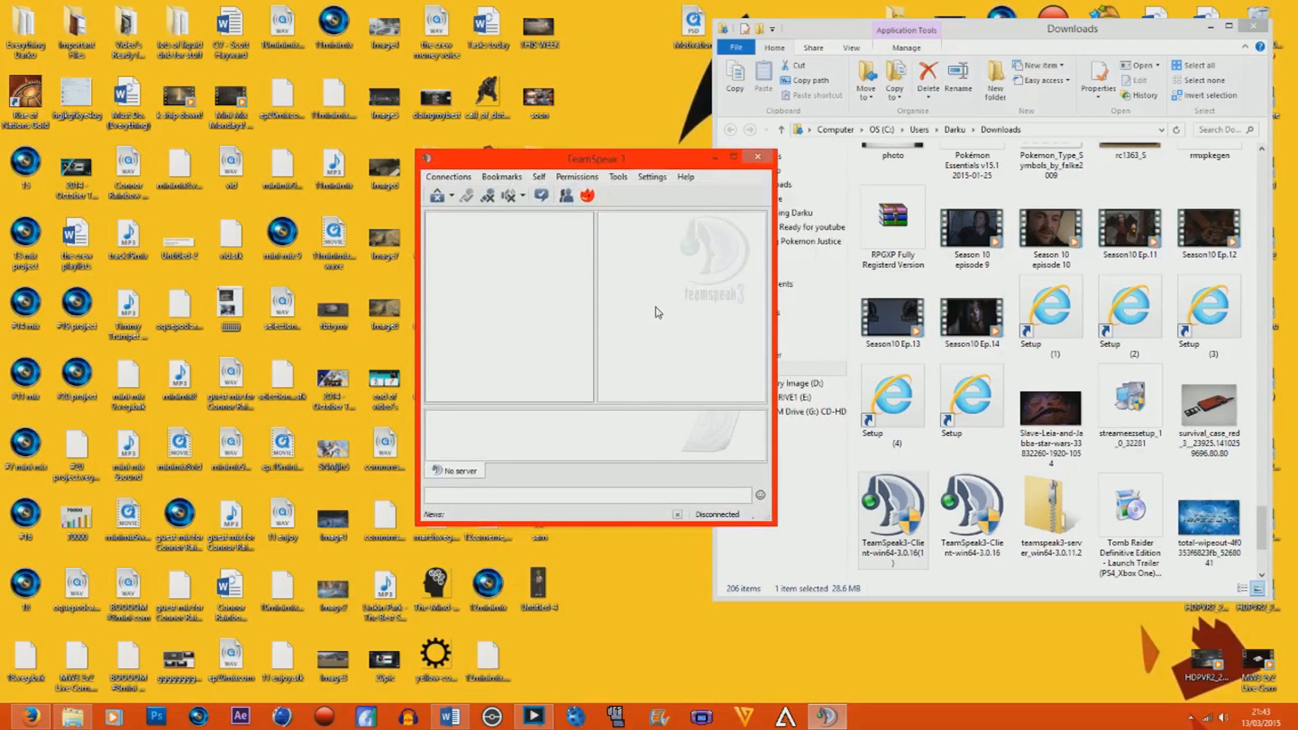
Open the bookmark manager, add a new server bookmark, and discard the changes.
click(515, 177)
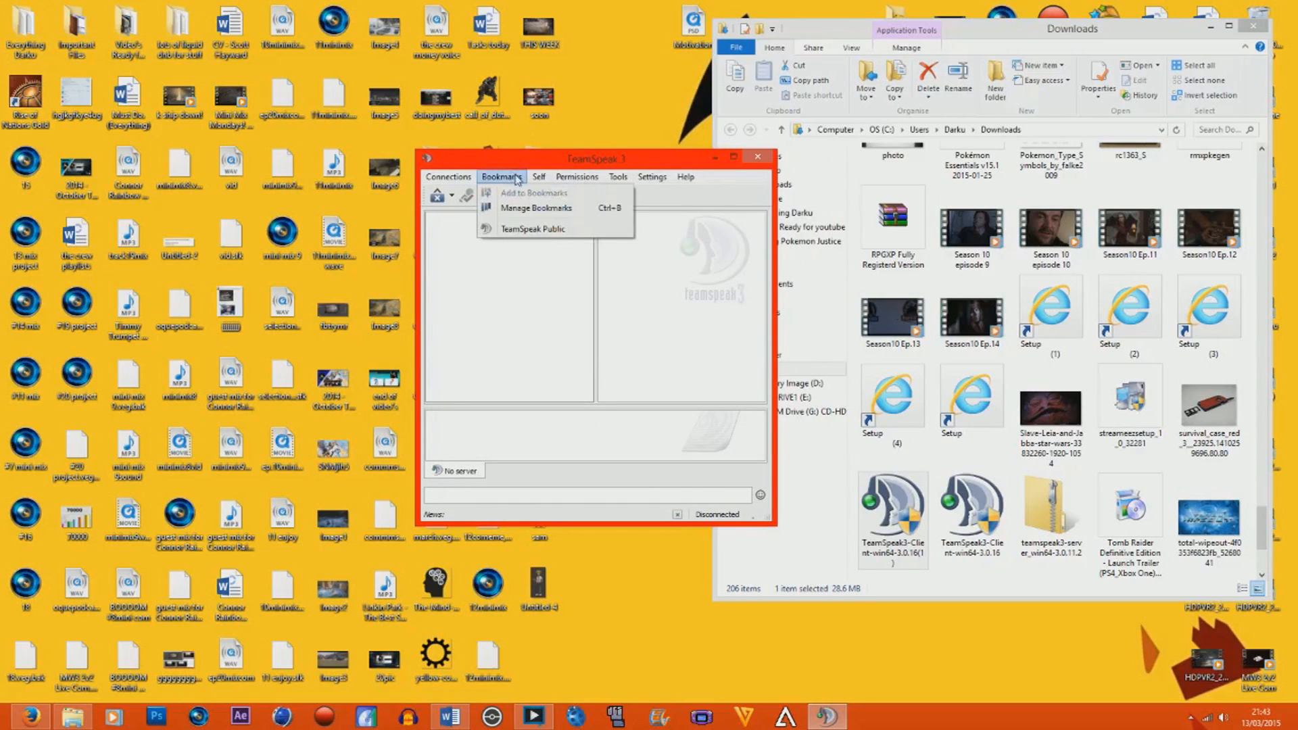
click(531, 208)
drag(580, 165, 885, 152)
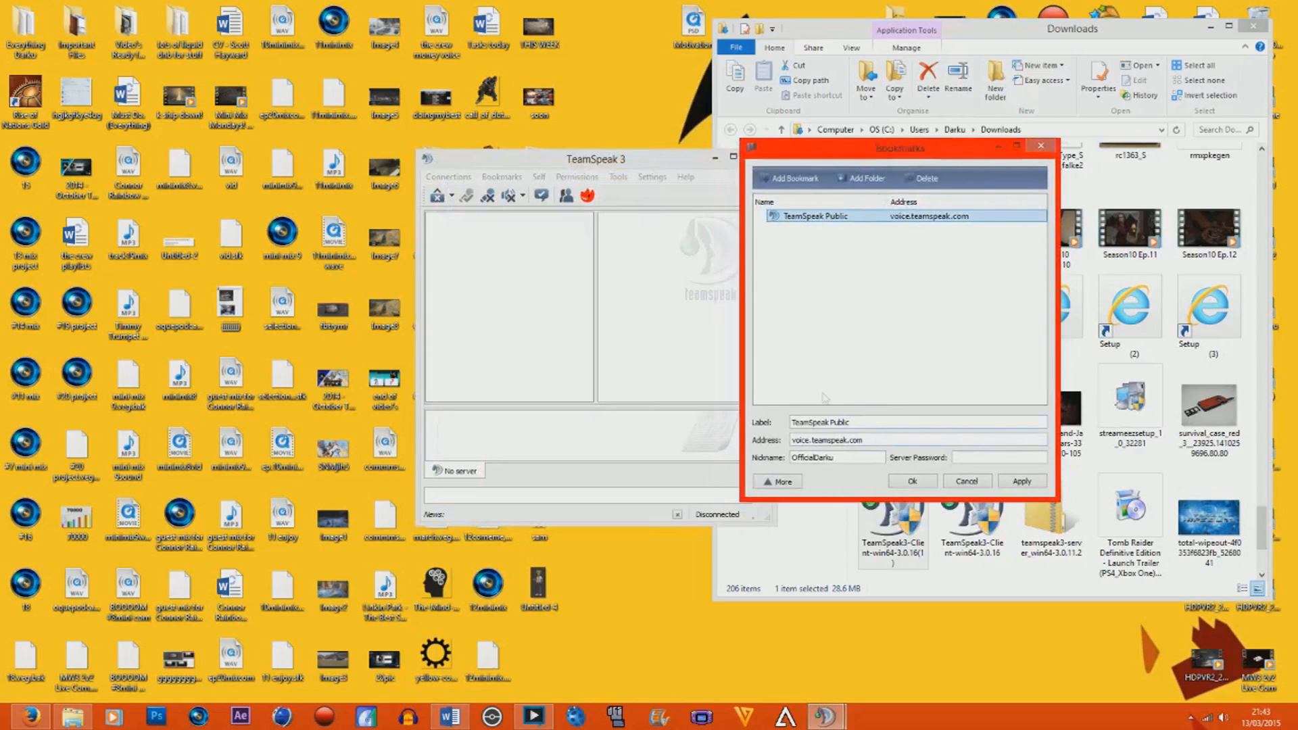
click(803, 180)
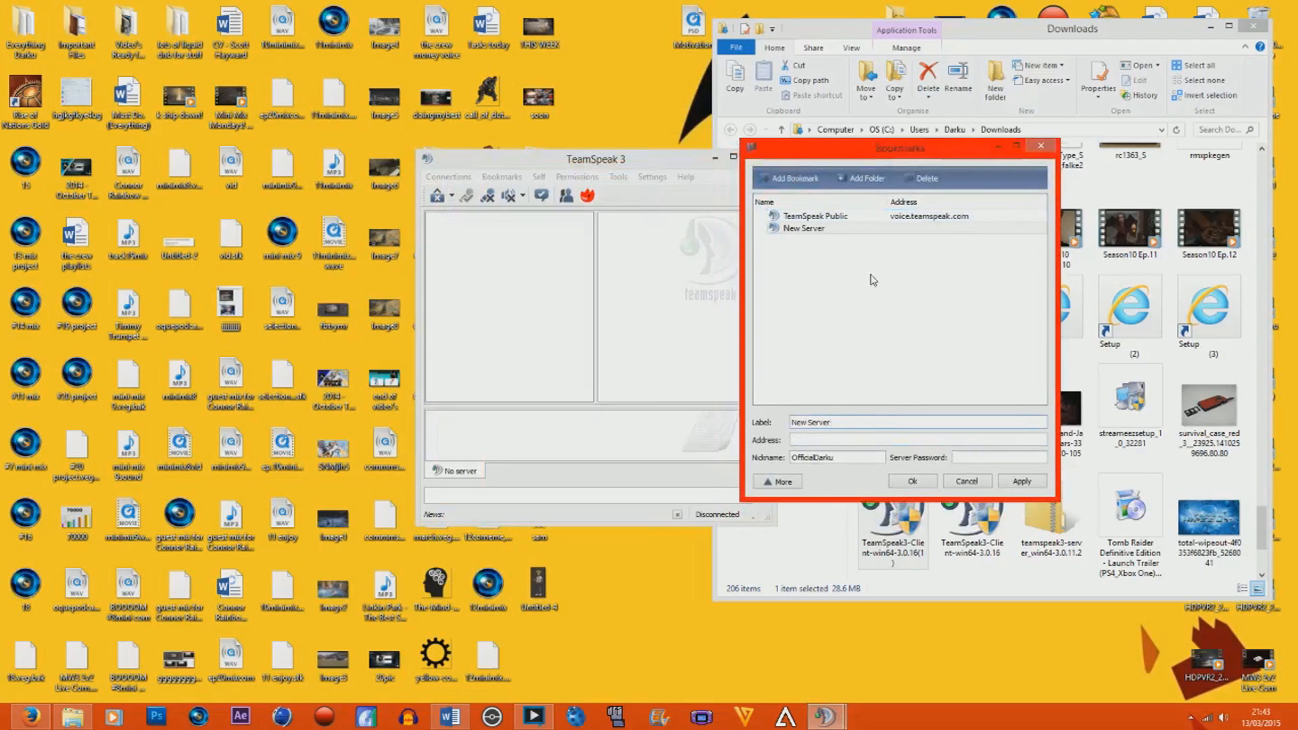
click(958, 488)
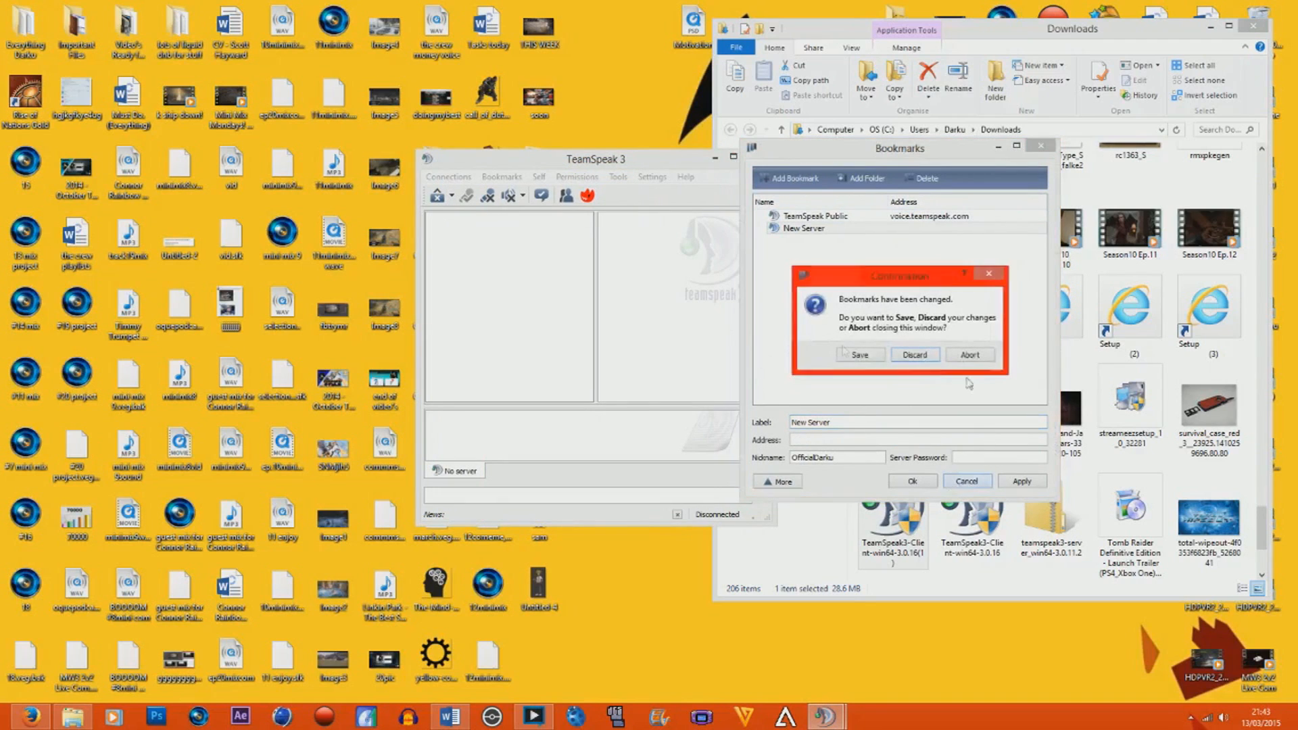
click(914, 354)
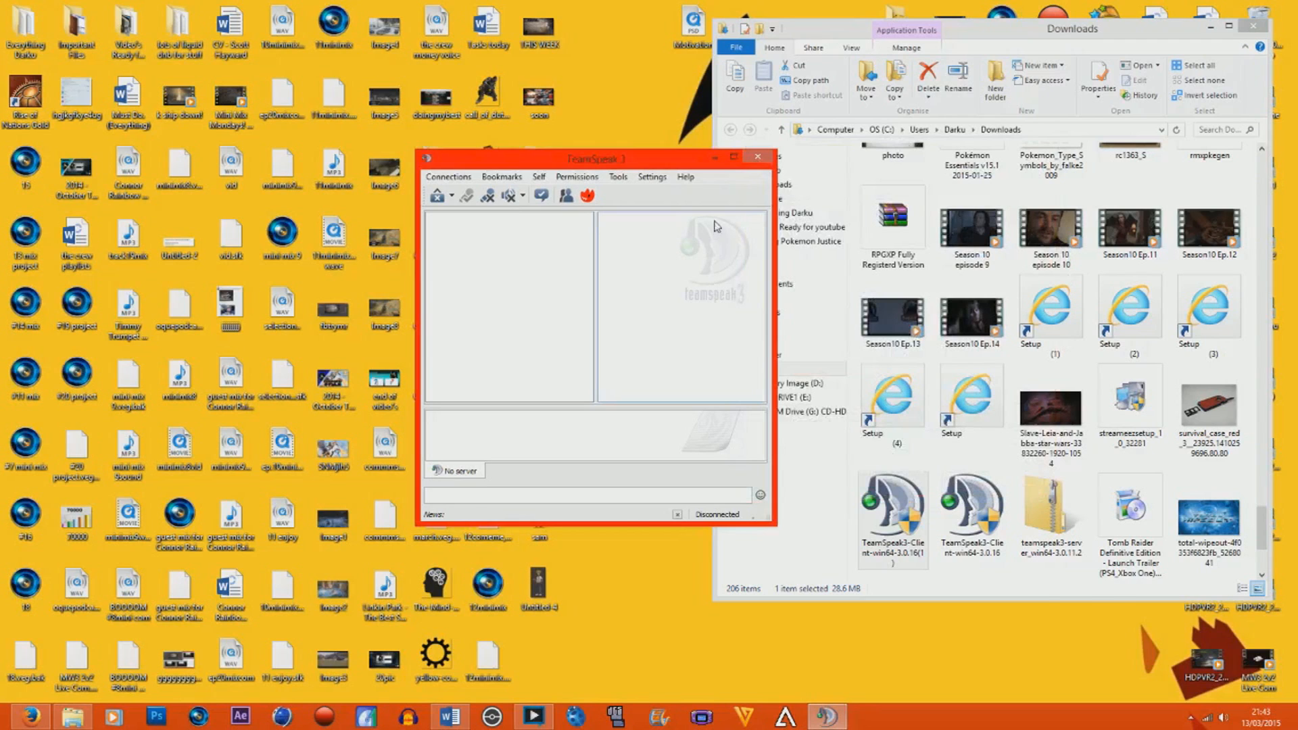
Close TeamSpeak 3 and extract the teamspeak3-server_win64 folder from the downloaded teamspeak3-server_win64-3.0.11.2 archive to the desktop.
click(758, 157)
click(1052, 499)
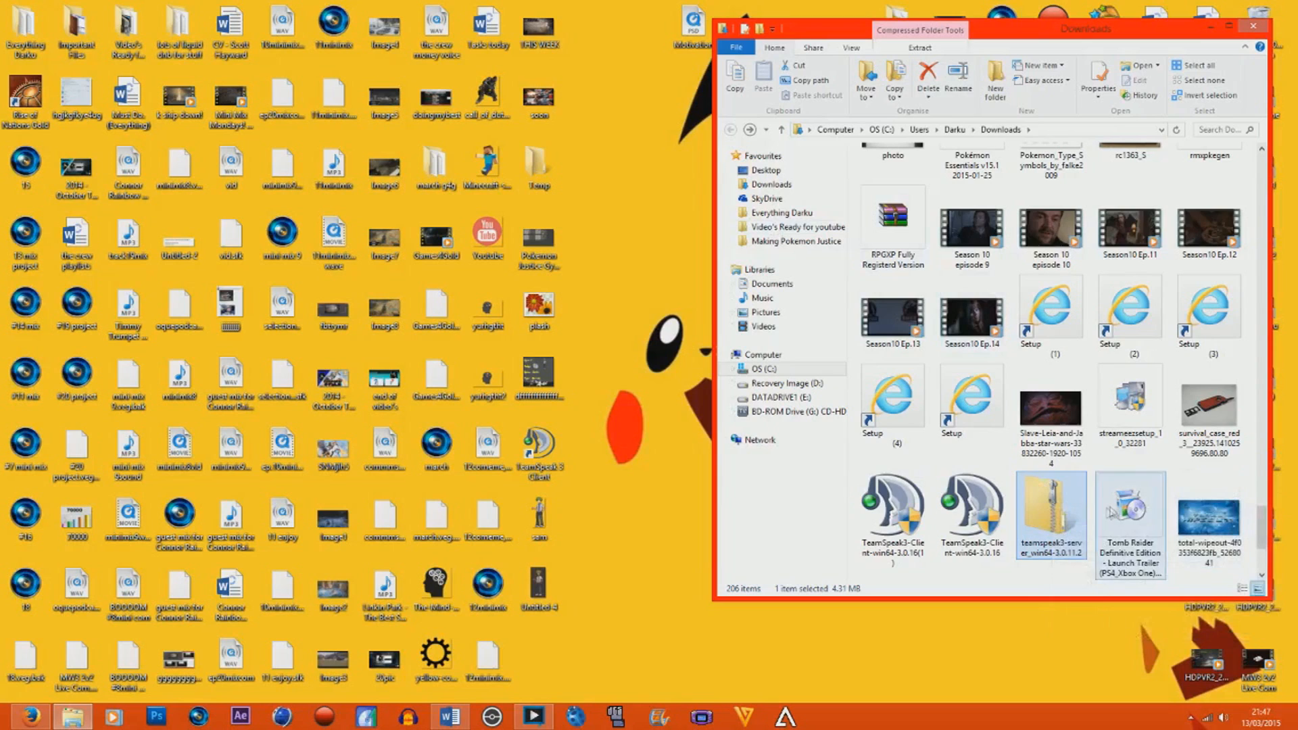
double_click(1059, 535)
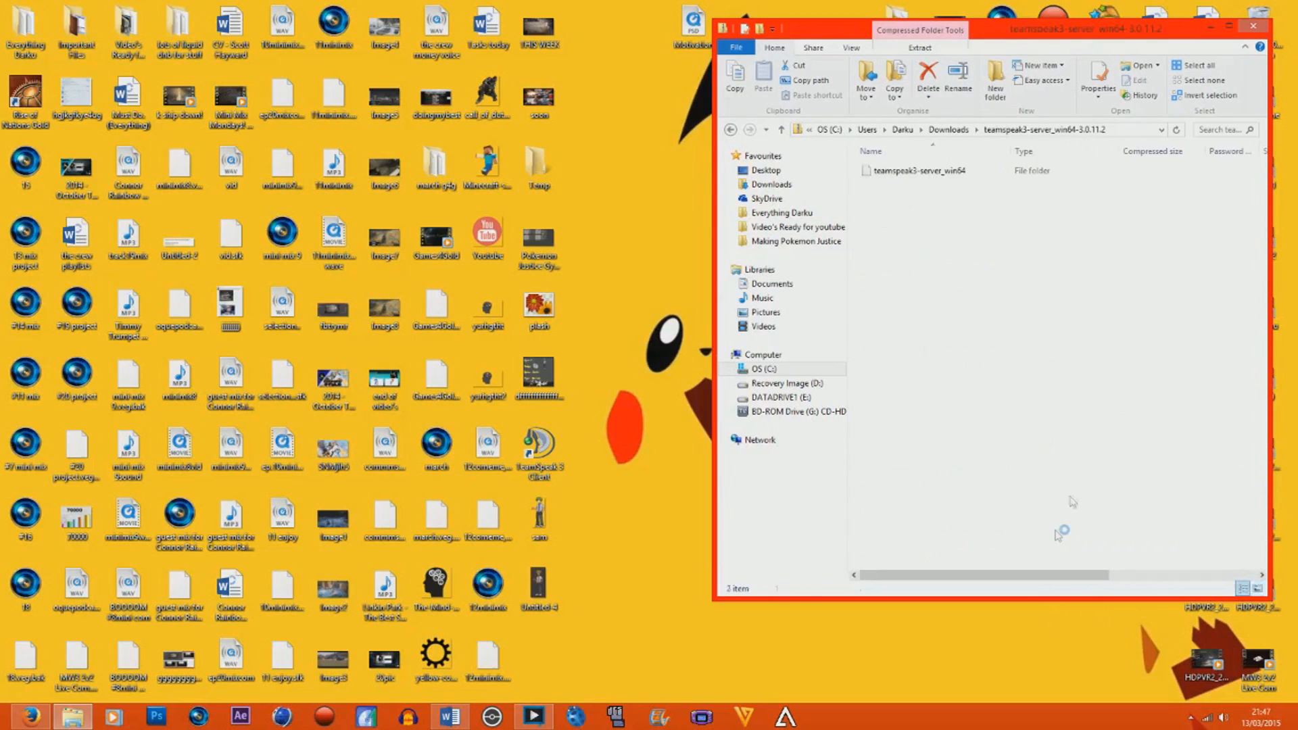
double_click(966, 172)
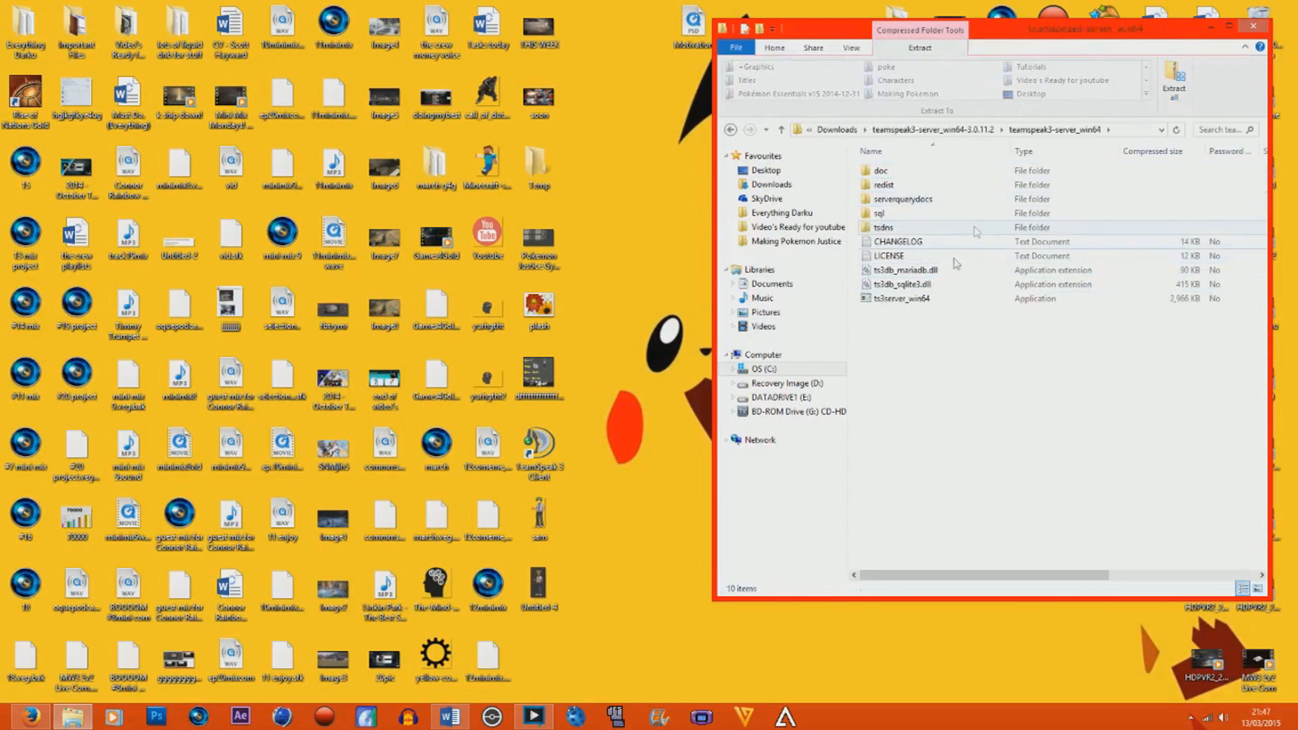
click(735, 129)
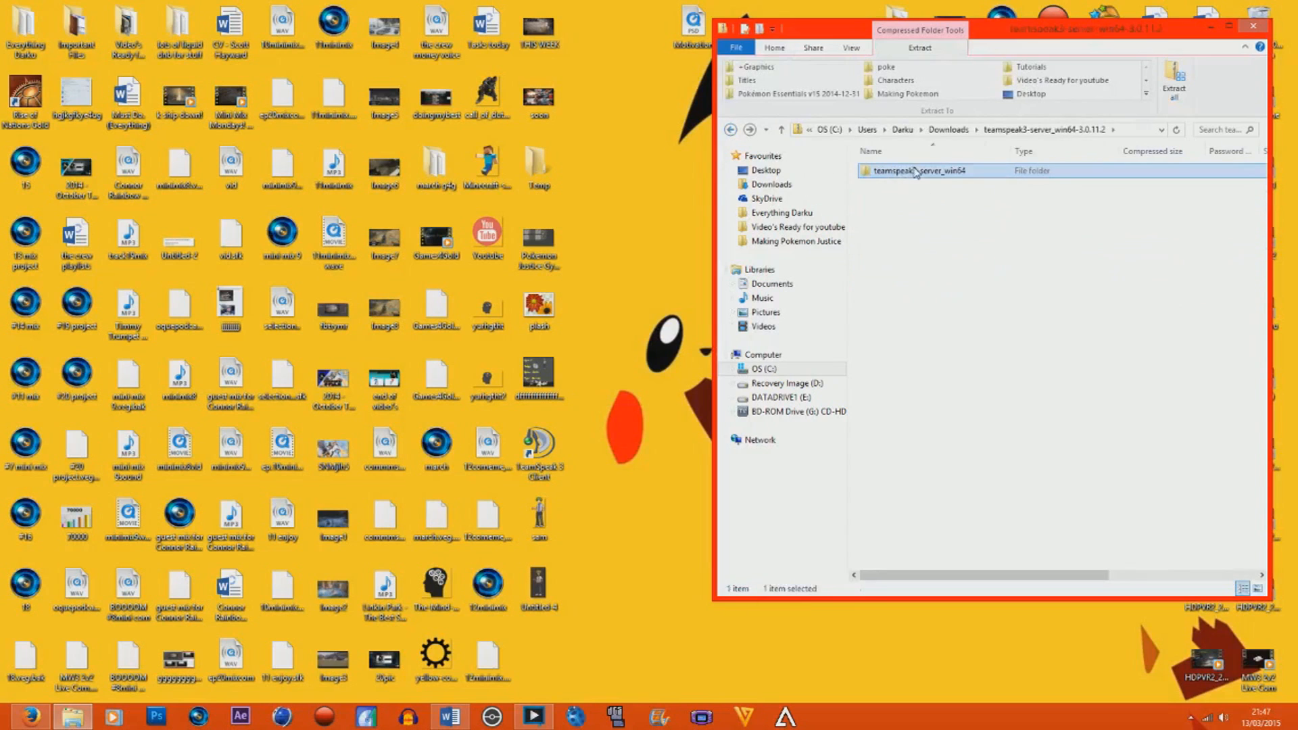
click(664, 179)
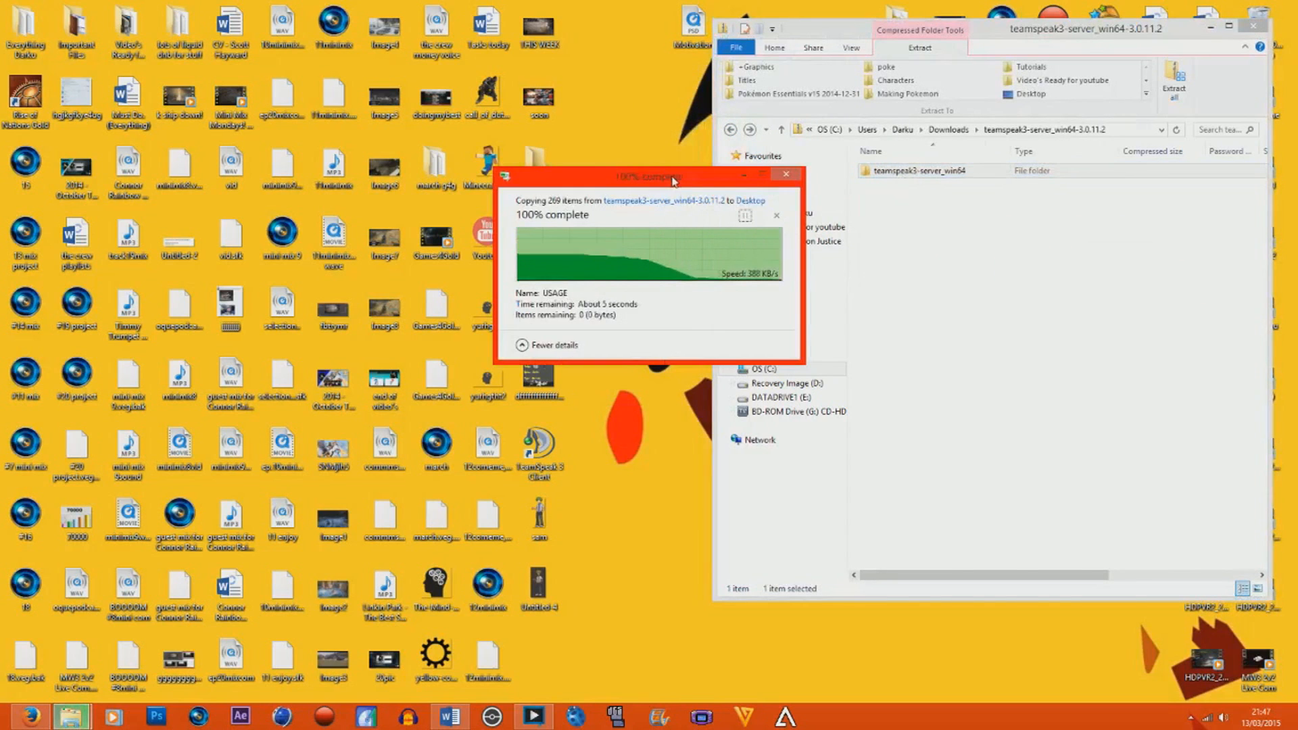
Move the teamspeak3-server_win64 folder from the desktop into C:\Program Files\TeamSpeak 3 Client, granting administrator permission.
click(773, 370)
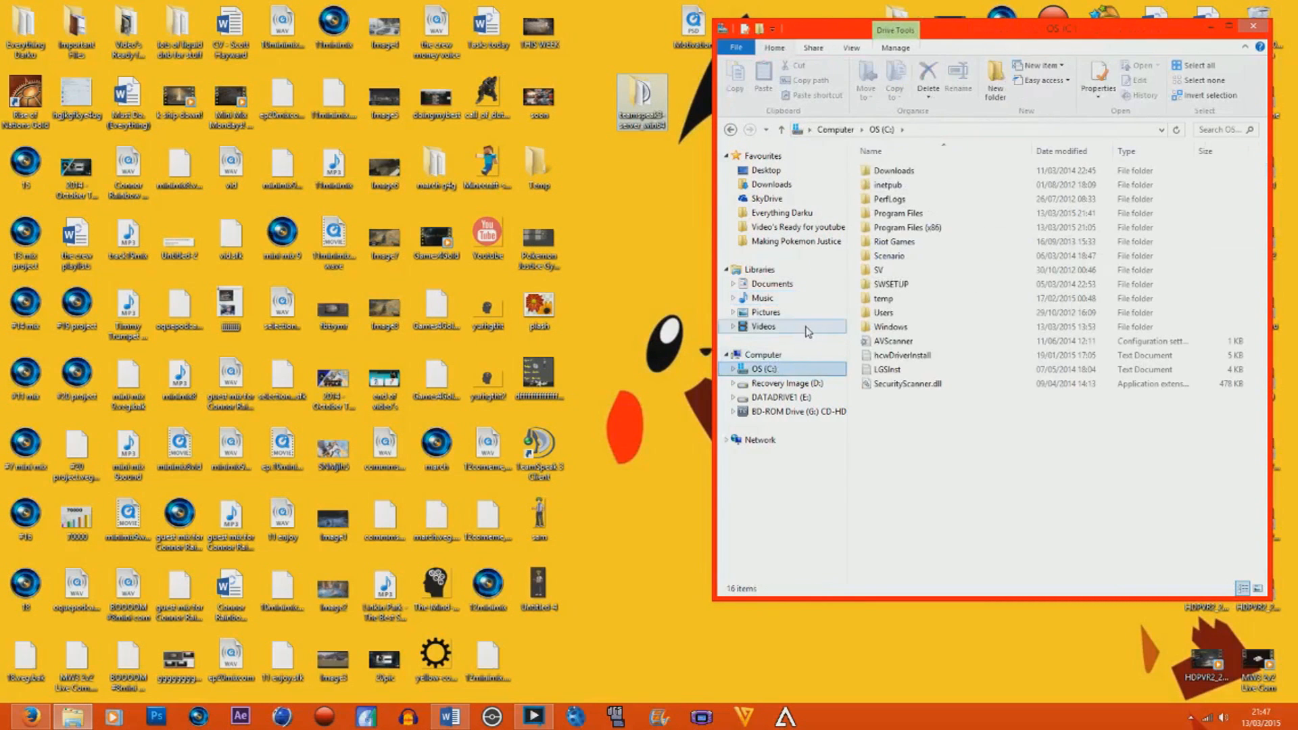
double_click(906, 213)
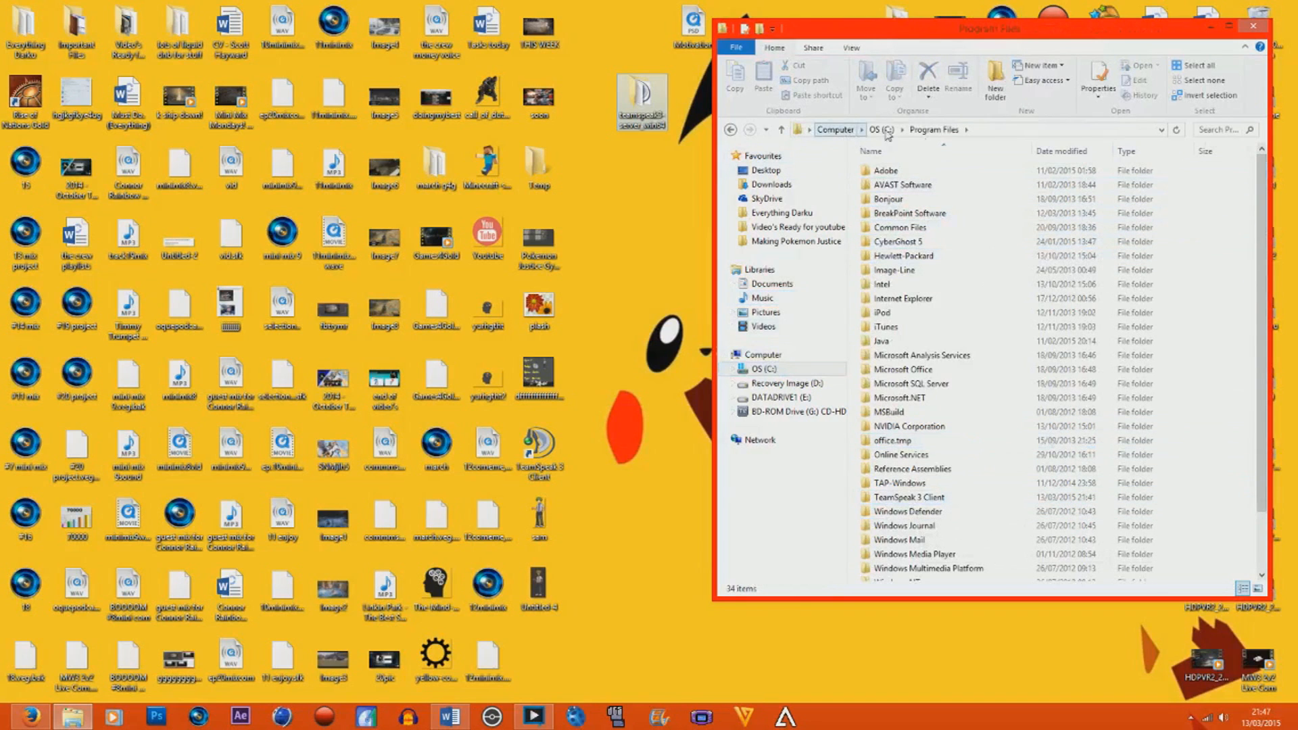
click(771, 369)
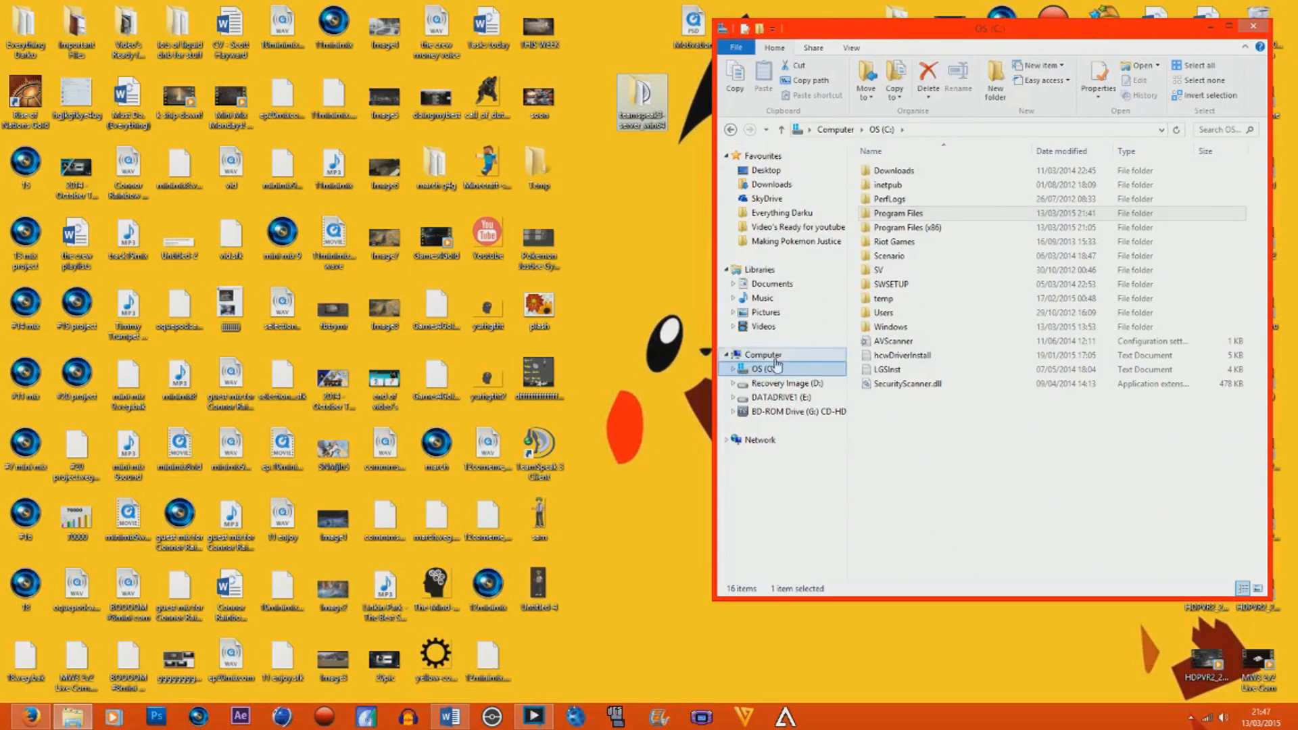
click(763, 354)
double_click(929, 180)
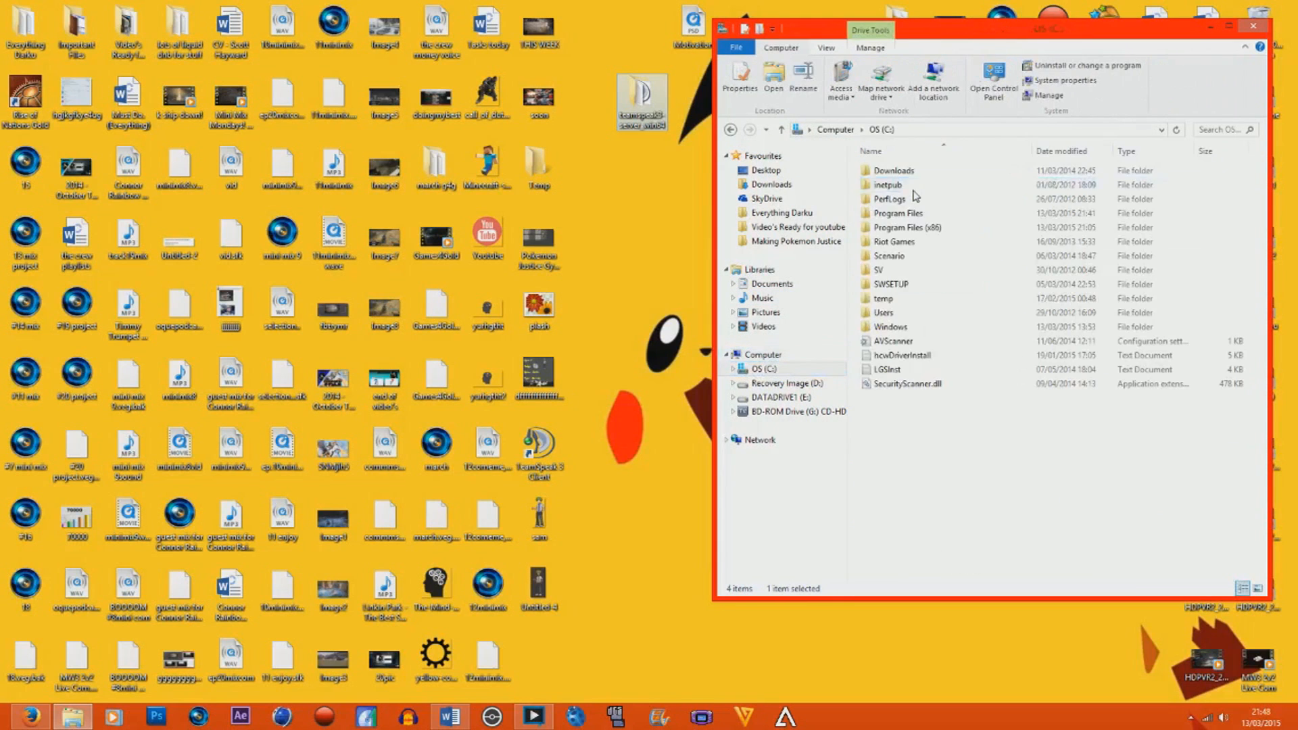
double_click(950, 213)
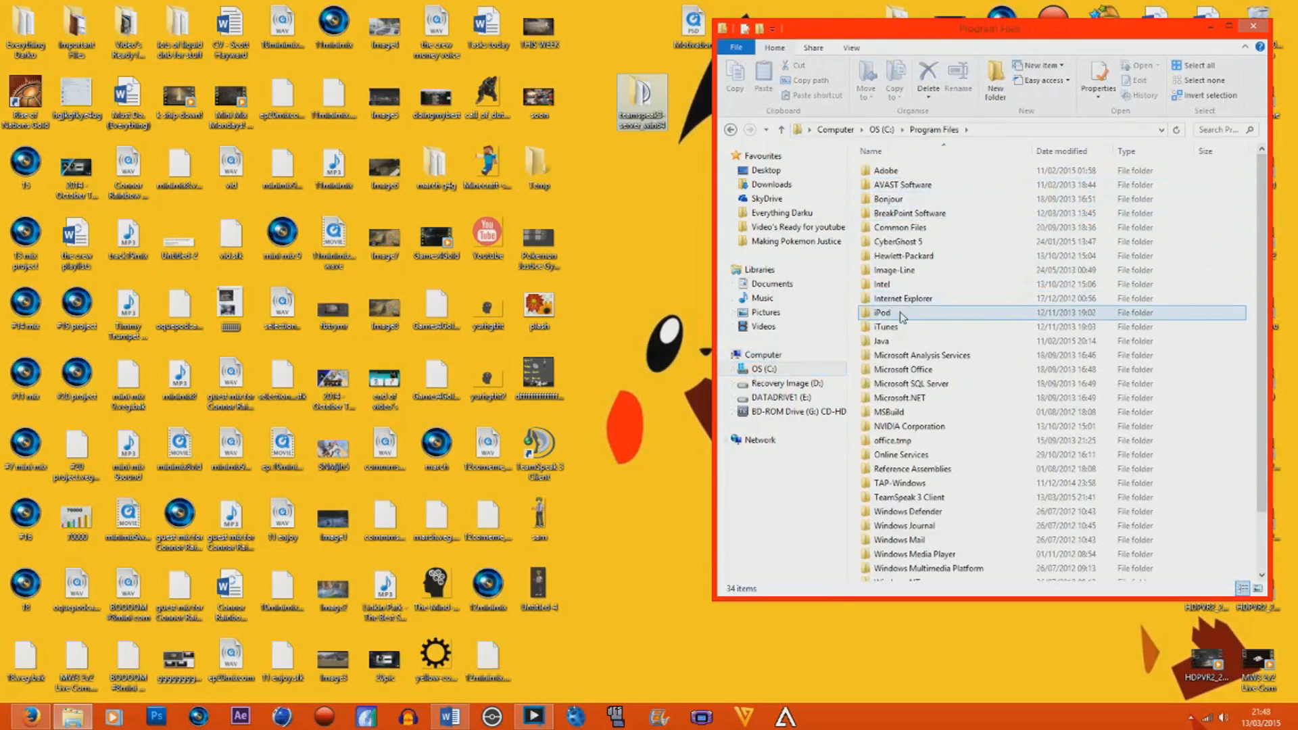
click(943, 500)
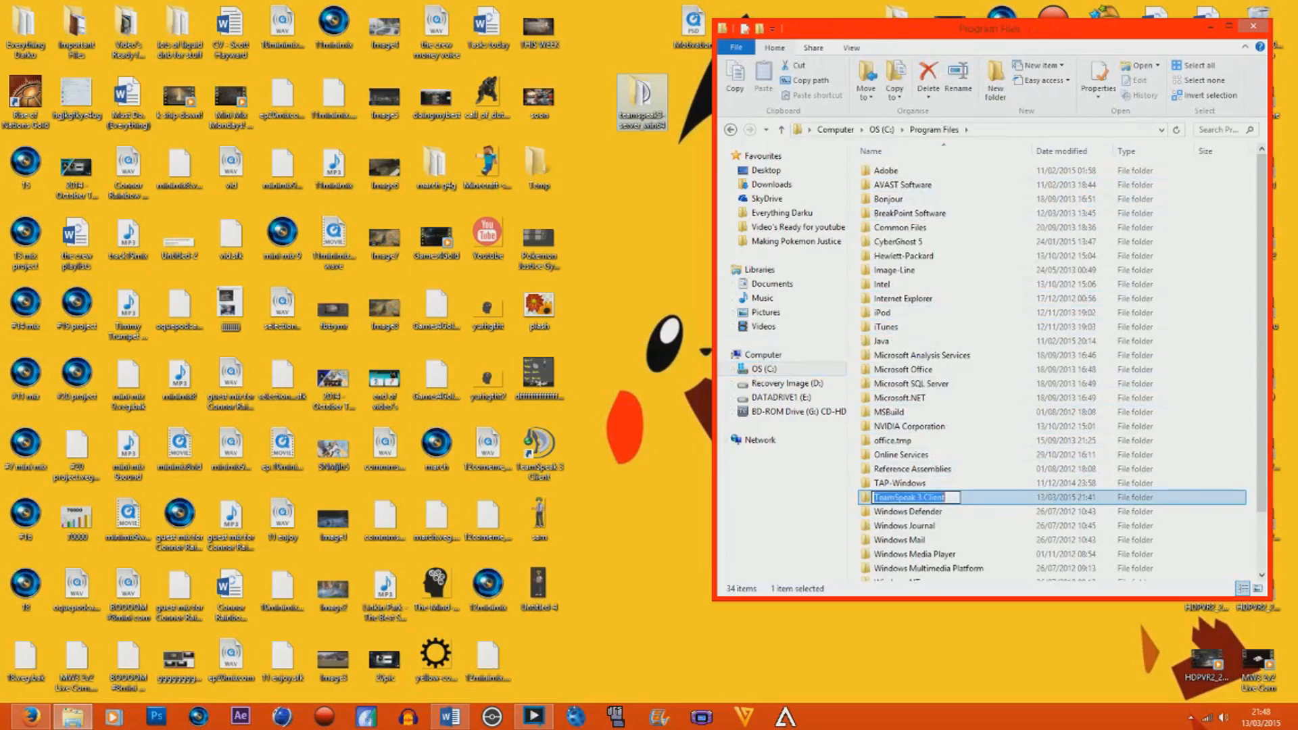
double_click(970, 504)
drag(641, 101, 927, 157)
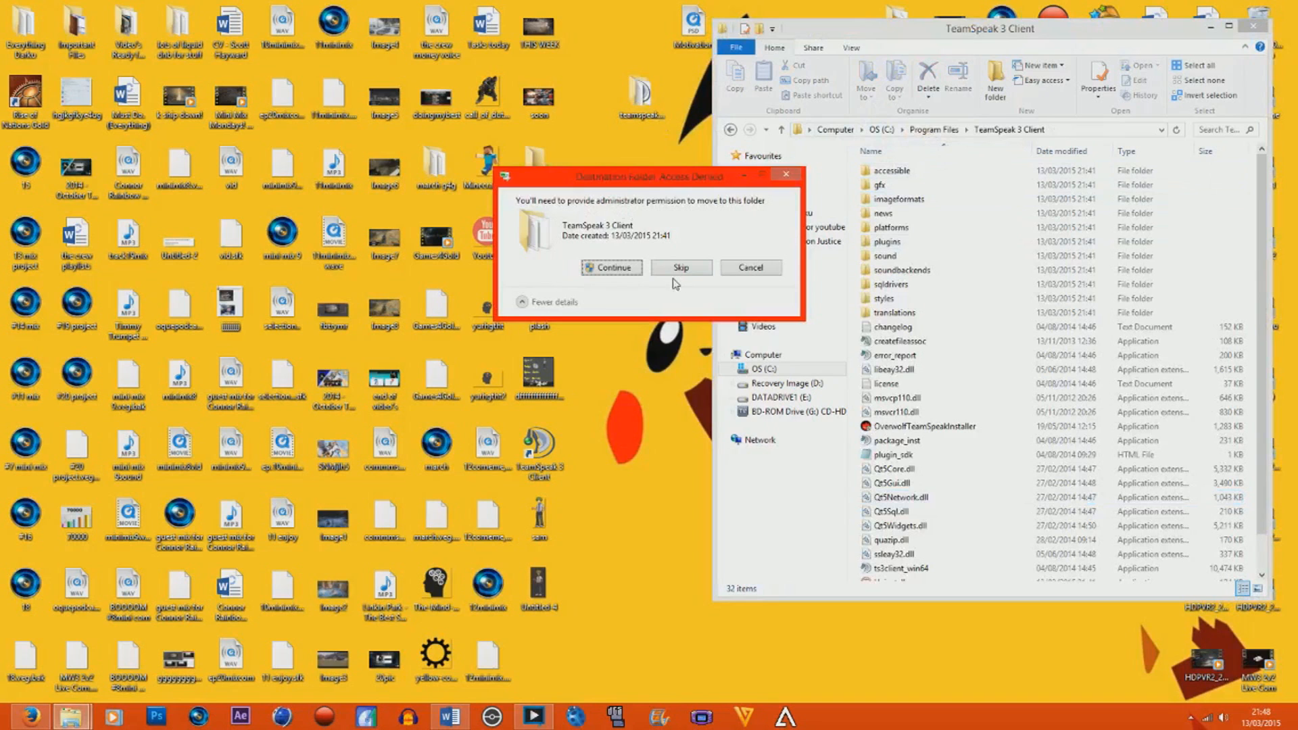
click(627, 269)
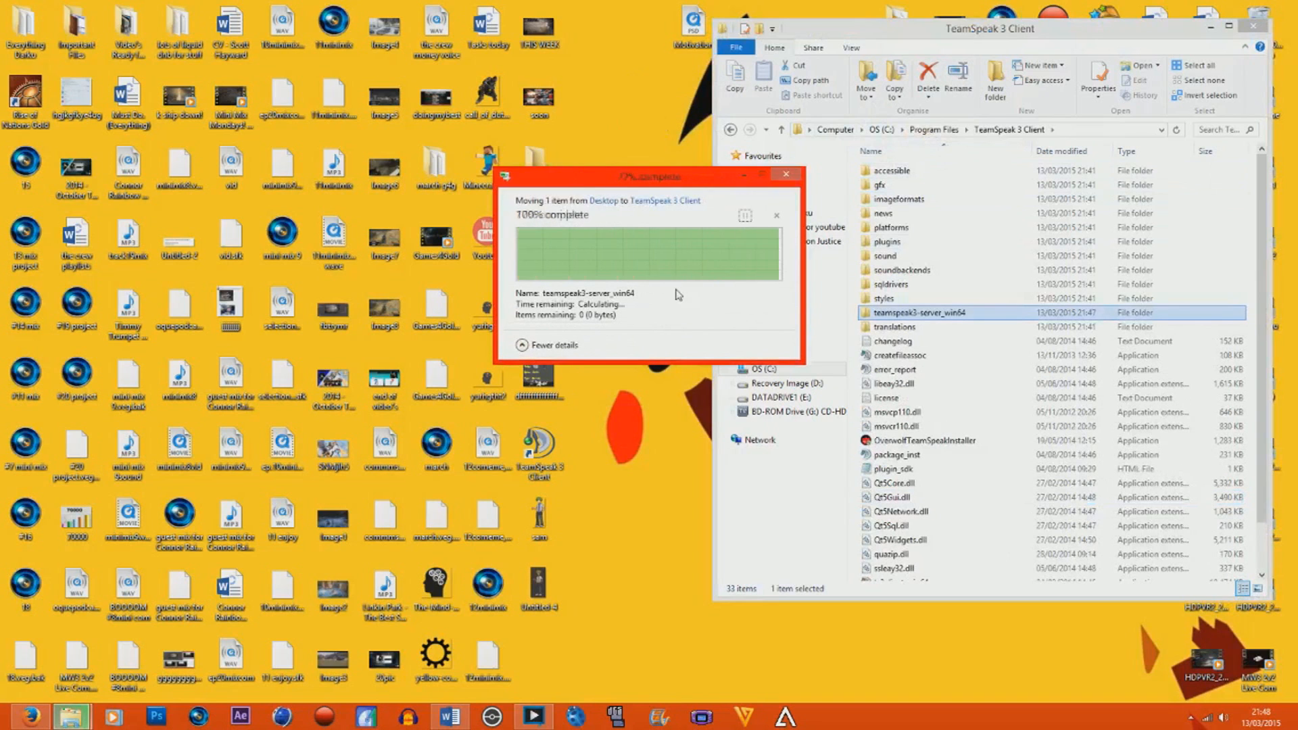
Create a text document named "Pass etc." inside the moved teamspeak3-server_win64 folder.
double_click(964, 313)
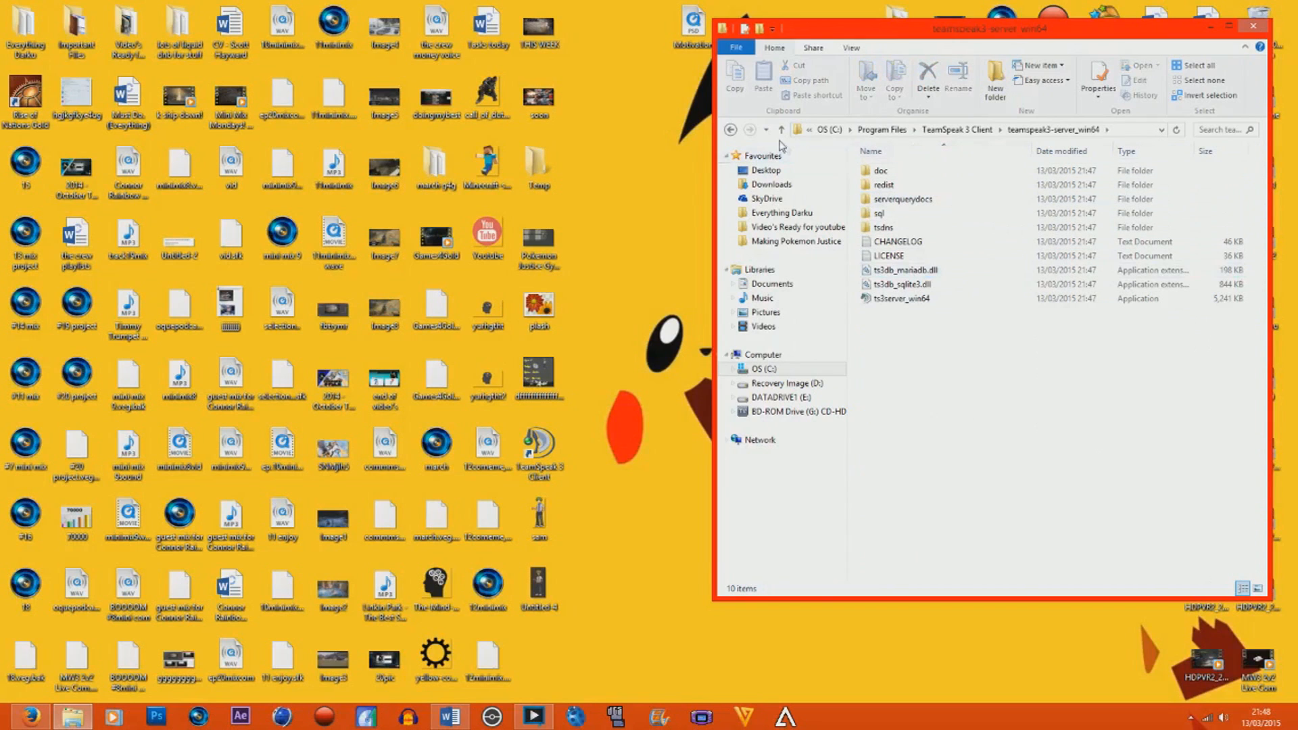
click(731, 129)
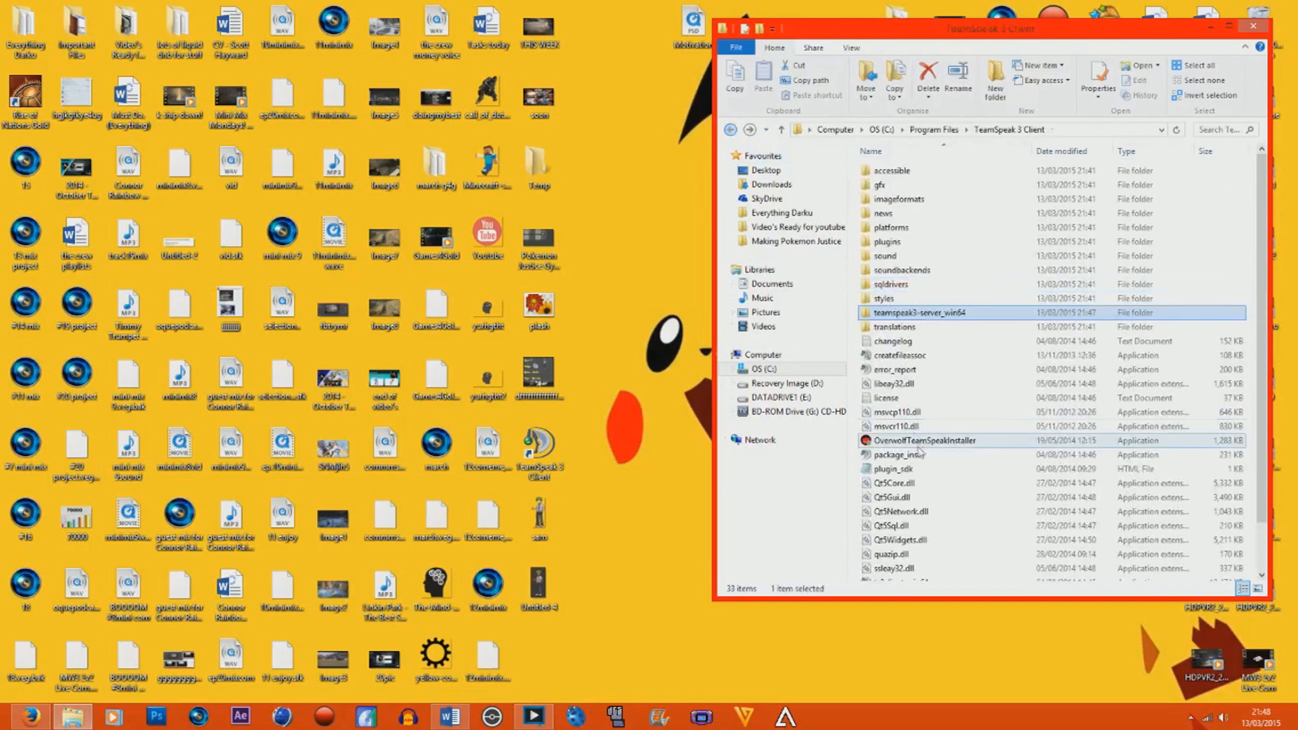
double_click(971, 311)
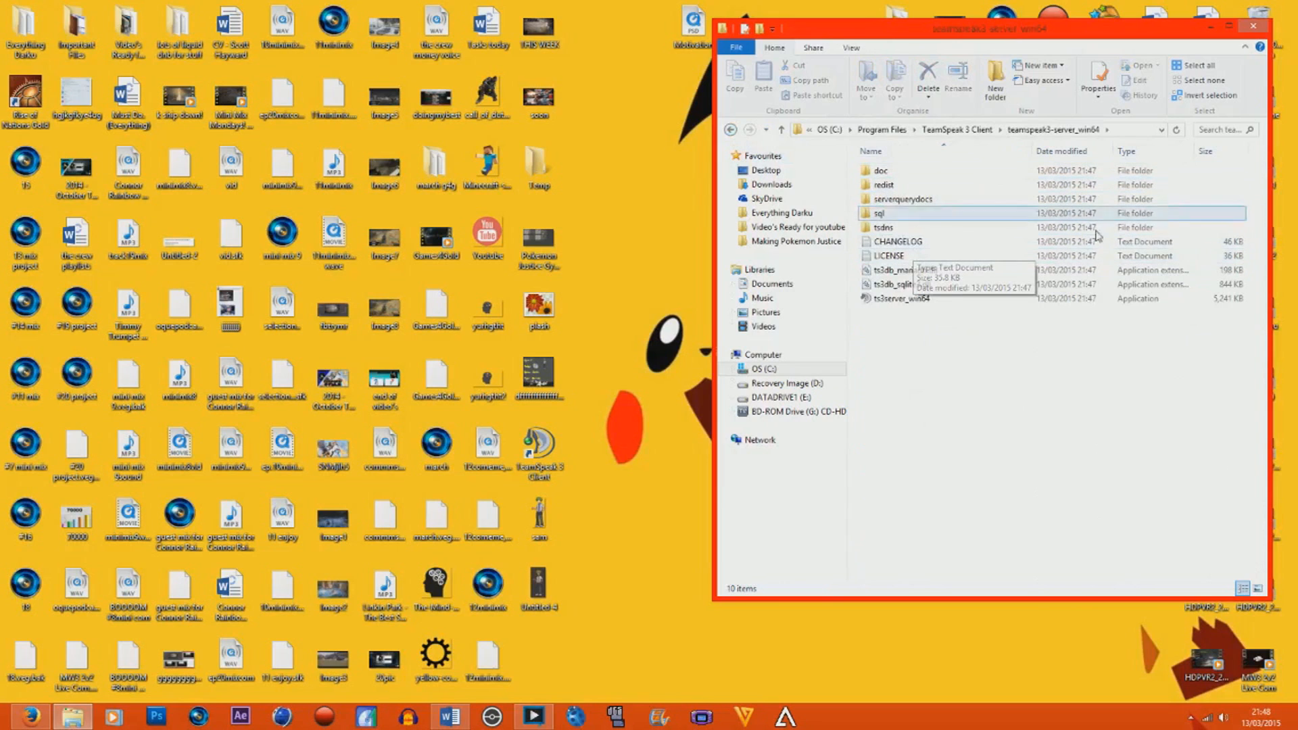
right_click(1041, 362)
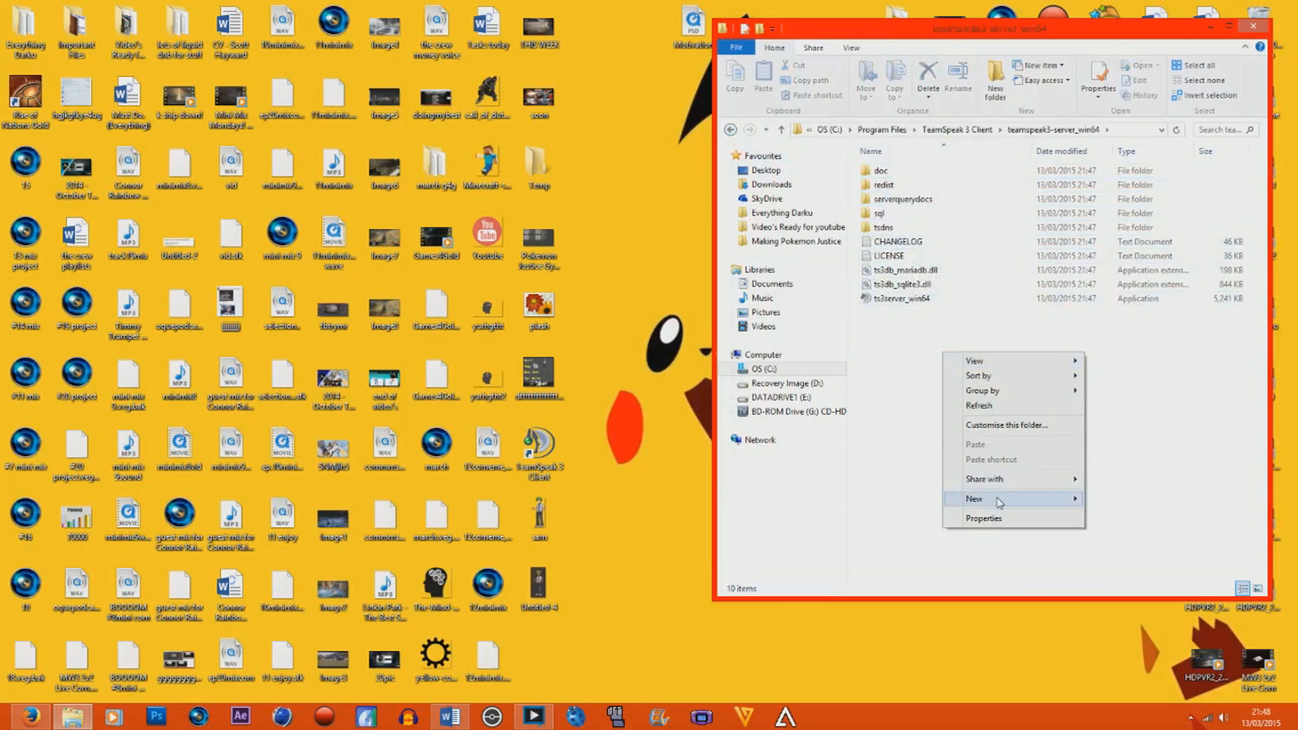
mouse_move(1000, 502)
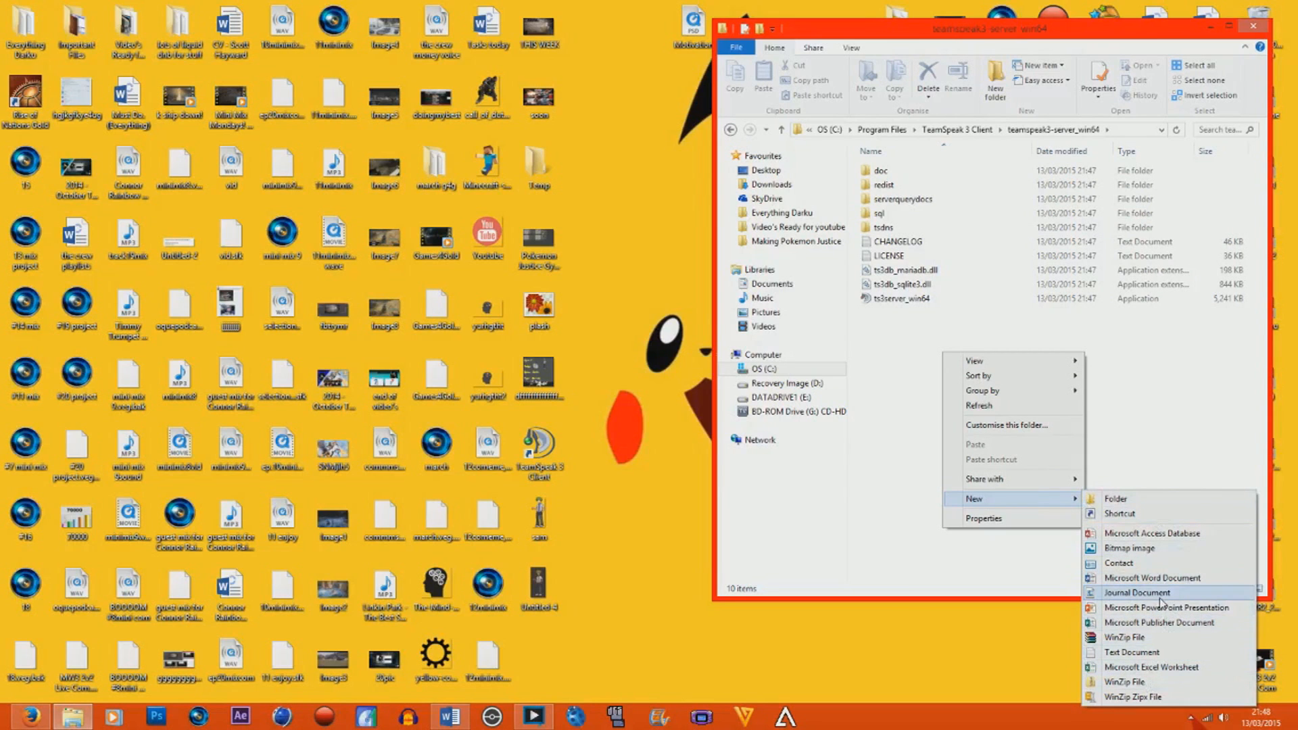
click(1152, 653)
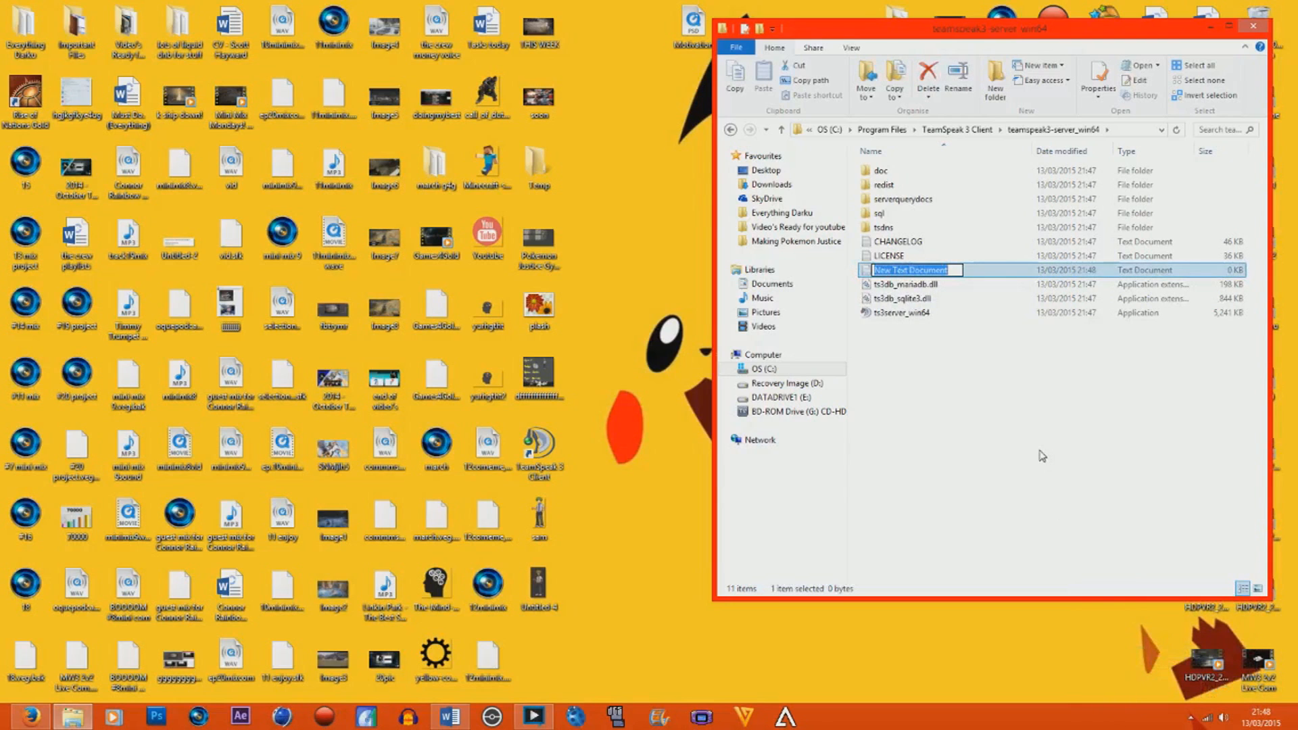
text(Pass etc)
key(Return)
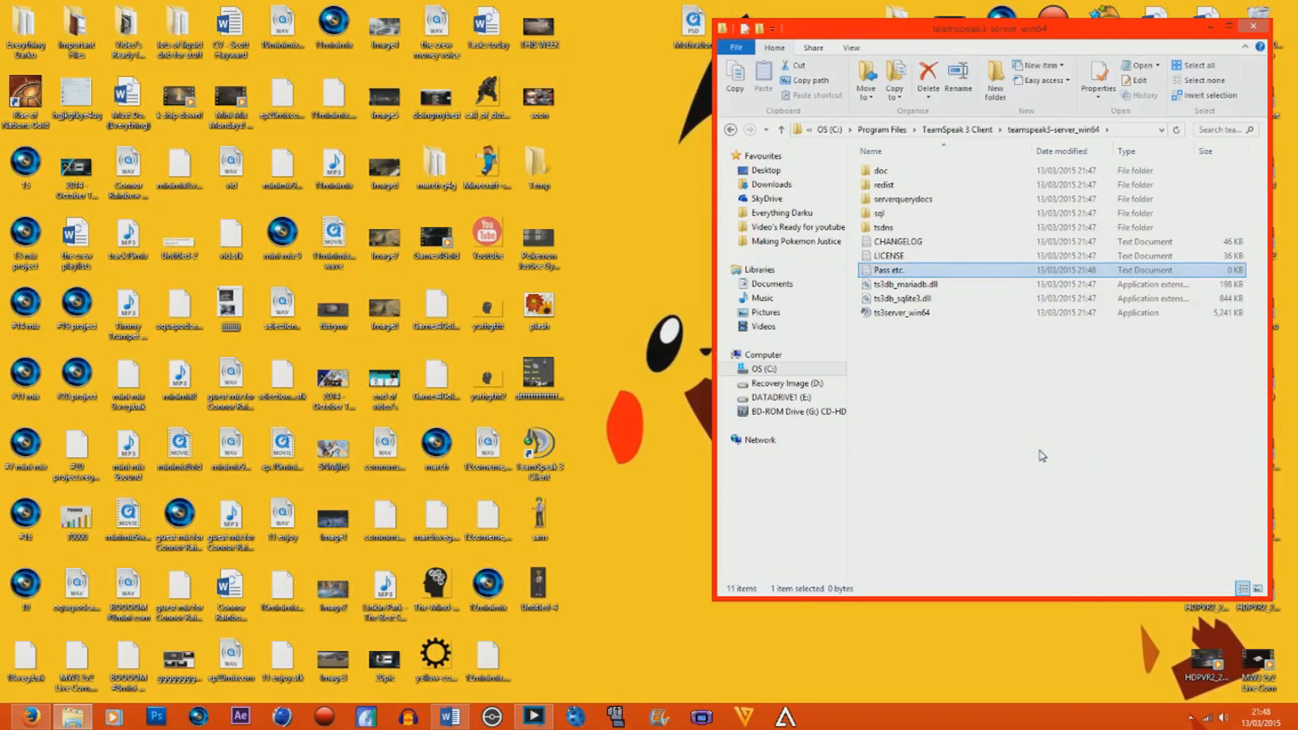
Run ts3server_win64, open the "Pass etc." document, and shrink its window so the server's login data stays visible.
double_click(913, 316)
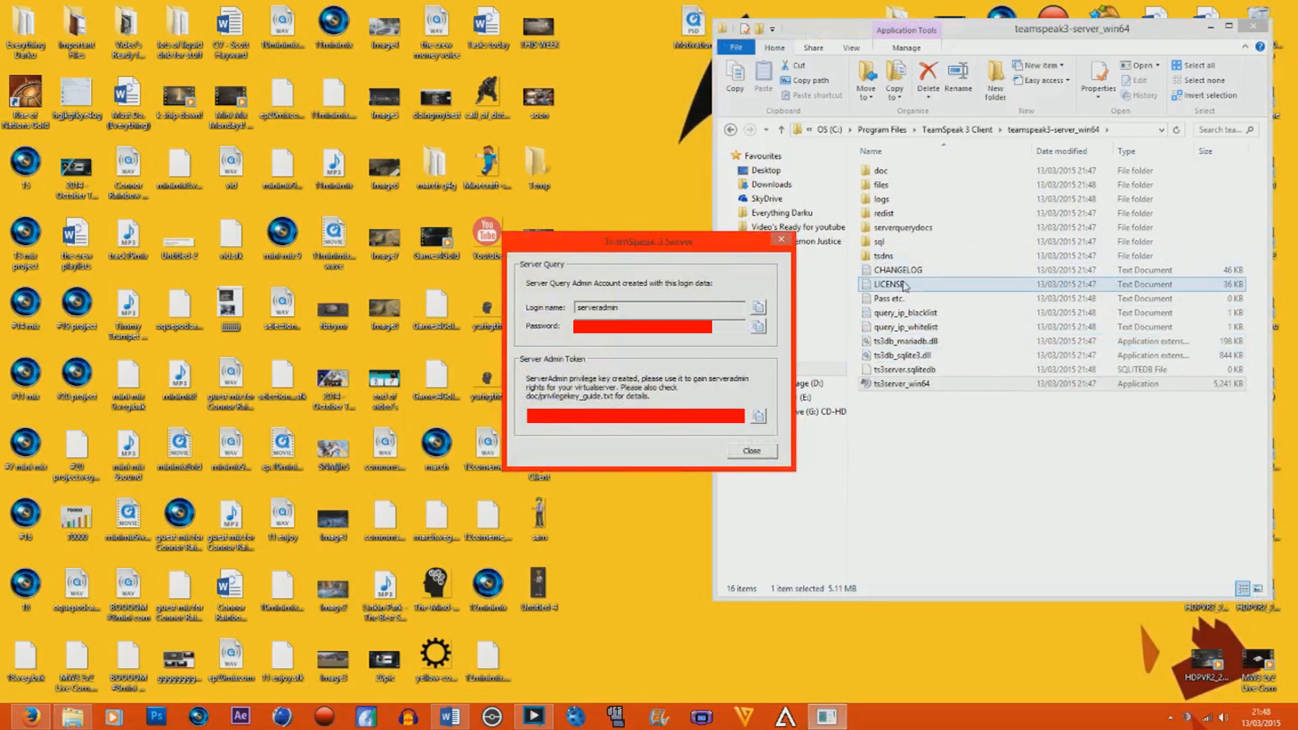
double_click(889, 298)
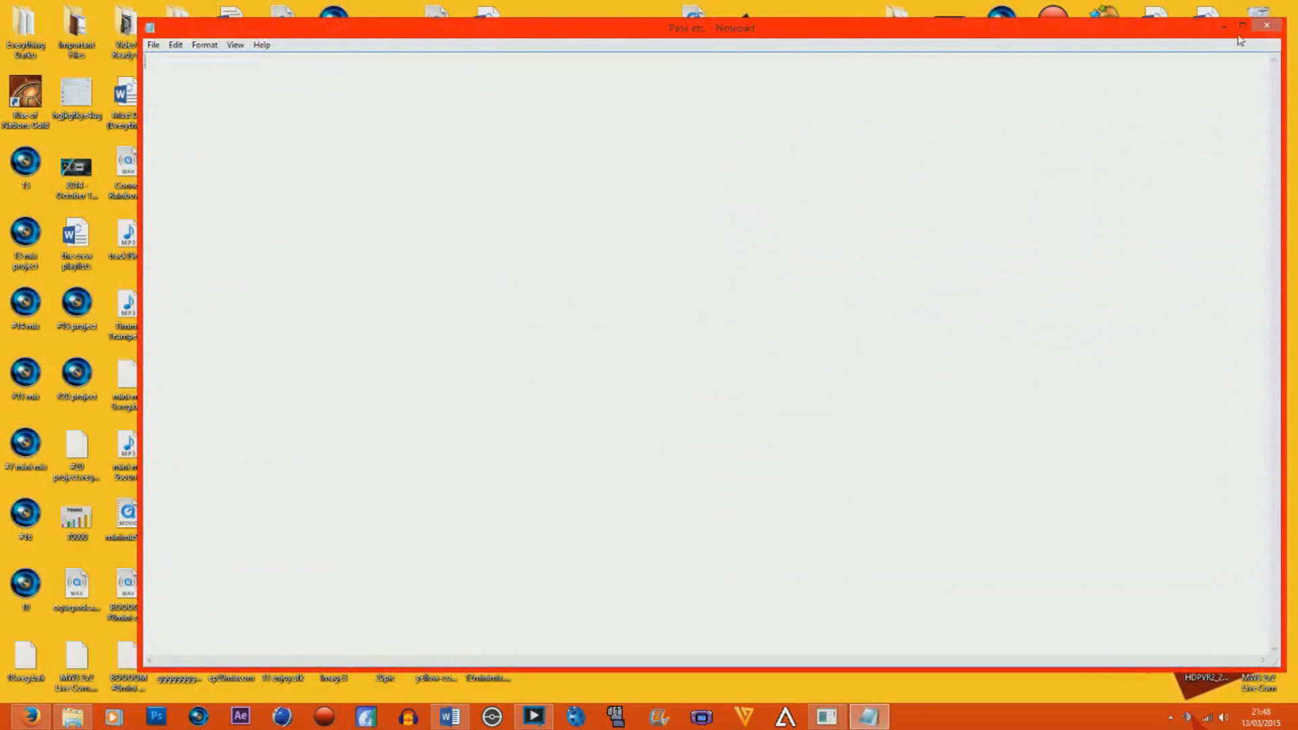
drag(138, 18, 771, 246)
Copy the Server Query login name from the TeamSpeak 3 Server window into the "Pass etc." document.
click(676, 325)
key(ctrl+c)
right_click(588, 313)
click(628, 355)
click(900, 323)
right_click(901, 323)
click(932, 383)
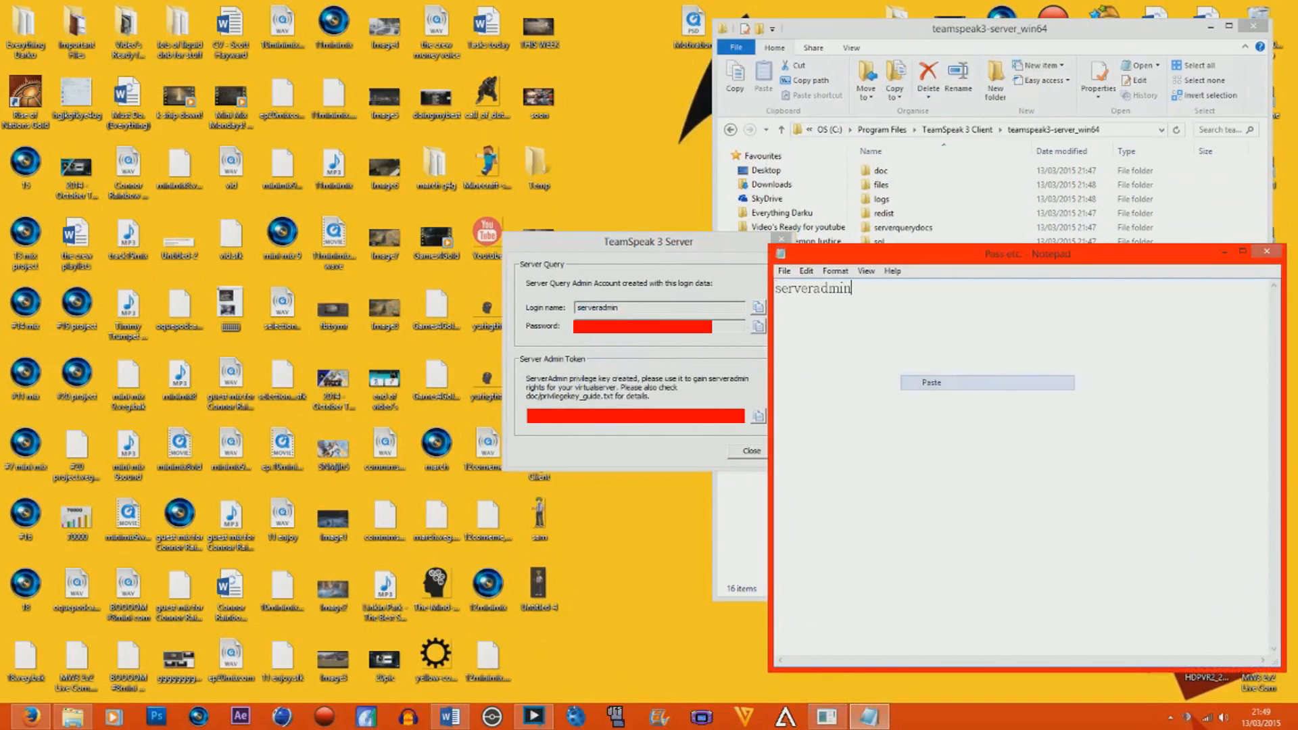
Copy the Server Query password onto a new line of the "Pass etc." document.
click(649, 327)
right_click(587, 327)
click(629, 366)
click(896, 325)
key(Return)
key(ctrl+v)
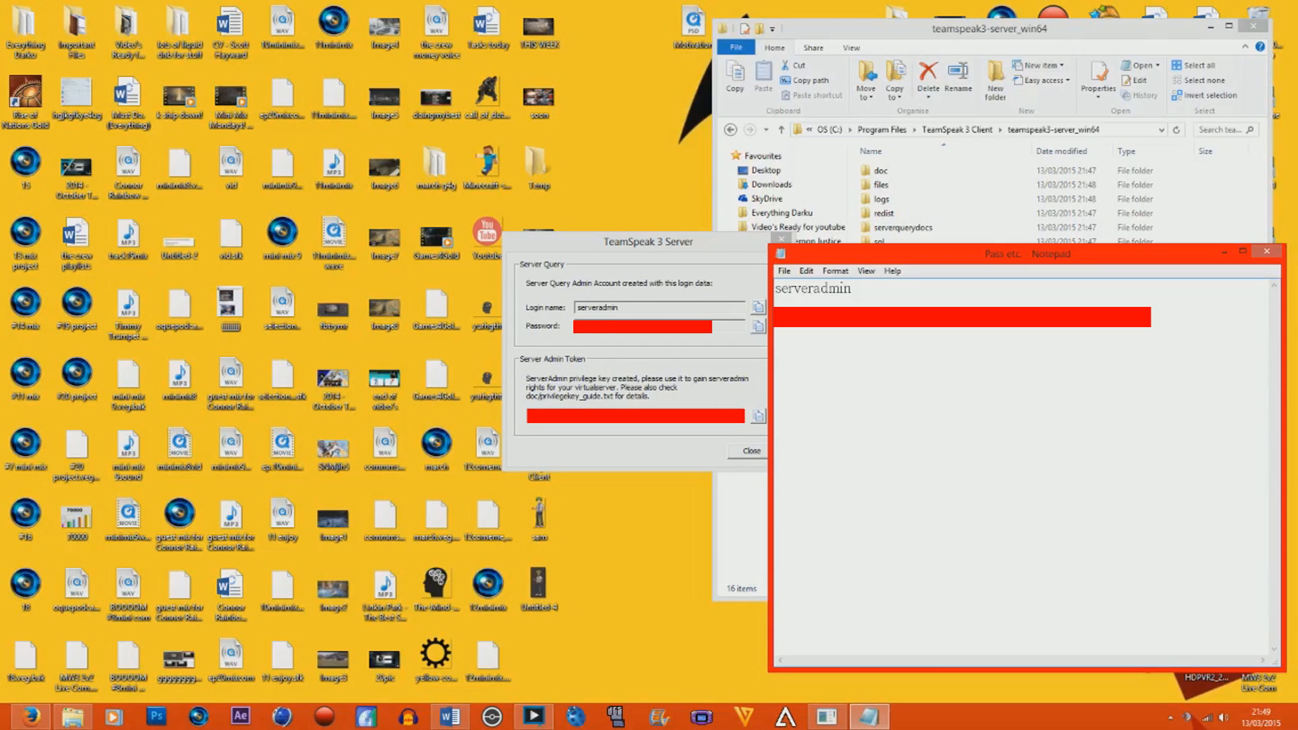
Copy the Server Admin Token privilege key into the "Pass etc." document below the password.
click(621, 433)
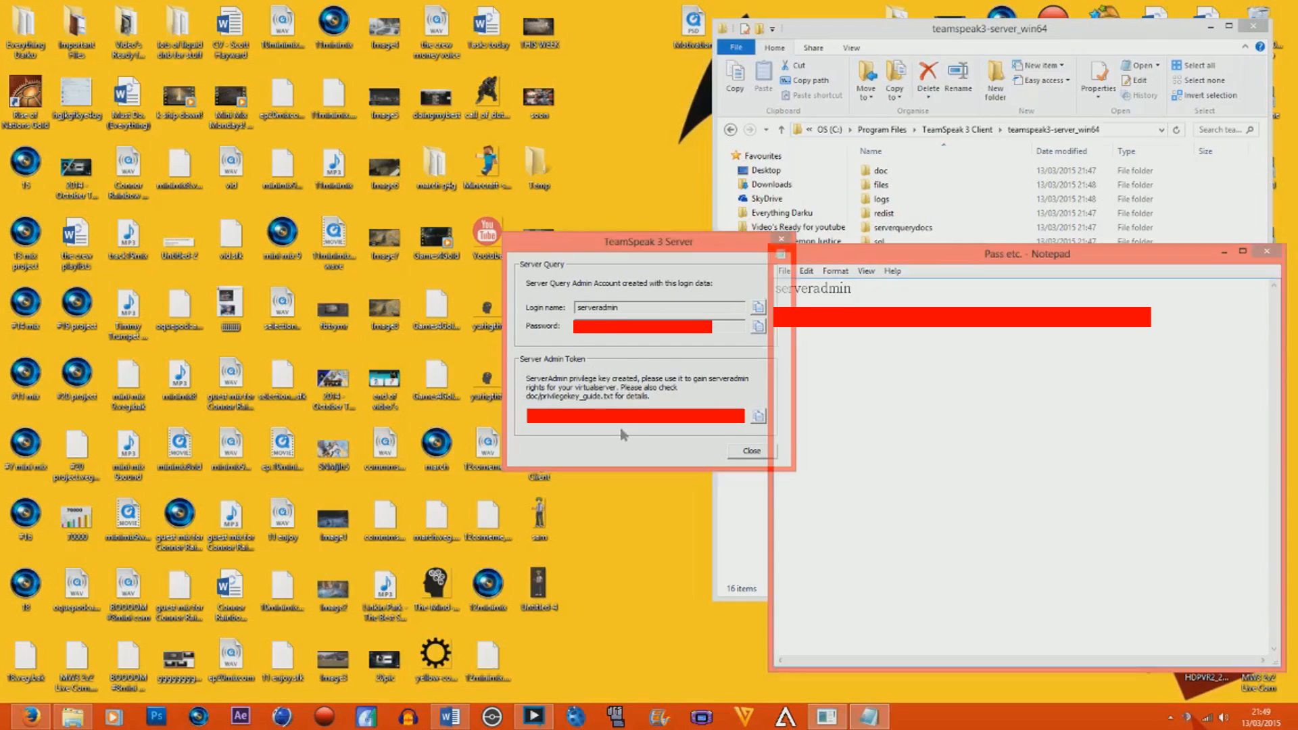
right_click(550, 417)
click(613, 457)
click(818, 349)
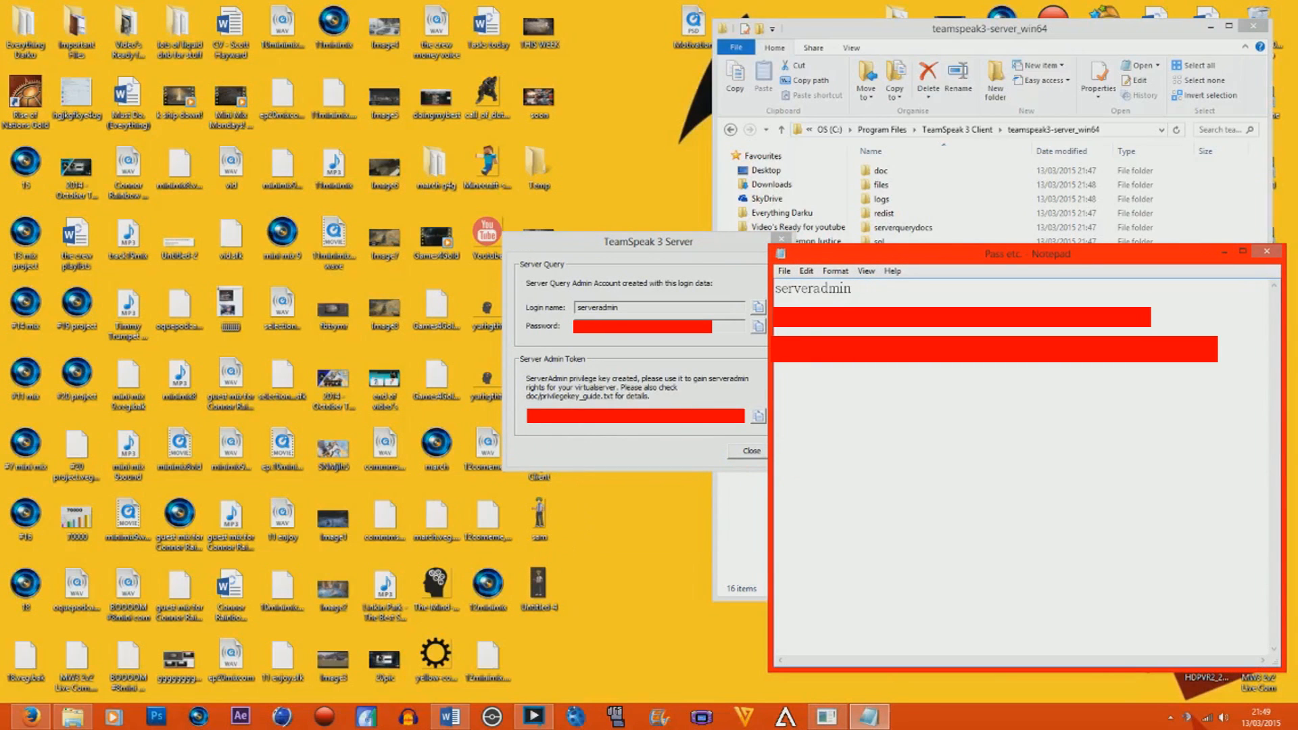
Close the TeamSpeak 3 Server login data window and bring up the teamspeak3-server_win64 folder.
click(729, 363)
click(752, 451)
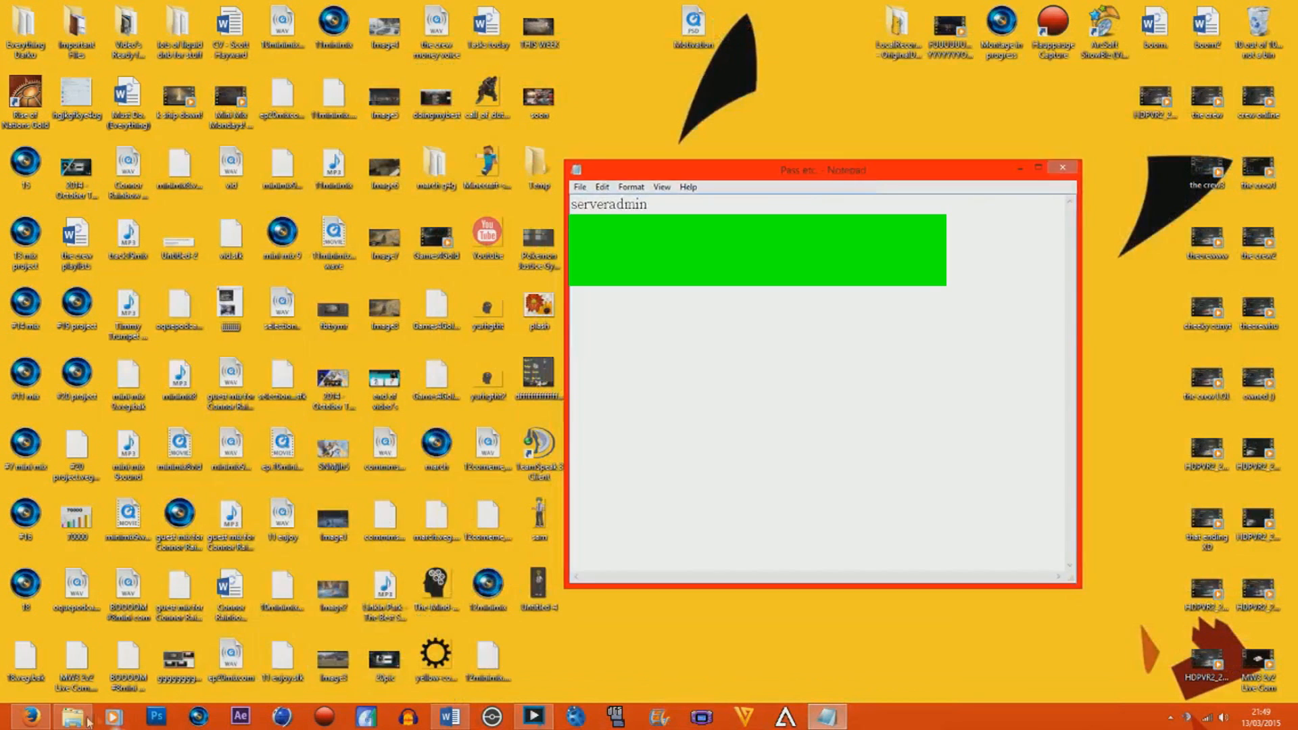
click(69, 722)
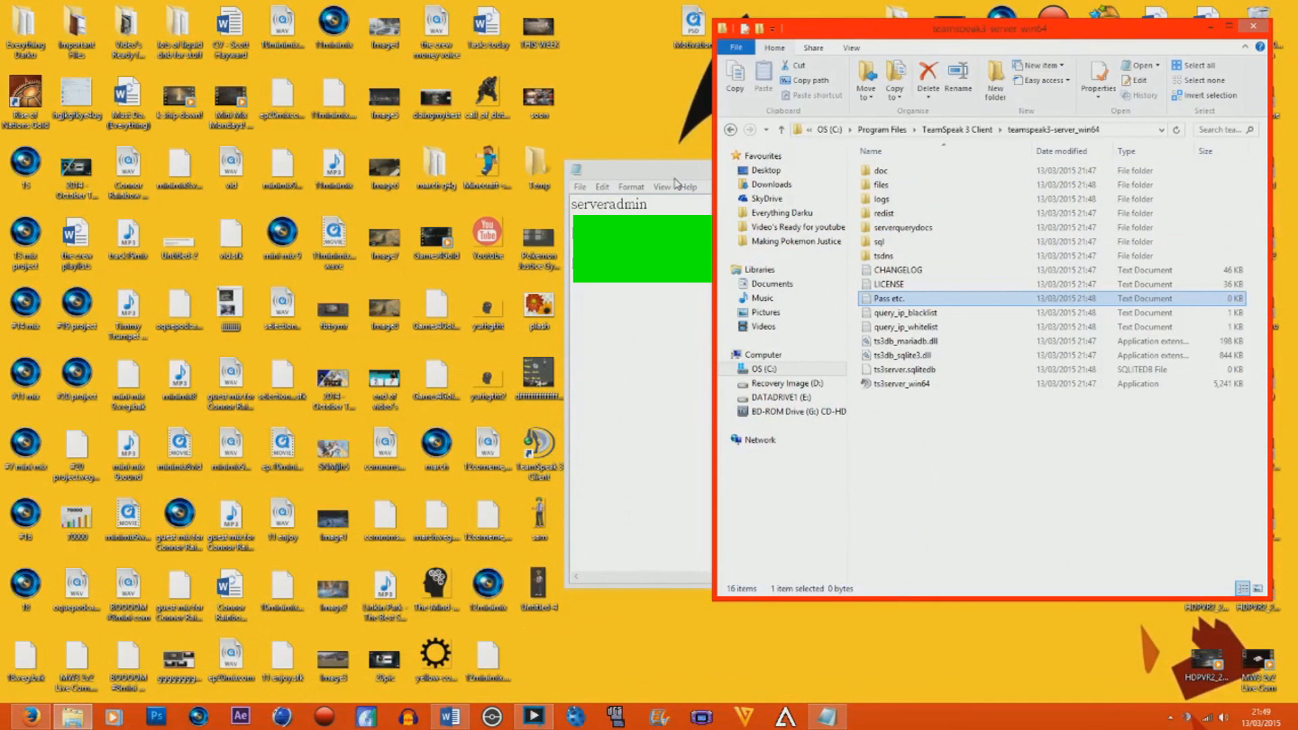
Place the "Pass etc." document beside the server folder, narrow its window, and save it.
drag(662, 177, 287, 146)
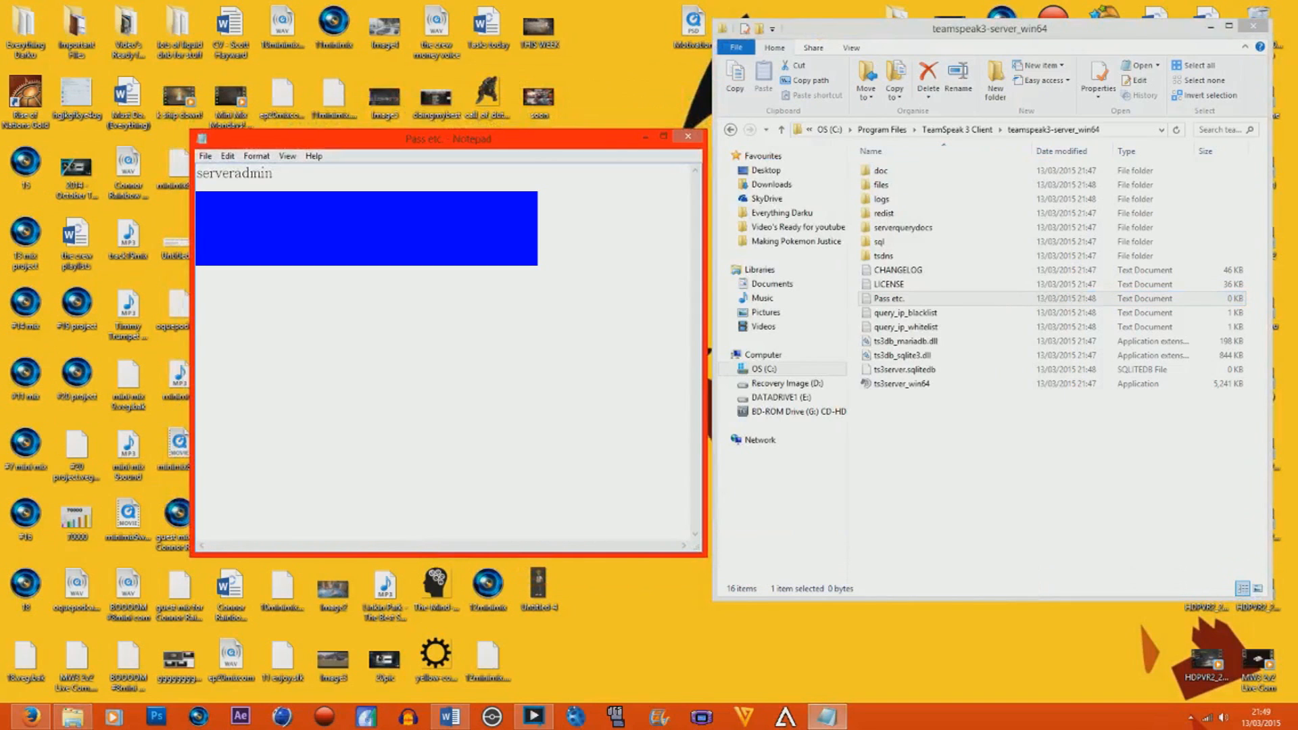
drag(706, 324, 602, 320)
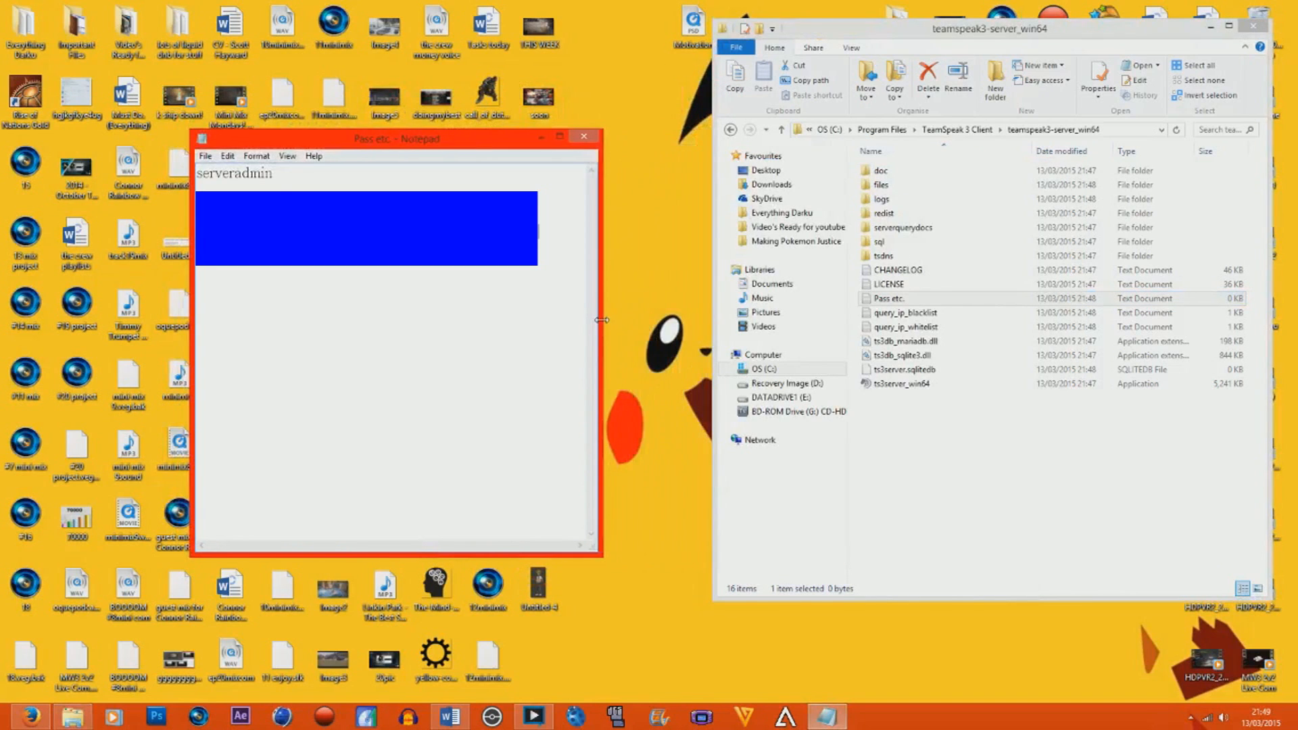
click(205, 156)
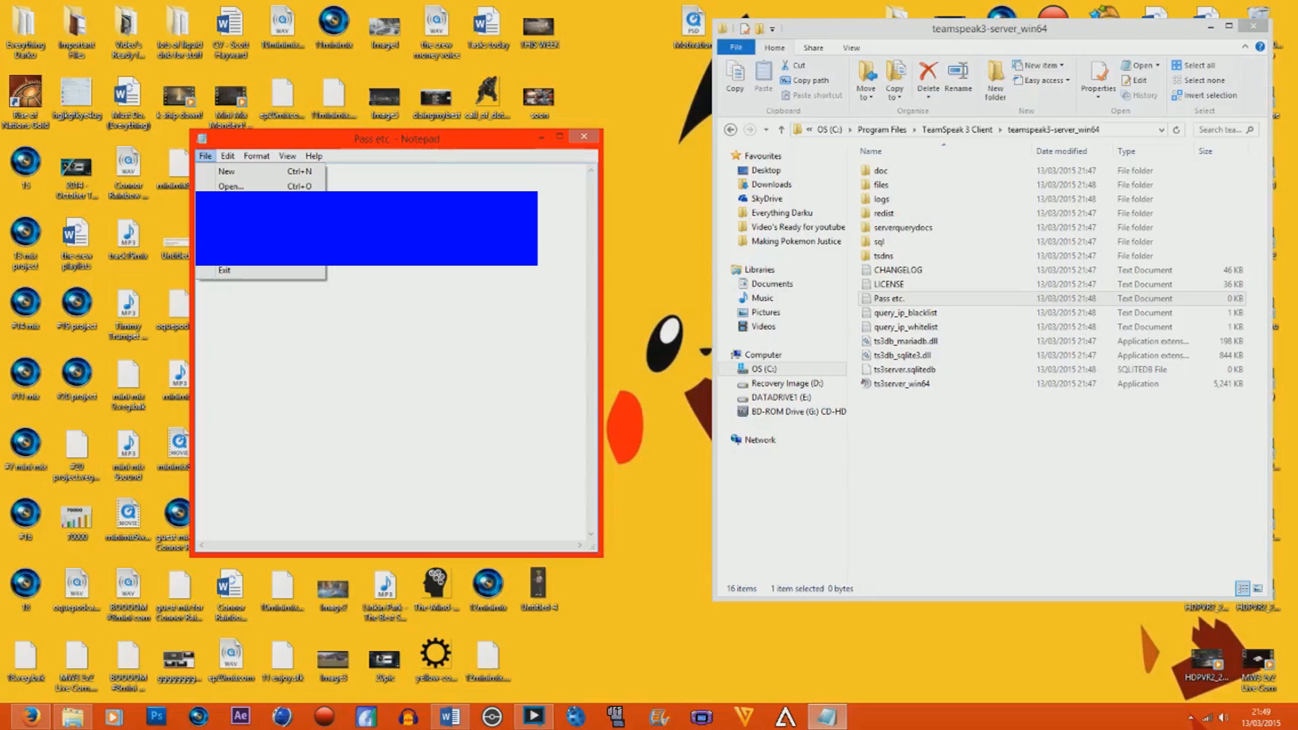
click(229, 201)
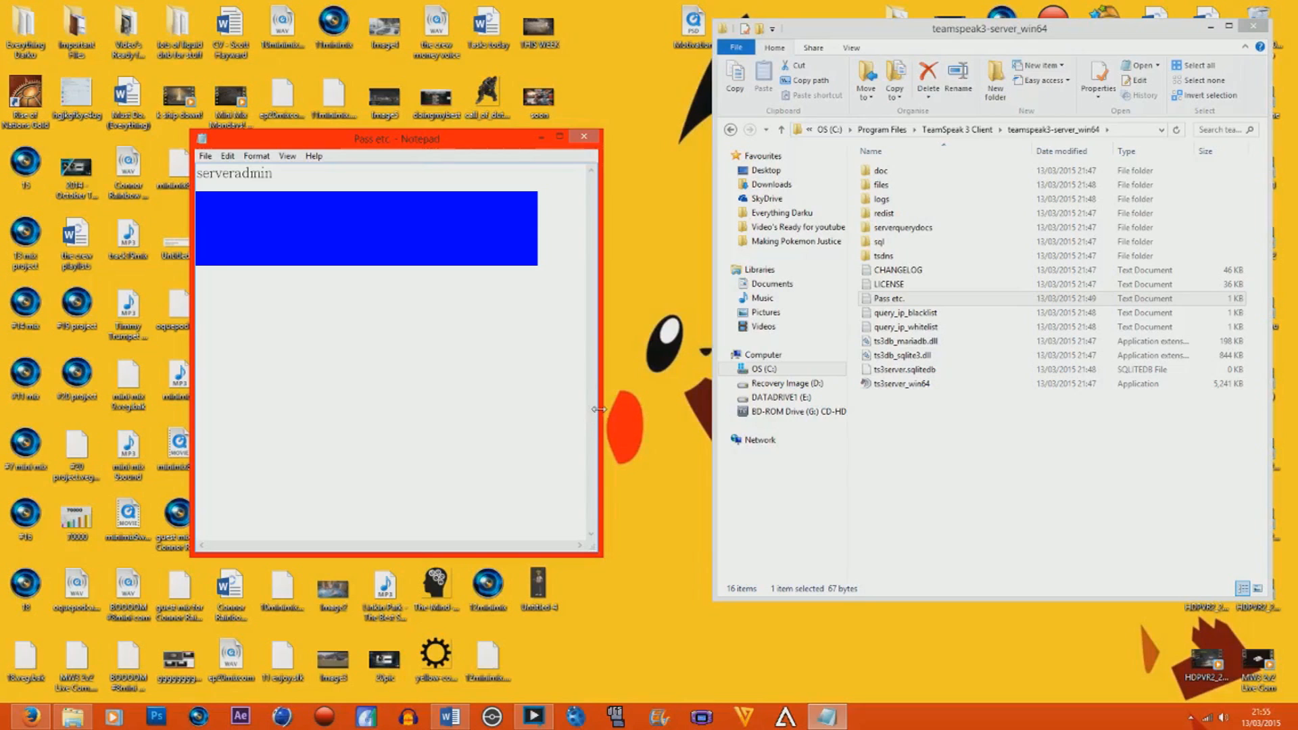
Switch to Firefox, view the Sky Hub router's home page, and minimize the browser.
click(30, 717)
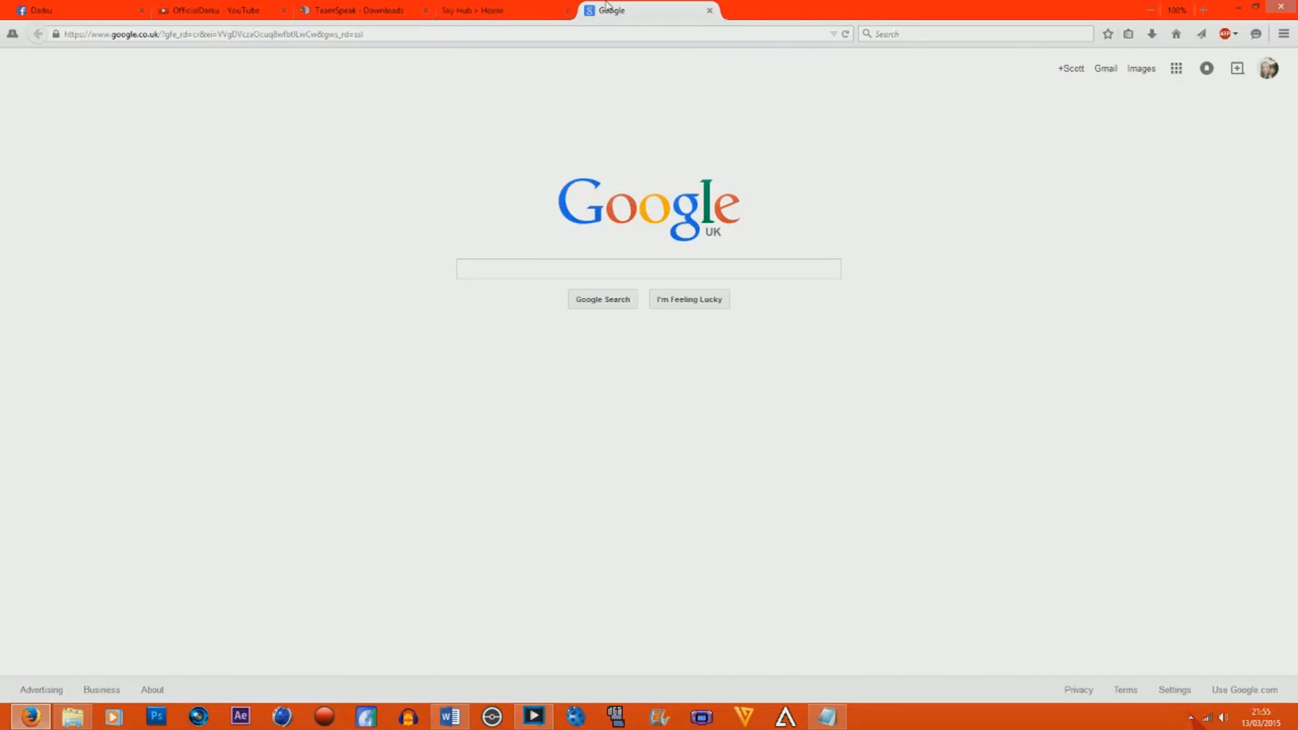
click(473, 10)
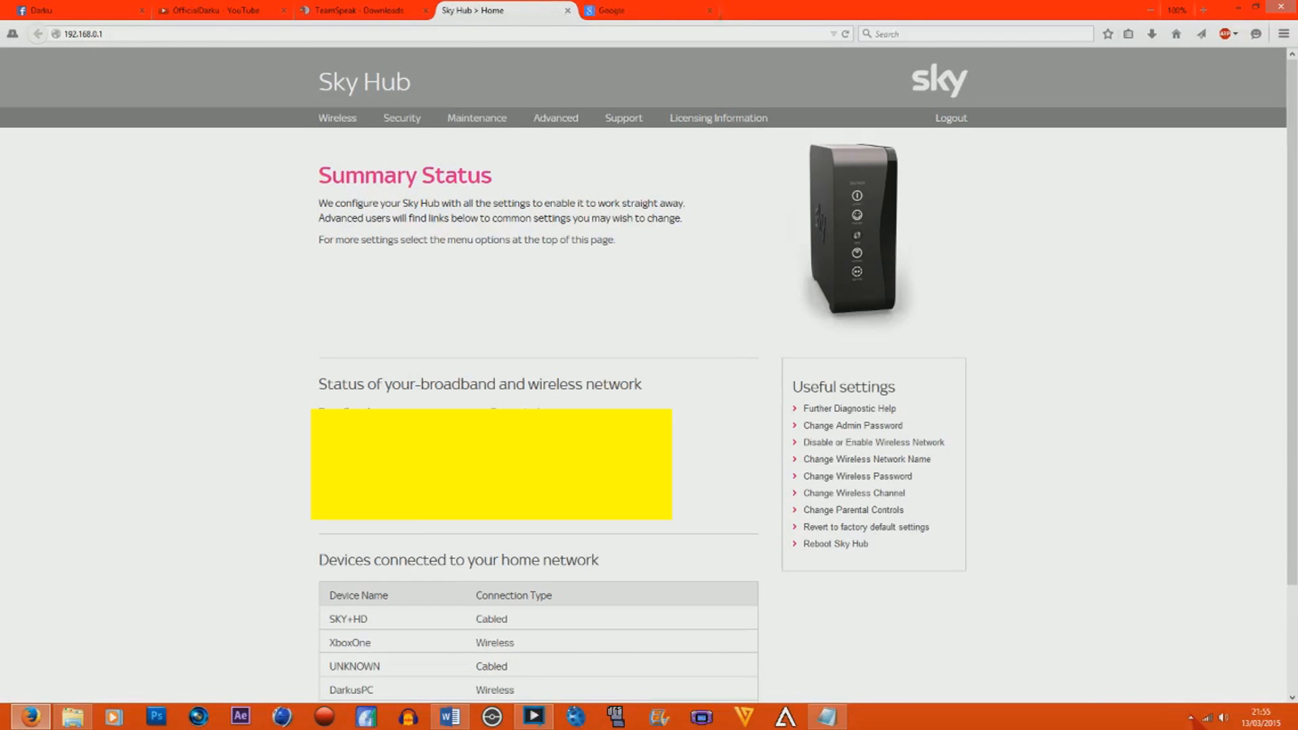
click(1243, 7)
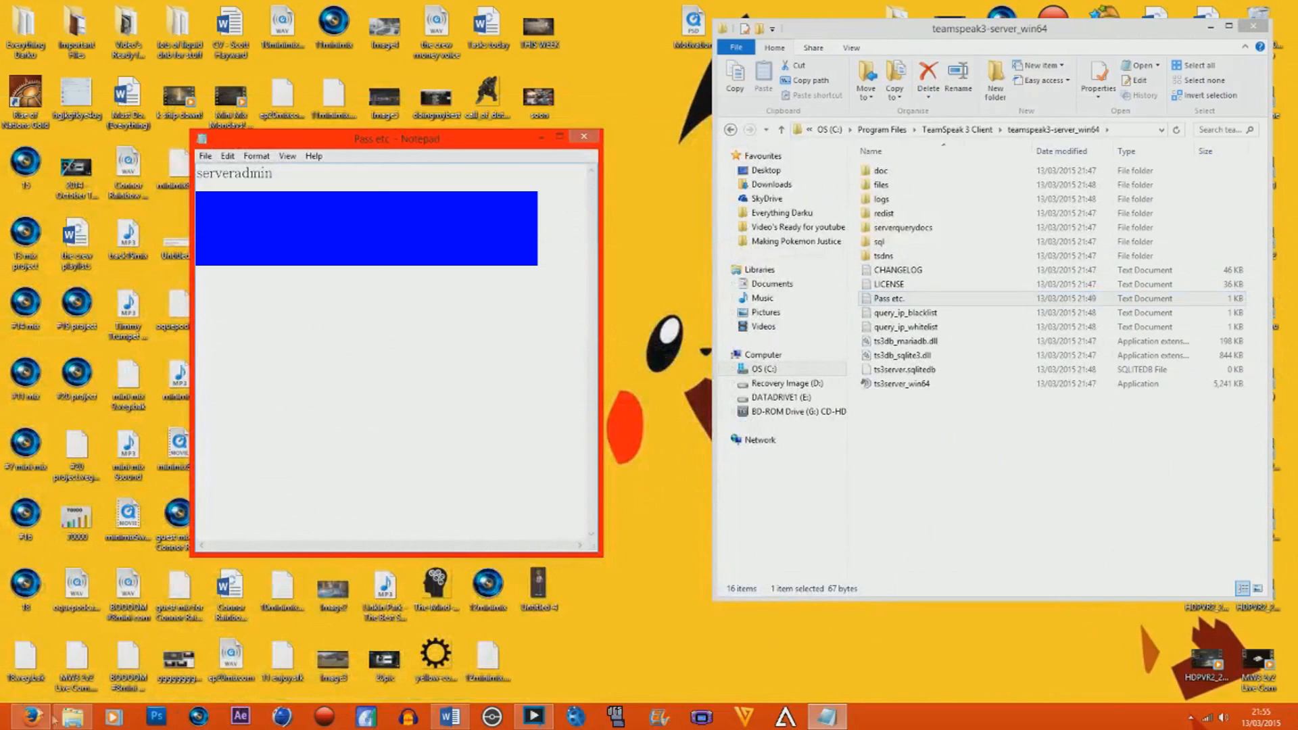
Search the installed apps for cmd, open Command Prompt, and run ipconfig.
mouse_move(75, 723)
mouse_move(1295, 727)
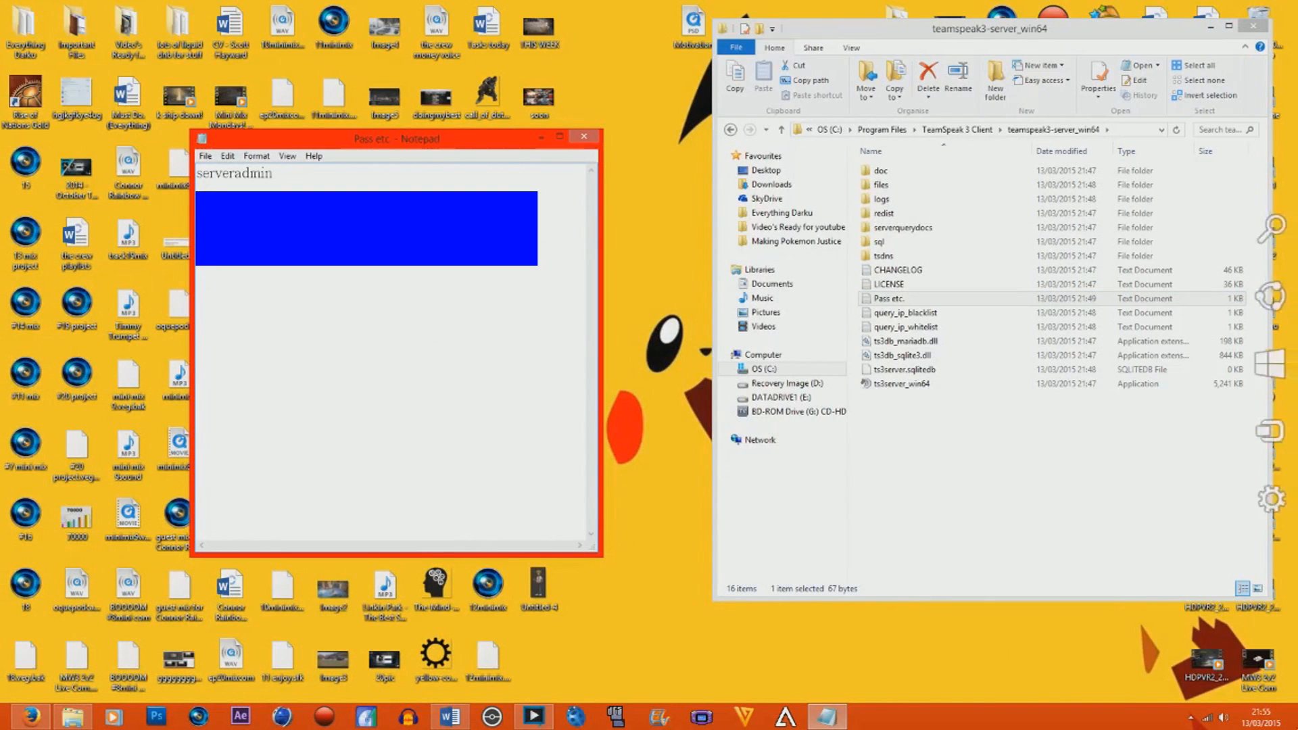
click(1268, 236)
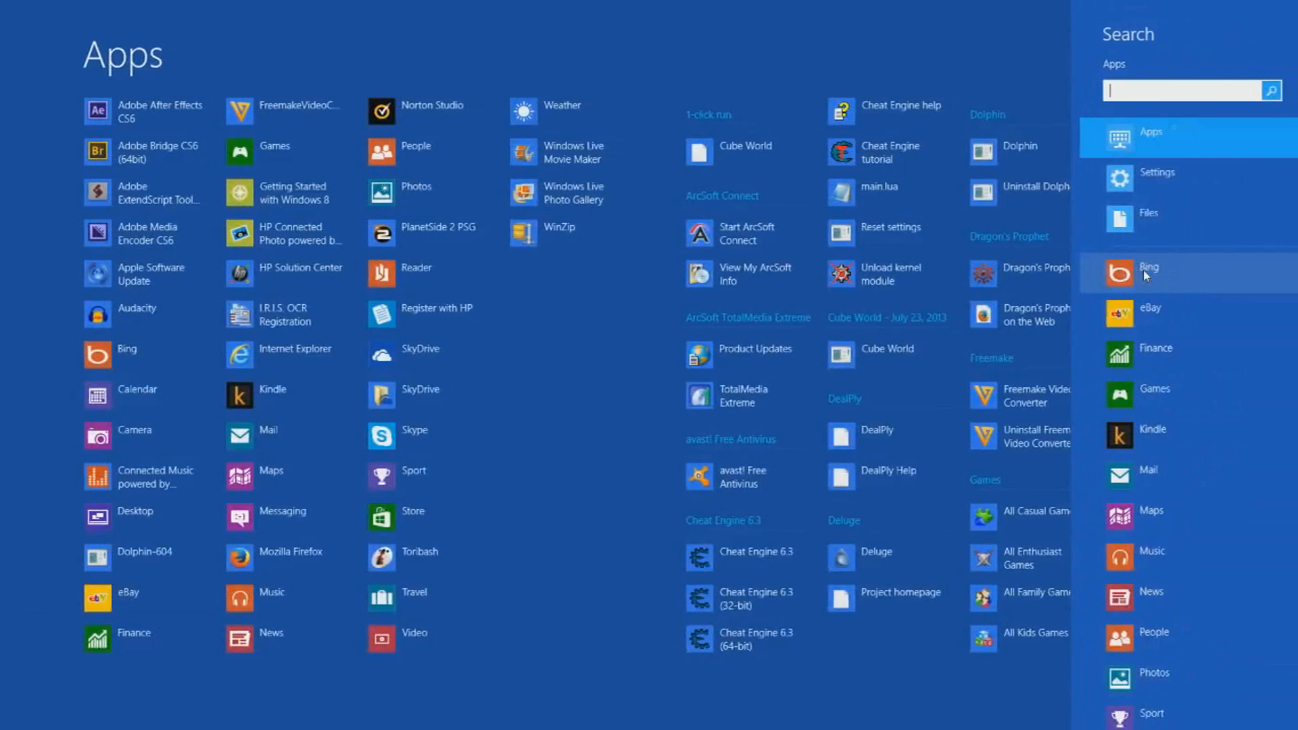
text(c)
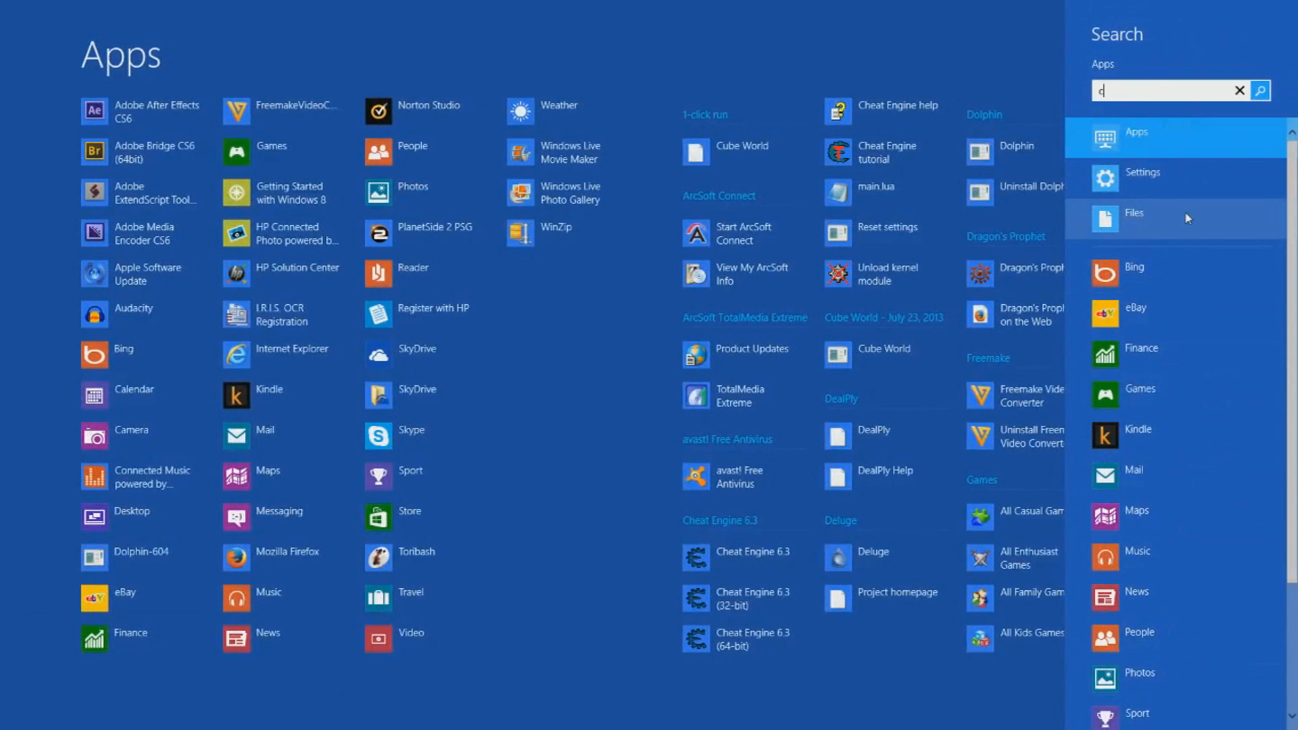
text(md)
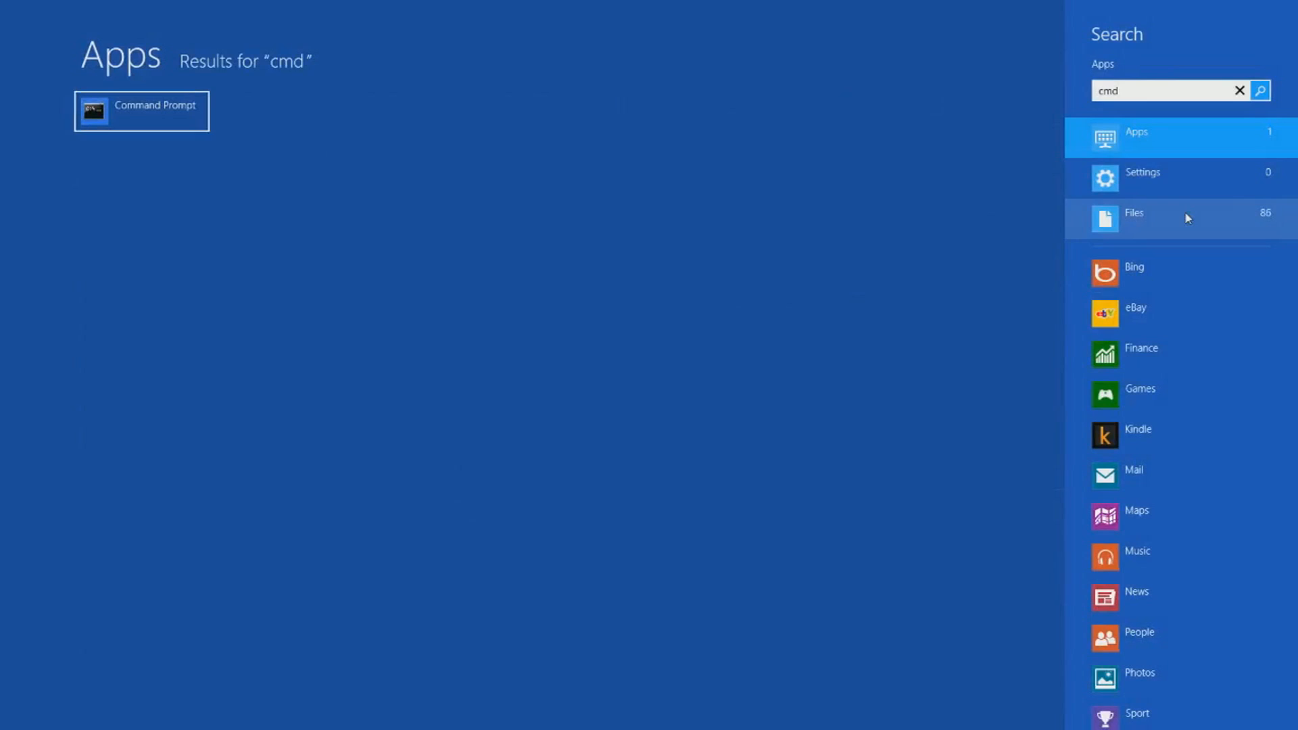
key(Return)
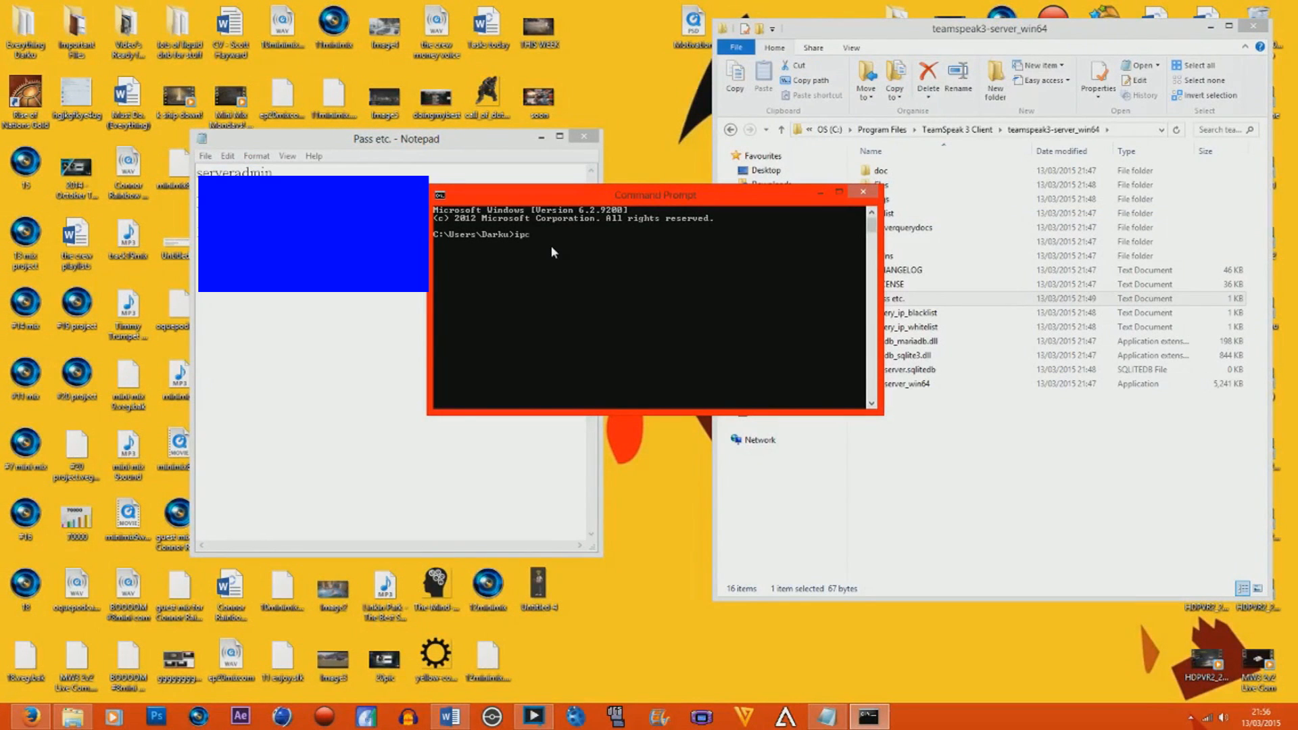
key(Return)
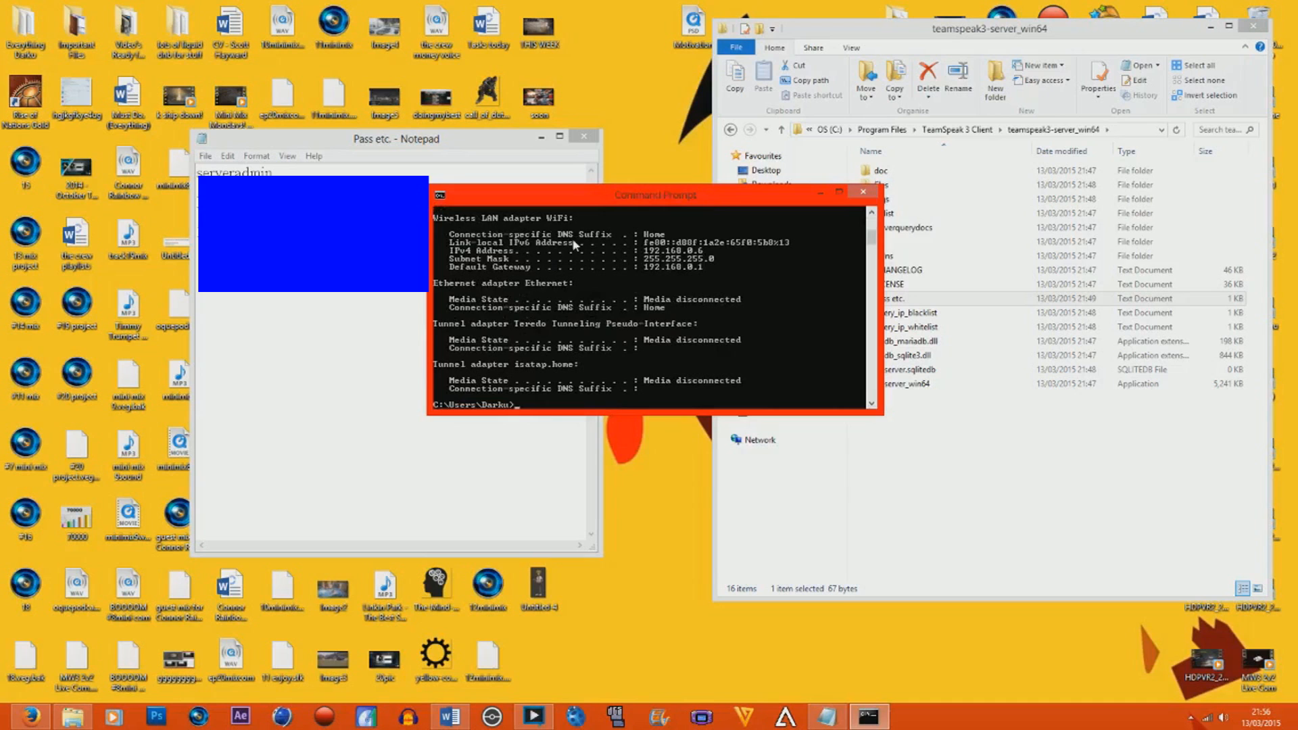
Examine the WiFi adapter's Default Gateway in the ipconfig output and compare it with the Sky Hub address in Firefox.
drag(874, 237, 876, 229)
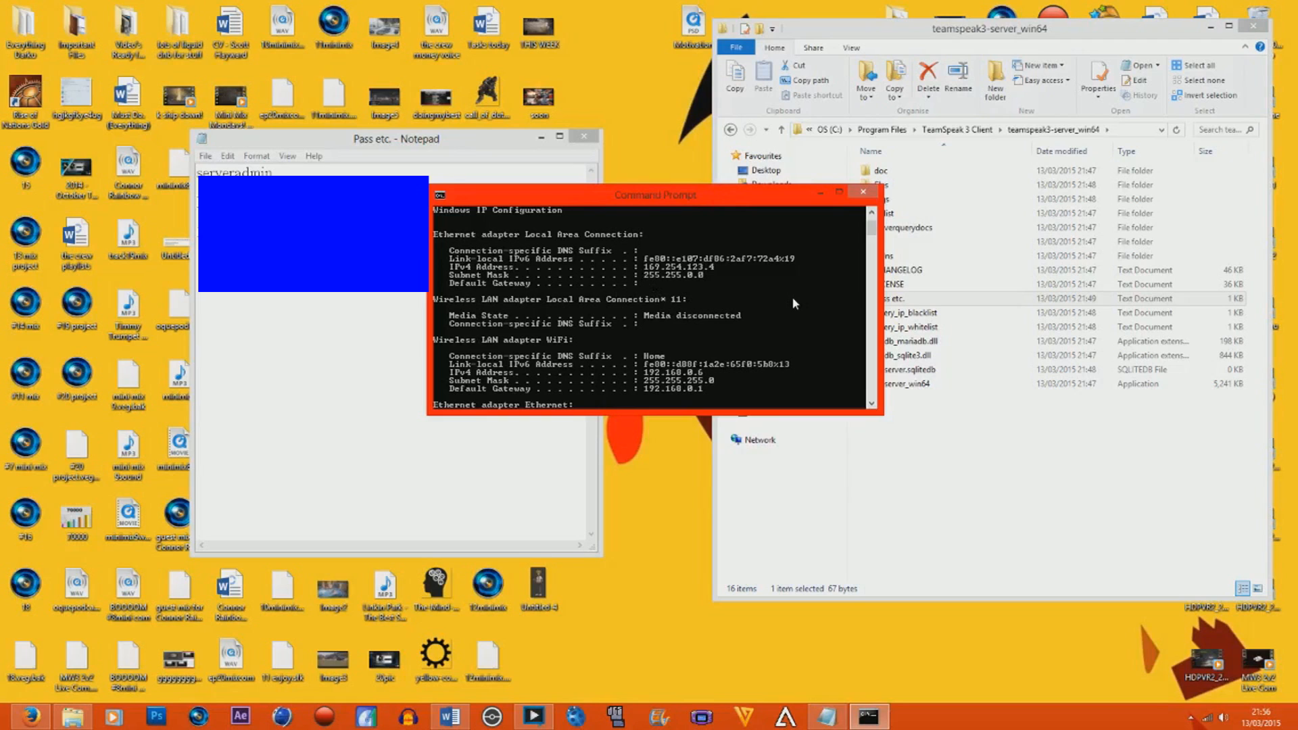
drag(875, 233, 872, 231)
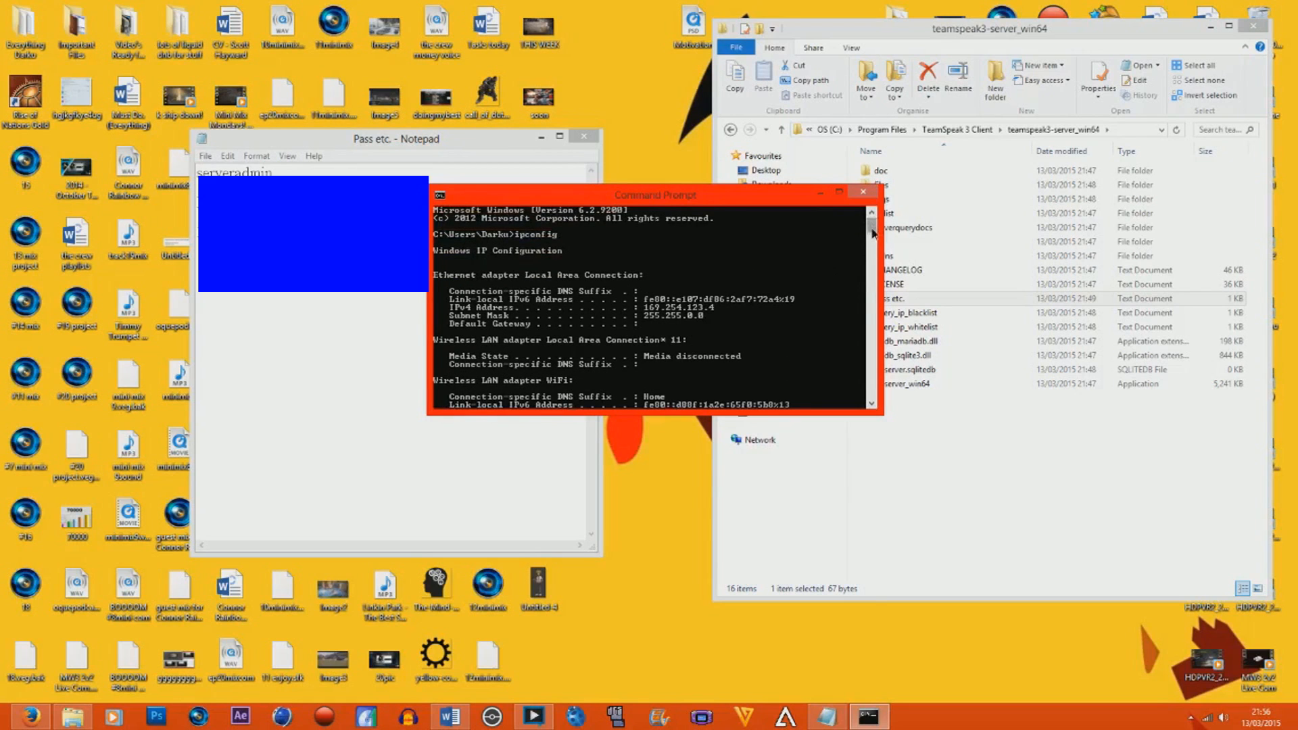
scroll(872, 236, down, 3)
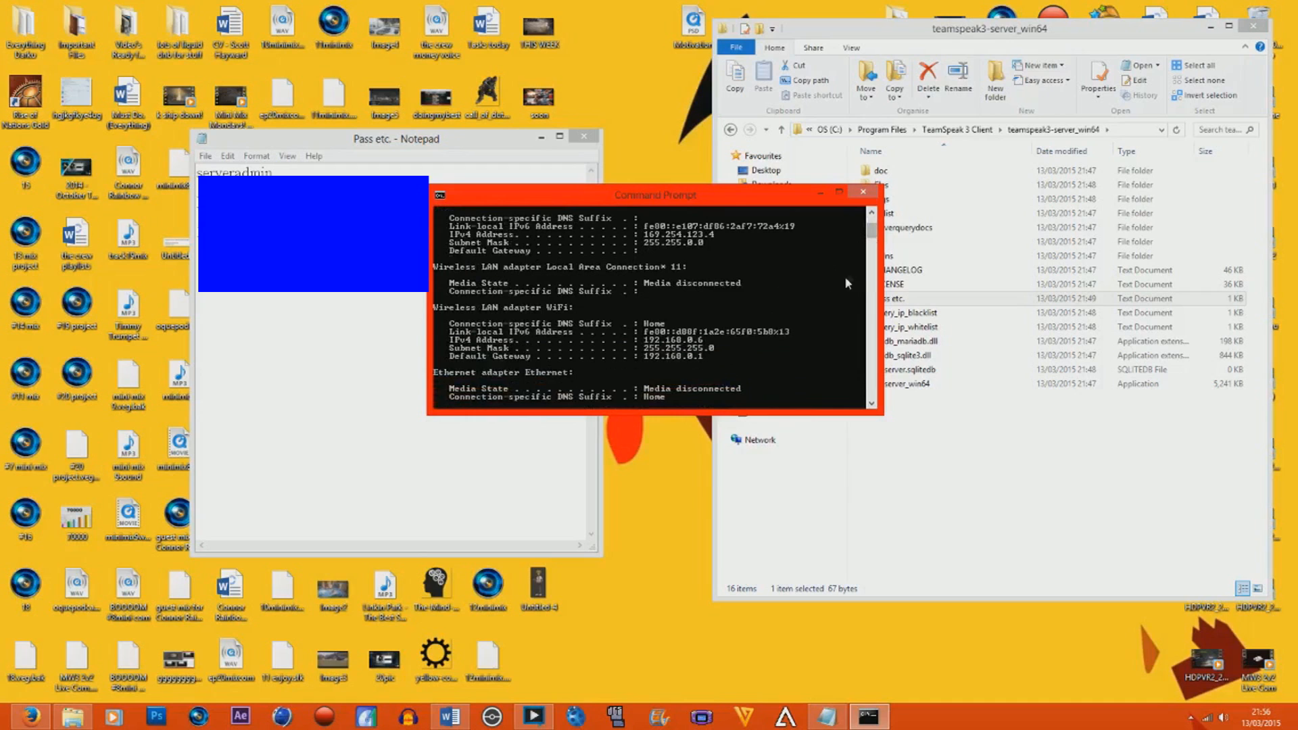
scroll(873, 238, down, 1)
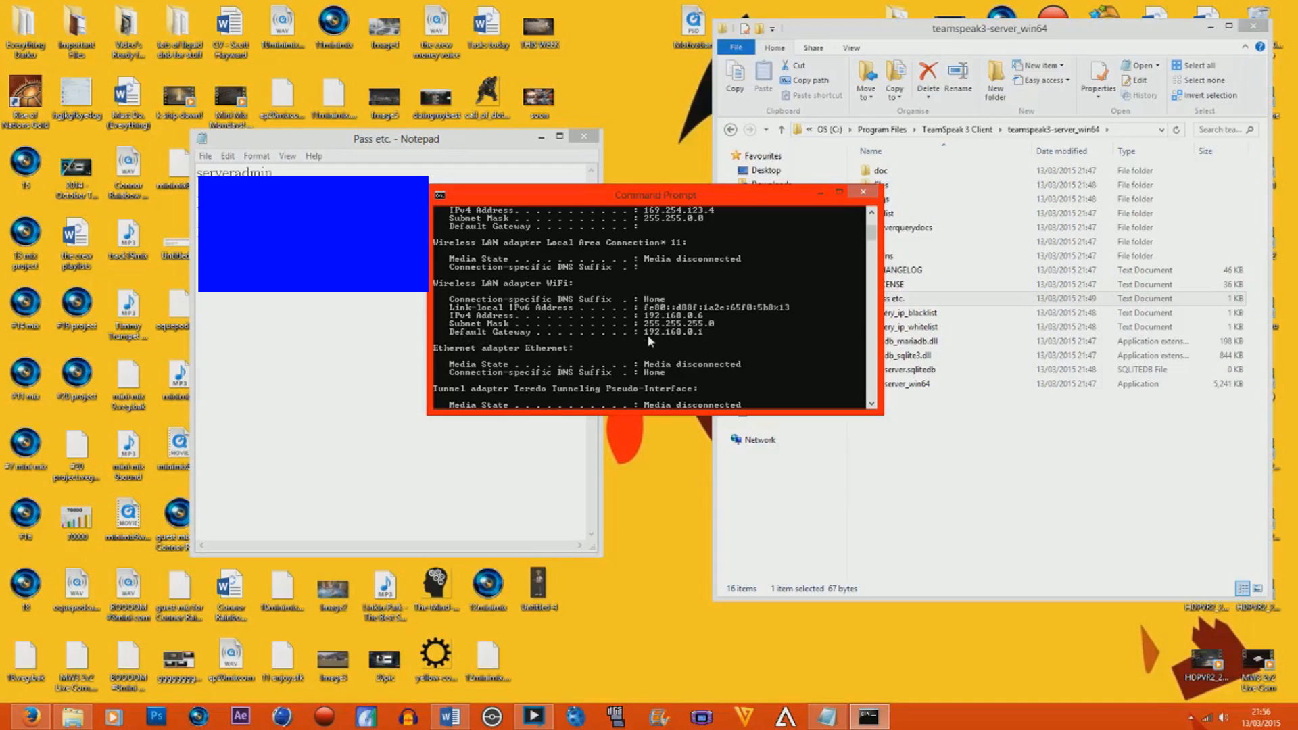
click(31, 716)
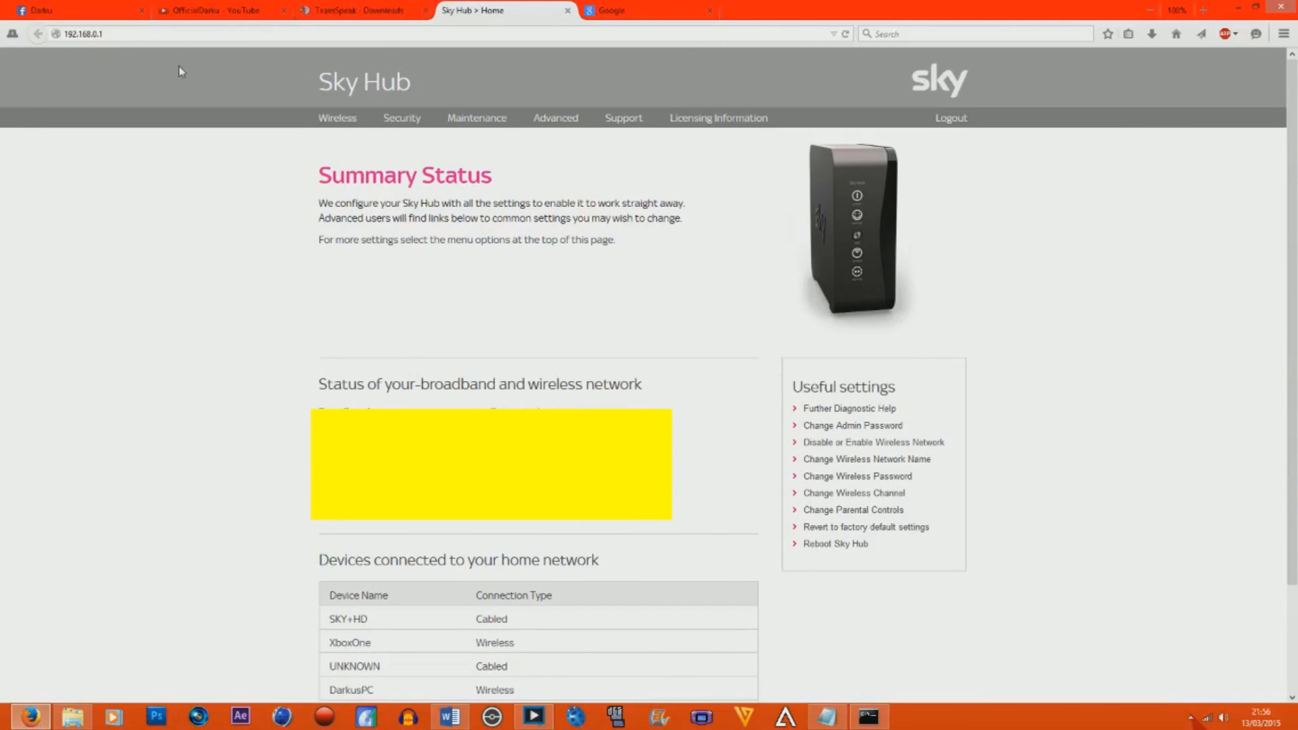
click(868, 717)
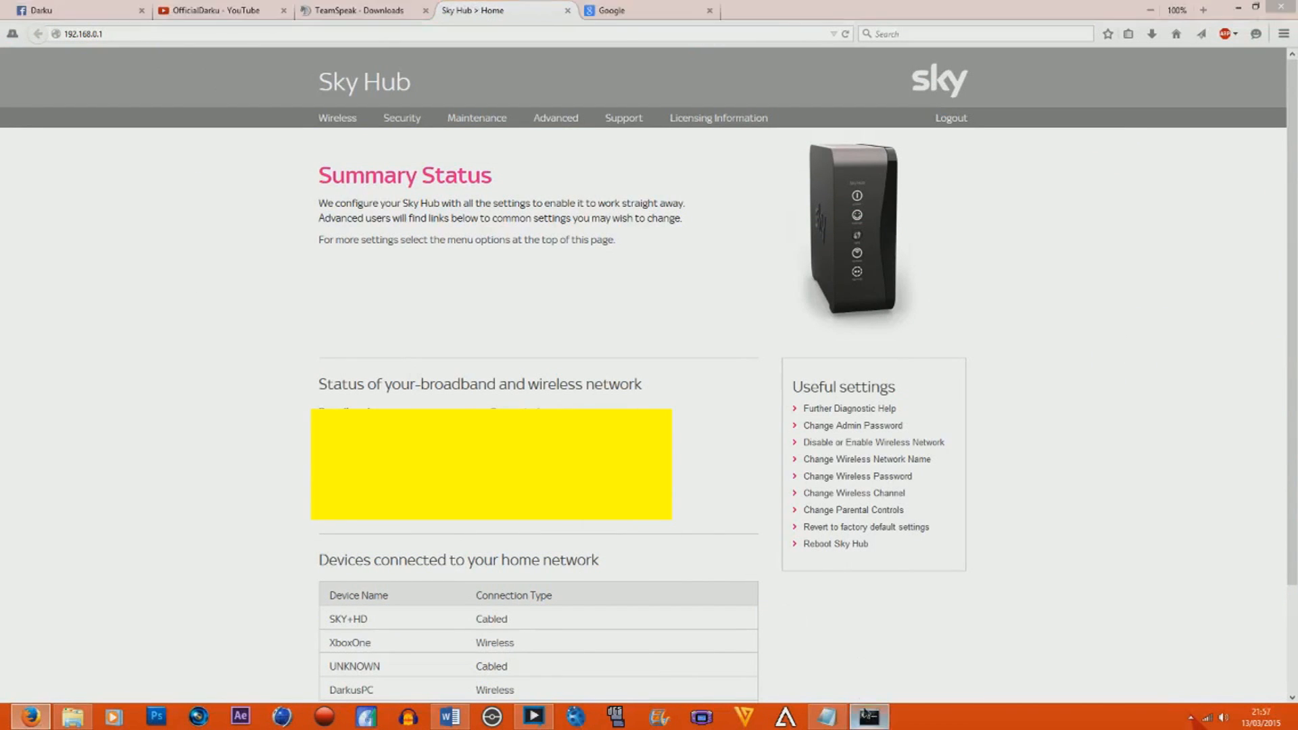
click(133, 371)
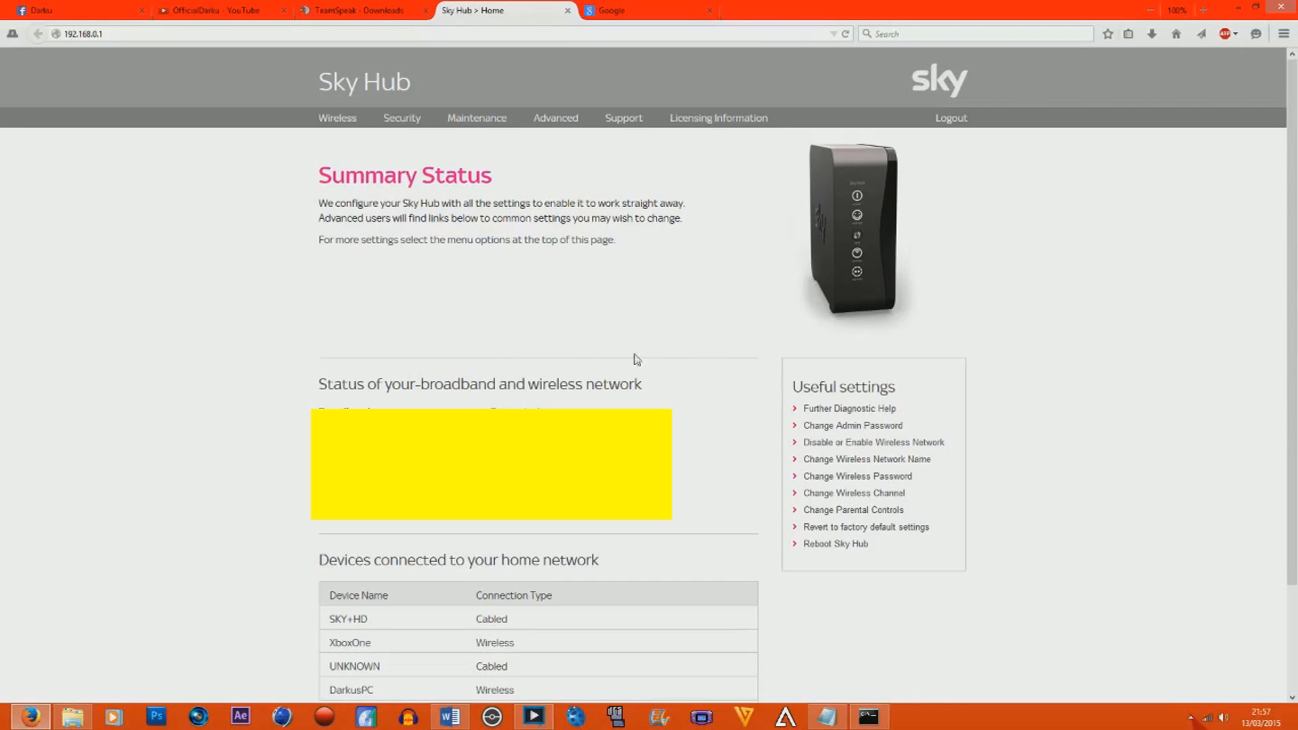
key(alt+Tab)
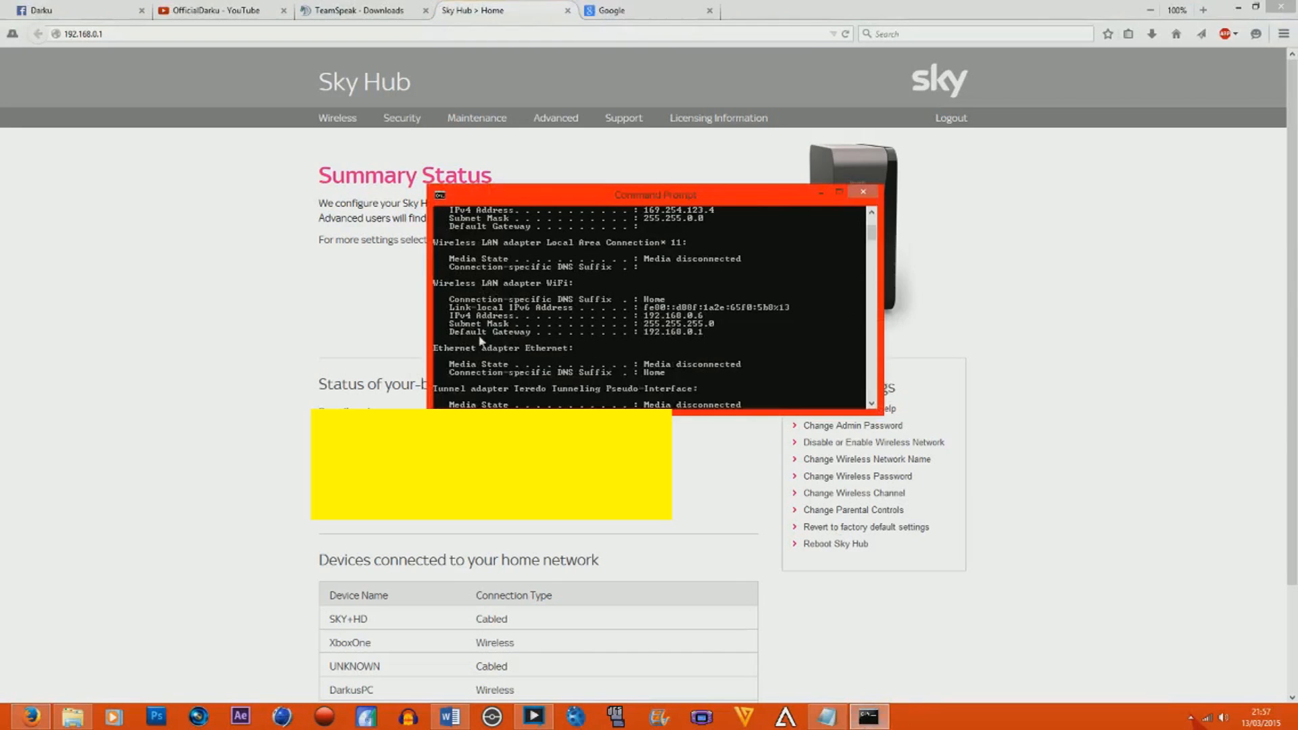
click(191, 45)
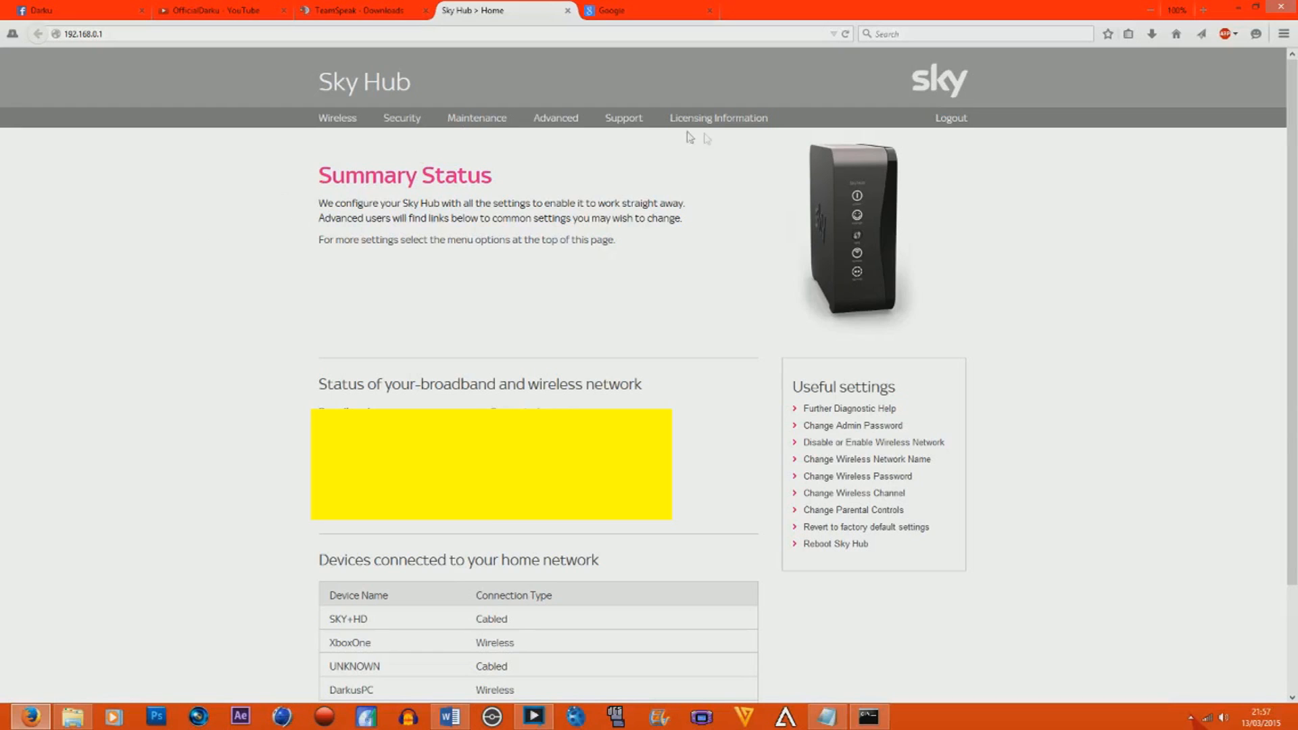
Open the Services page in the Sky Hub's Security section.
click(396, 122)
key(Return)
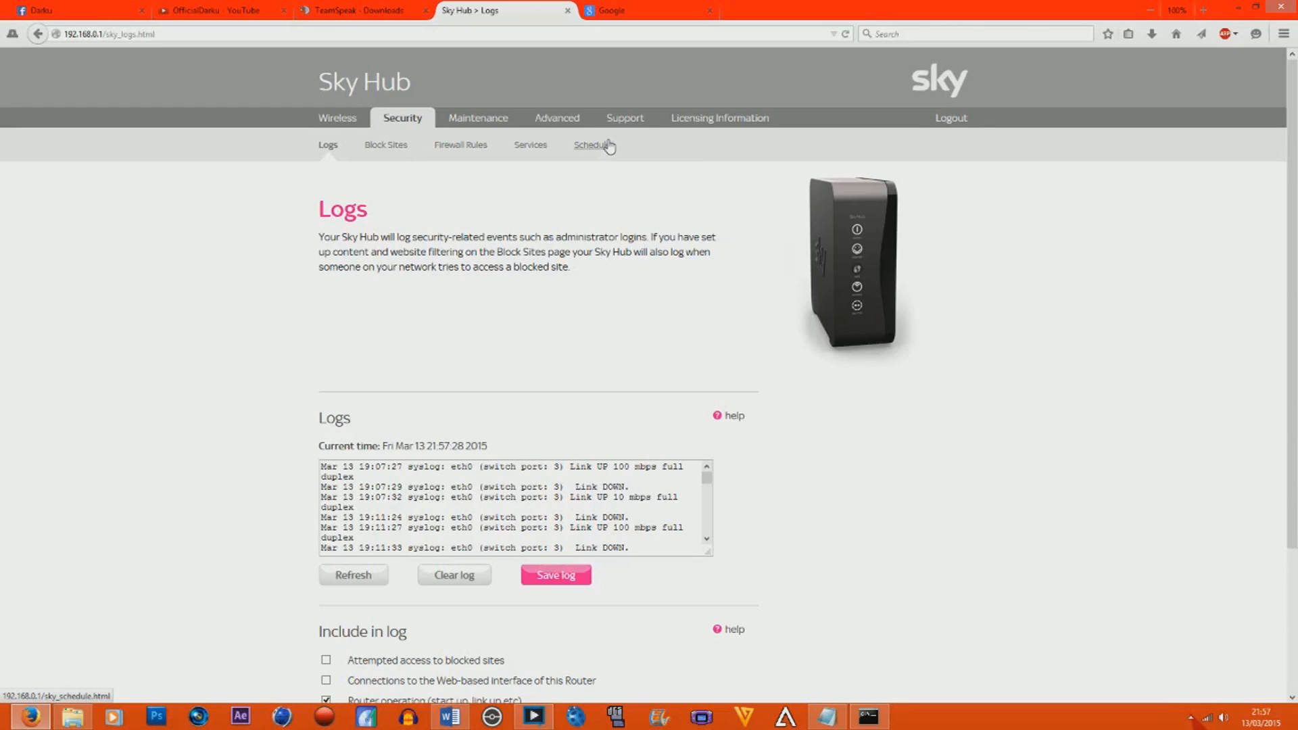
click(589, 146)
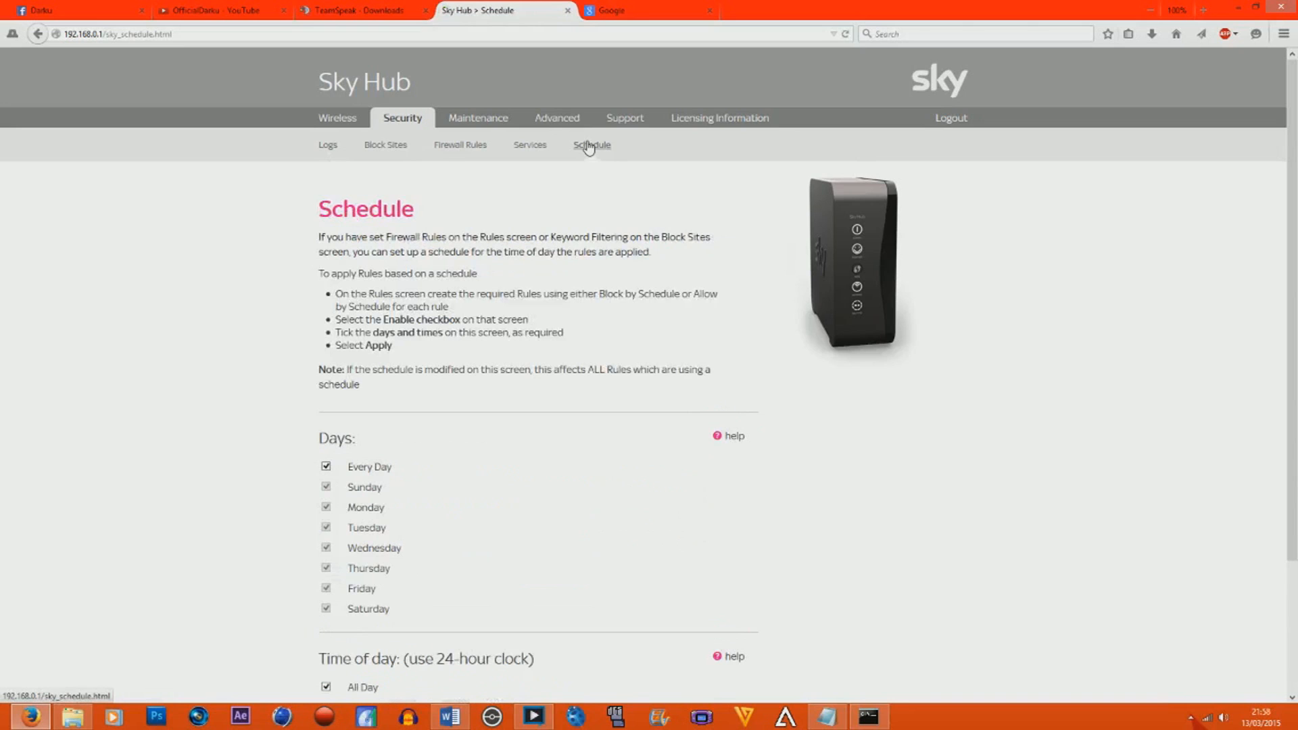
click(552, 145)
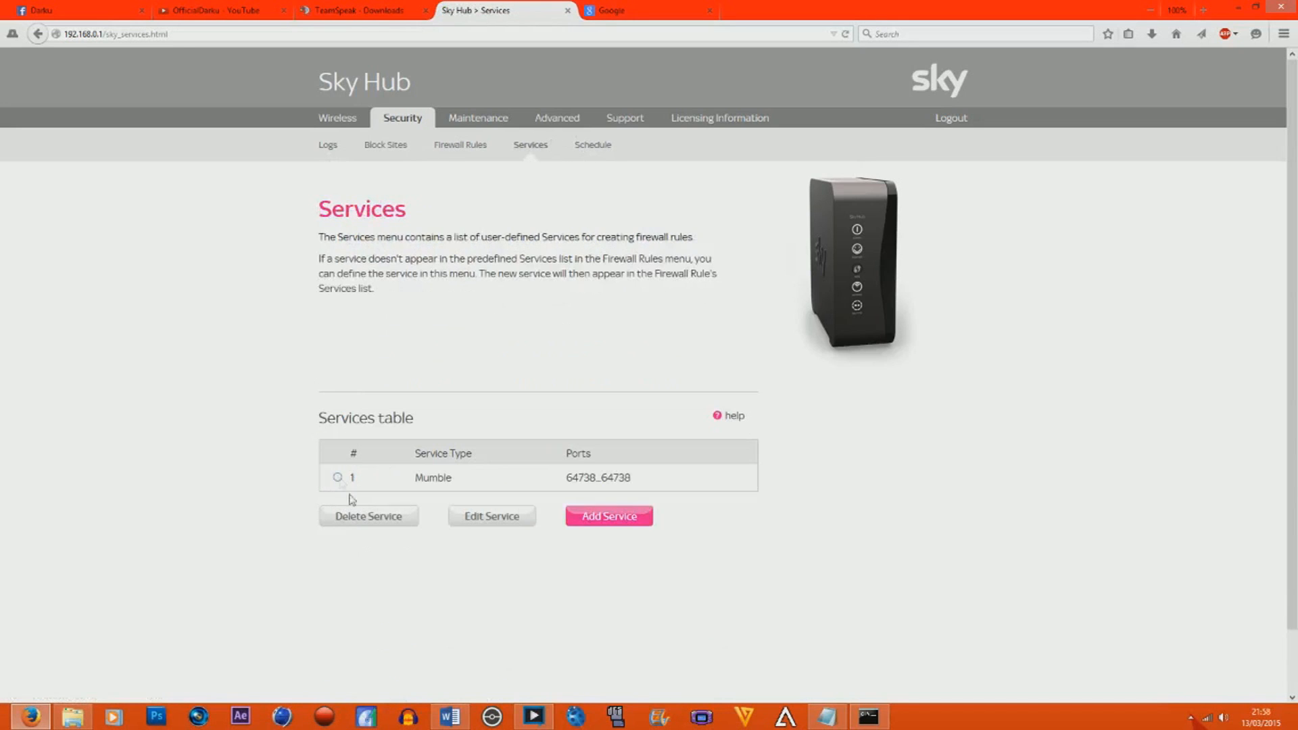
Try to delete the Mumble service from the Services table, and return to the Services page.
click(337, 478)
click(357, 516)
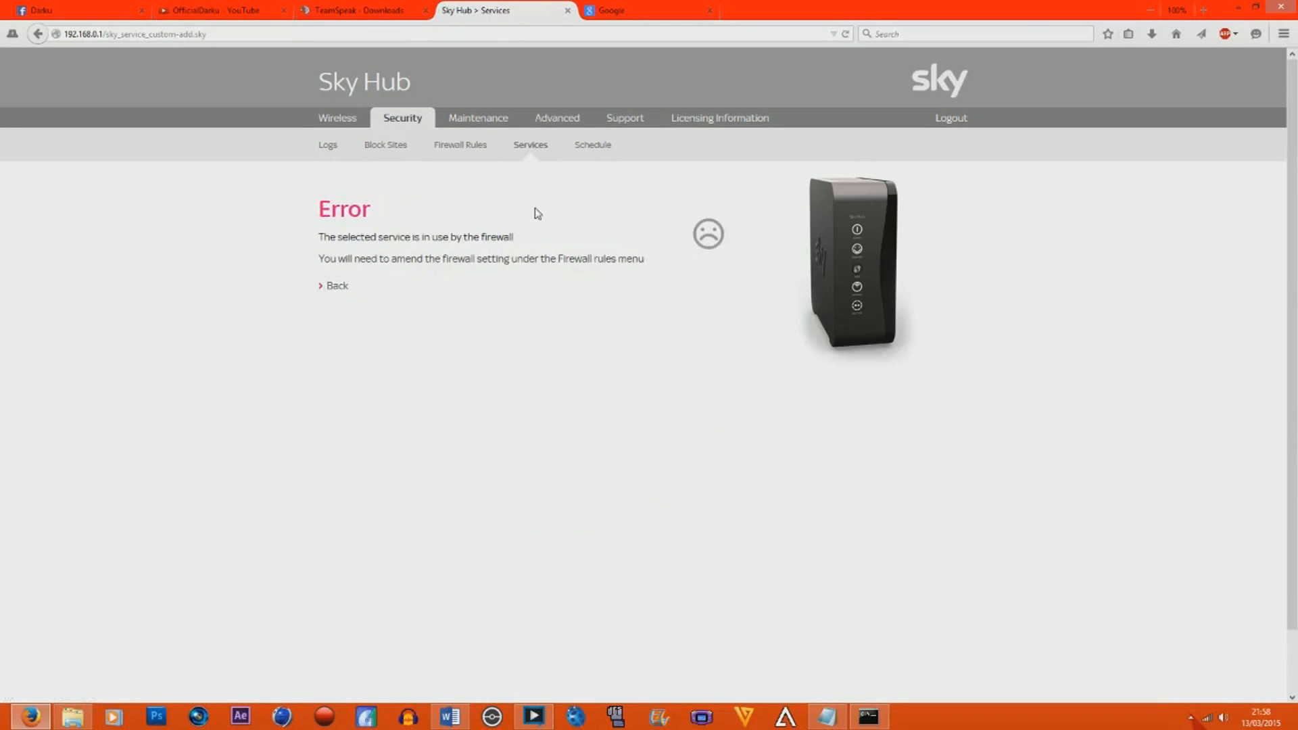
click(544, 150)
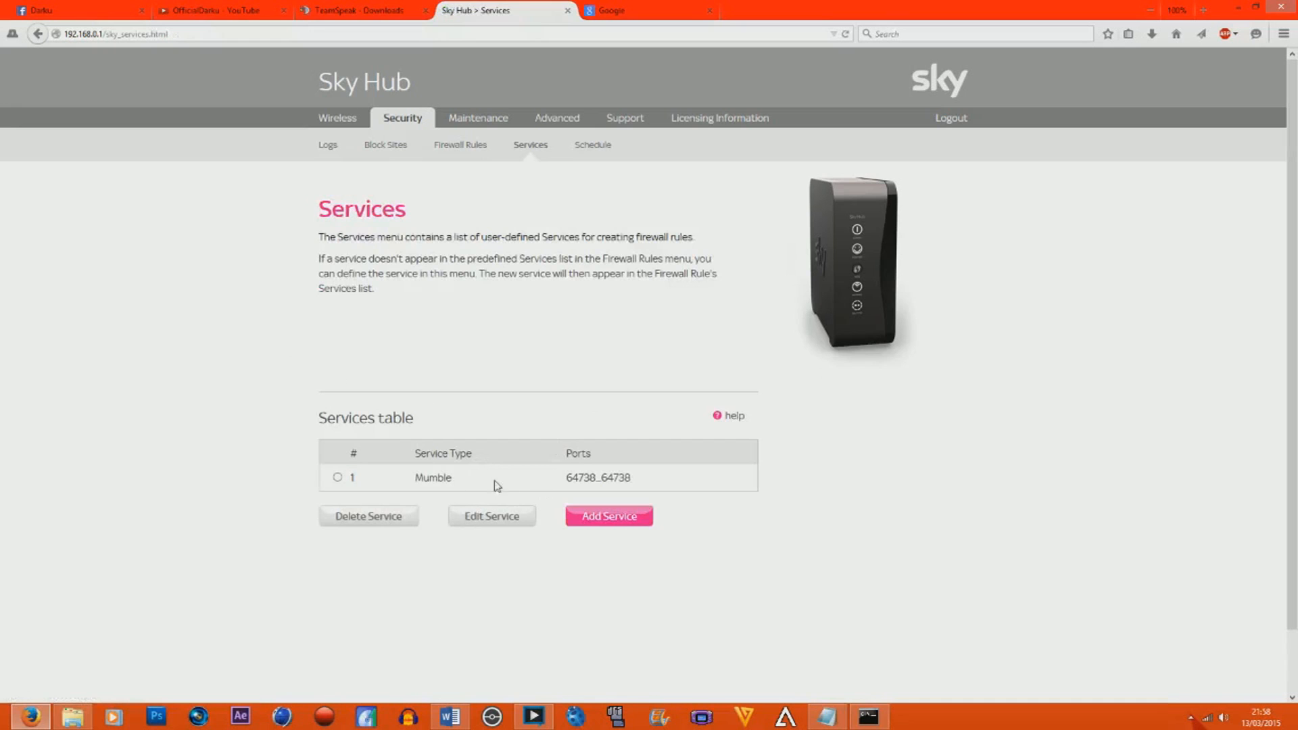
Start adding a custom port forwarding service and enter "TS3 -" as the beginning of its name.
click(634, 517)
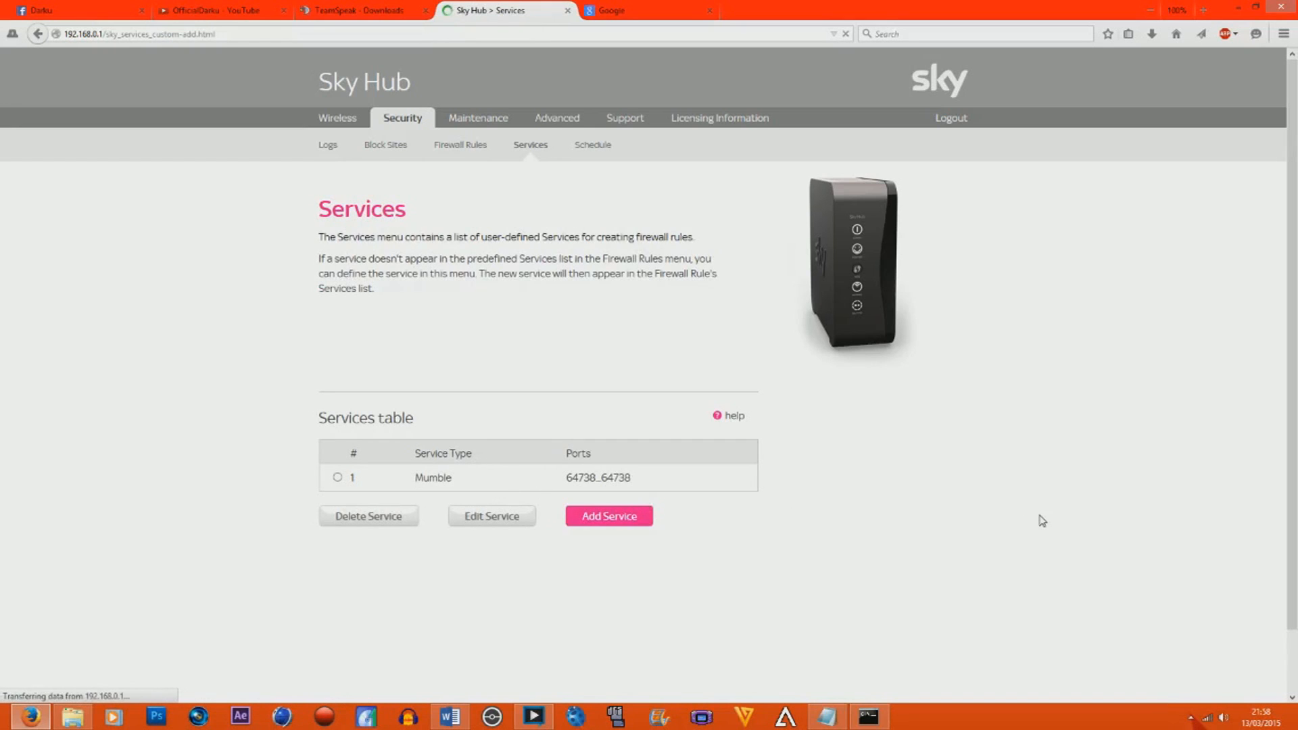
scroll(623, 536, down, 1)
scroll(623, 536, down, 1)
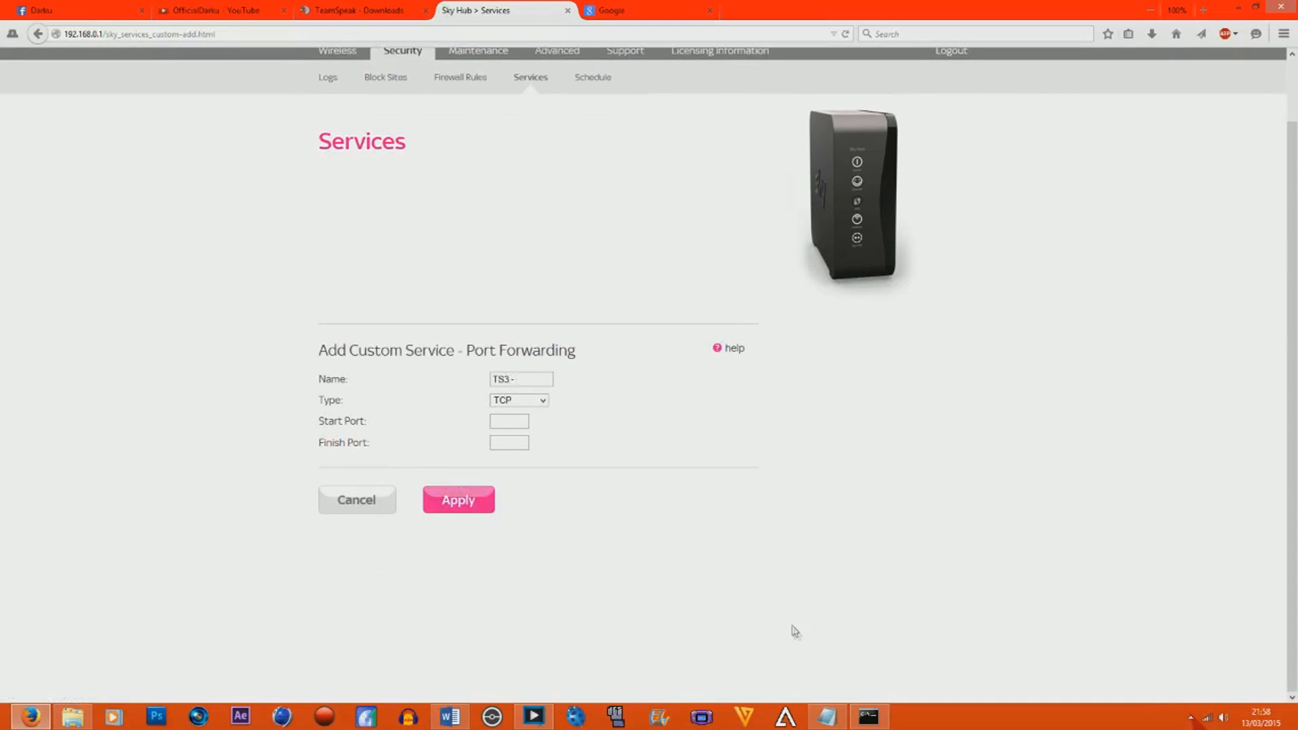
Bring up the port list document in Word and shrink its window beside the custom service form.
click(826, 716)
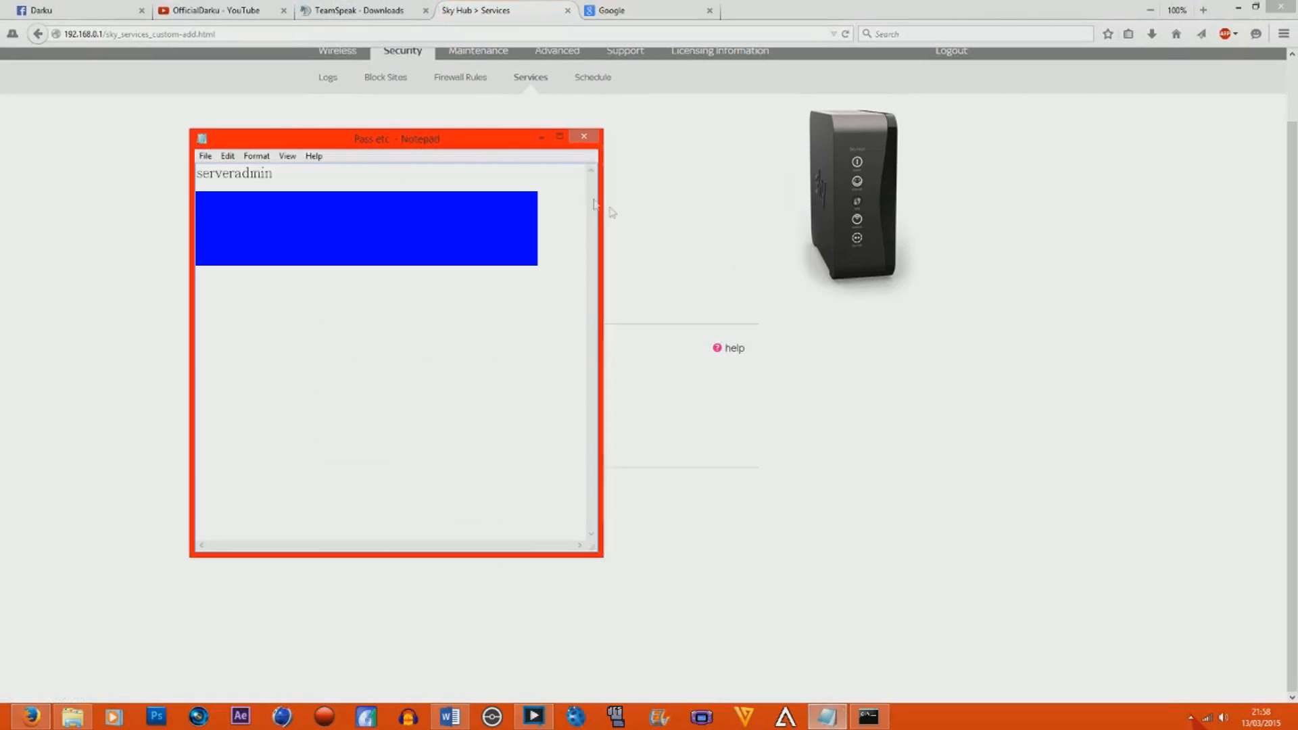
click(541, 138)
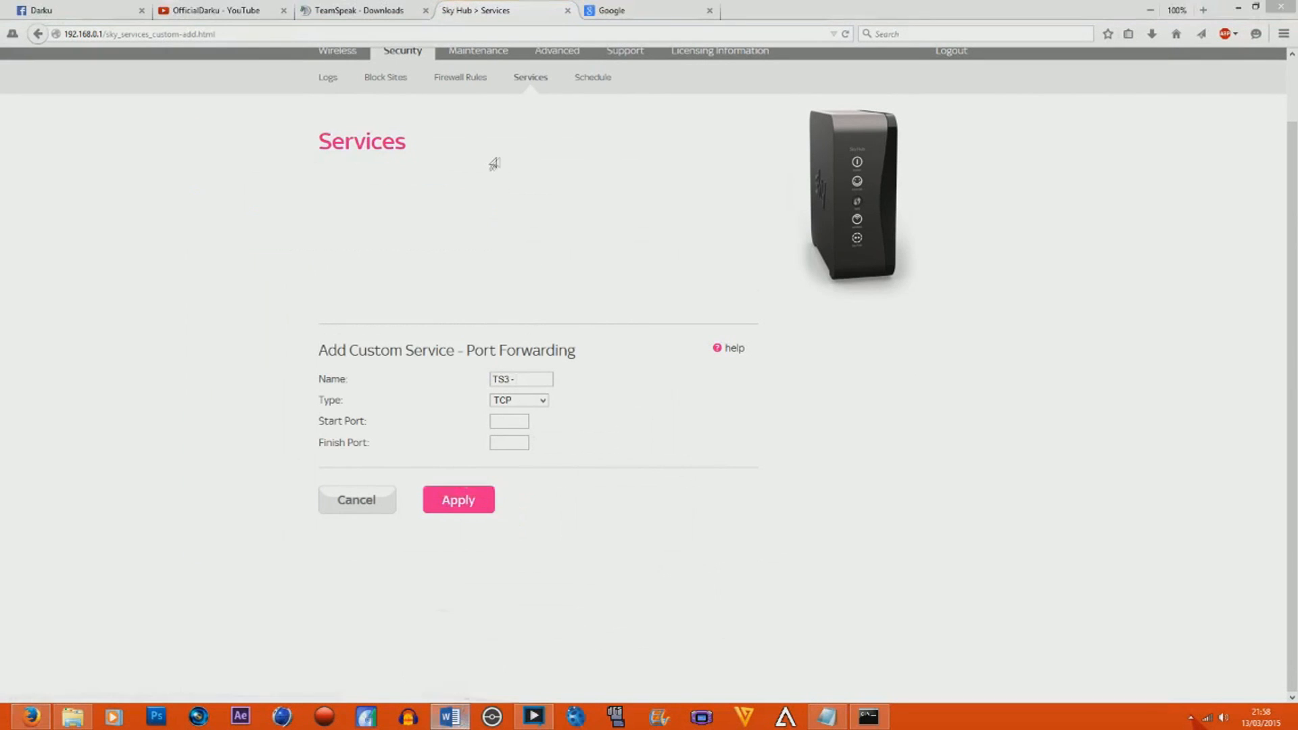
click(450, 716)
drag(506, 51, 679, 136)
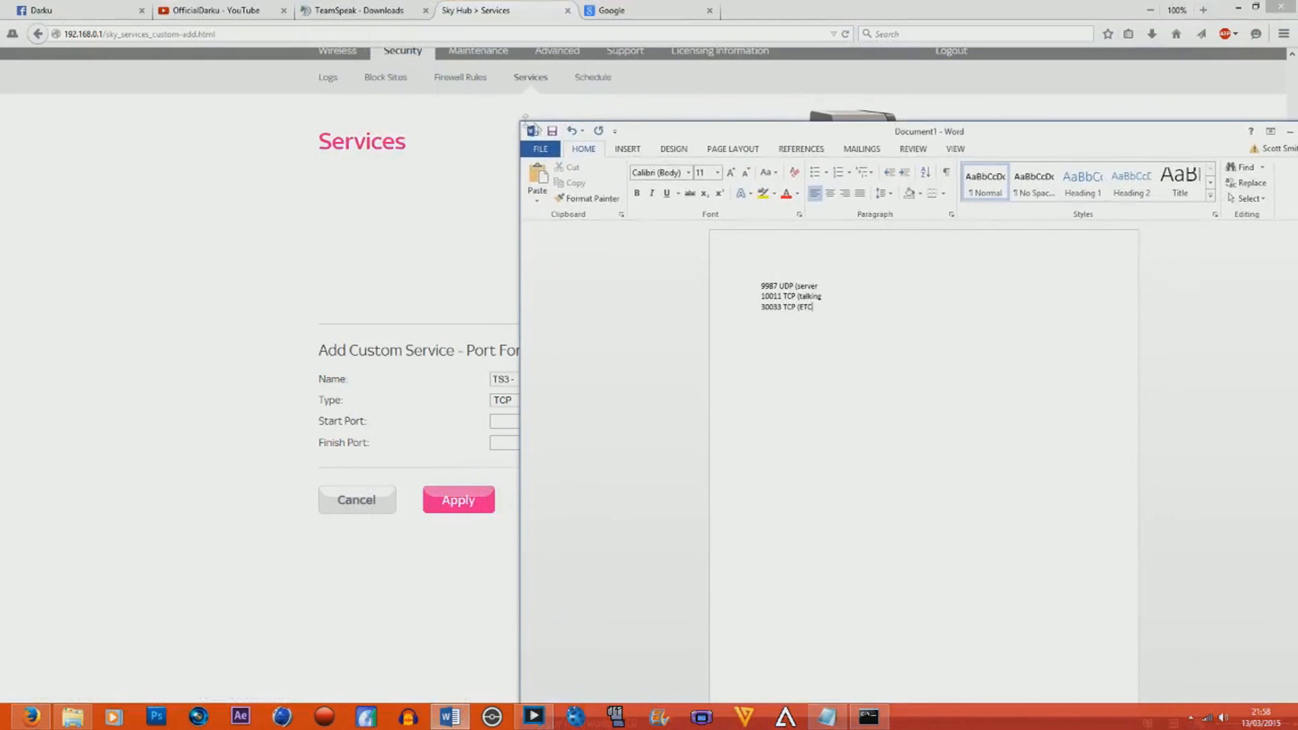
drag(516, 117, 910, 309)
drag(1032, 323, 801, 140)
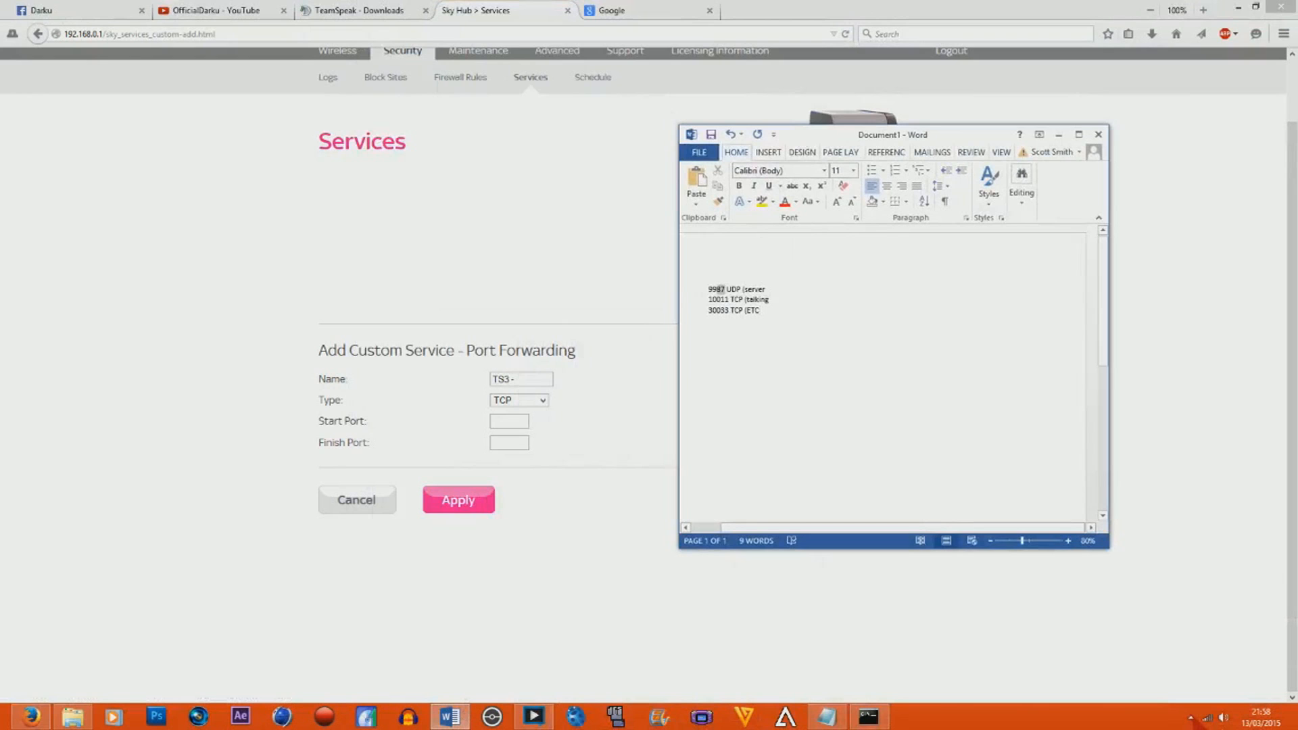
Copy port 9987 from the Word list and try to save the custom service as "TS3 - Server", type UDP, with start and finish port 9987.
right_click(715, 289)
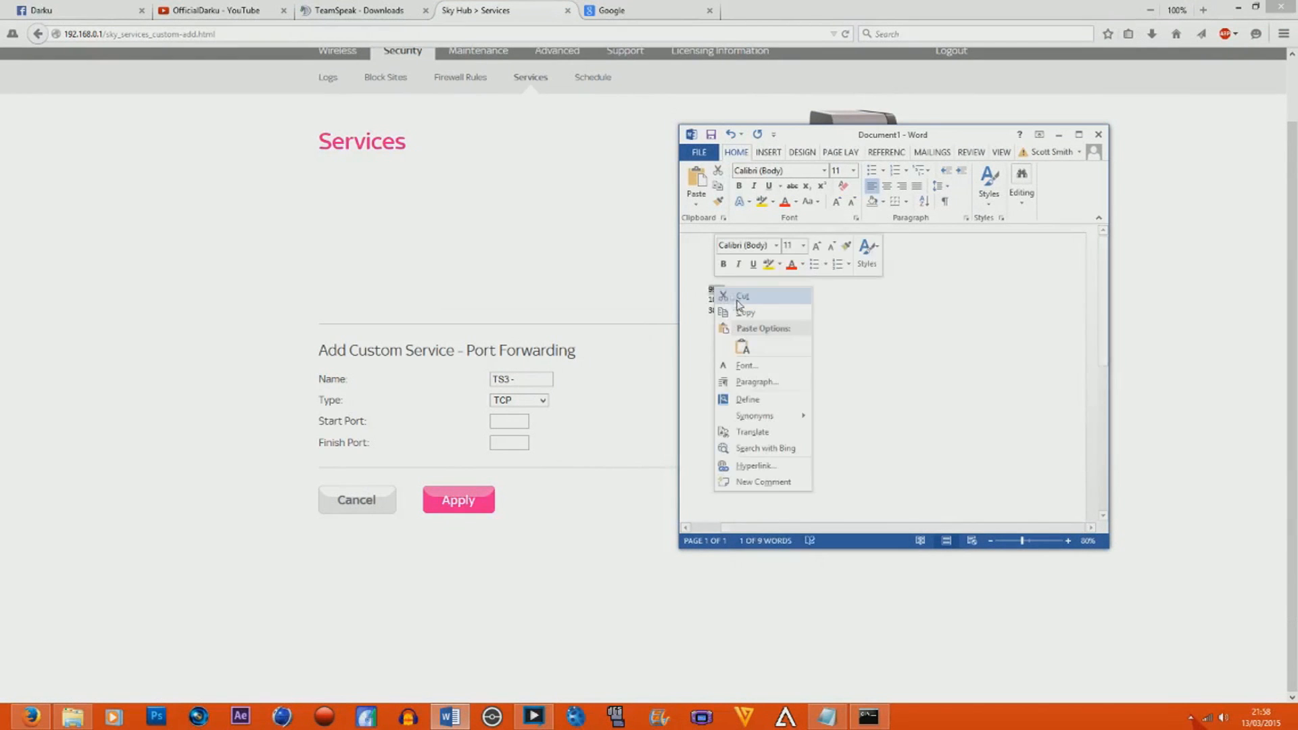
click(755, 314)
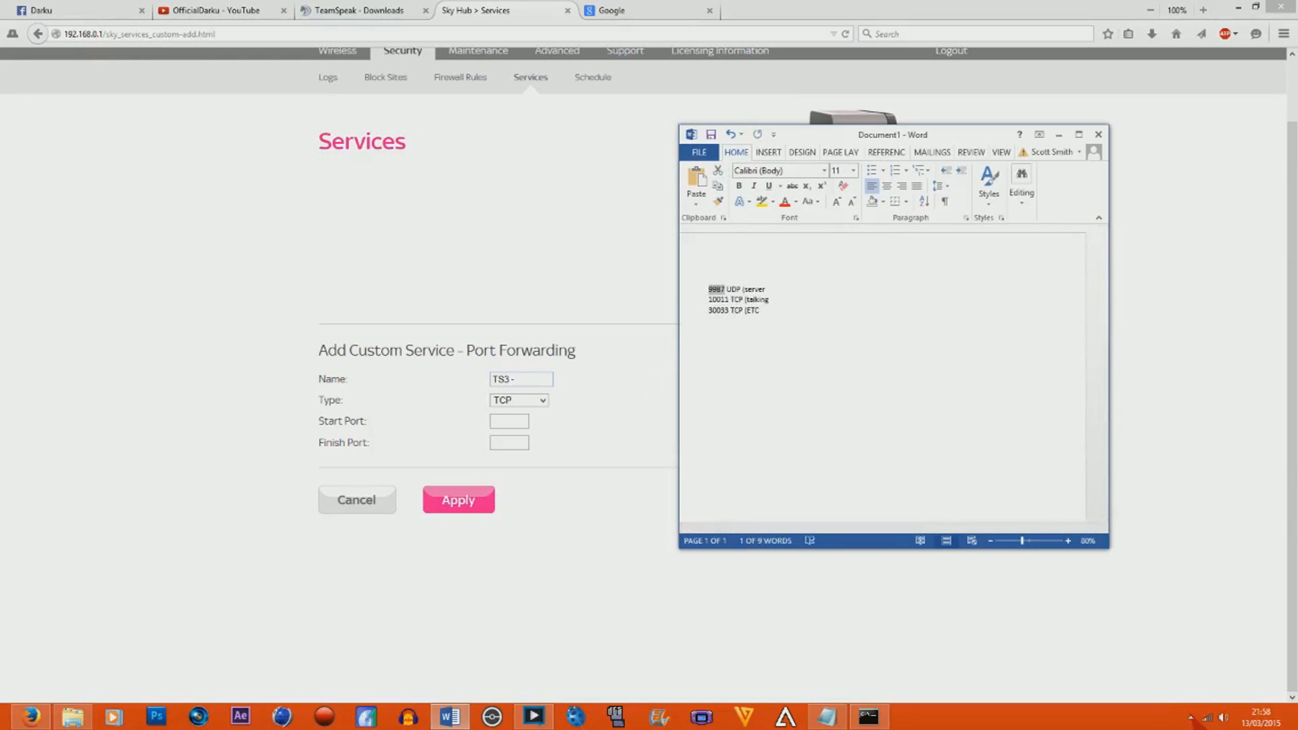
click(541, 401)
click(535, 424)
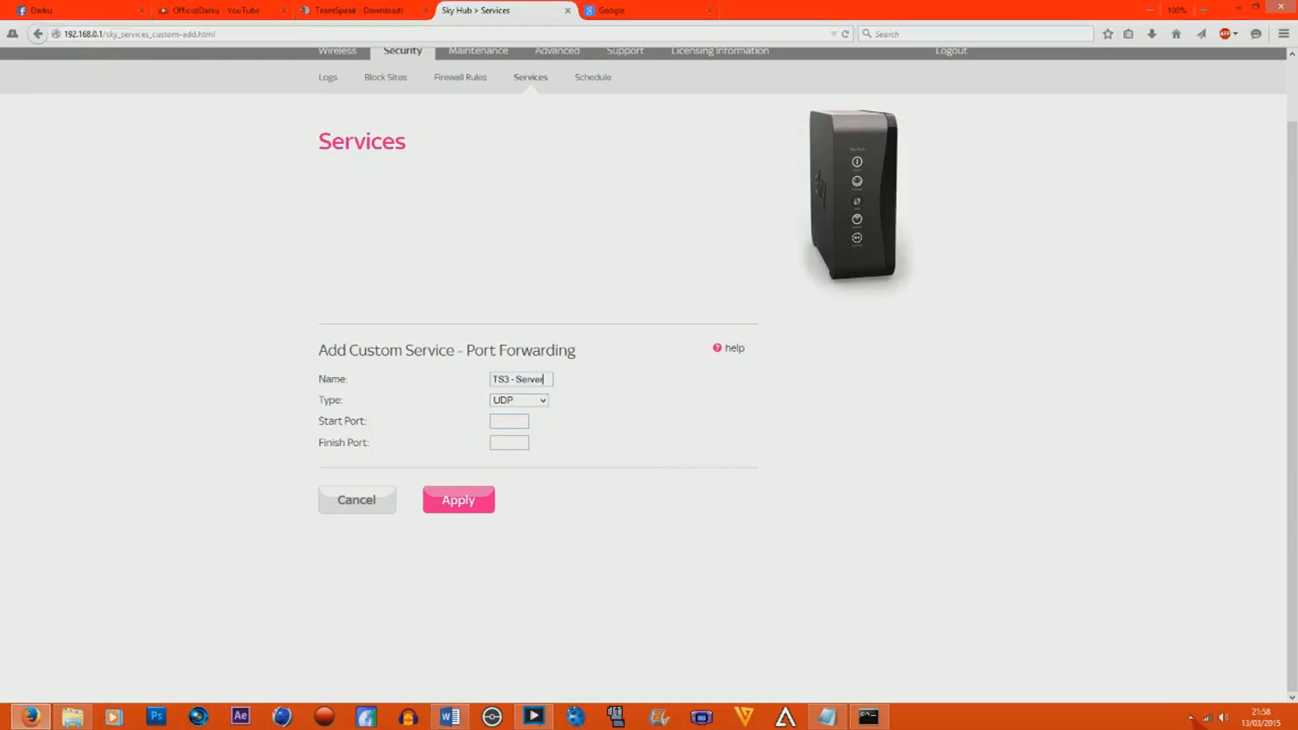
click(523, 420)
text(9987)
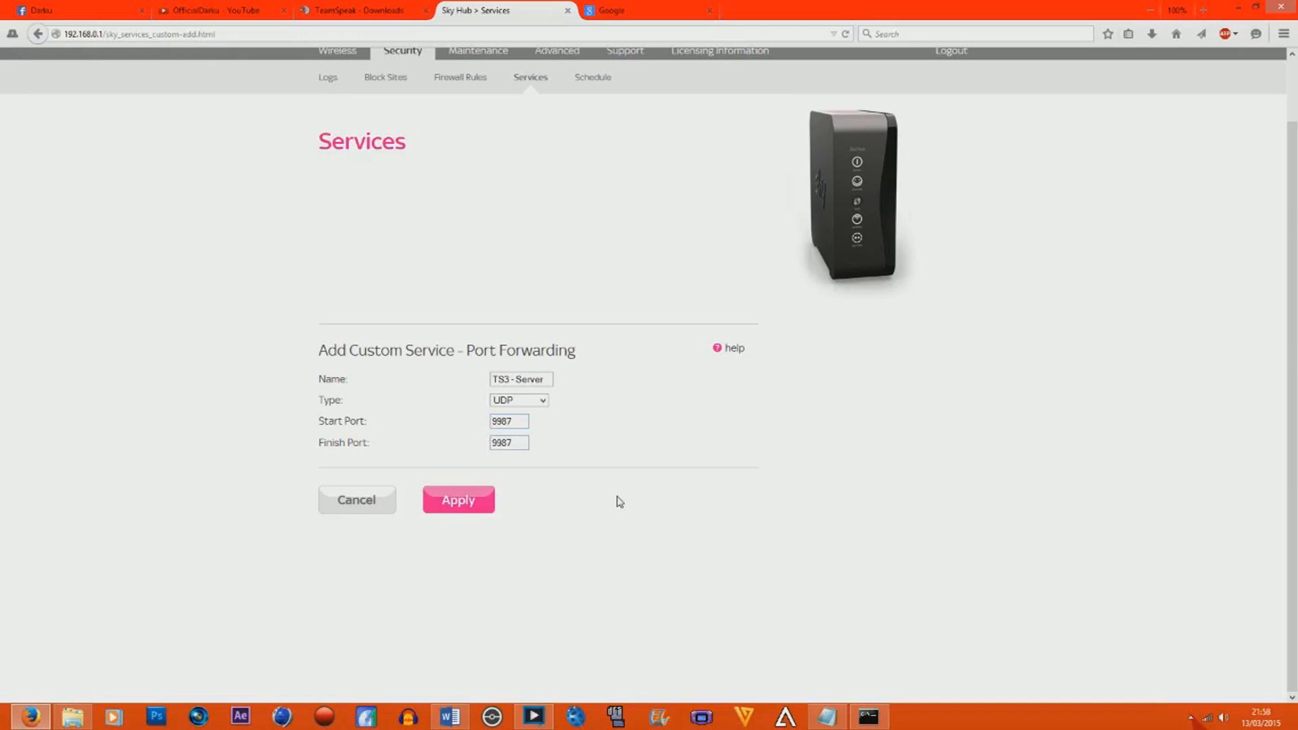
click(484, 498)
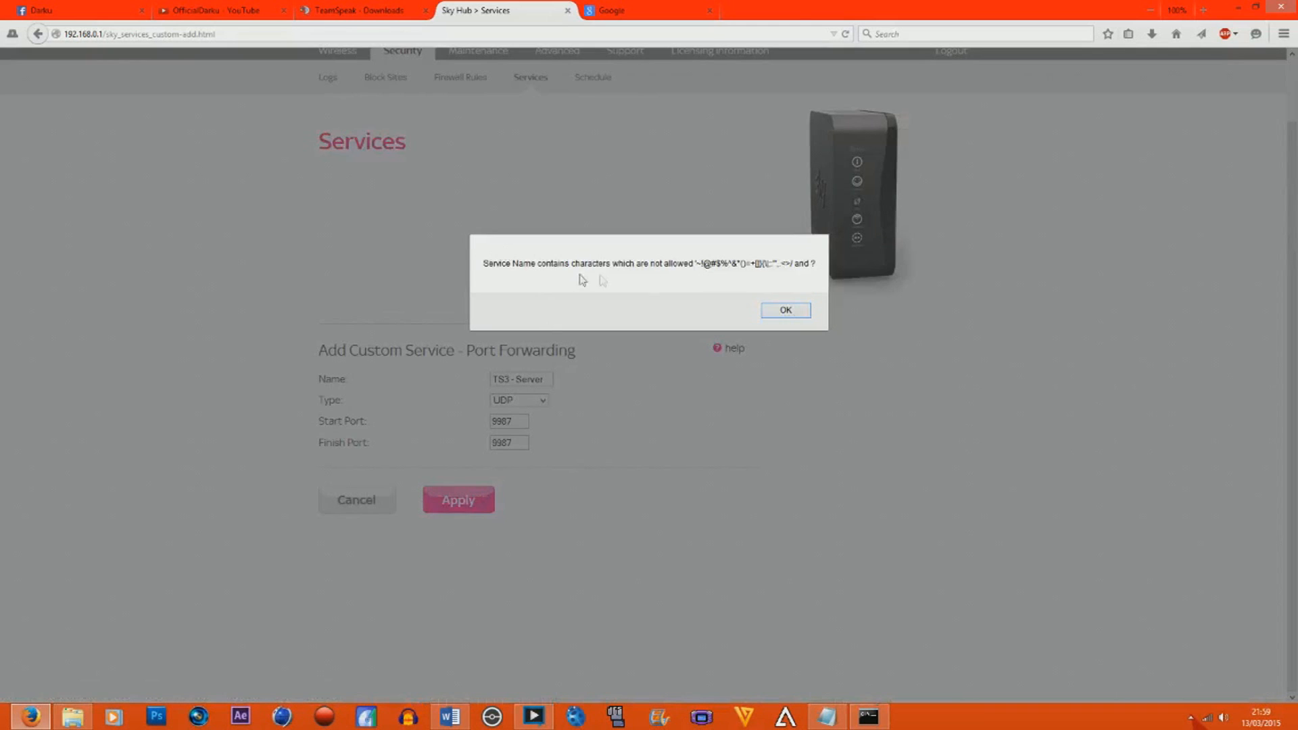
Dismiss the alert, shorten the service name to TS3Server, and save the service.
click(774, 311)
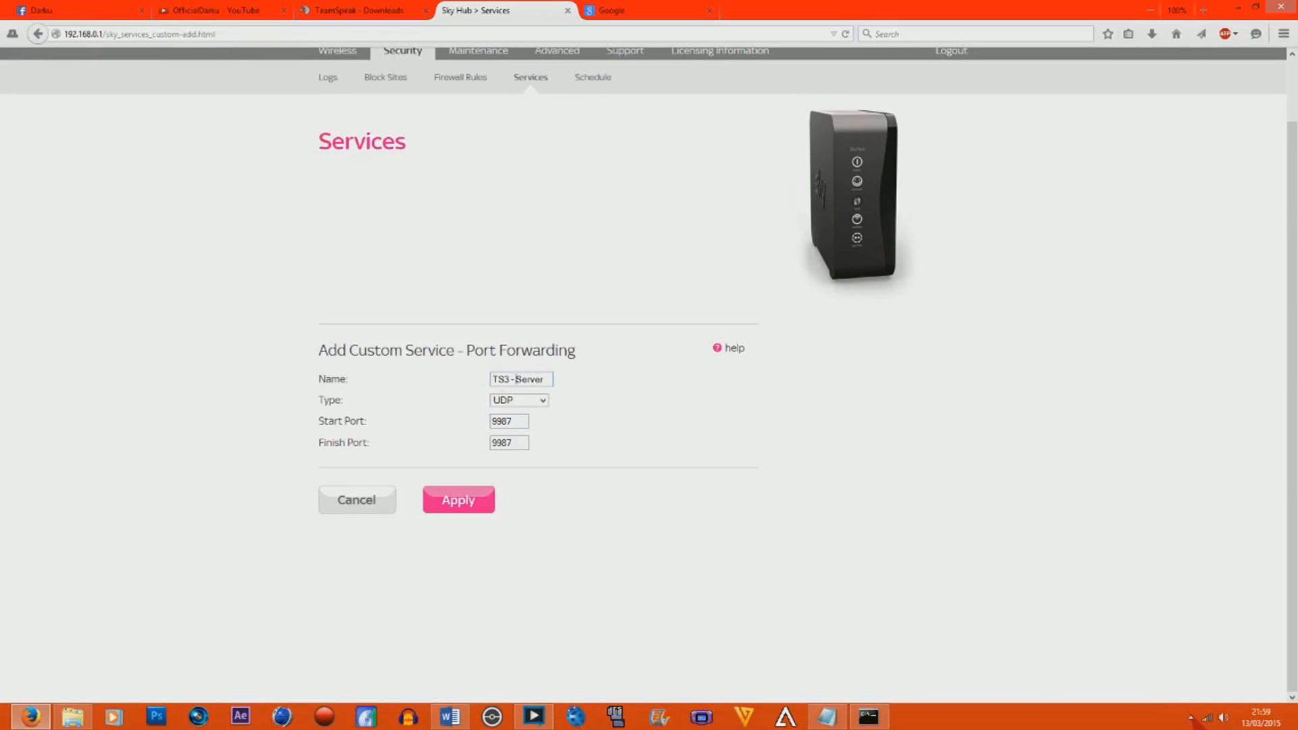
key(BackSpace)
key(BackSpace)
click(468, 504)
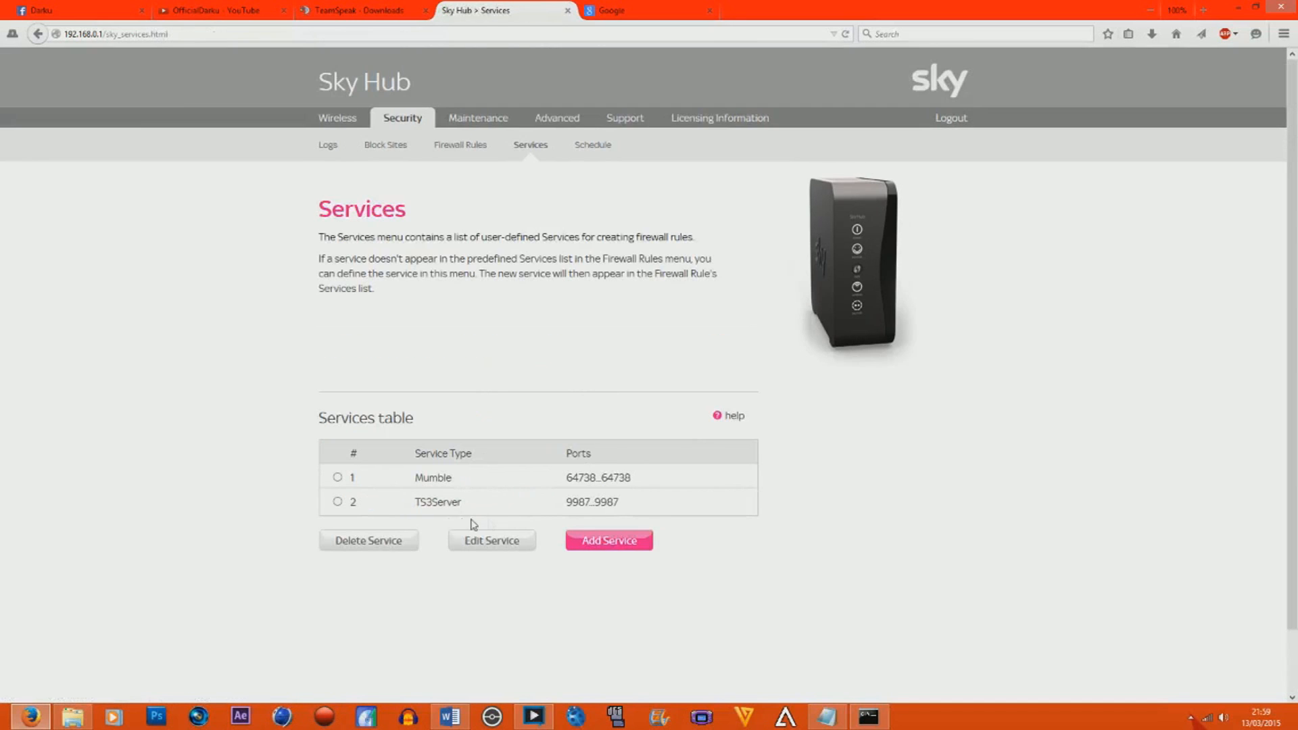
Start adding another custom service and copy port 10011 from the port list in Word.
click(593, 534)
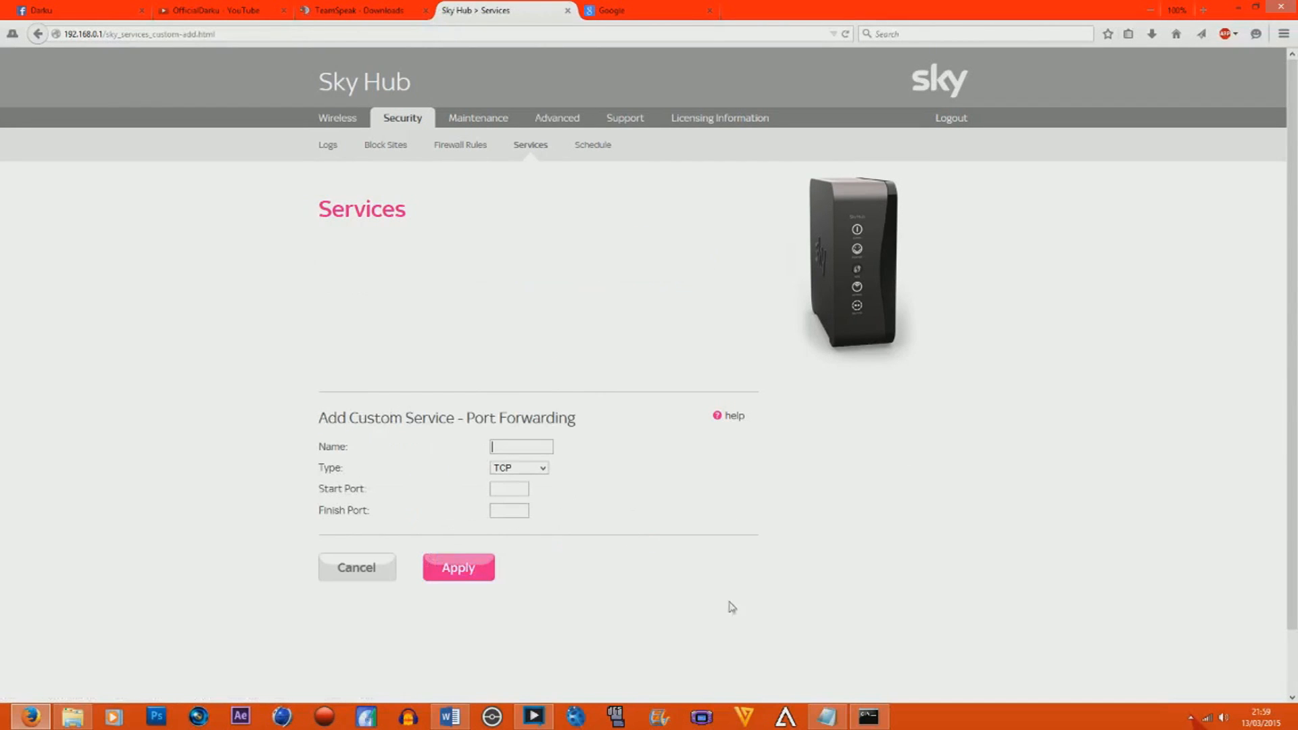
click(827, 717)
click(827, 717)
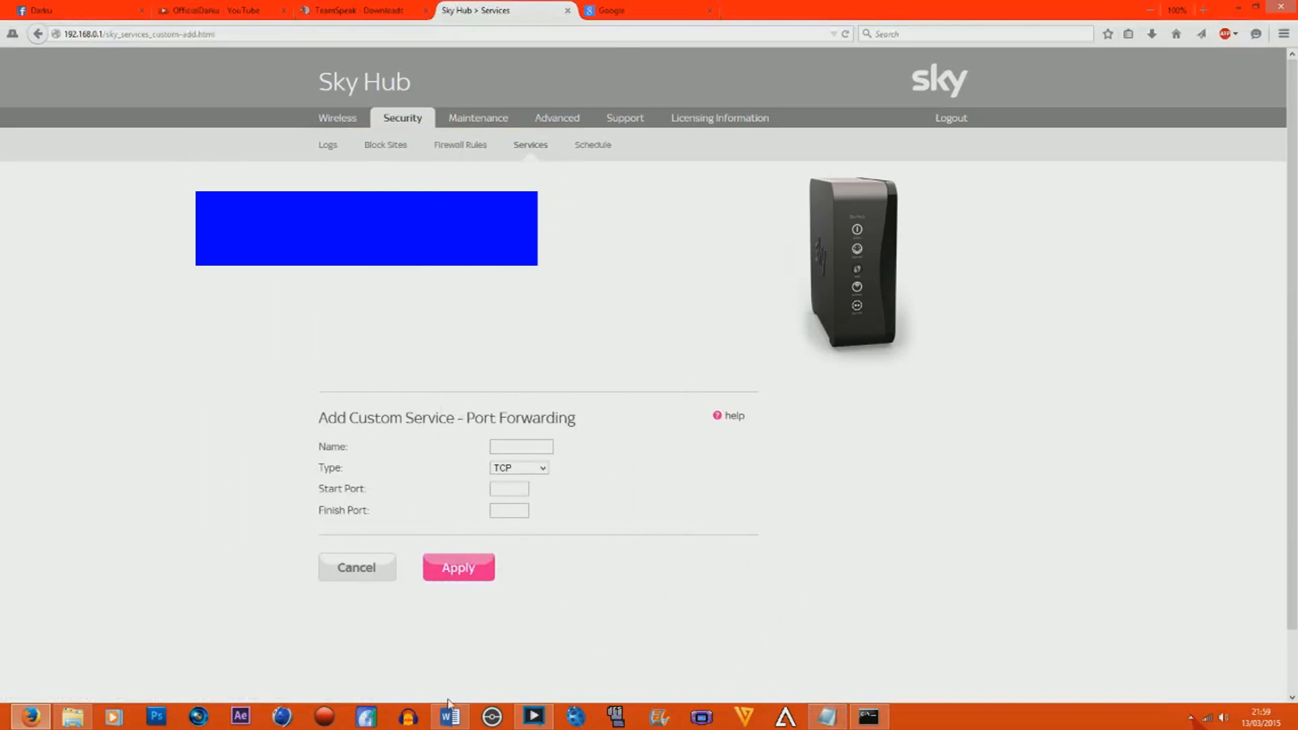
click(450, 717)
click(726, 300)
drag(711, 299, 708, 300)
right_click(710, 299)
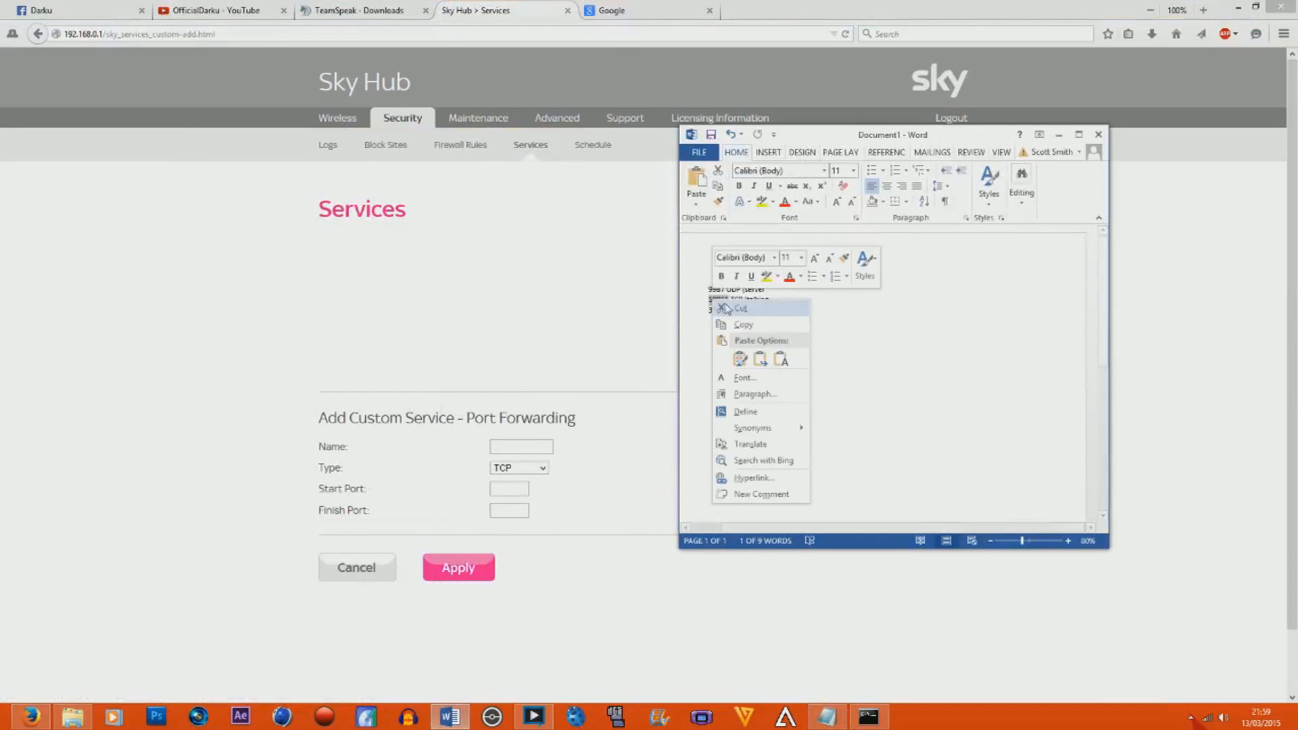
click(737, 322)
Set the custom service's start and finish ports to 10011, name it TS3Chat, keep the type TCP, and save it.
click(611, 328)
click(521, 447)
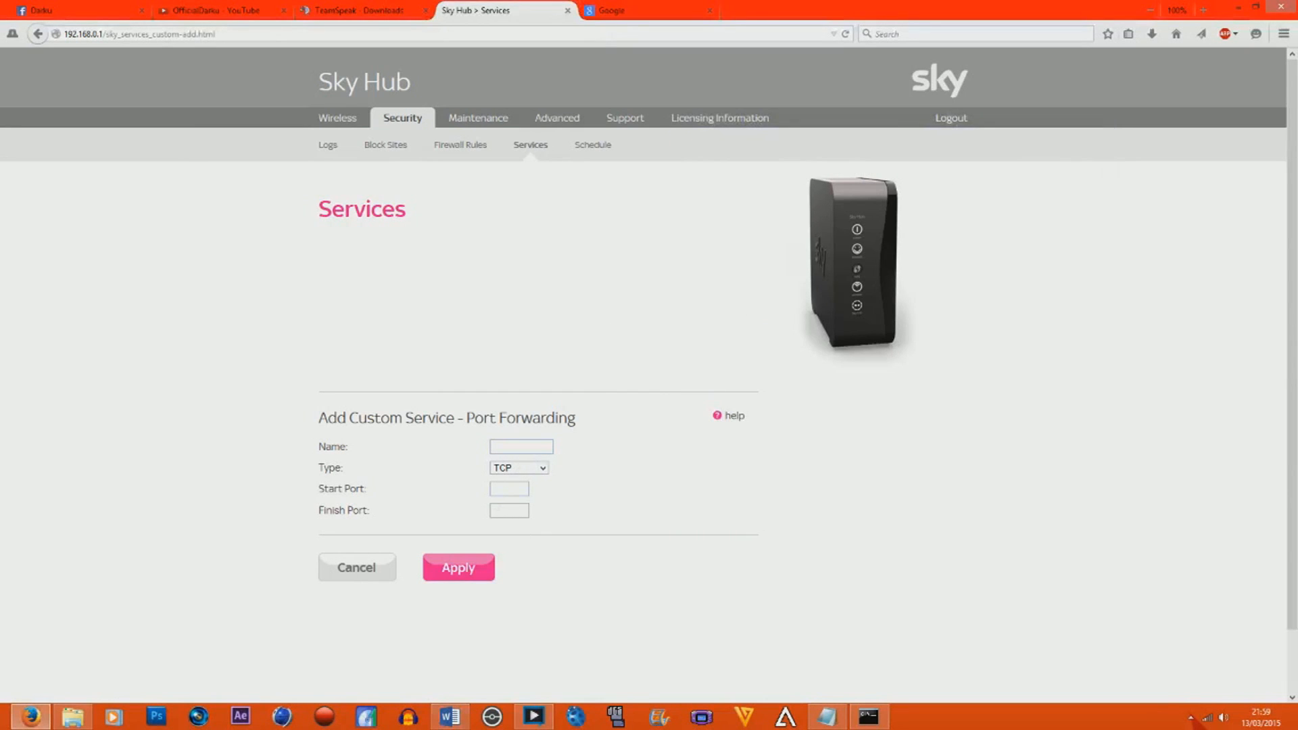
key(ctrl+v)
key(Tab)
key(ctrl+v)
text(T)
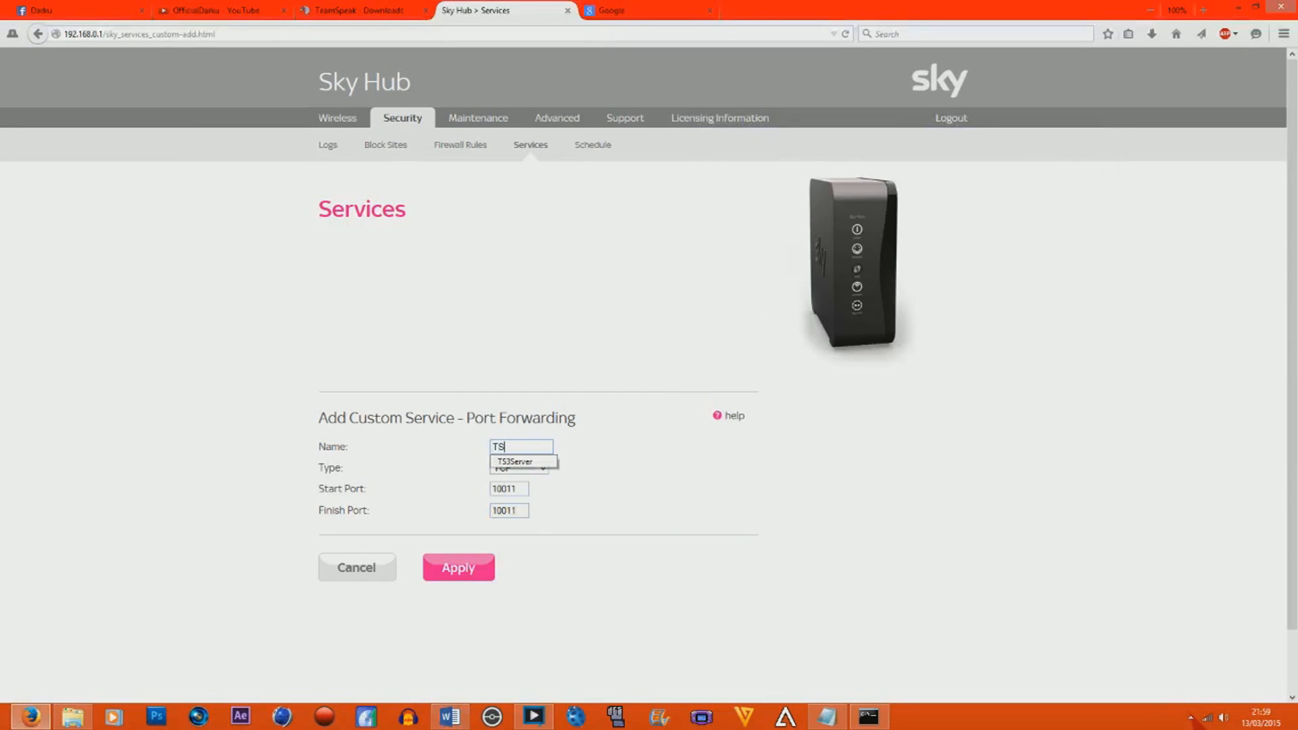
text(S3S)
key(BackSpace)
text(Chat)
click(486, 573)
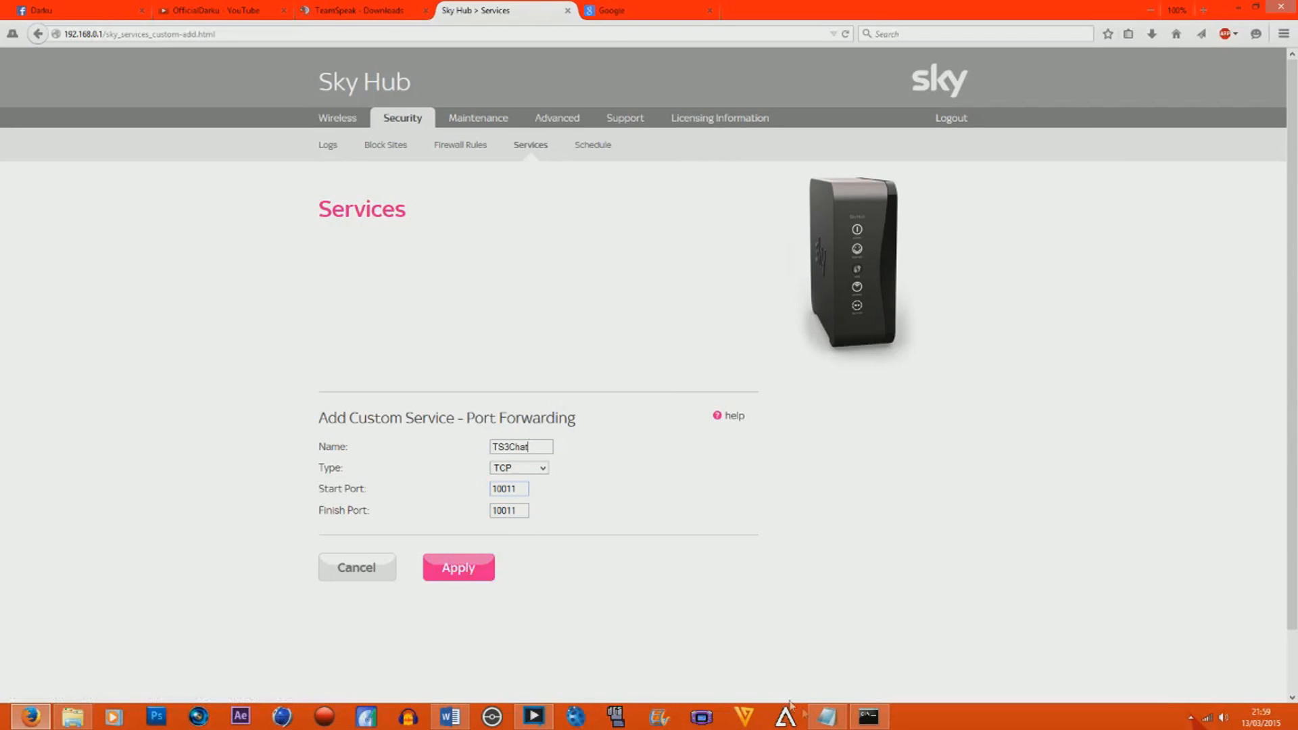
click(449, 716)
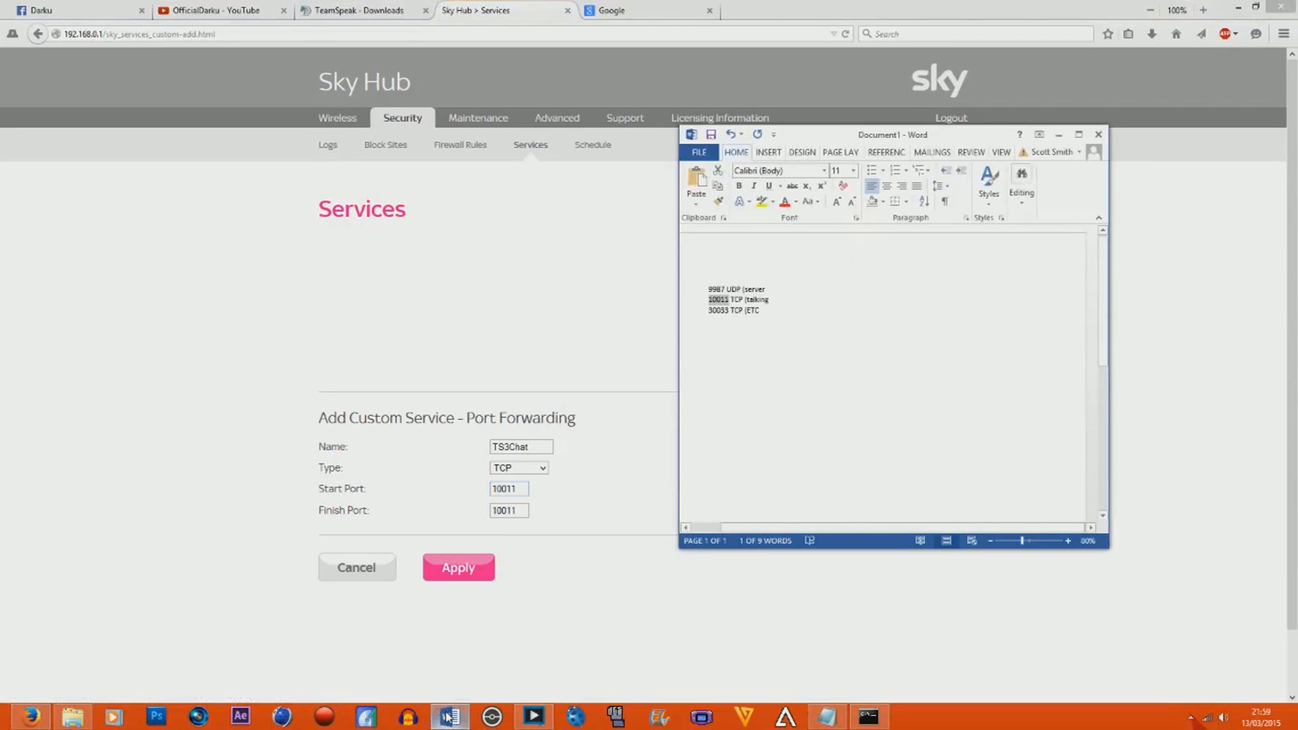
click(449, 716)
click(462, 573)
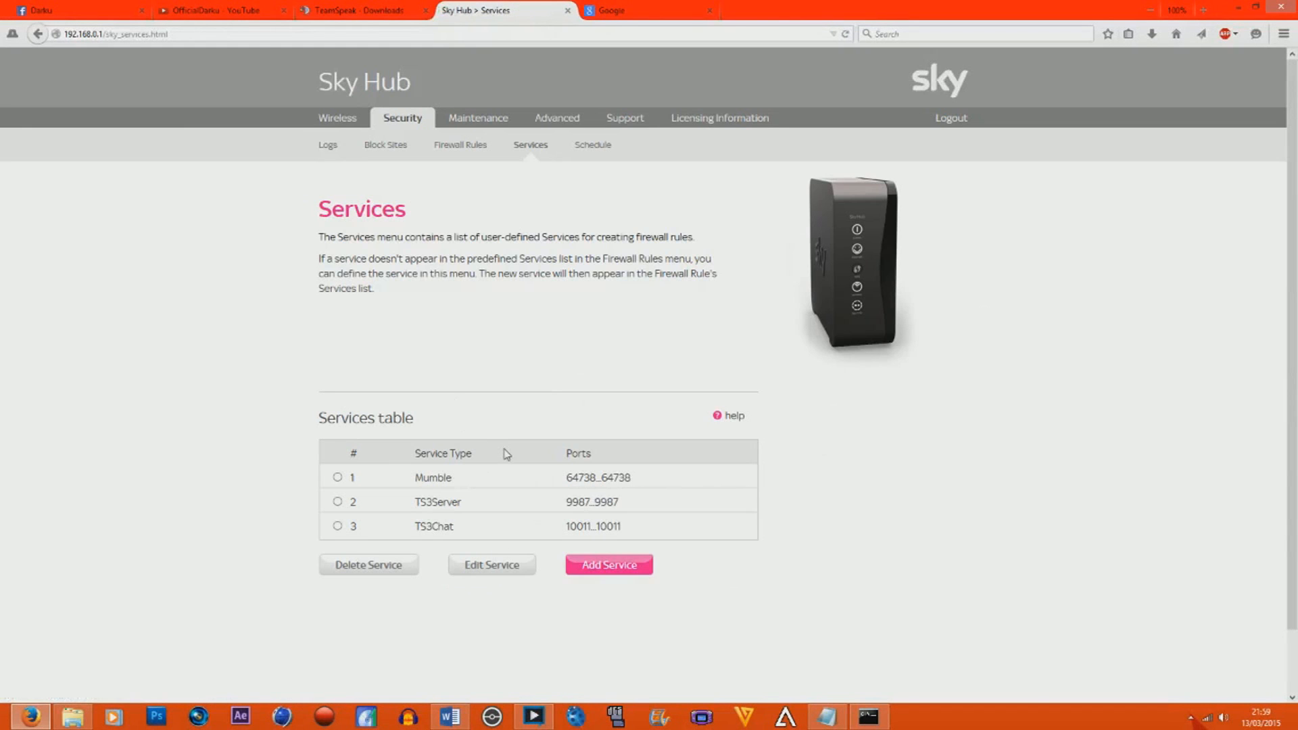
Copy port 30033 from the port list in Word and return to the Services table in the browser.
click(446, 717)
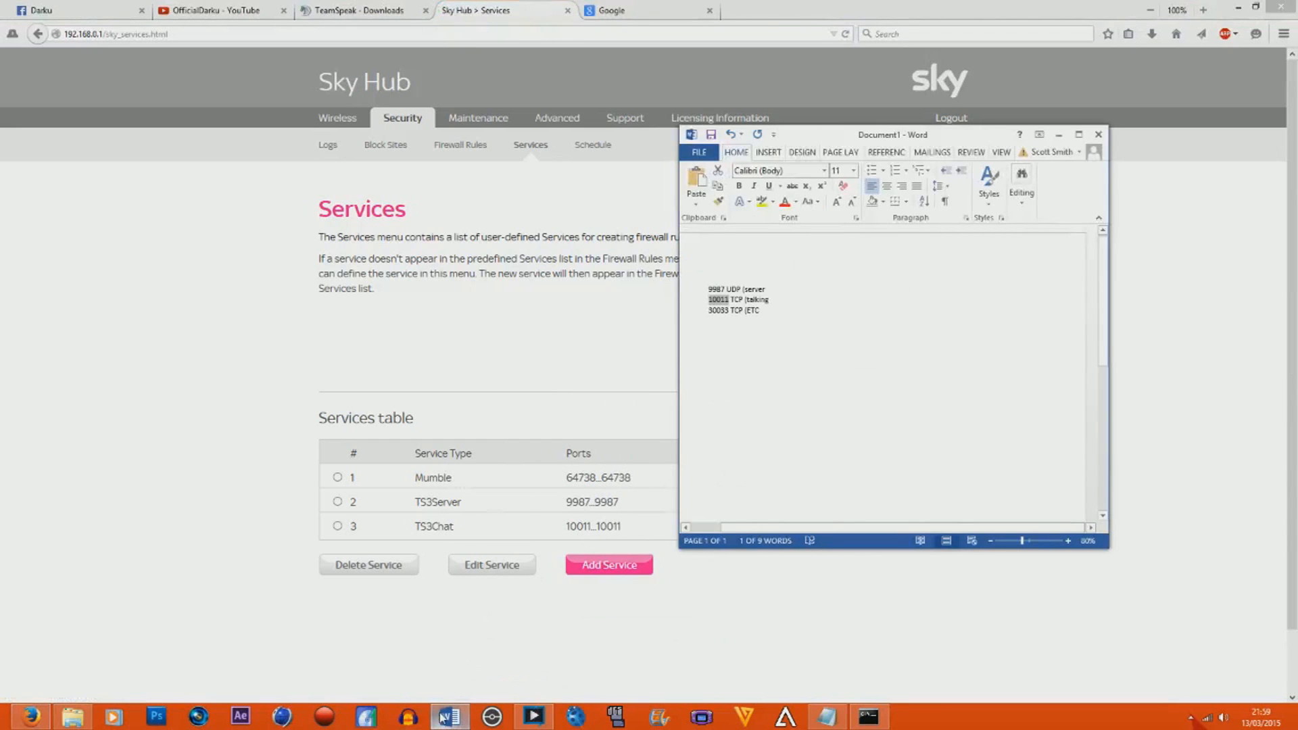
double_click(716, 310)
right_click(717, 313)
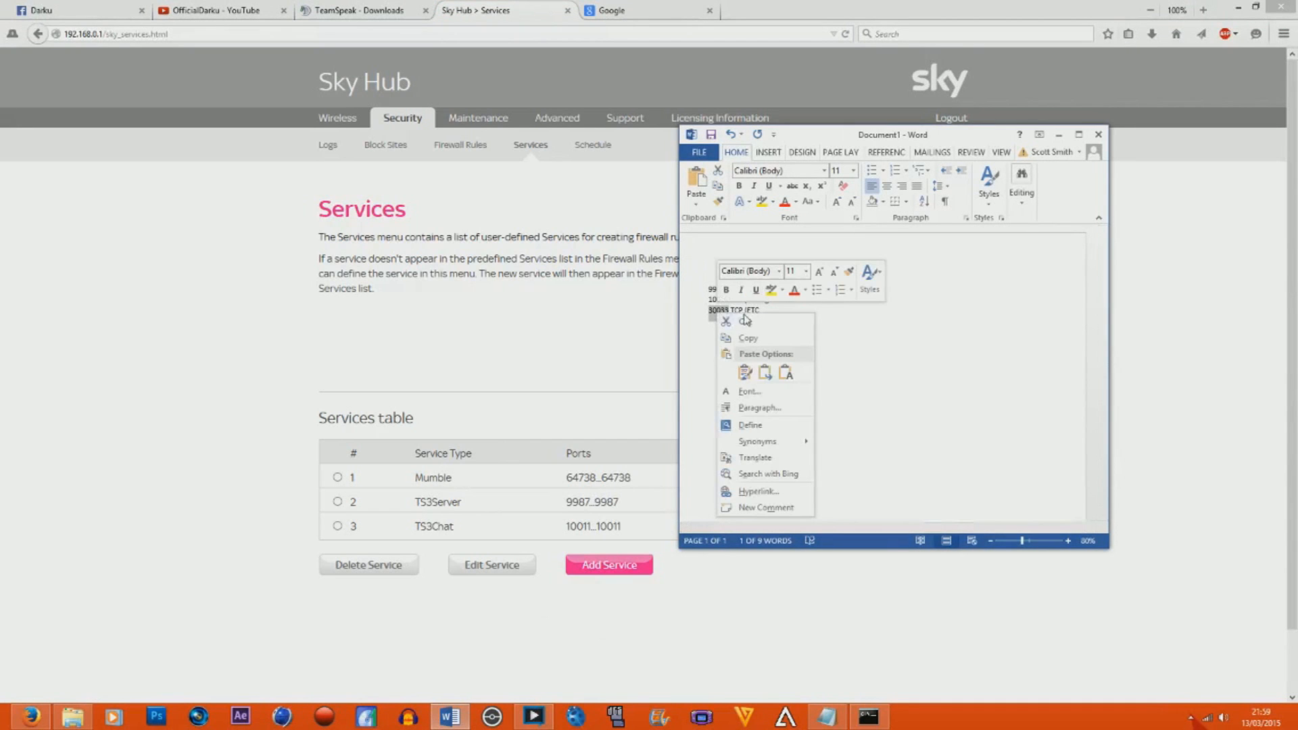
click(747, 338)
click(758, 602)
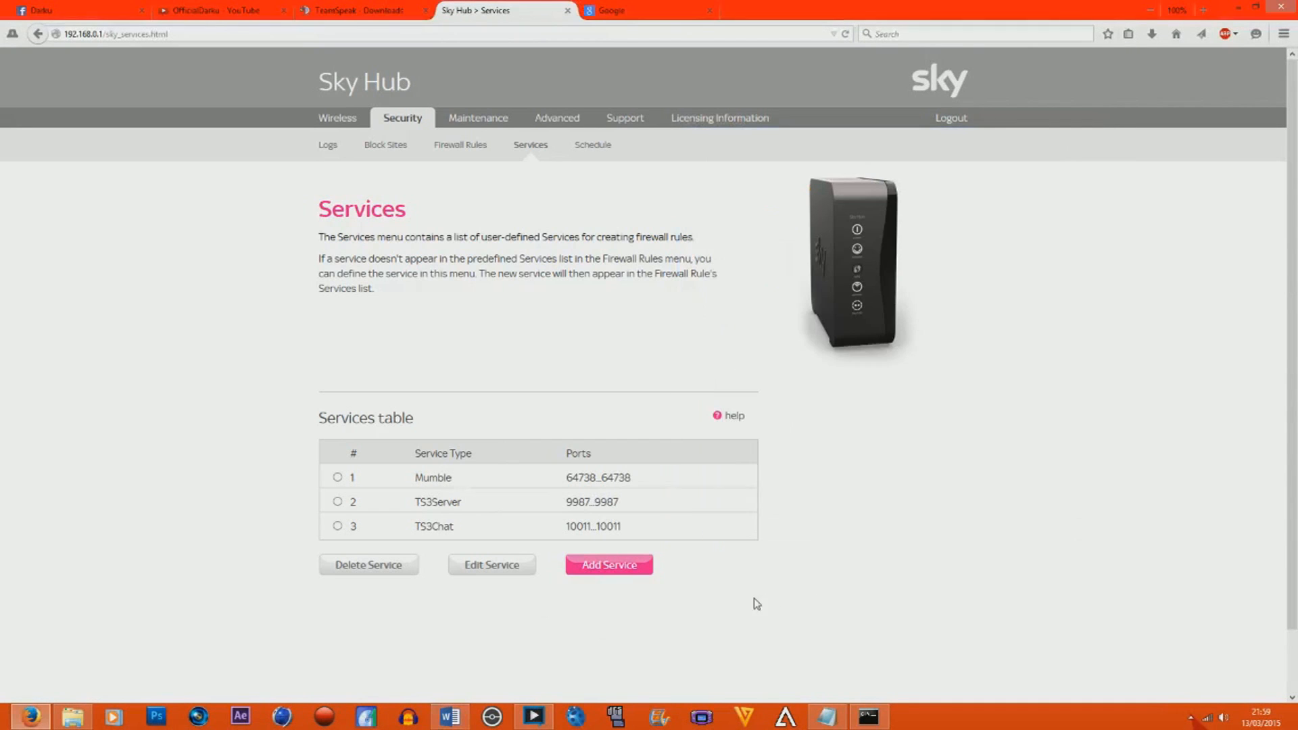
Add a custom service named TS3Etc with type TCP and start and finish port 30033.
click(590, 572)
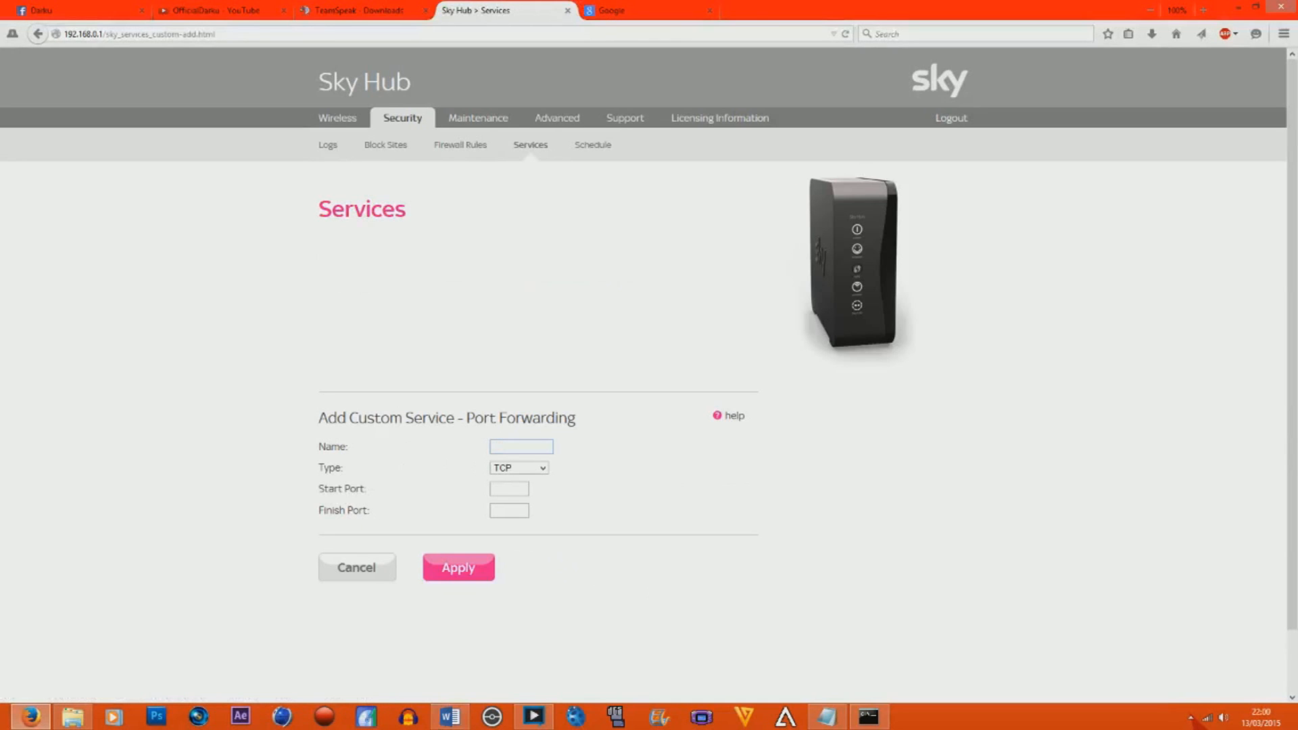
text(TS3)
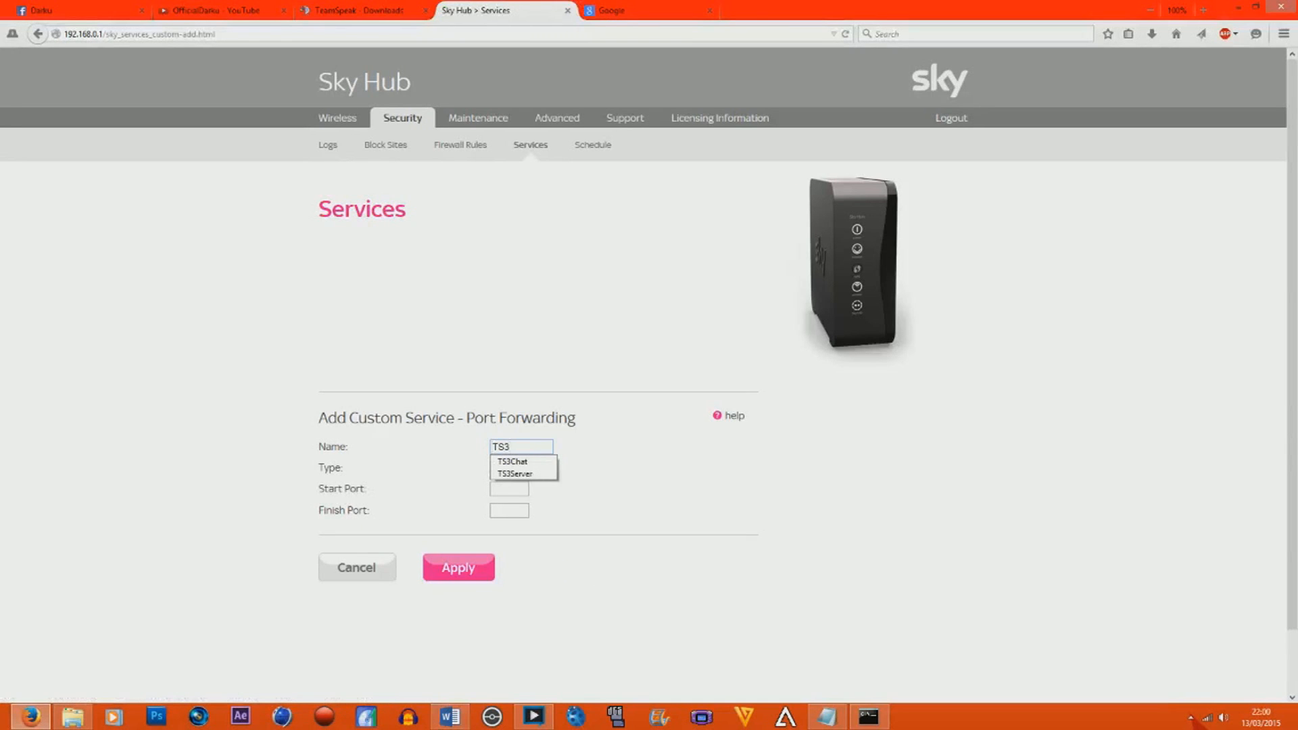
text(Etc)
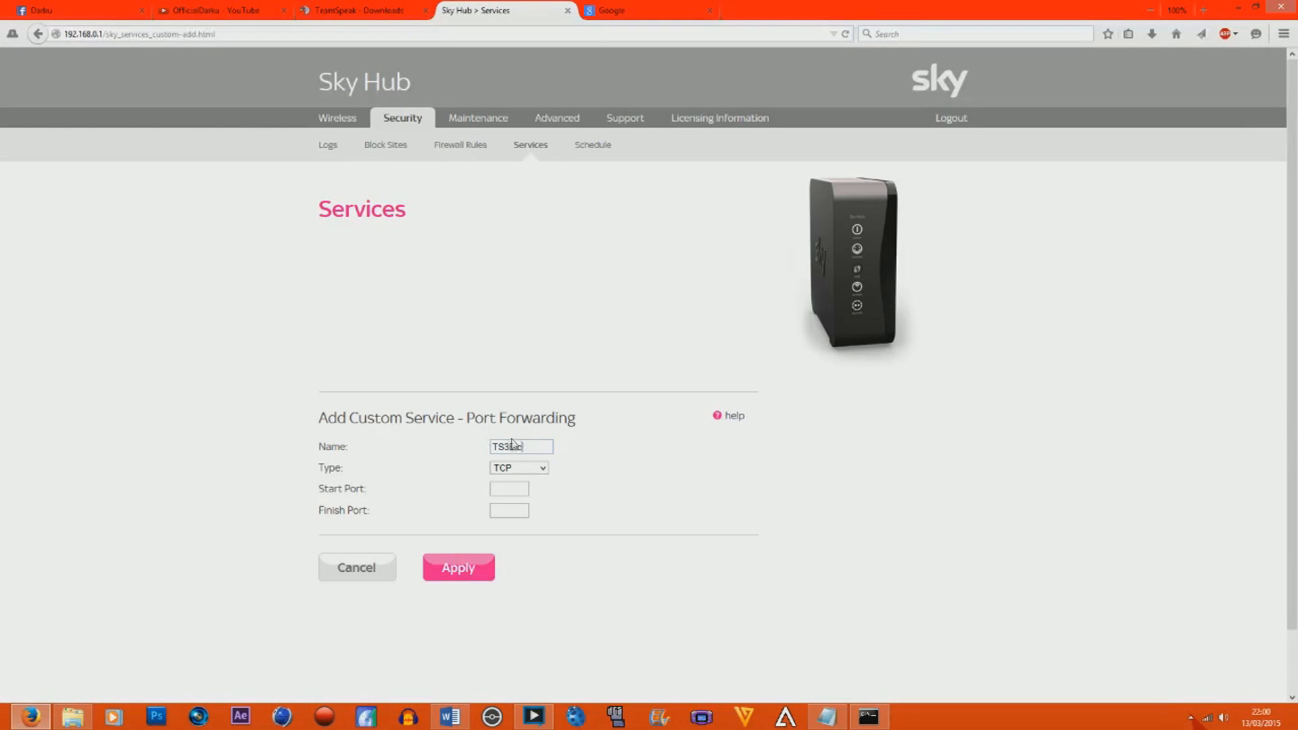
text(3003330033)
click(543, 468)
click(543, 468)
click(477, 569)
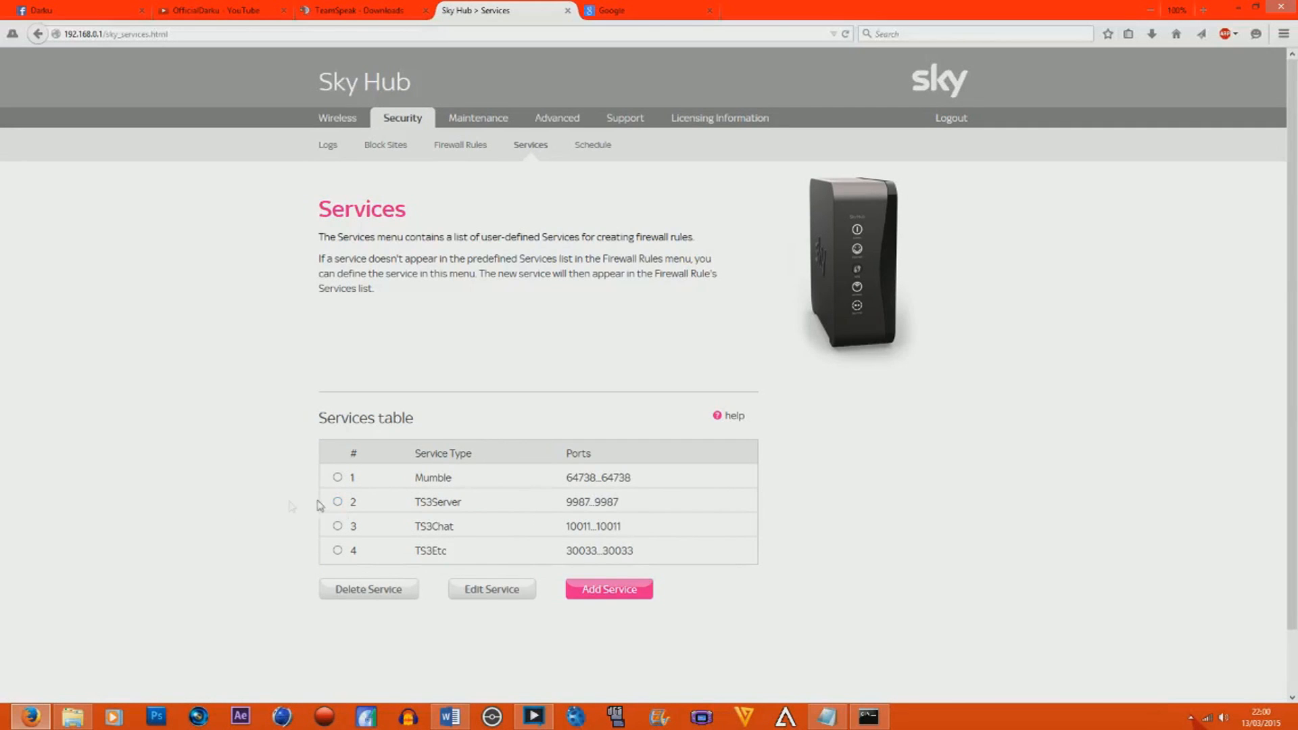
click(337, 502)
click(337, 526)
click(338, 550)
Open the Firewall Rules page and delete the Mumble rules from the outbound and inbound services.
click(460, 153)
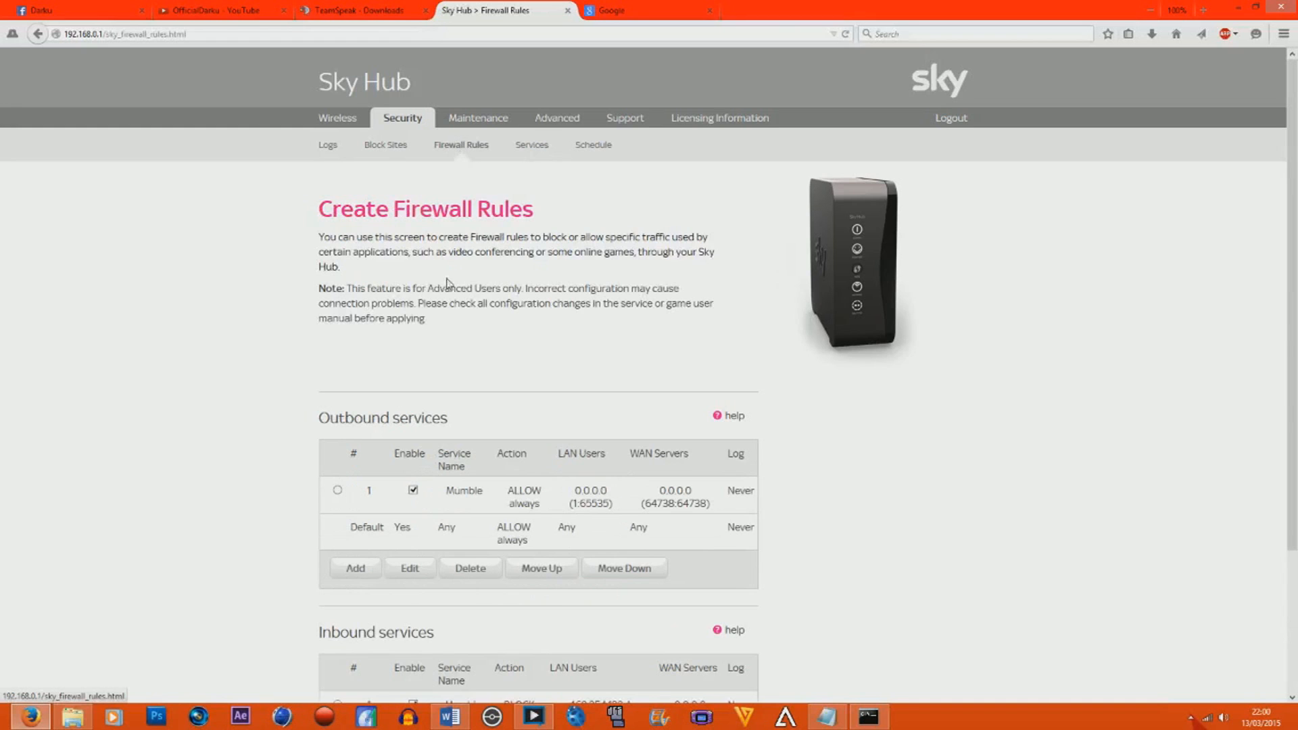
scroll(190, 409, down, 3)
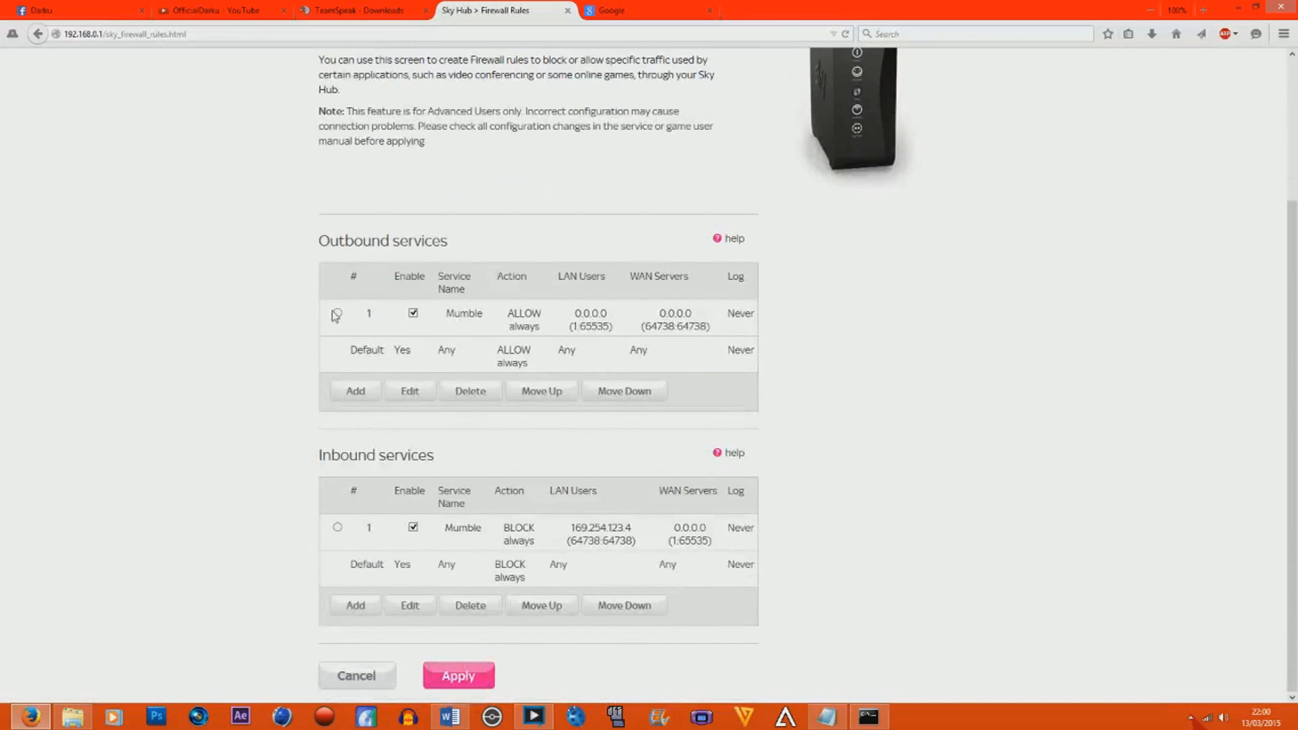
click(486, 391)
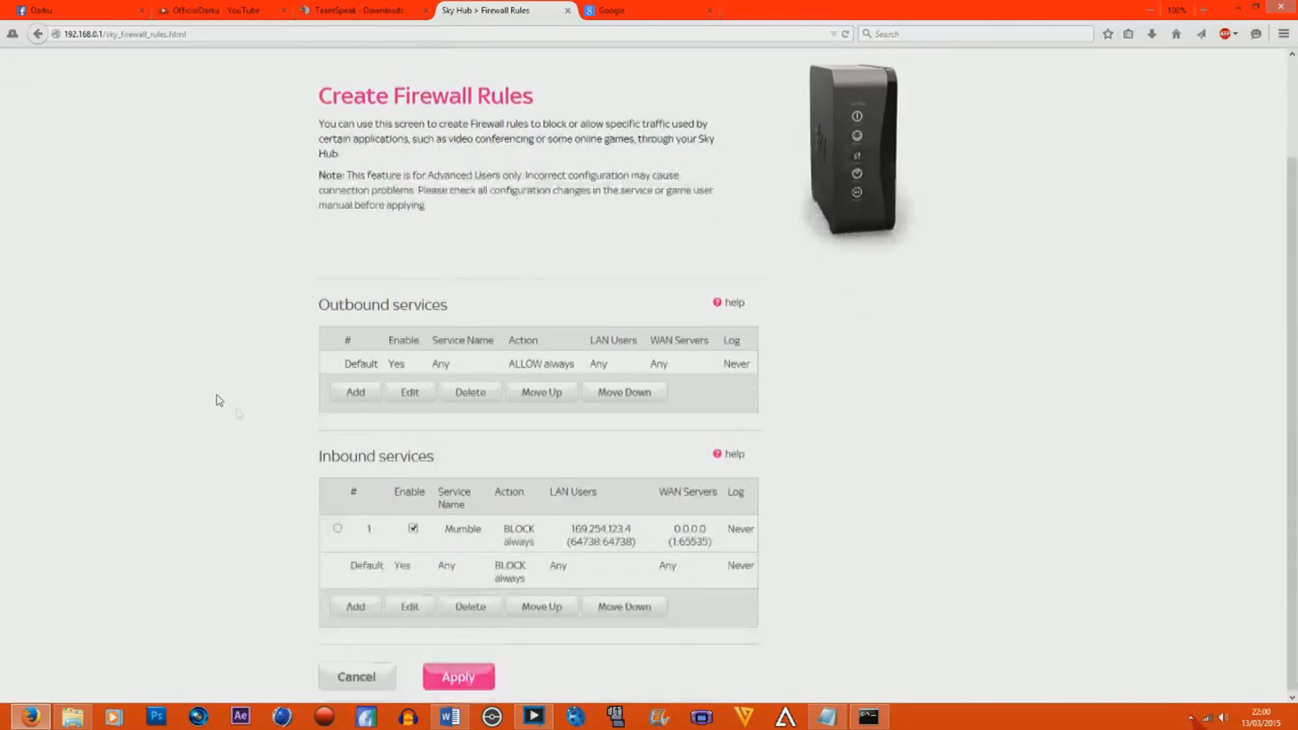
click(337, 528)
click(466, 607)
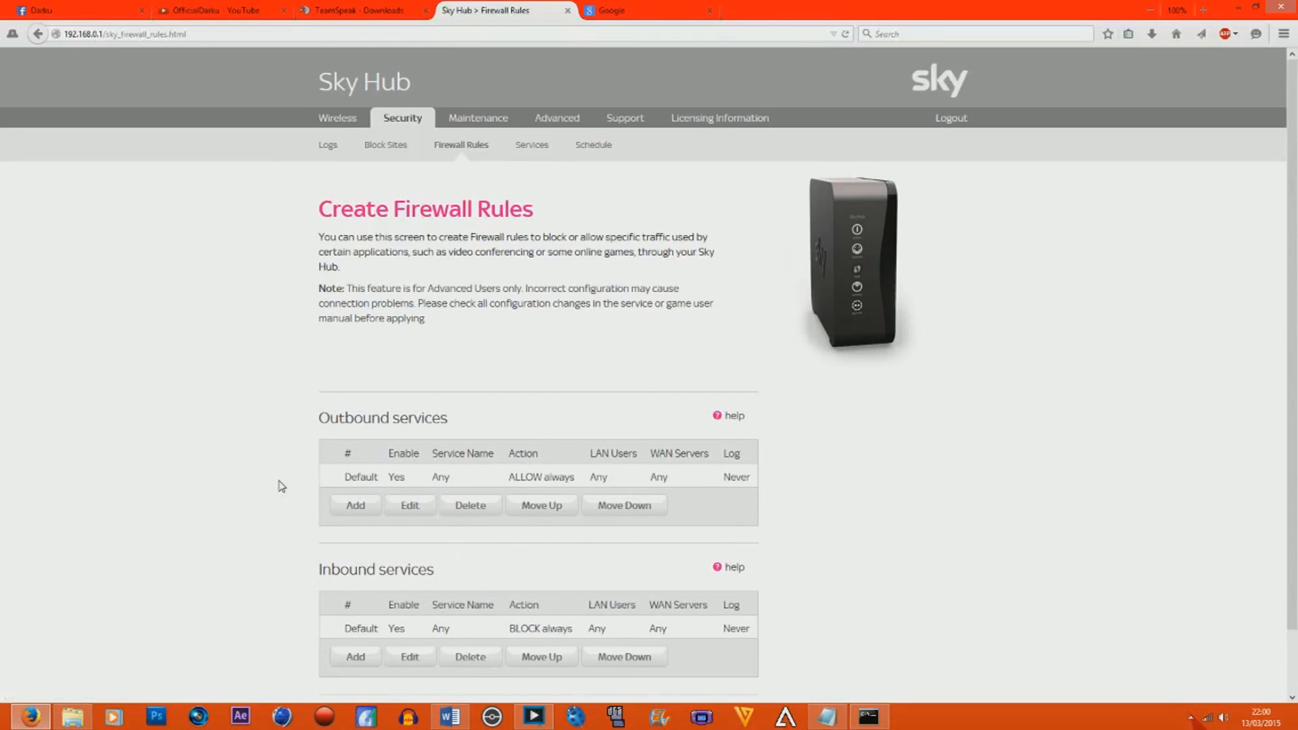
click(443, 661)
Add an outbound firewall rule for the TS3Server service, UDP 9987, with the action ALLOW always.
scroll(524, 244, up, 2)
click(371, 508)
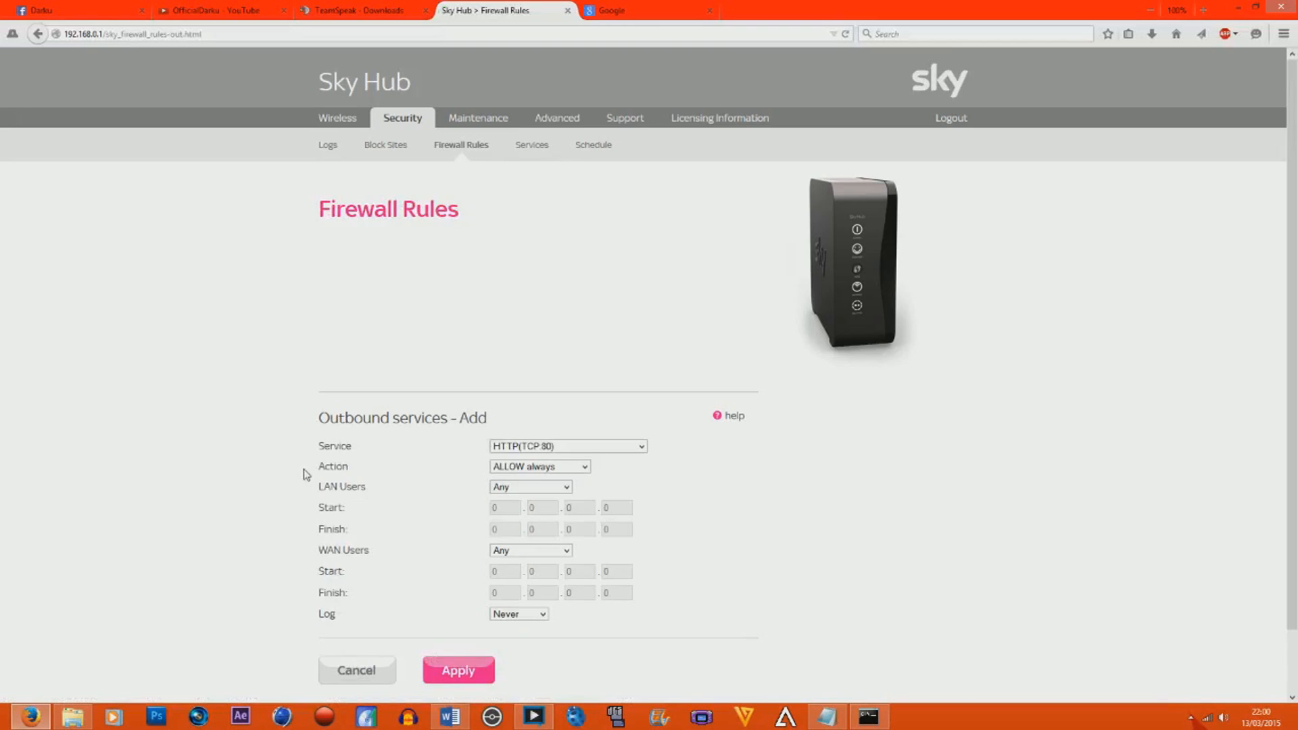
scroll(305, 478, down, 2)
click(642, 380)
drag(642, 432, 633, 553)
click(554, 576)
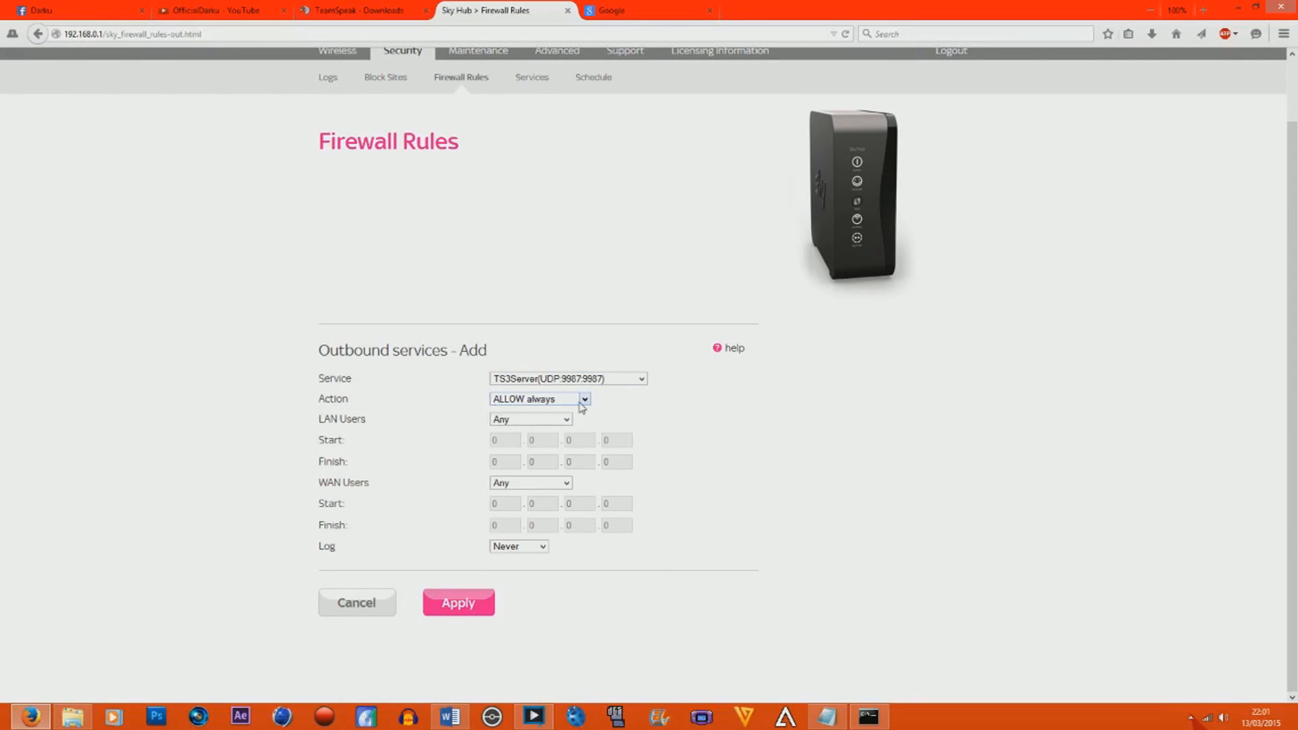
click(458, 603)
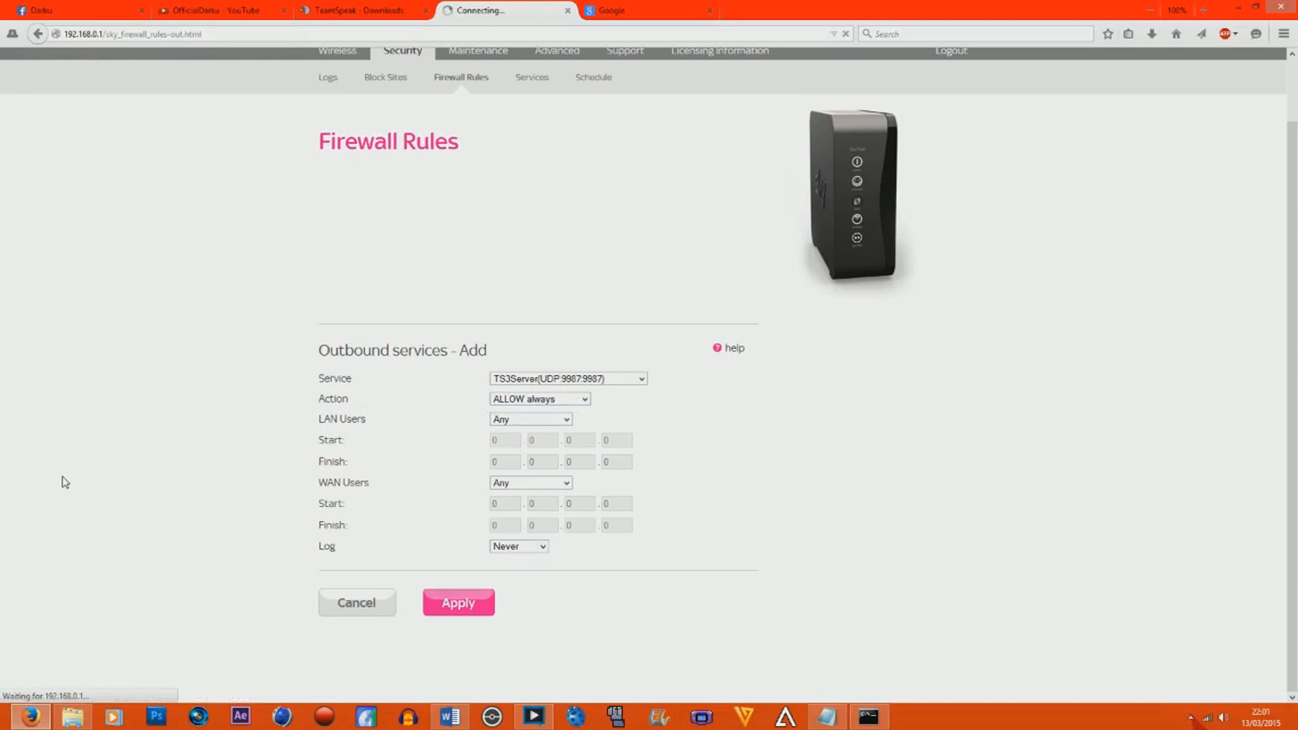
Add an outbound firewall rule for the TS3Chat service, TCP 10011, with the action ALLOW always.
scroll(217, 455, down, 3)
click(333, 462)
click(641, 447)
drag(641, 508, 644, 617)
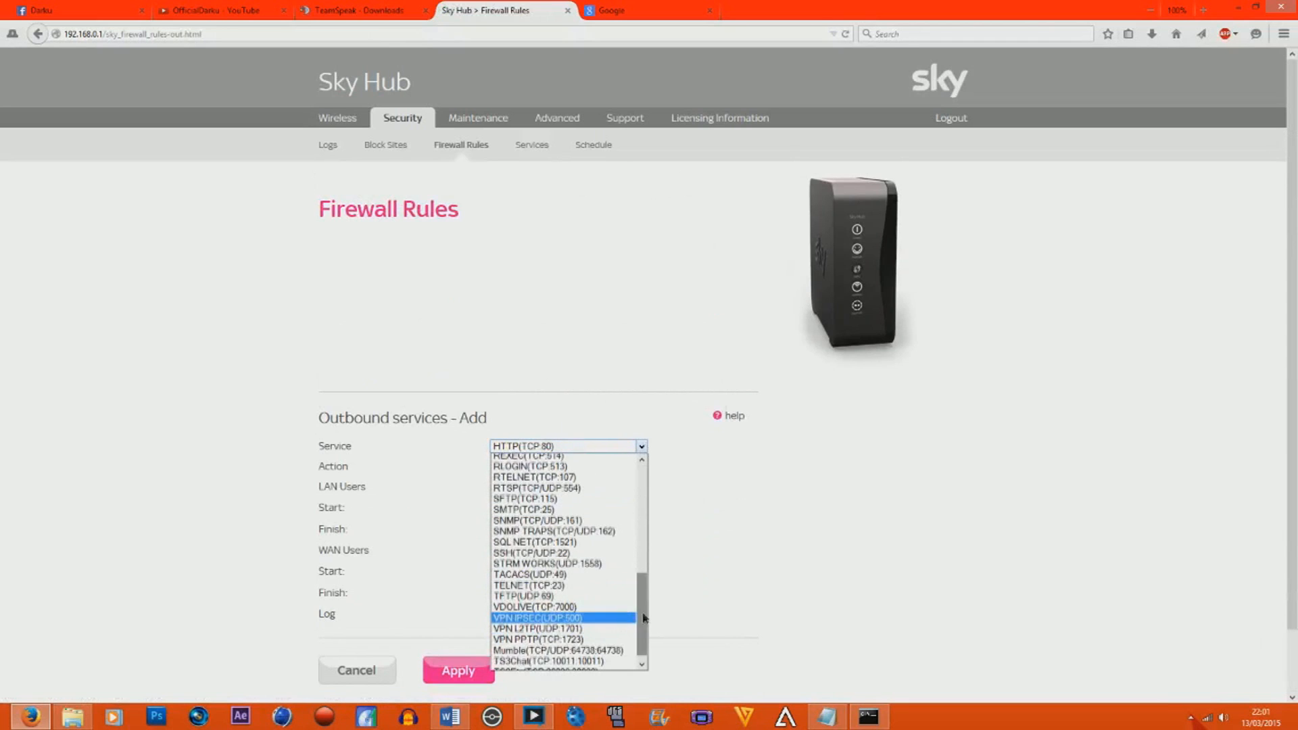
click(586, 662)
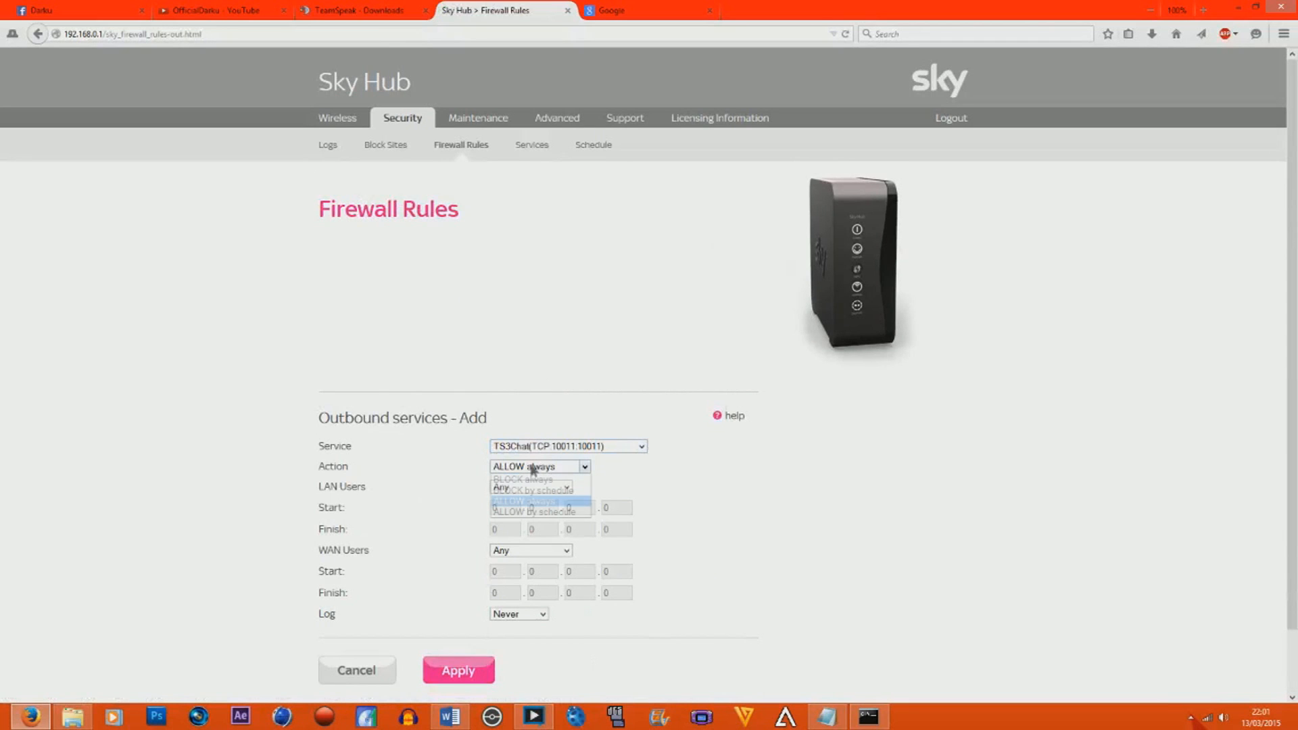
scroll(139, 493, down, 2)
click(448, 598)
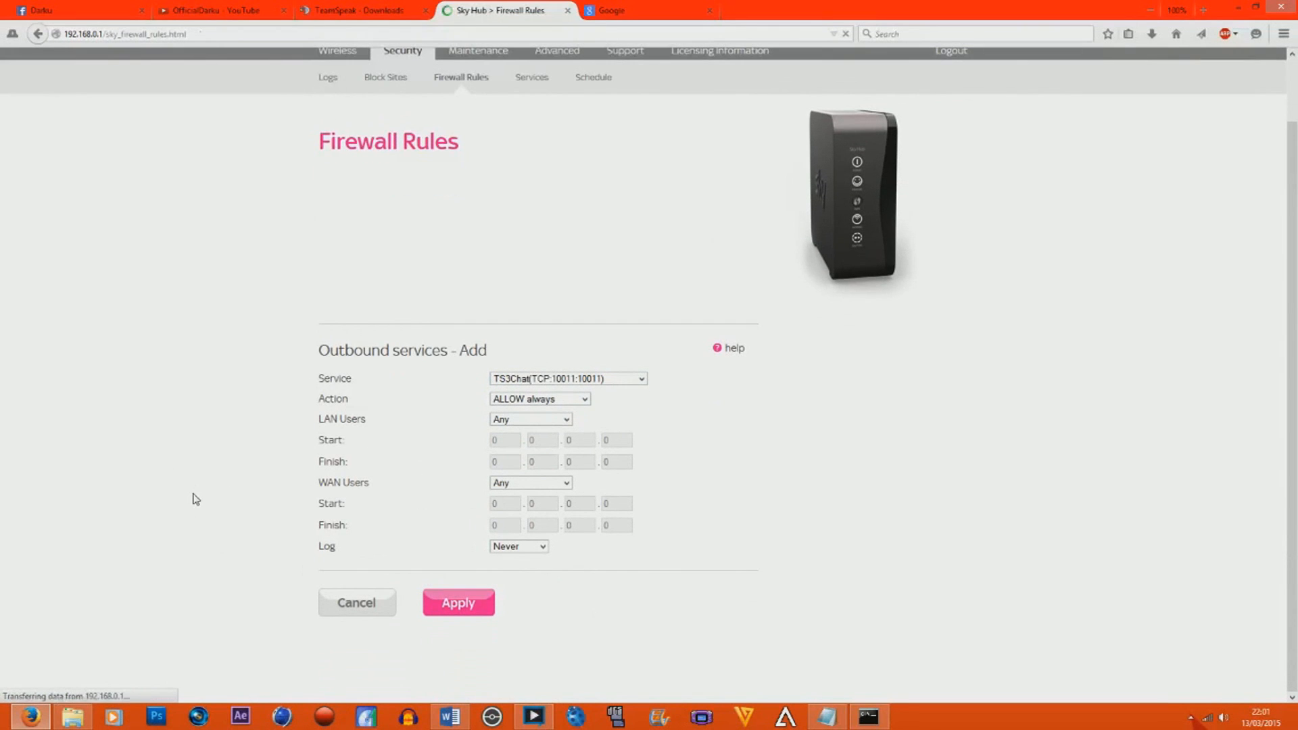
Add an outbound firewall rule for the TS3Etc service, TCP 30033, with the action ALLOW always.
scroll(194, 499, down, 4)
click(352, 455)
click(588, 448)
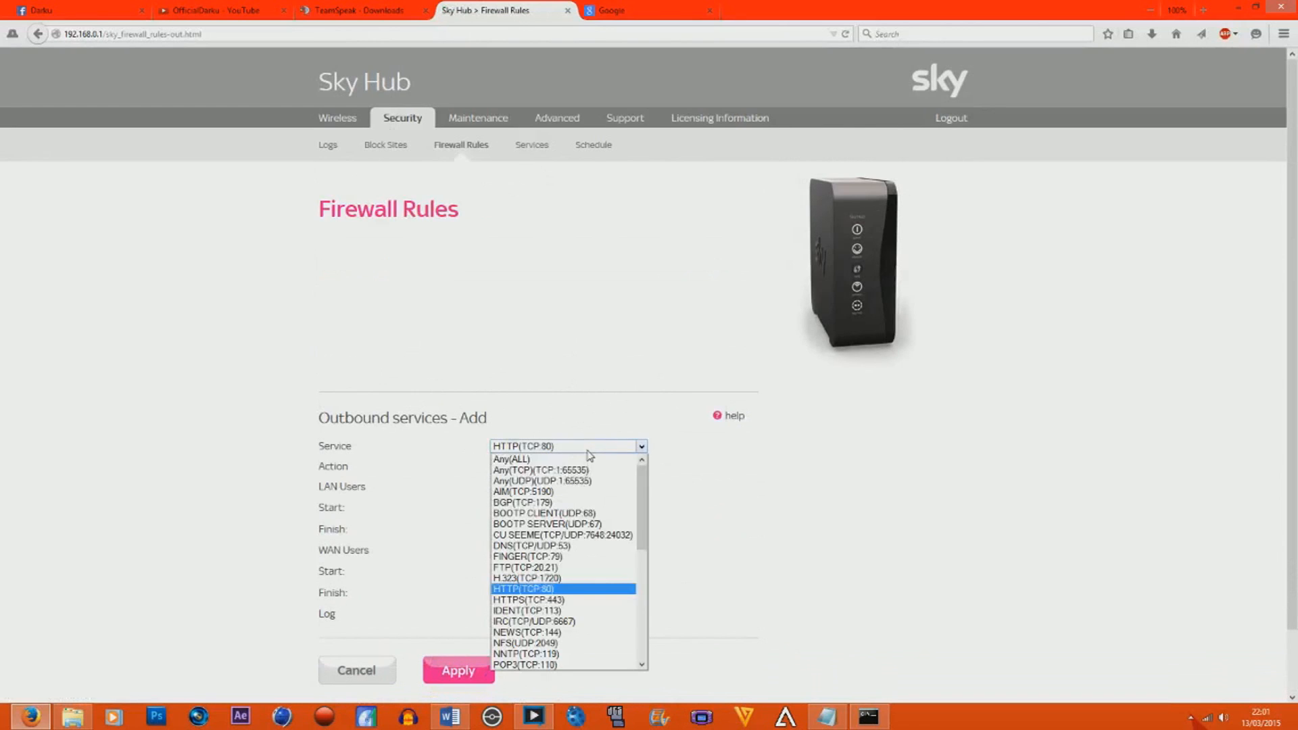
drag(643, 493, 643, 602)
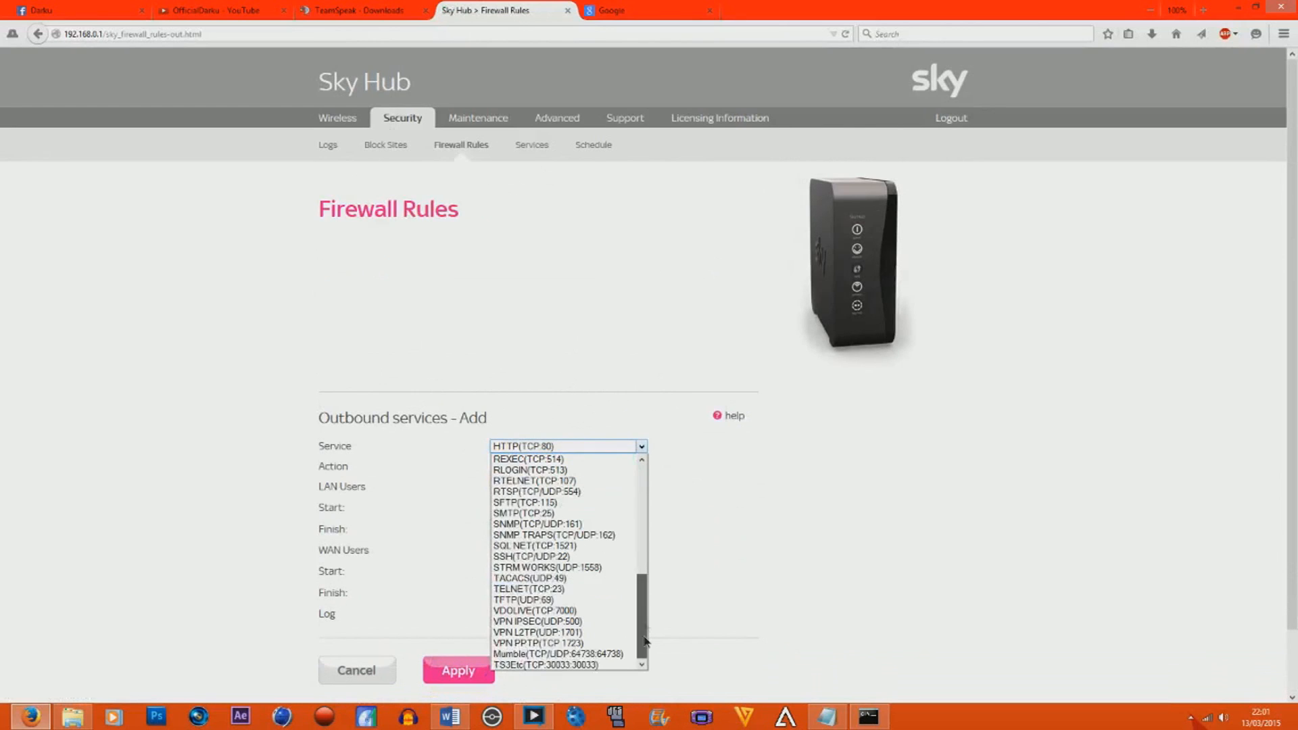
click(585, 666)
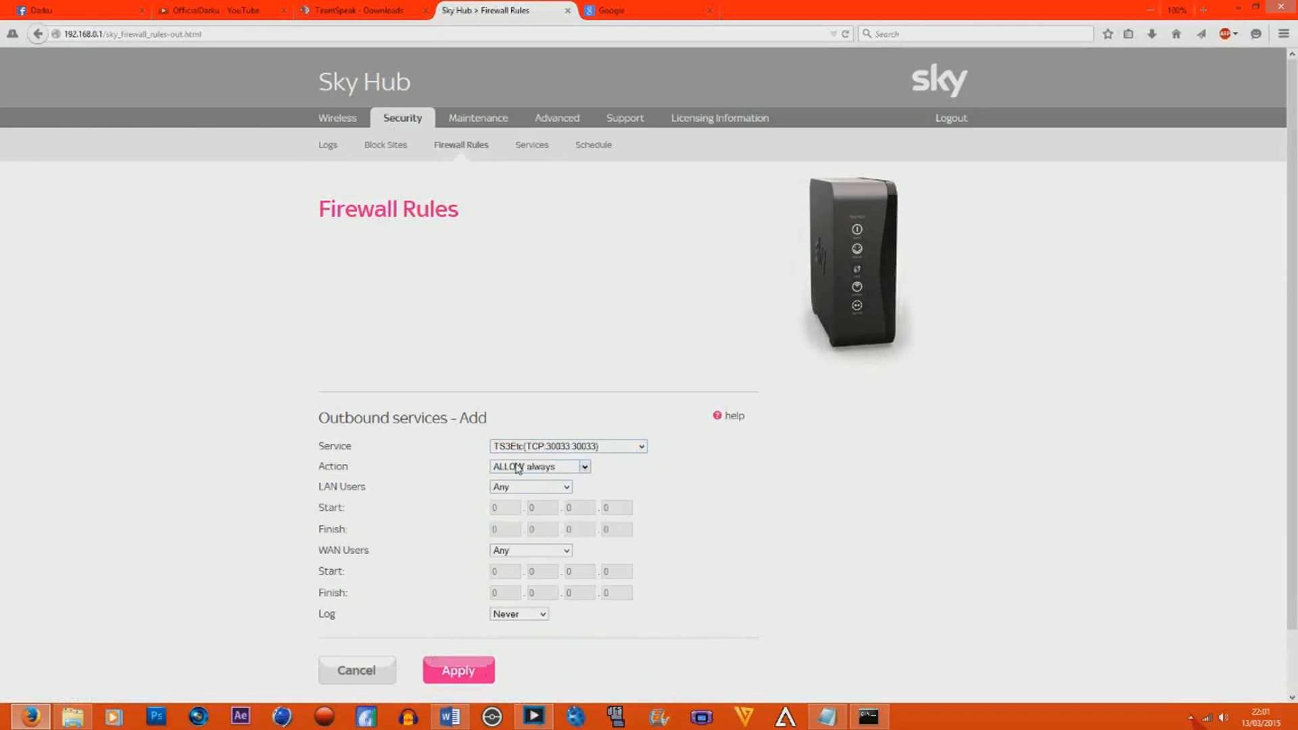
click(458, 670)
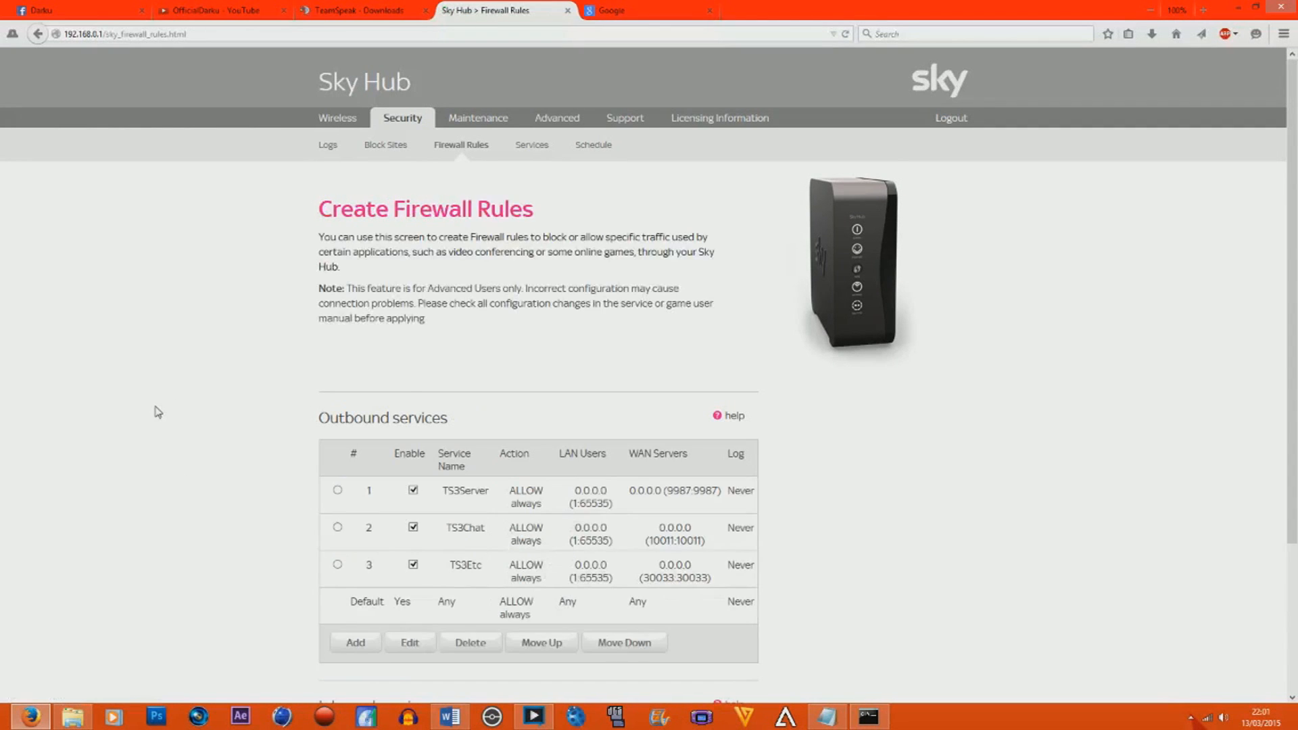
Start a new inbound firewall rule for the TS3Server service, UDP 9987, with the action ALLOW always.
scroll(158, 412, down, 5)
click(368, 608)
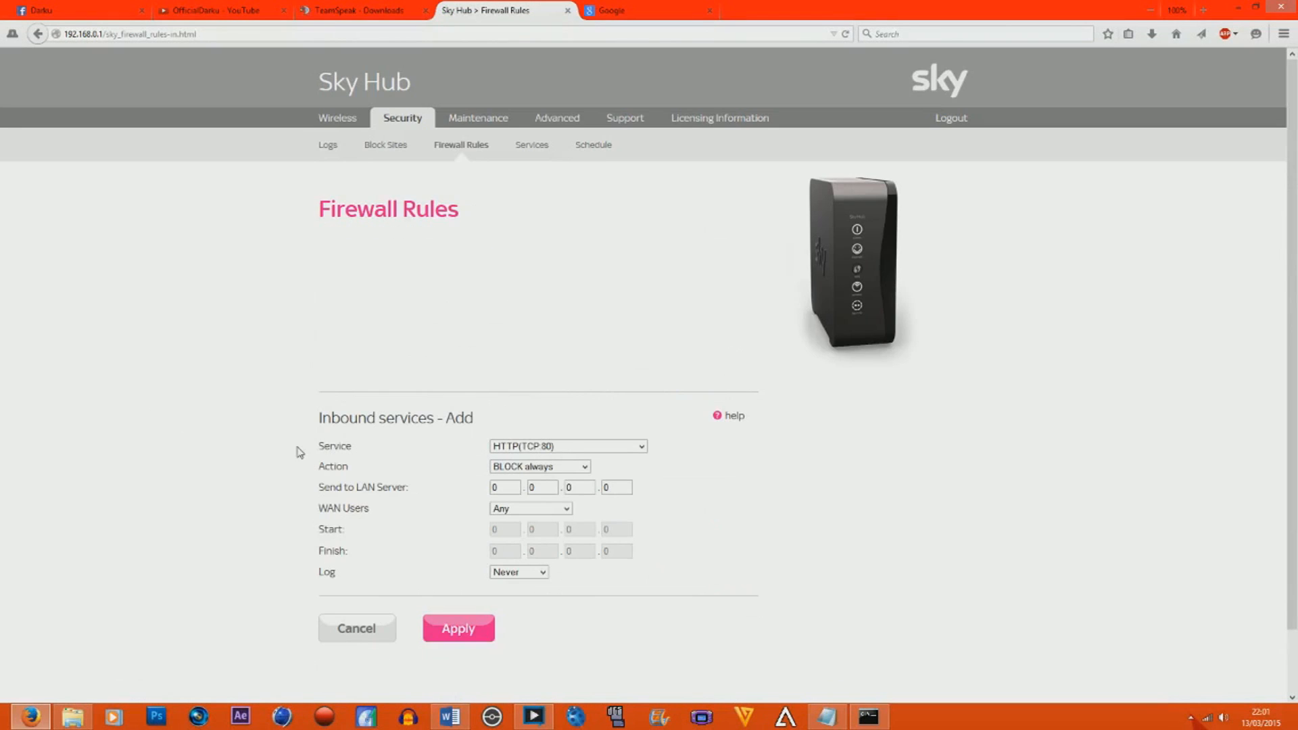
scroll(921, 487, down, 2)
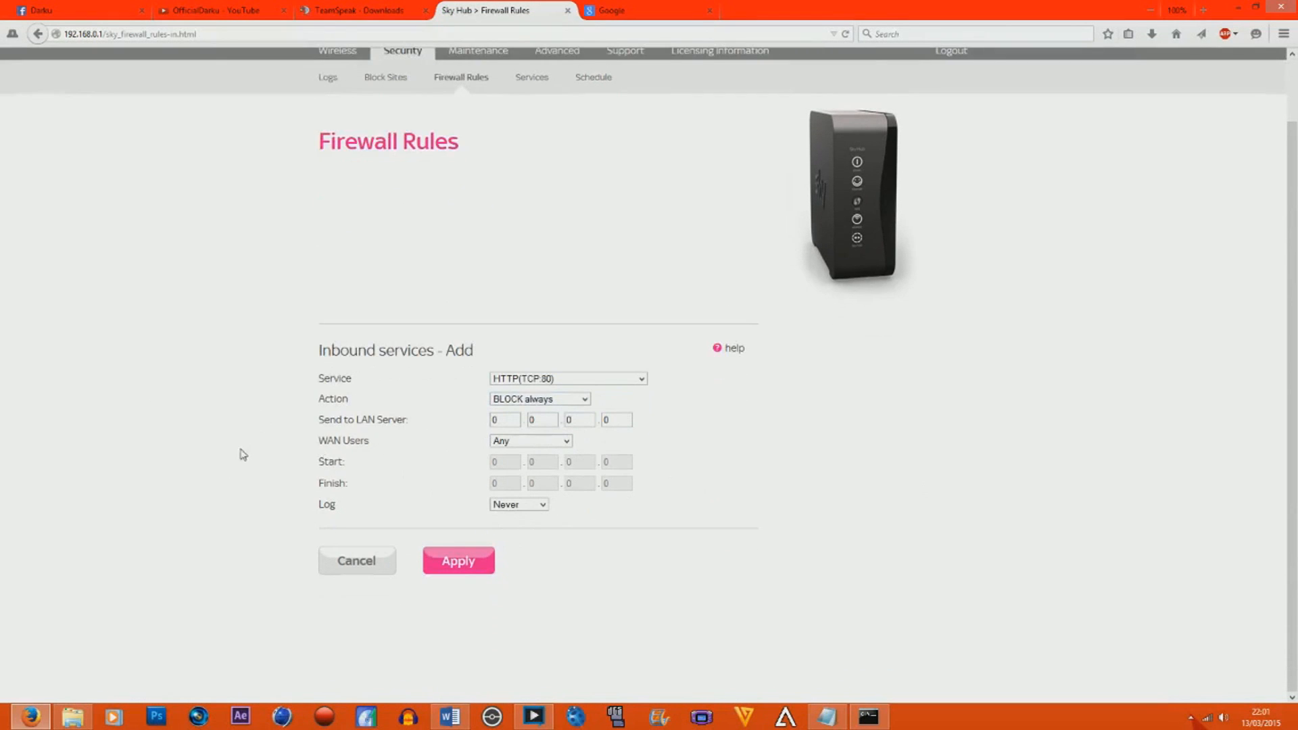
click(507, 379)
scroll(646, 421, down, 5)
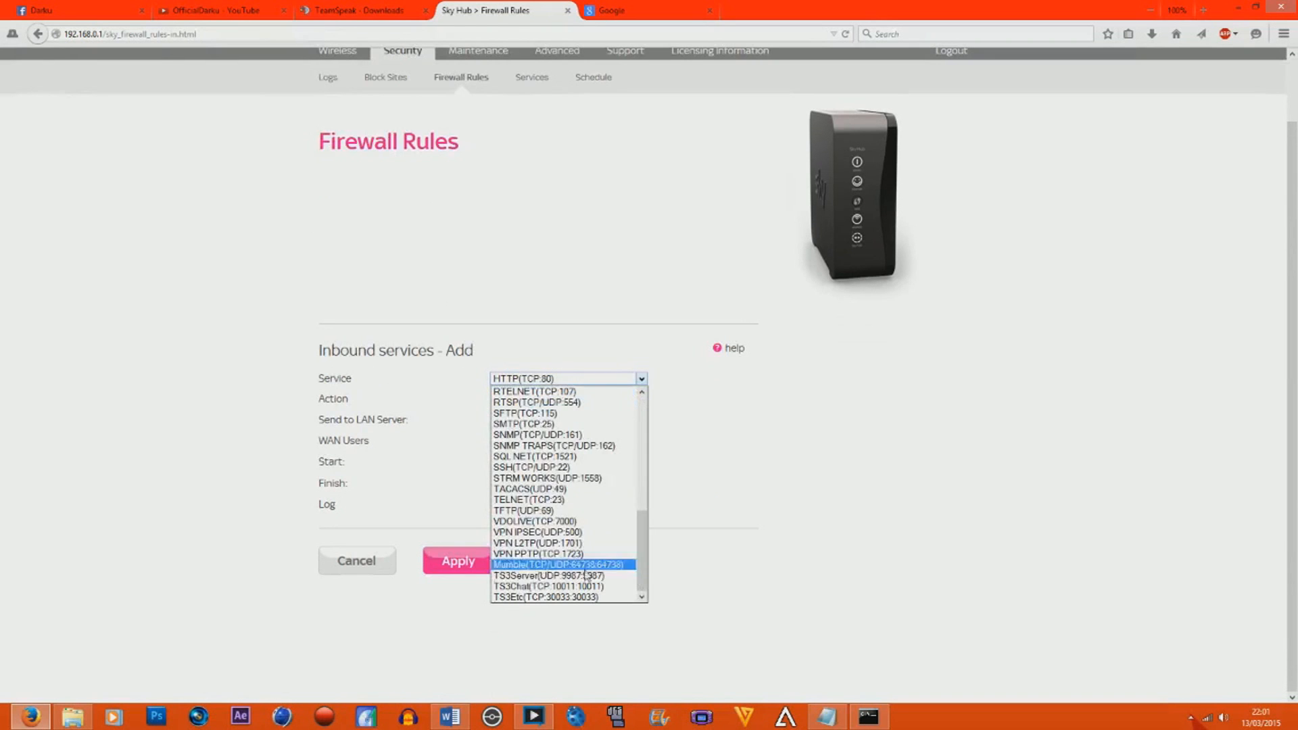
click(528, 574)
click(502, 398)
click(520, 431)
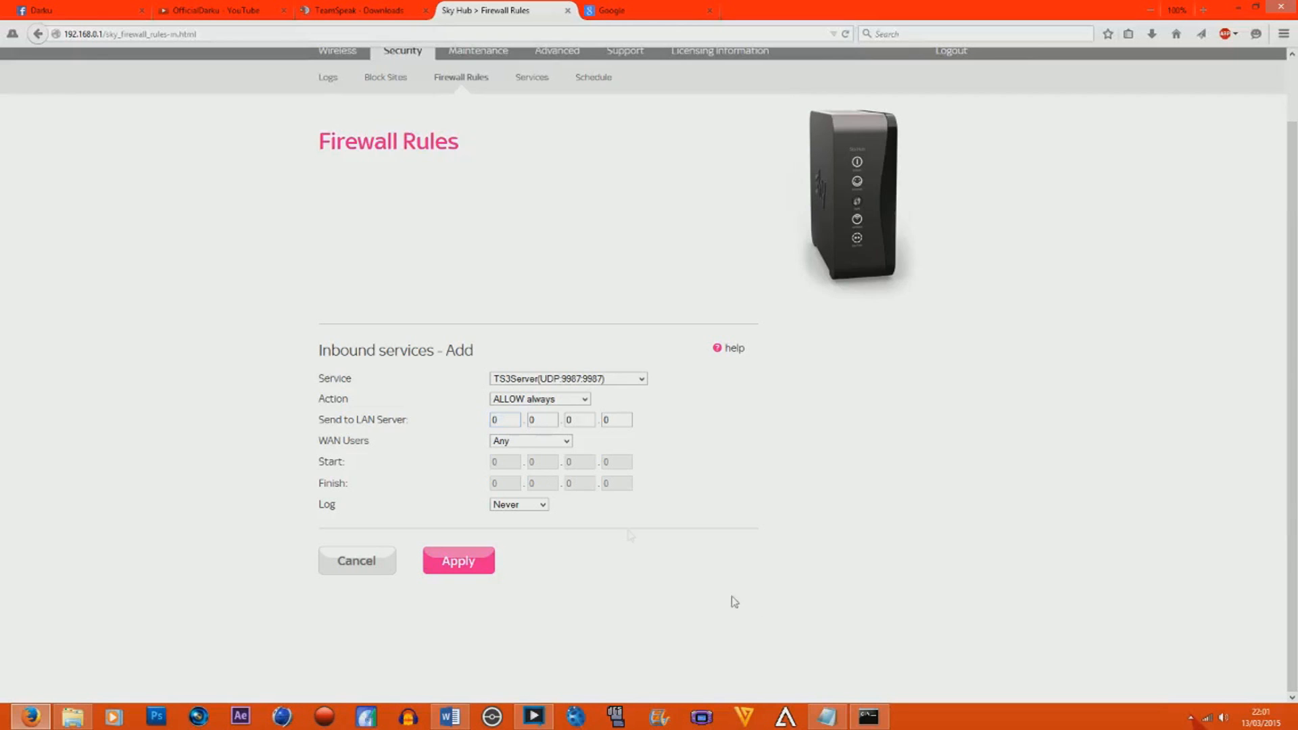
Look up the computer's IPv4 address in the ipconfig output of the Command Prompt.
click(868, 717)
drag(646, 205, 862, 249)
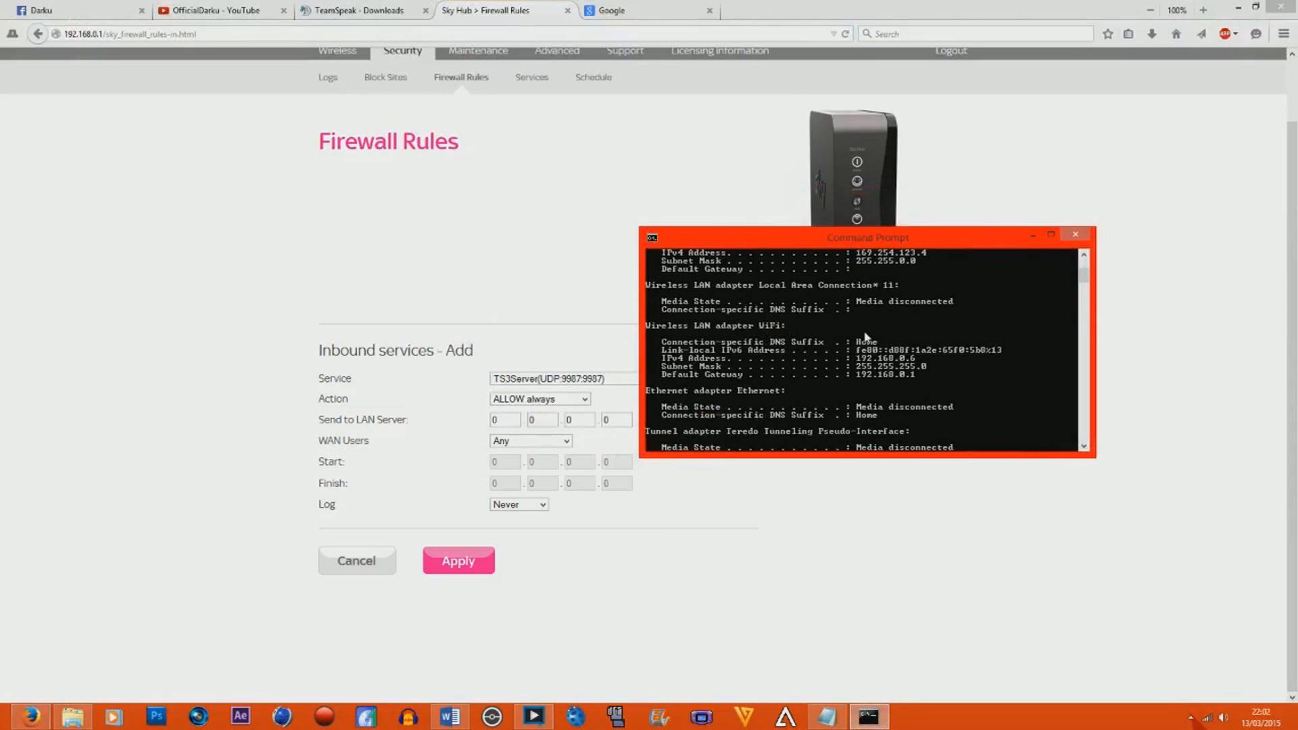
drag(1085, 280, 1086, 277)
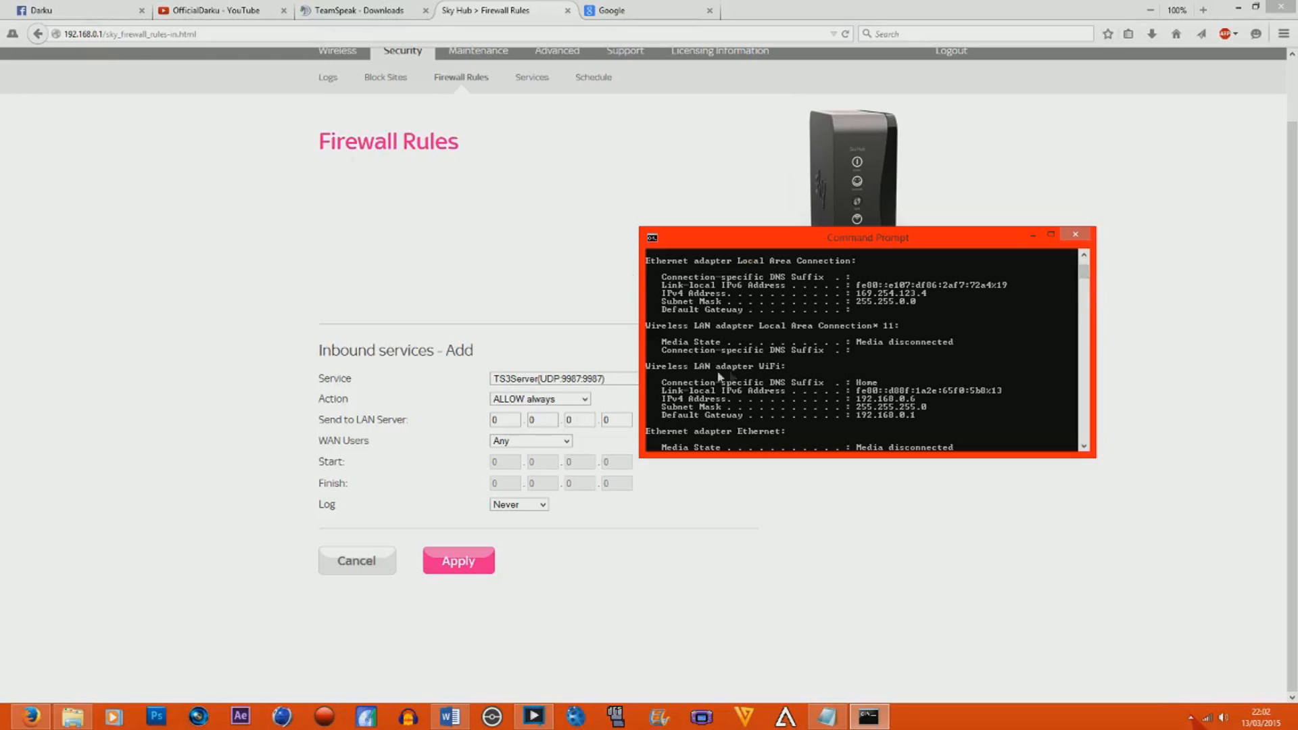
drag(1083, 276, 1082, 280)
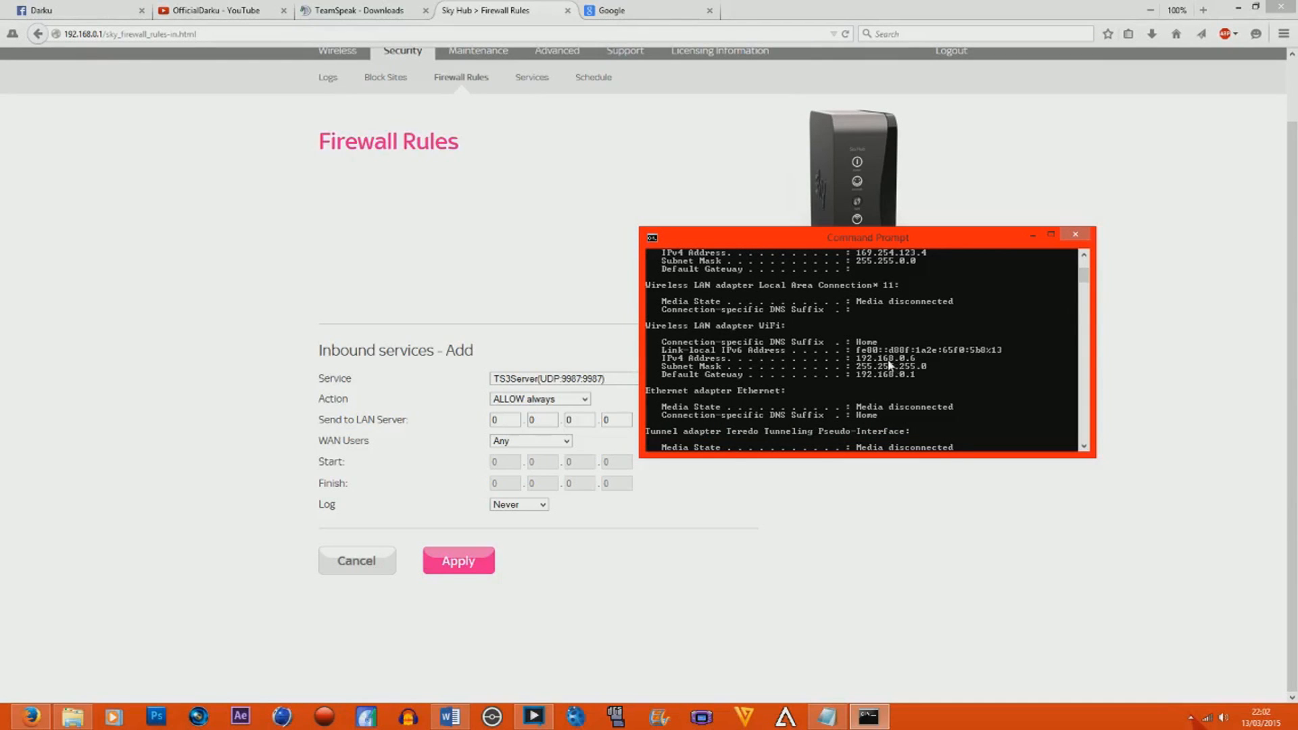
Enter 169.254.123 as the first three parts of the Send to LAN Server address and clear the last part.
click(521, 433)
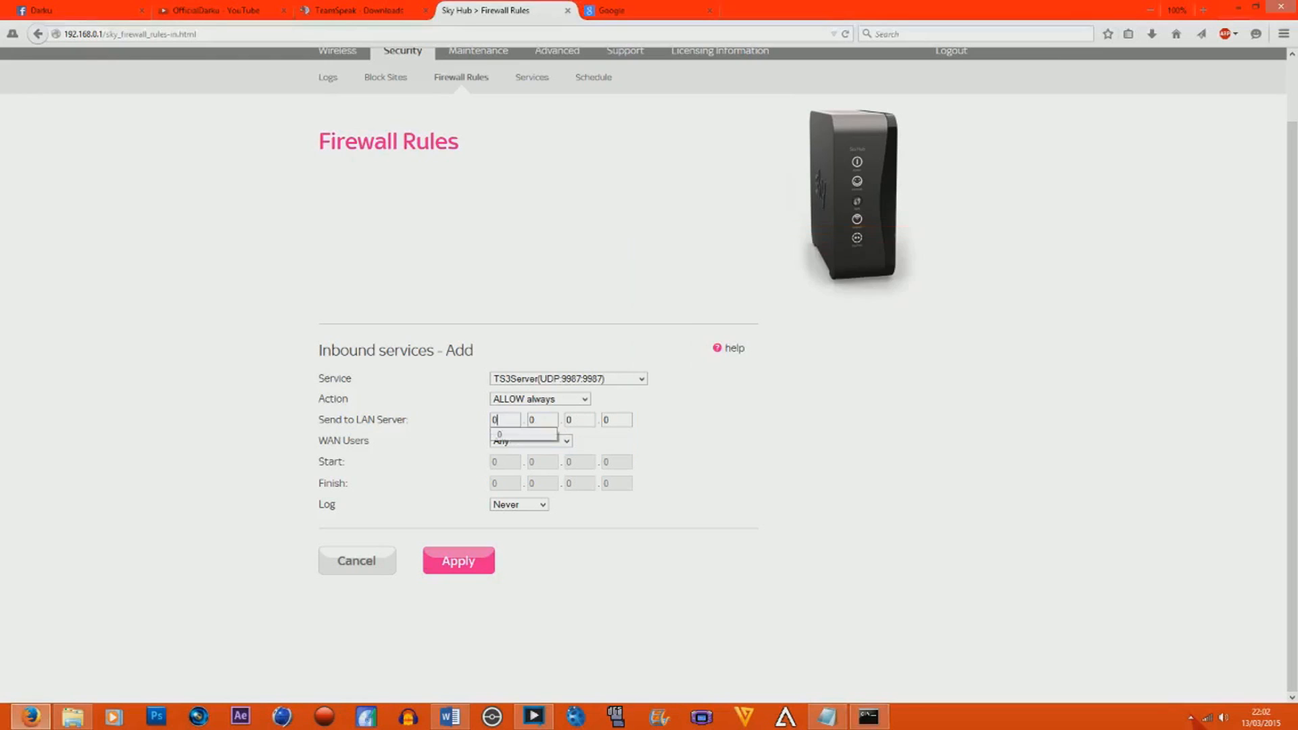
text(169.)
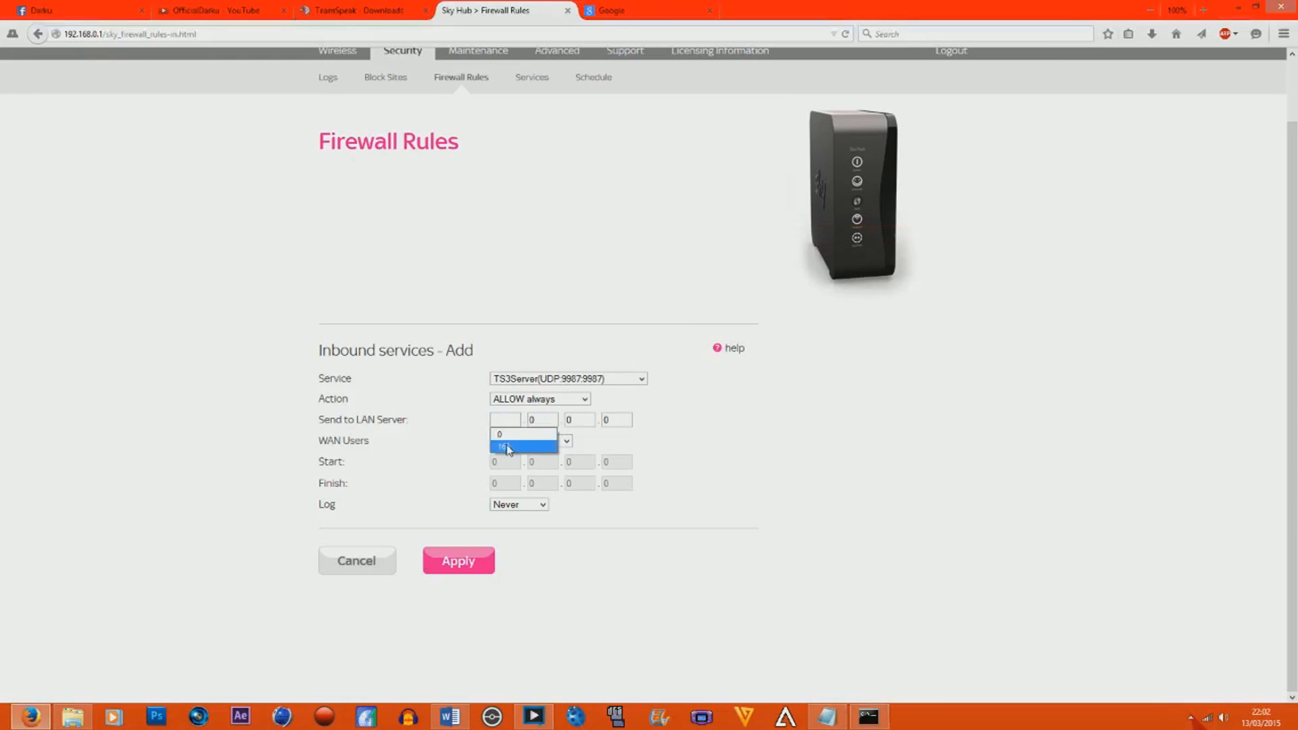
text(254.)
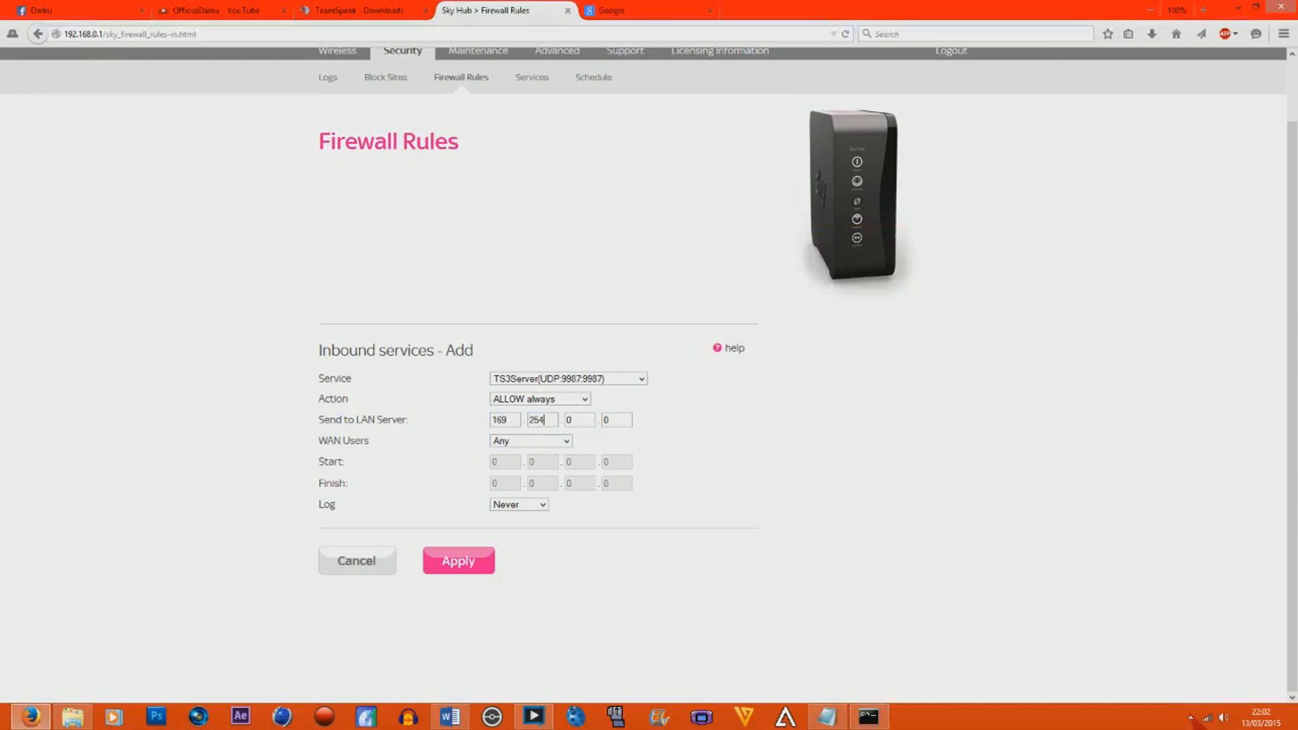
text(123)
key(Tab)
key(BackSpace)
Set the Send to LAN Server address to the WiFi adapter's IPv4 address, 192.168.0.6, and apply the inbound TS3Server rule.
click(868, 717)
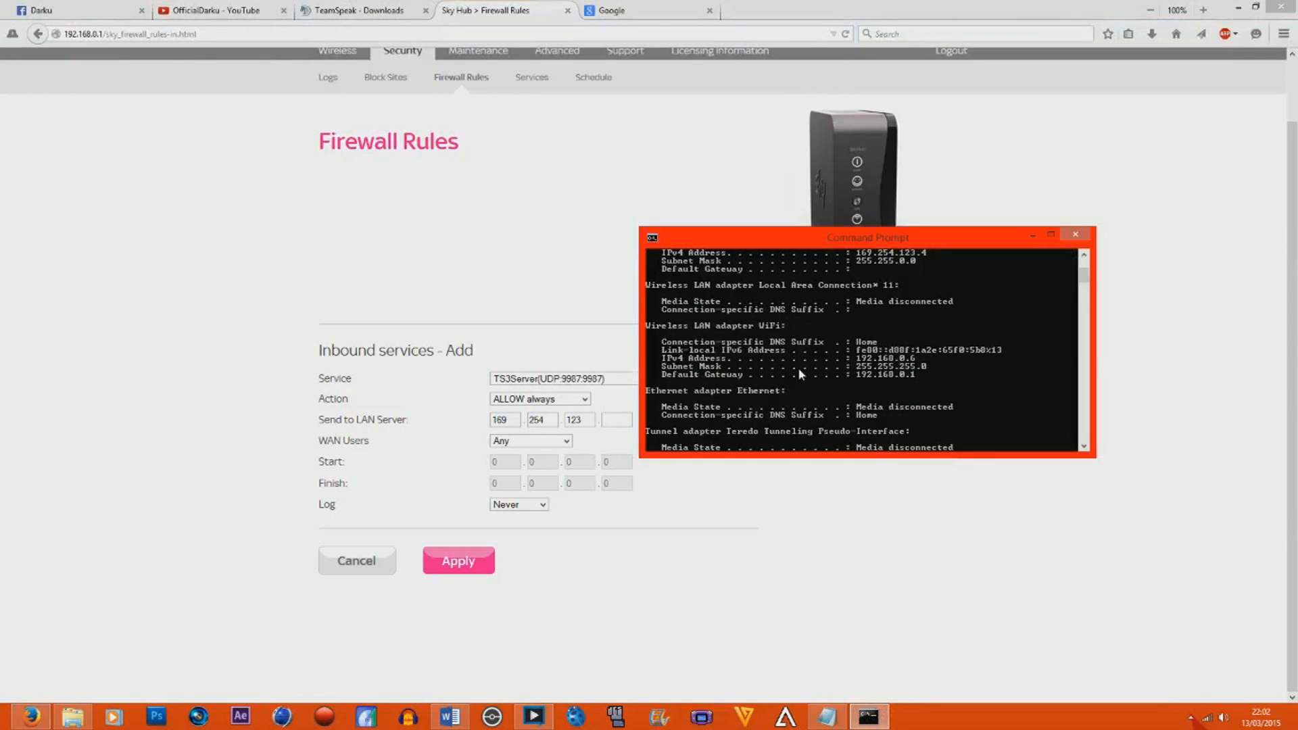
click(616, 420)
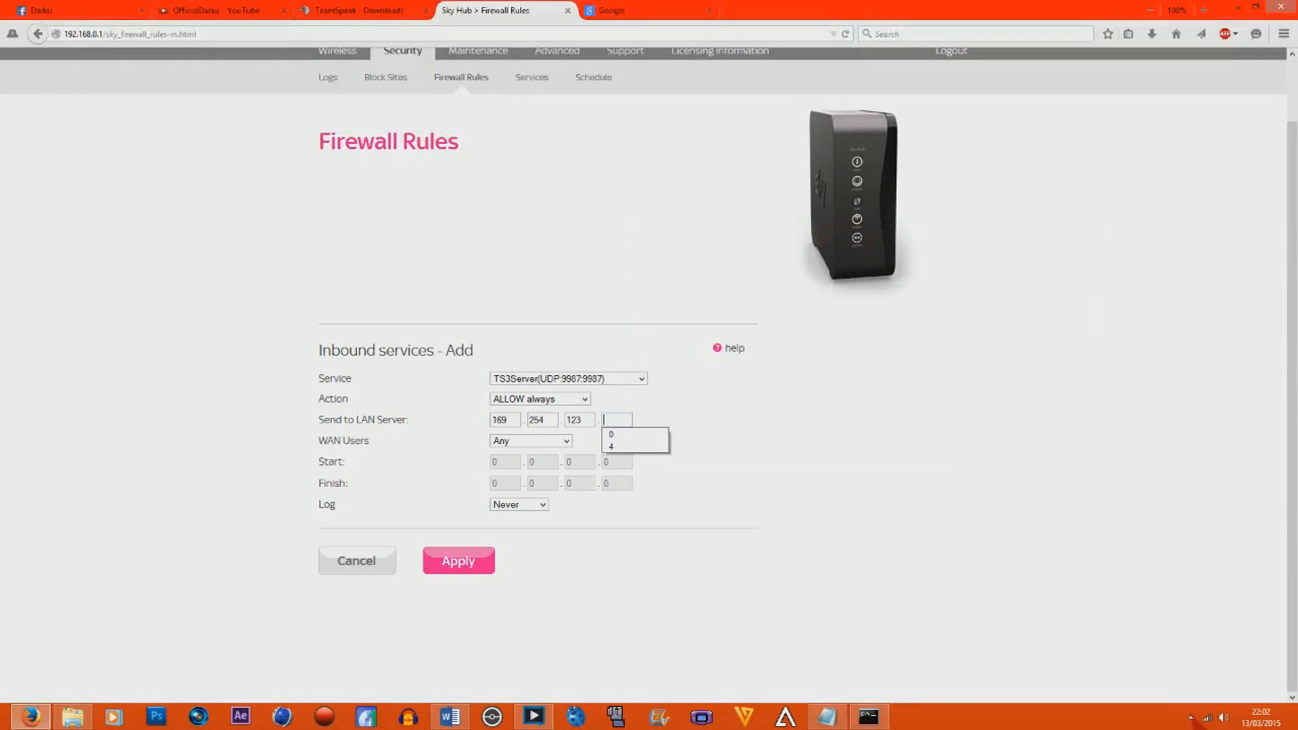
text(6)
click(868, 716)
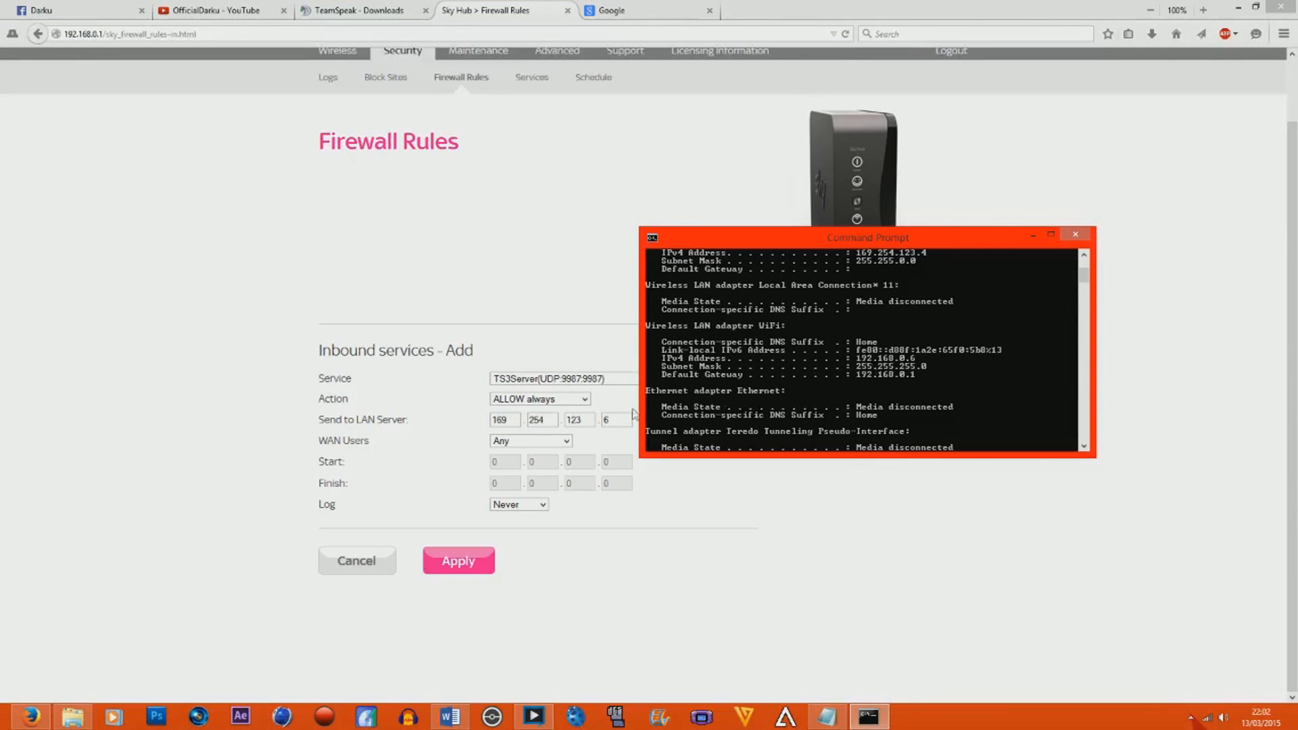
click(518, 434)
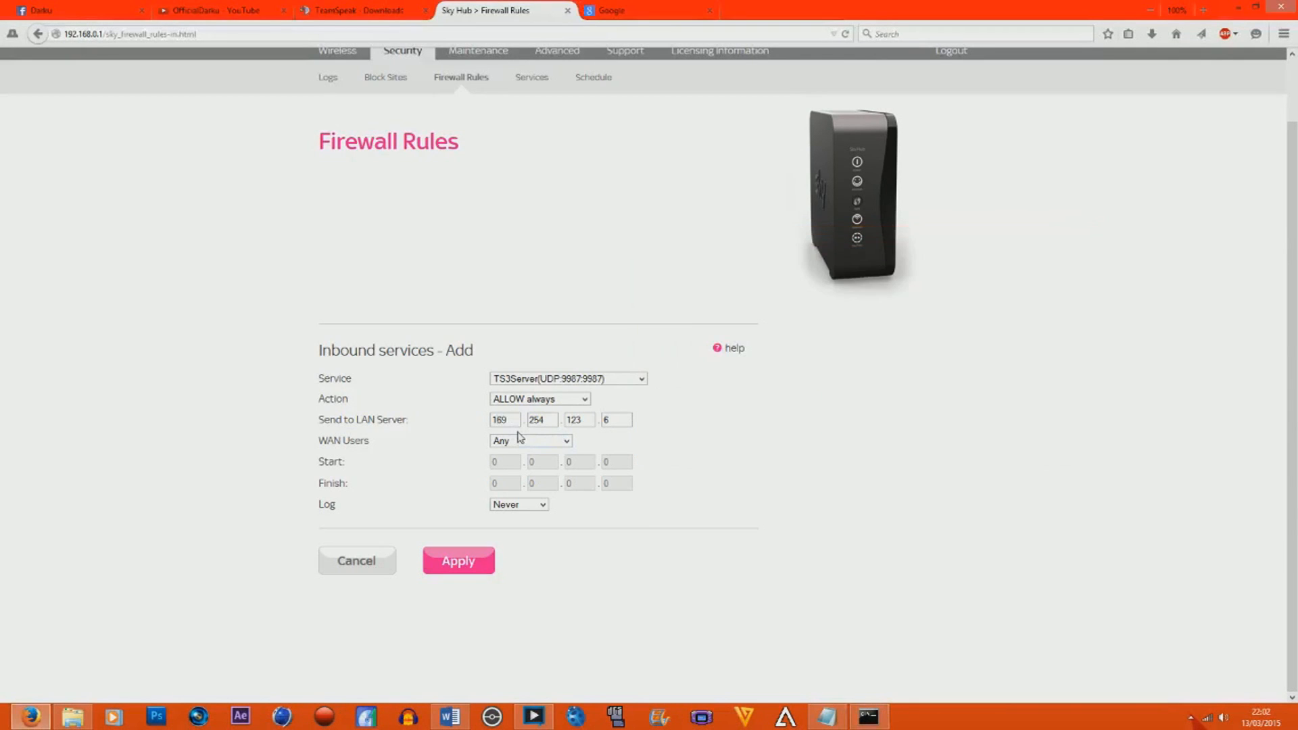
click(868, 716)
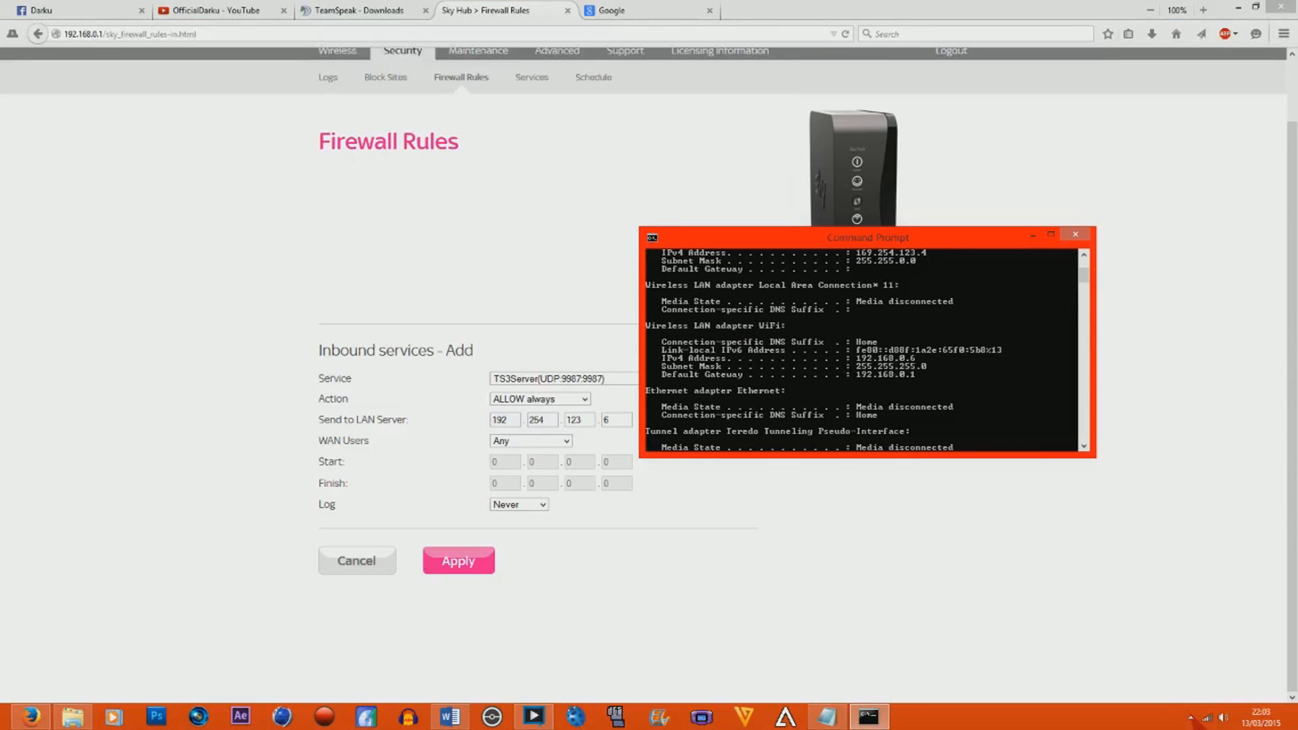
drag(546, 420, 528, 420)
text(168)
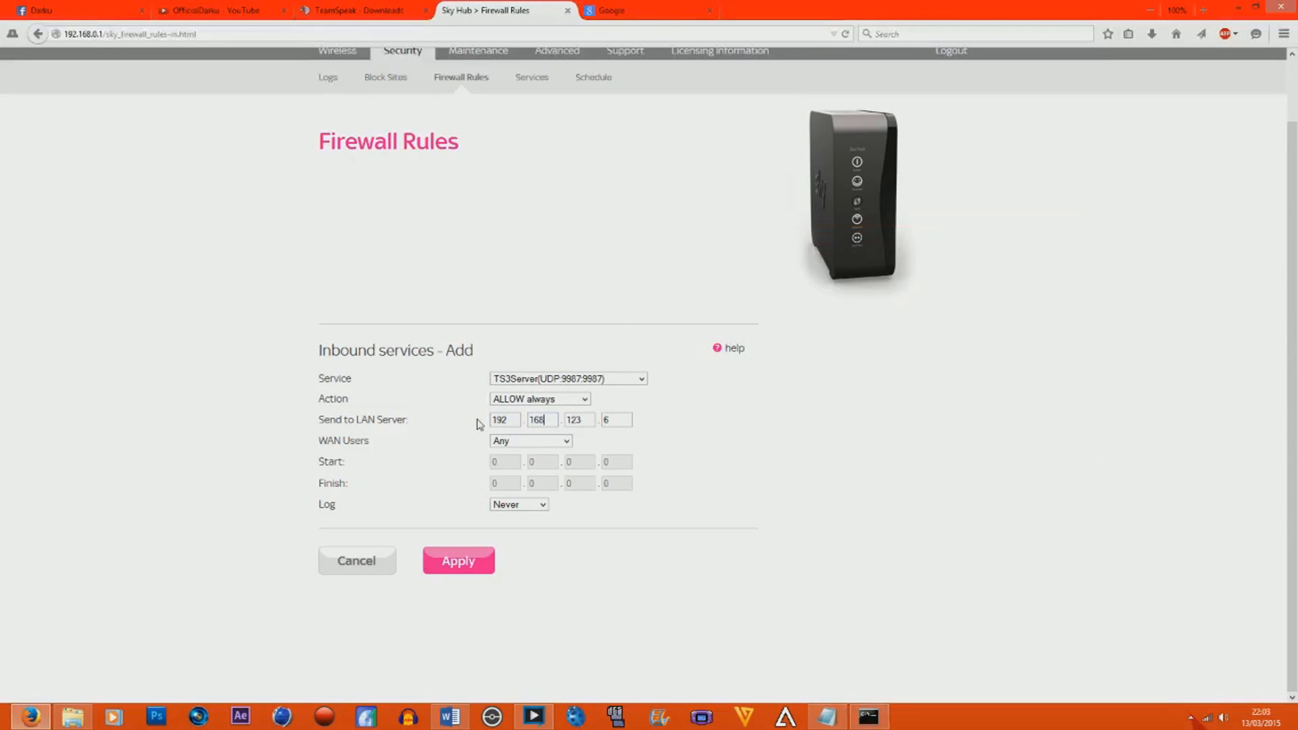
click(868, 716)
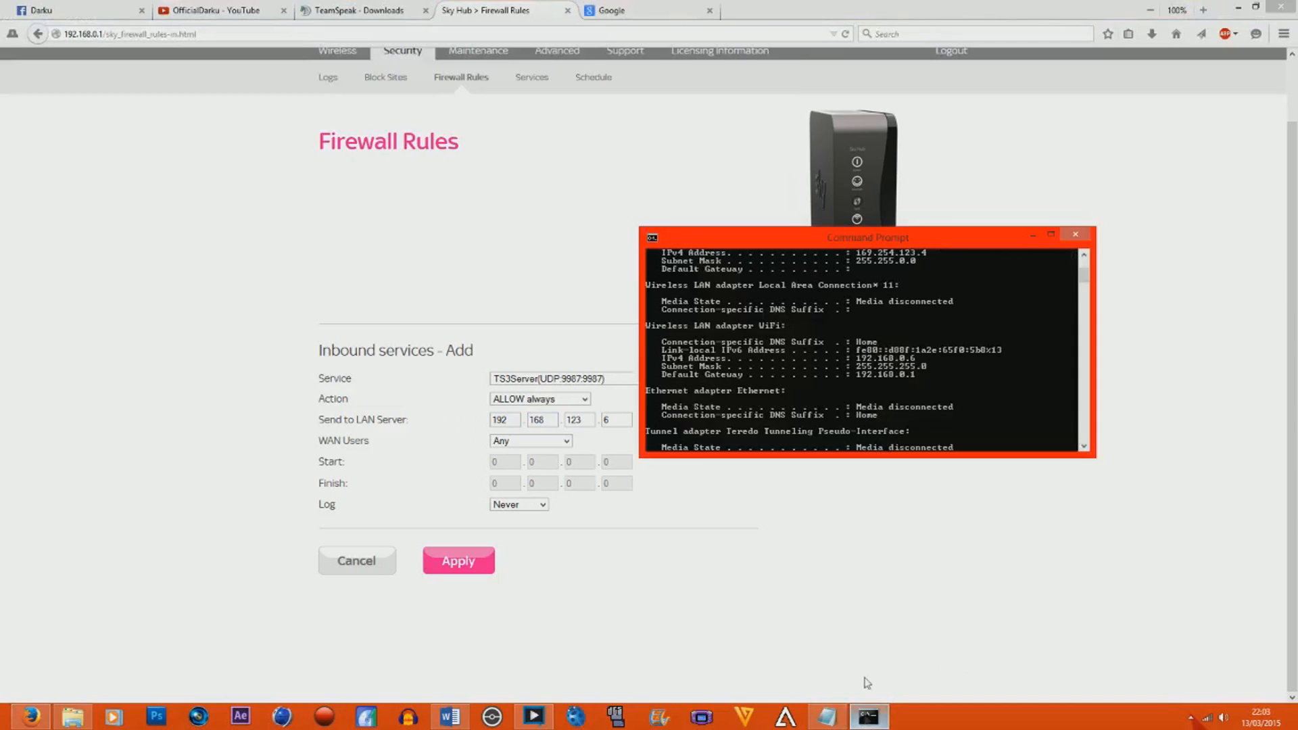
click(565, 433)
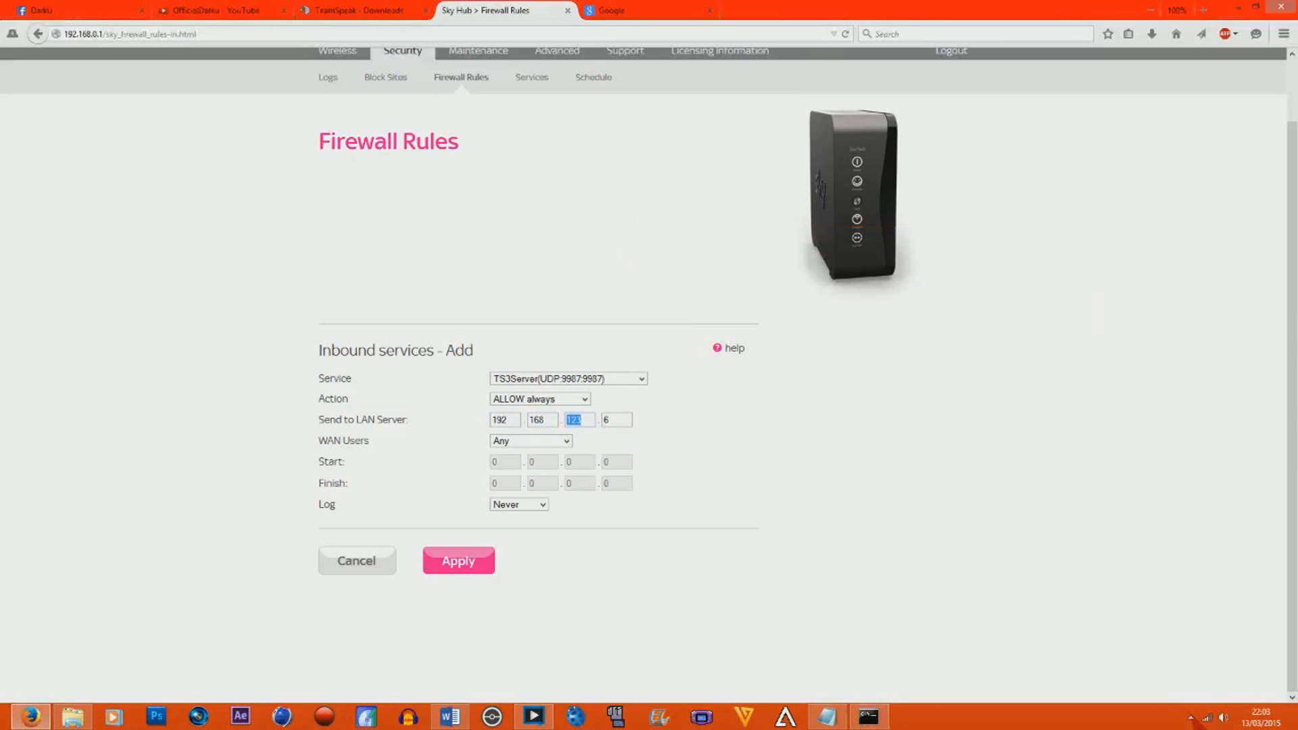
text(0)
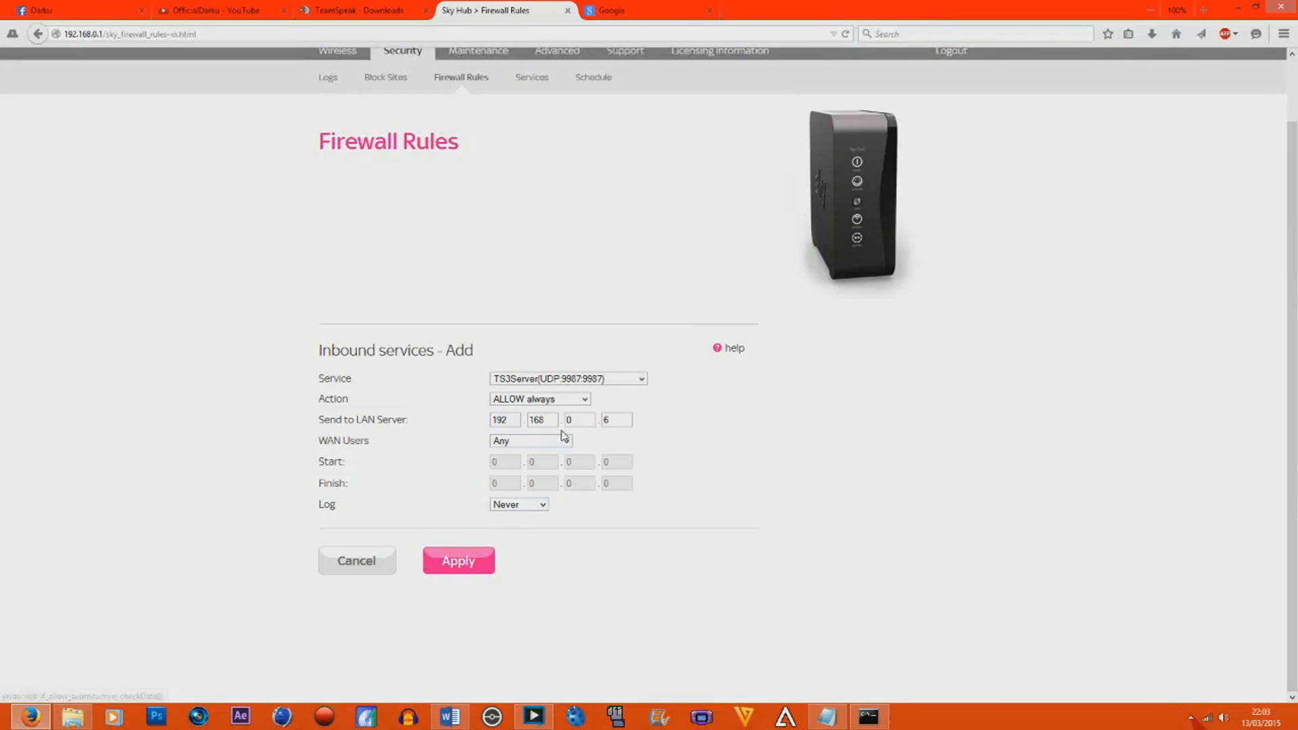
click(459, 561)
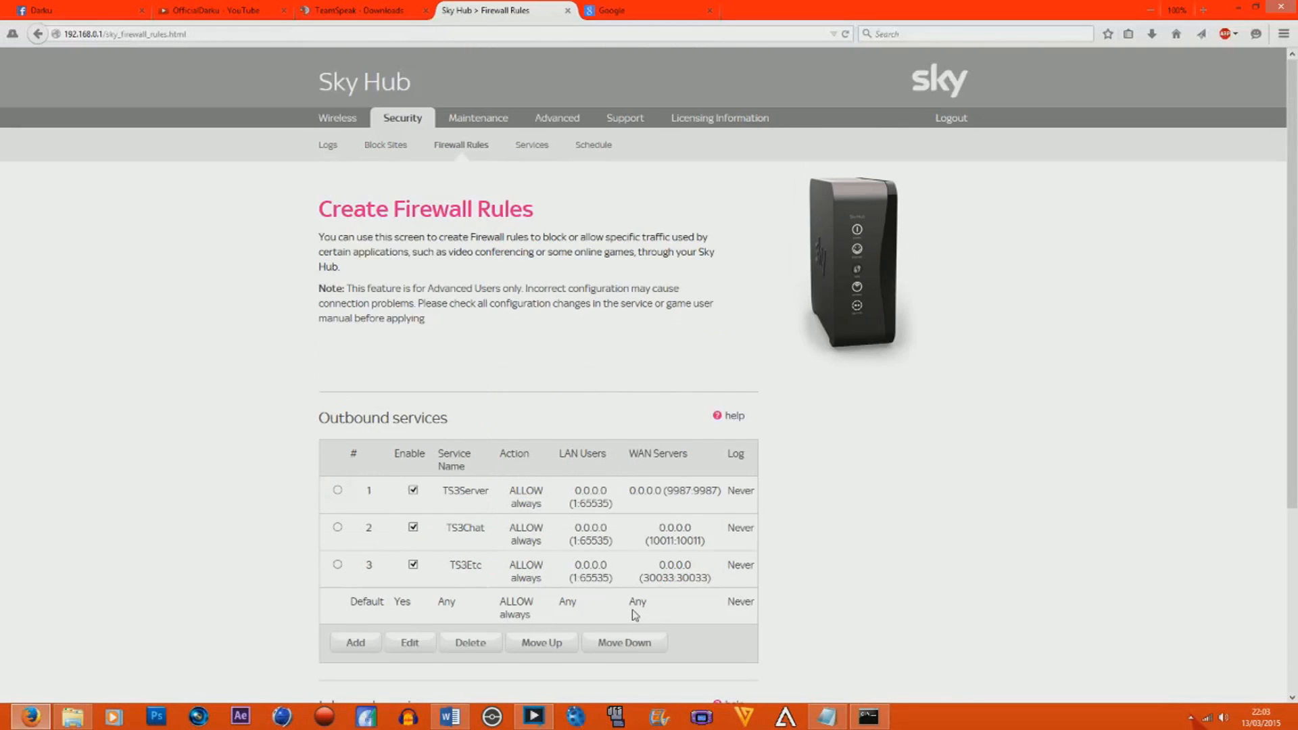
Start a new inbound firewall rule for the TS3Chat service, TCP 10011, with the action ALLOW always.
scroll(610, 521, down, 4)
click(364, 607)
click(534, 448)
drag(641, 518, 638, 630)
click(592, 655)
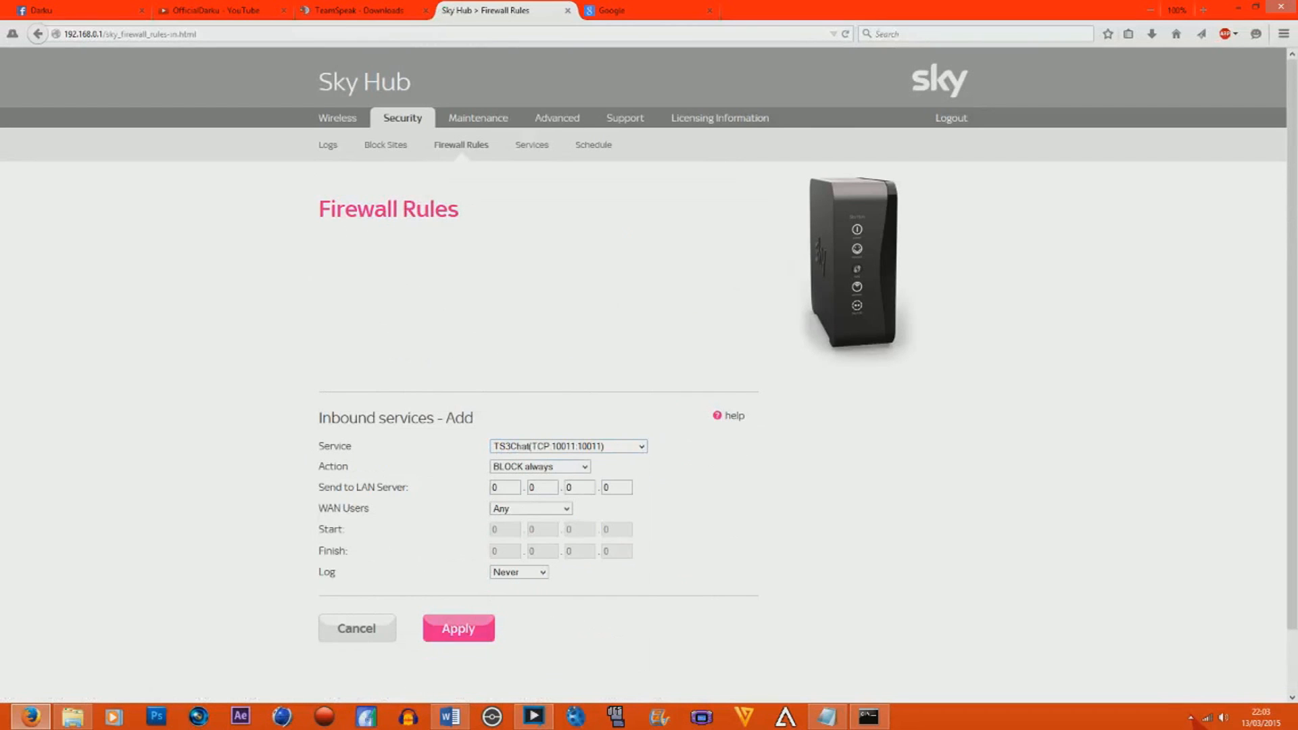
click(561, 468)
click(524, 501)
Enter 169 as the first part of the Send to LAN Server address and clear the second part.
double_click(495, 487)
text(169)
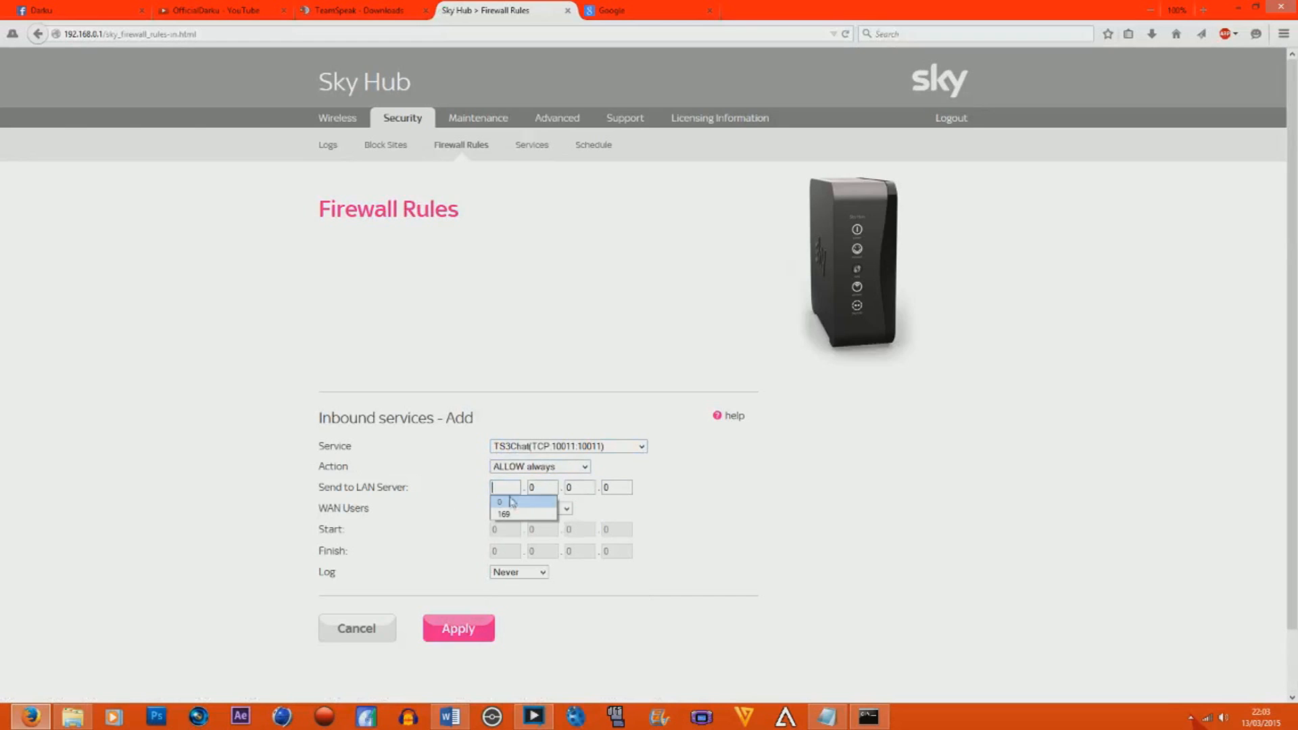
key(Tab)
key(BackSpace)
click(541, 488)
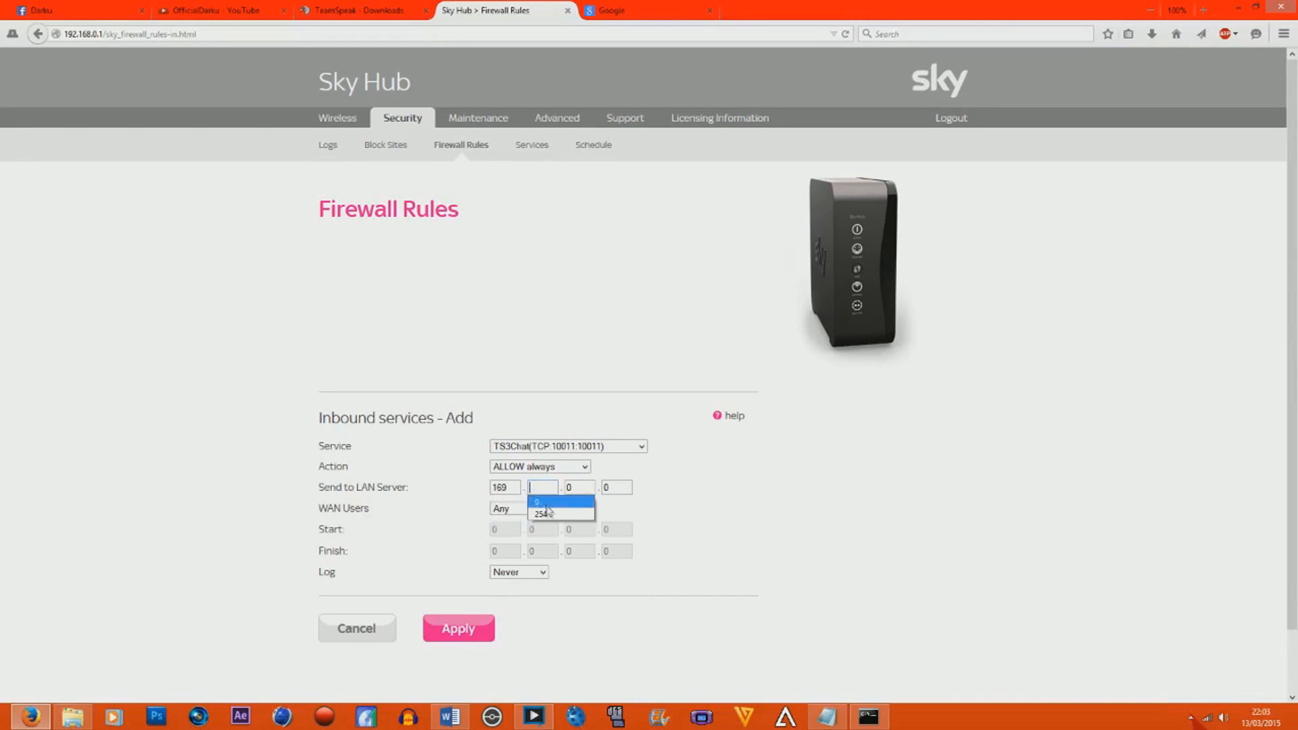
click(696, 507)
Check the WiFi IPv4 address in the Command Prompt and set the first part of the LAN server address to 192.
click(868, 717)
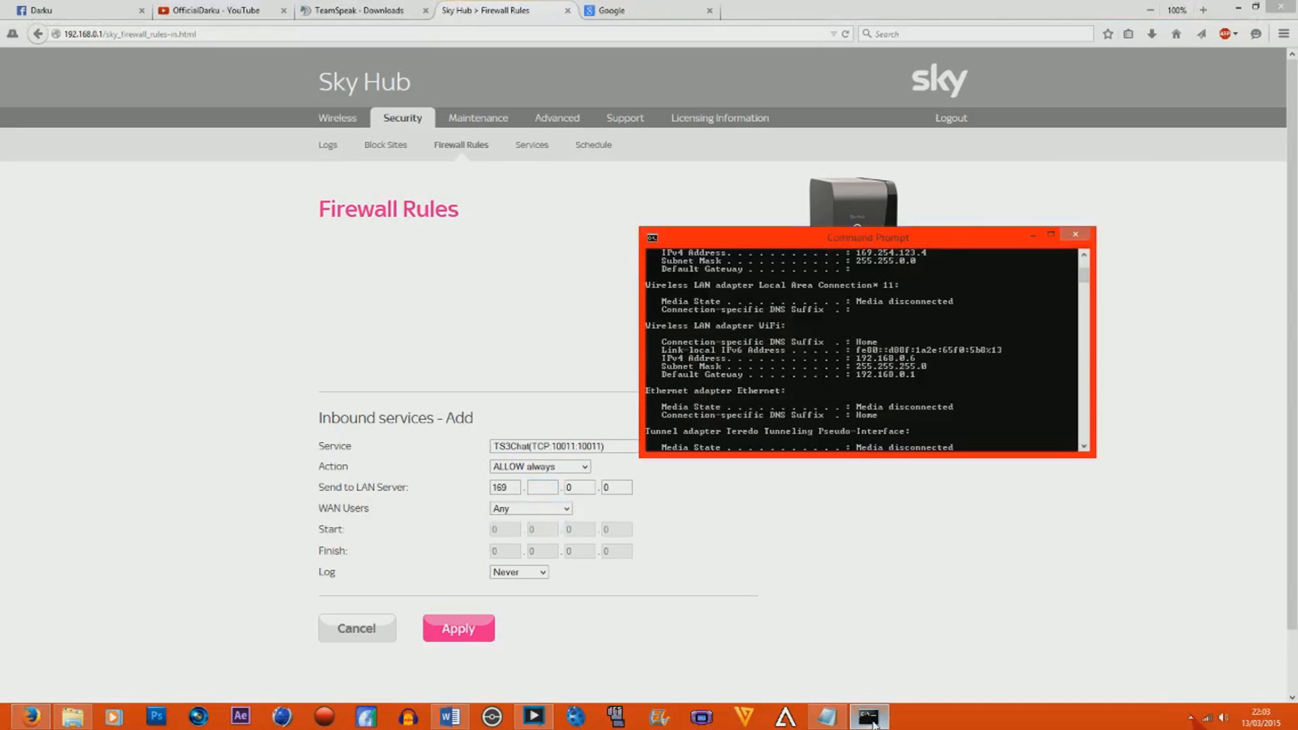
click(869, 717)
text(192)
Arrange the browser and Command Prompt windows side by side so the address form and the IPv4 address are both visible.
click(869, 717)
click(1256, 6)
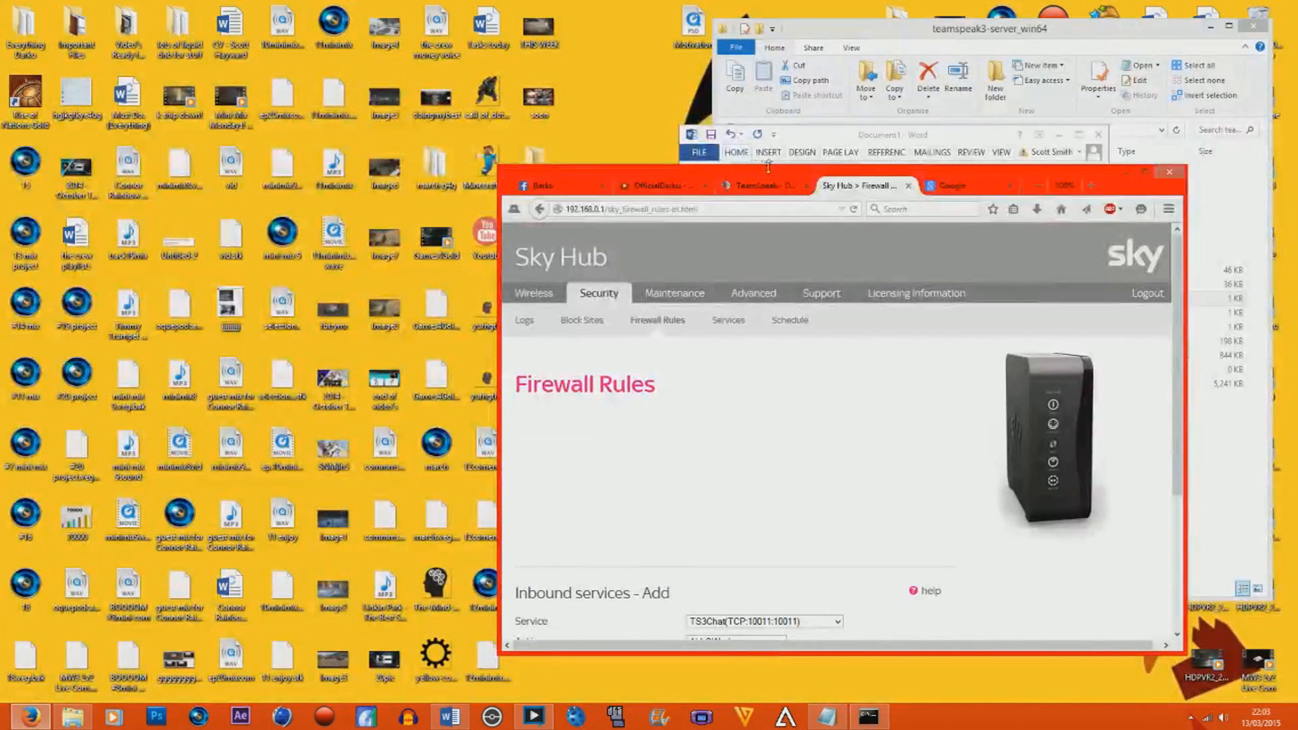
drag(775, 176, 265, 62)
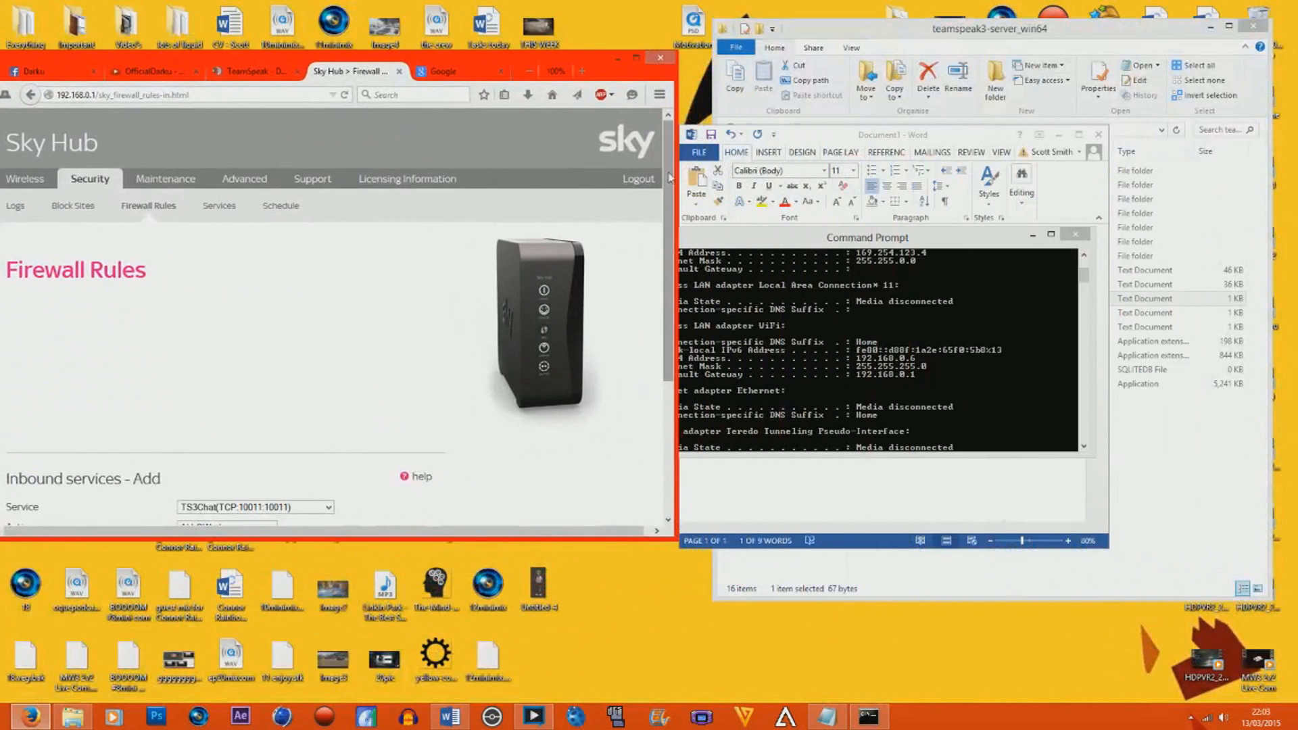
scroll(655, 298, down, 3)
scroll(655, 297, down, 3)
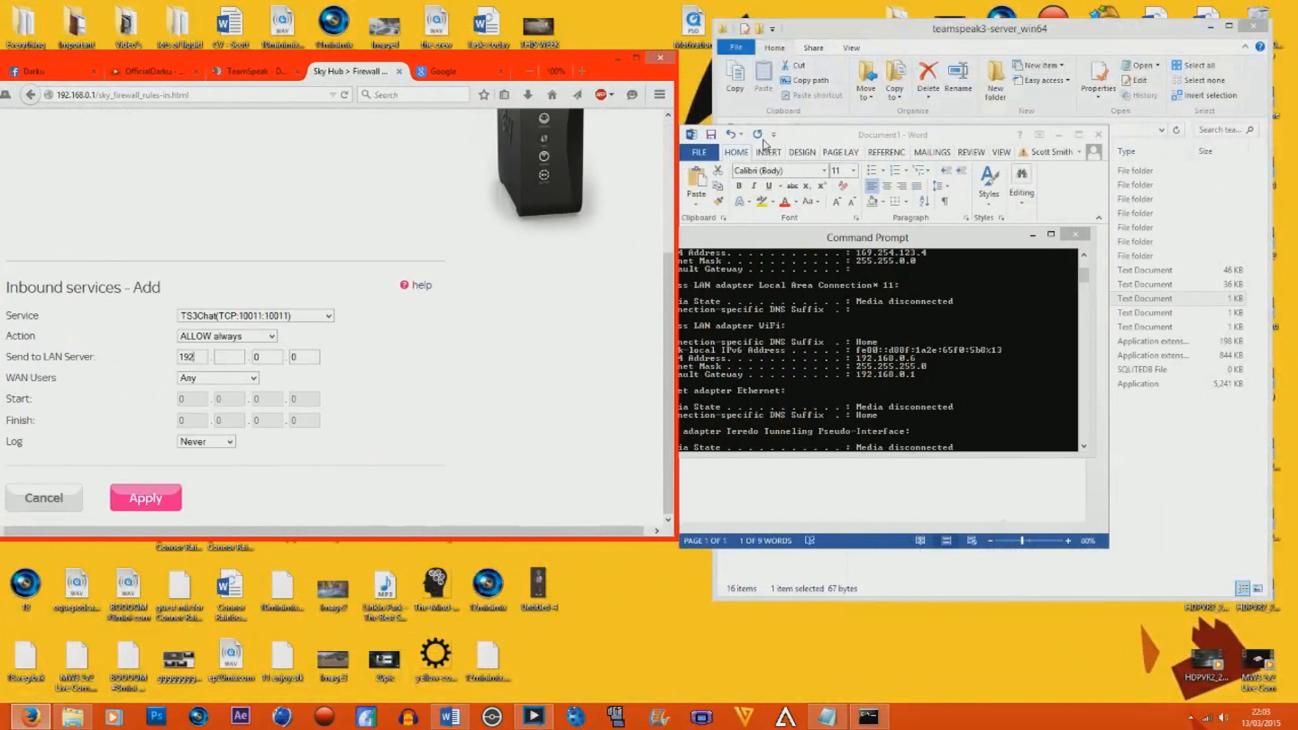
drag(767, 235, 909, 181)
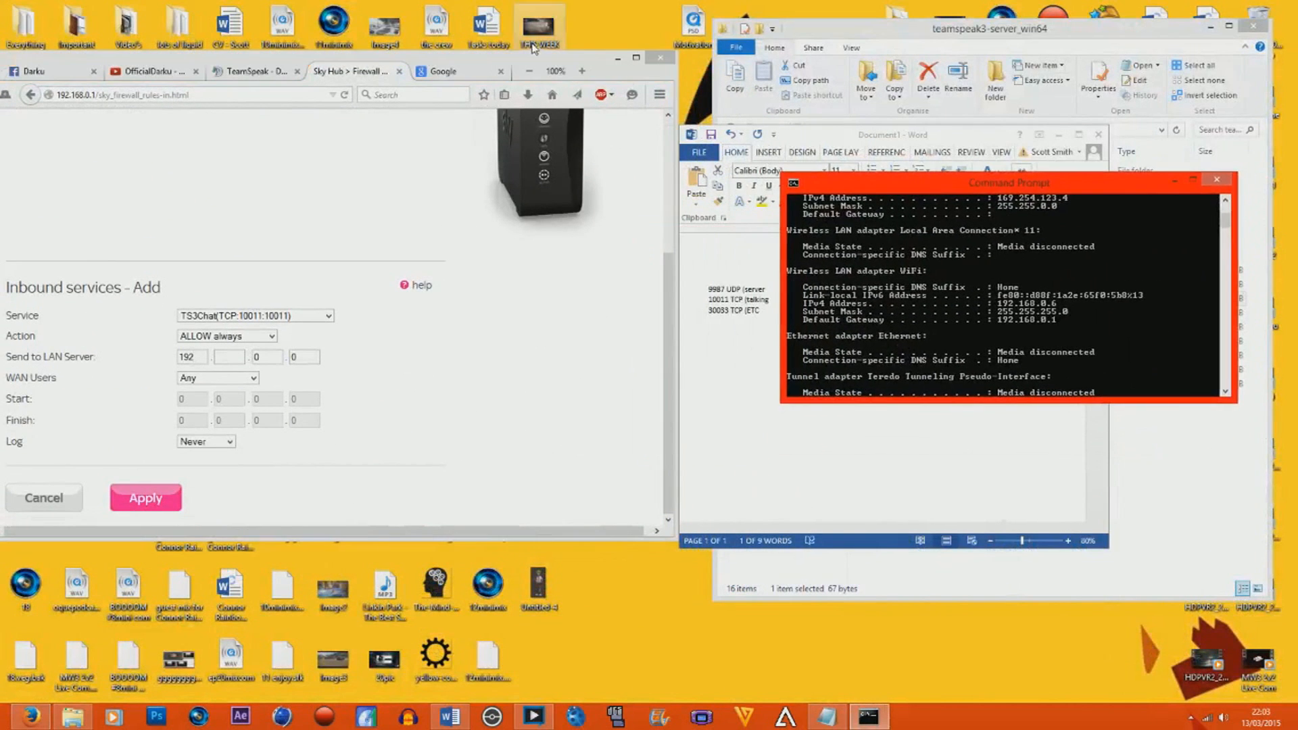
drag(534, 60, 570, 59)
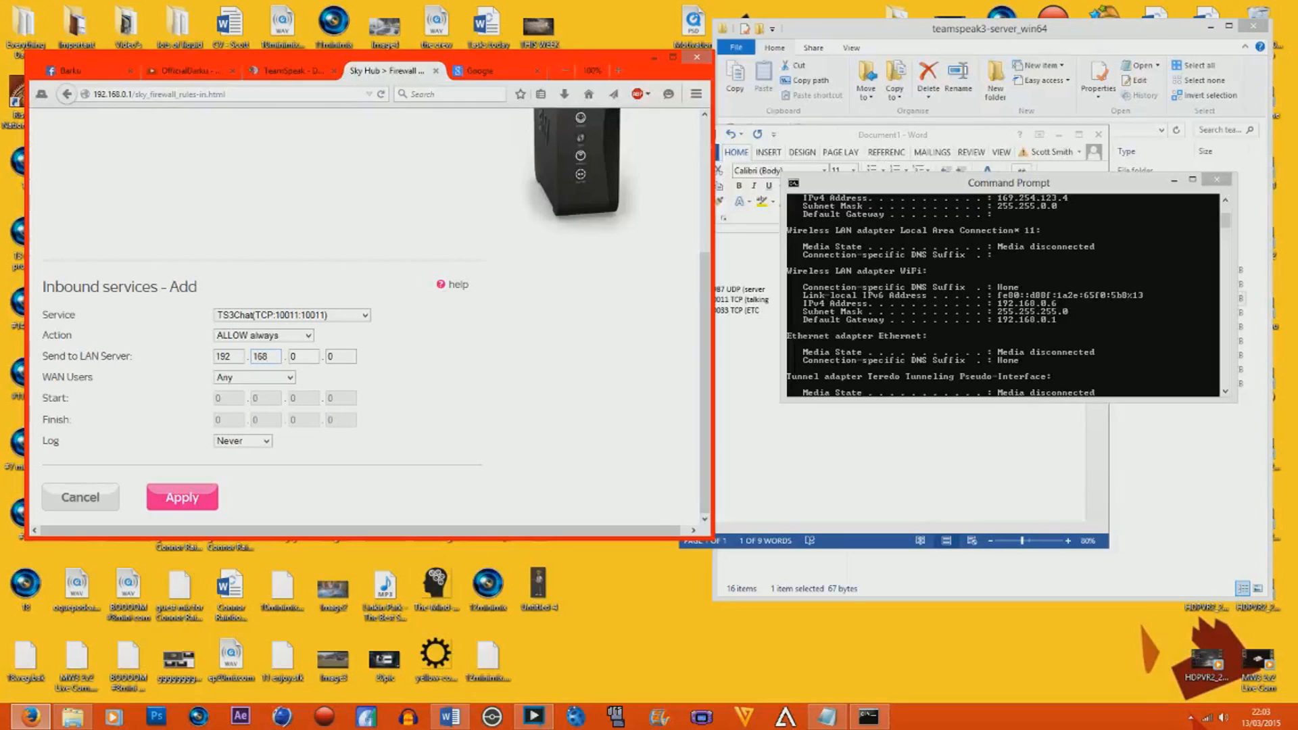
Complete the Send to LAN Server address as 192.168.0.6 and apply the inbound TS3Chat rule.
key(Tab)
key(Tab)
text(6)
click(336, 372)
click(189, 499)
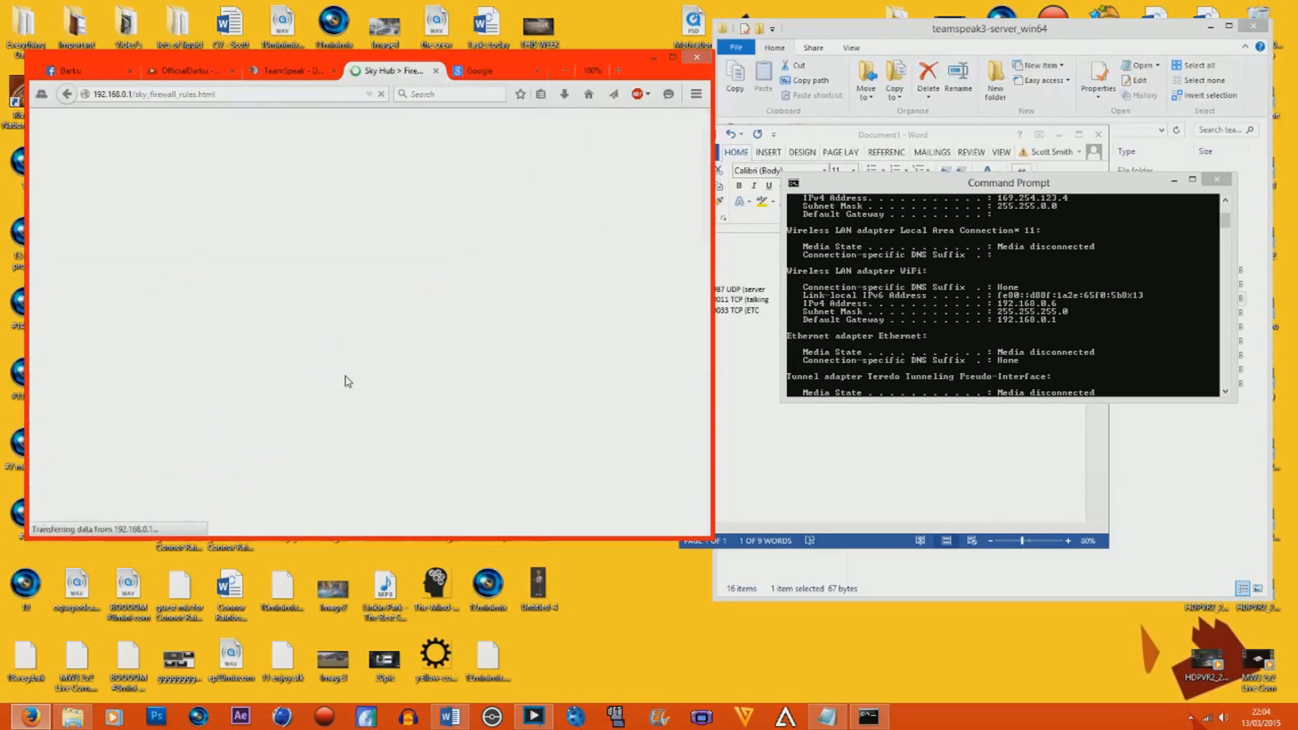
scroll(453, 346, down, 10)
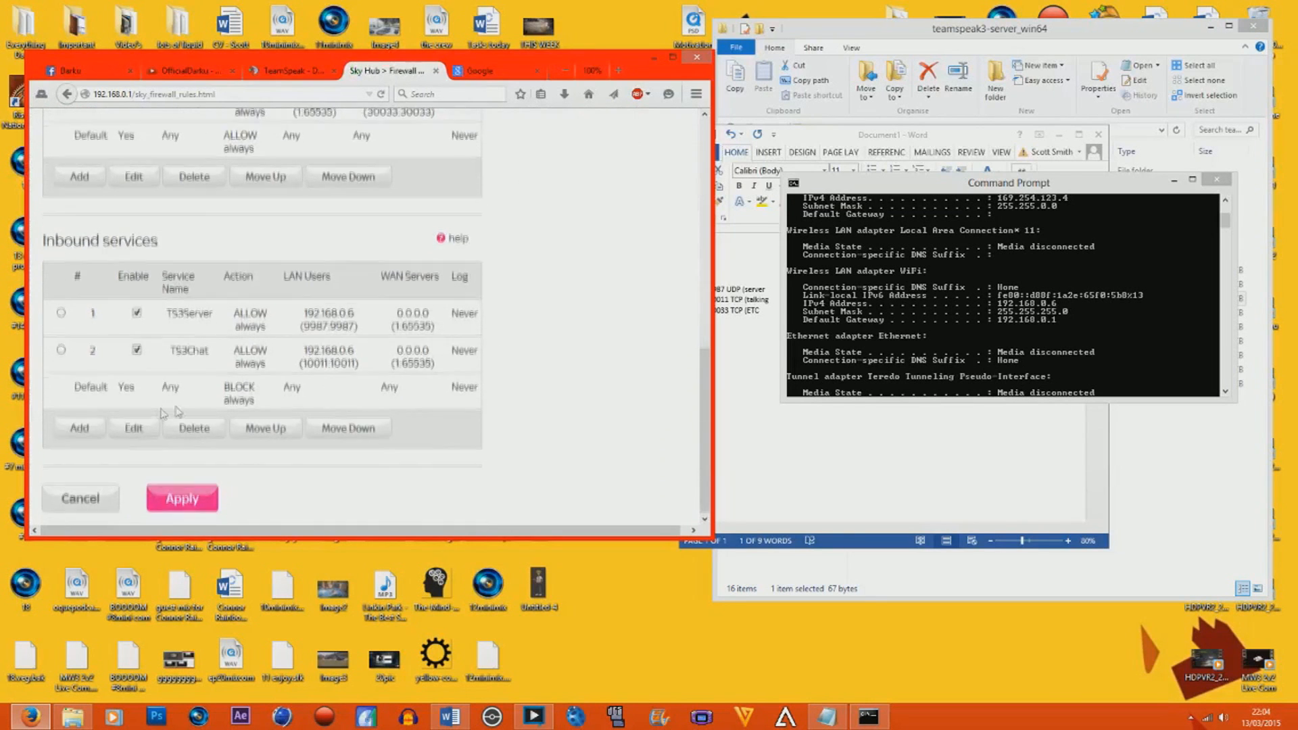
Add an inbound firewall rule for the TS3Etc (TCP:30033:30033) service with the action ALLOW always.
click(78, 428)
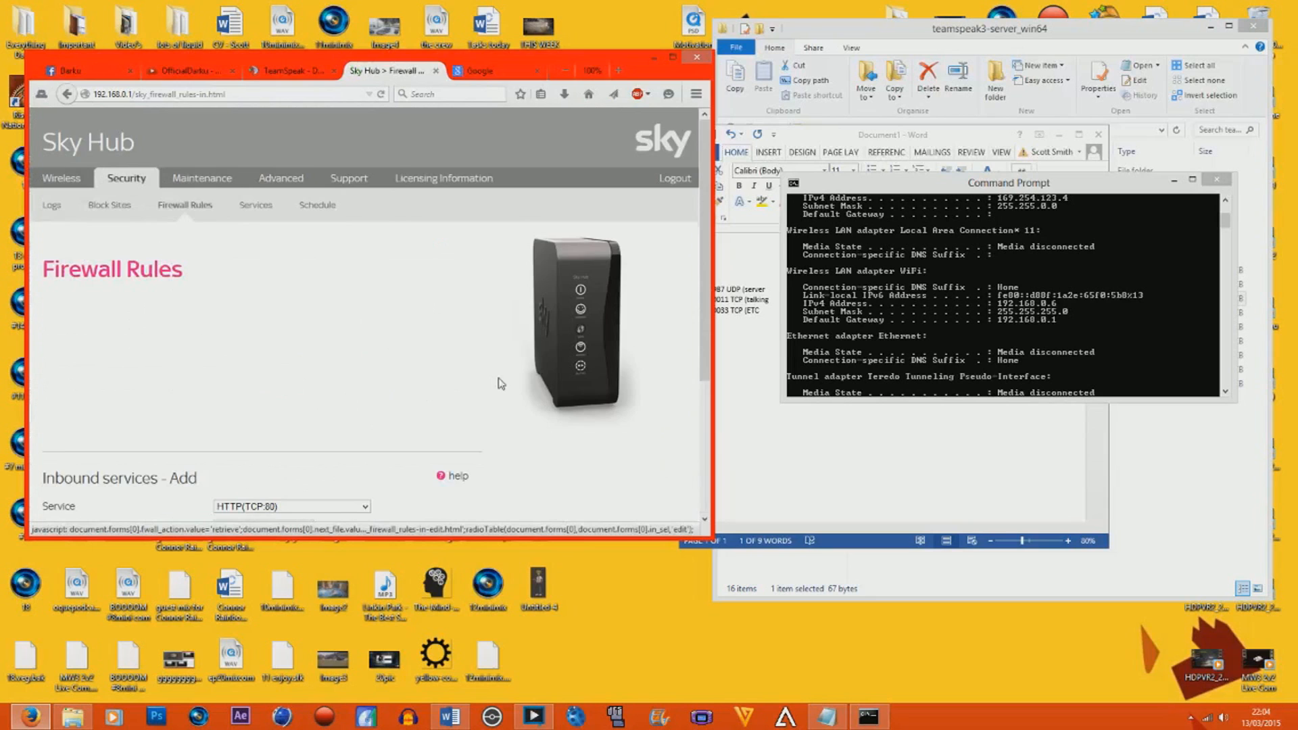
scroll(495, 380, down, 3)
click(364, 316)
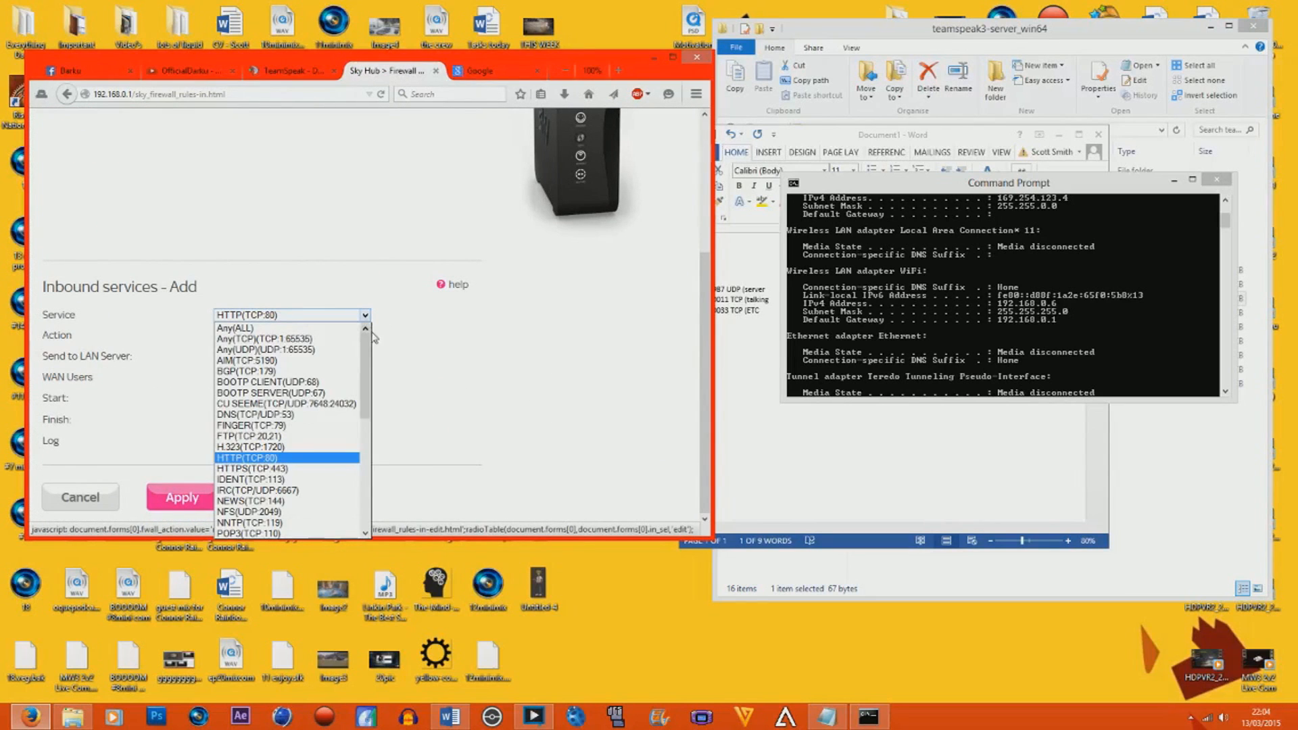
drag(367, 365, 371, 472)
click(243, 533)
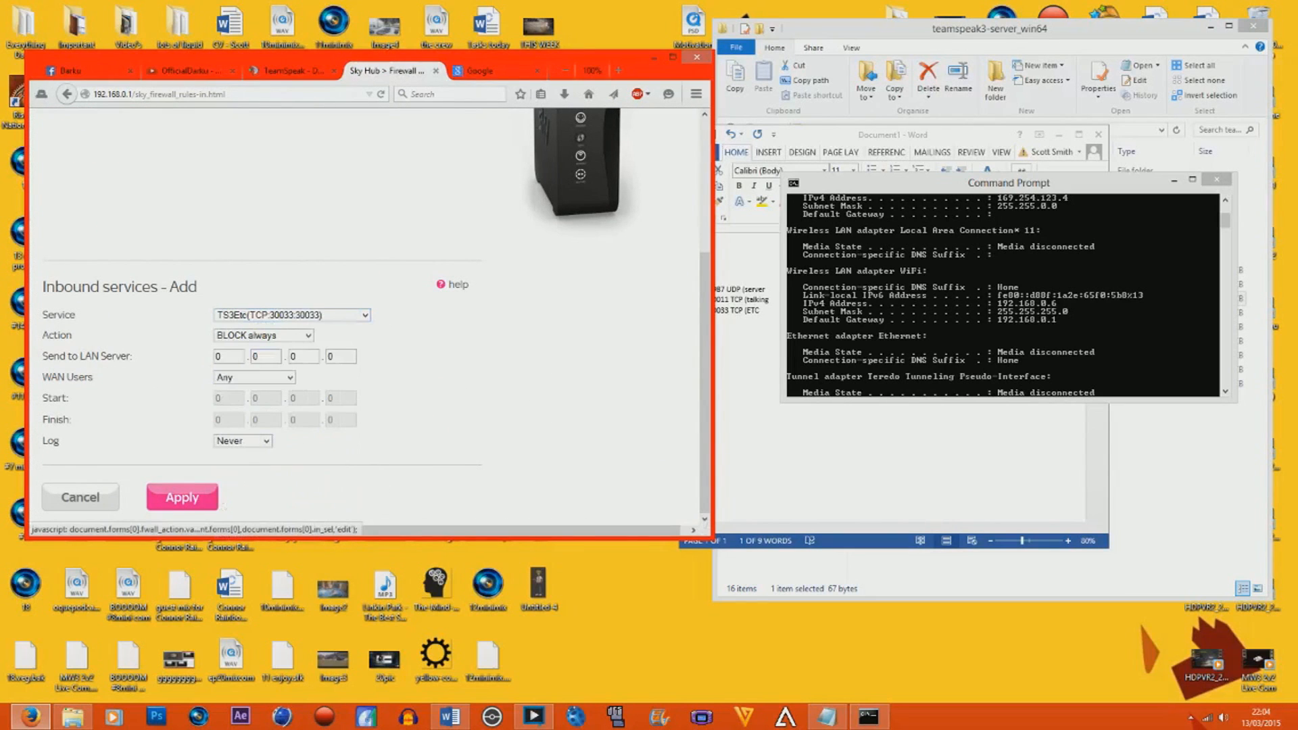
click(260, 336)
Set the Send to LAN Server address to 192.168.0.6 and apply the inbound TS3Etc rule.
click(221, 357)
text(1)
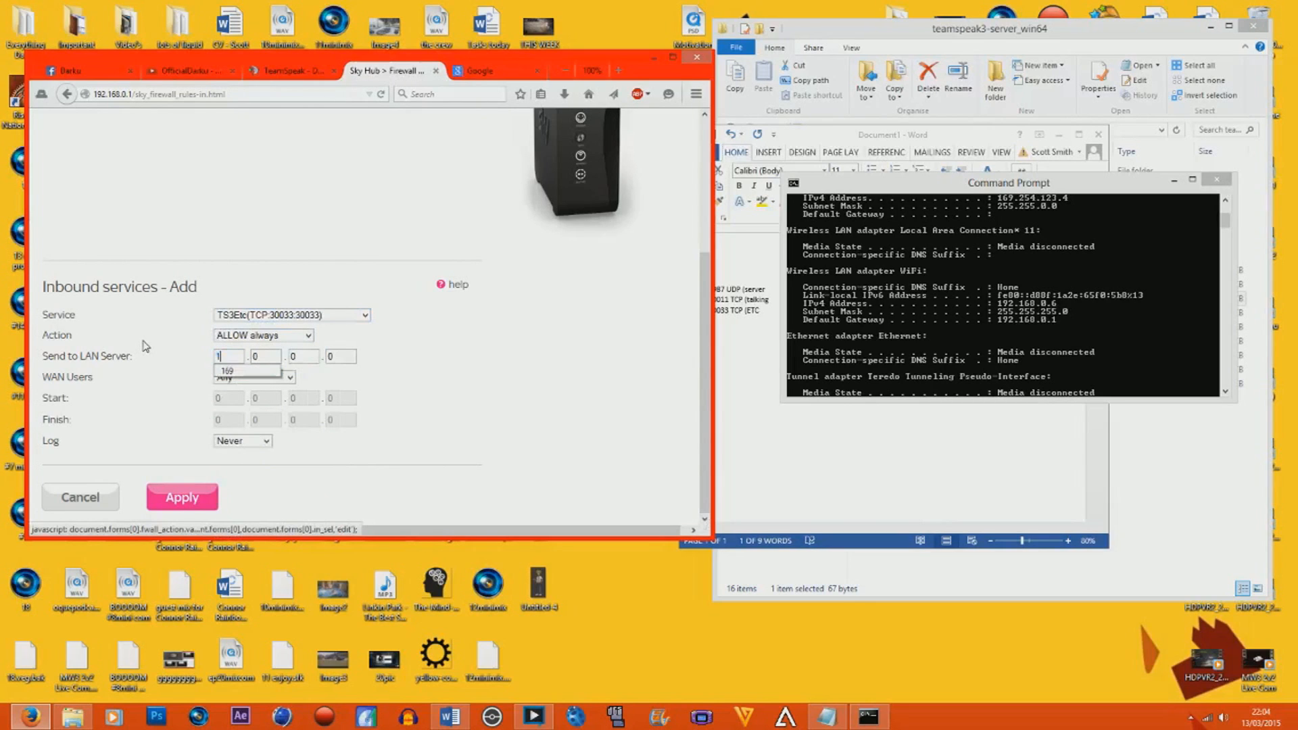
text(92)
text(6)
click(352, 371)
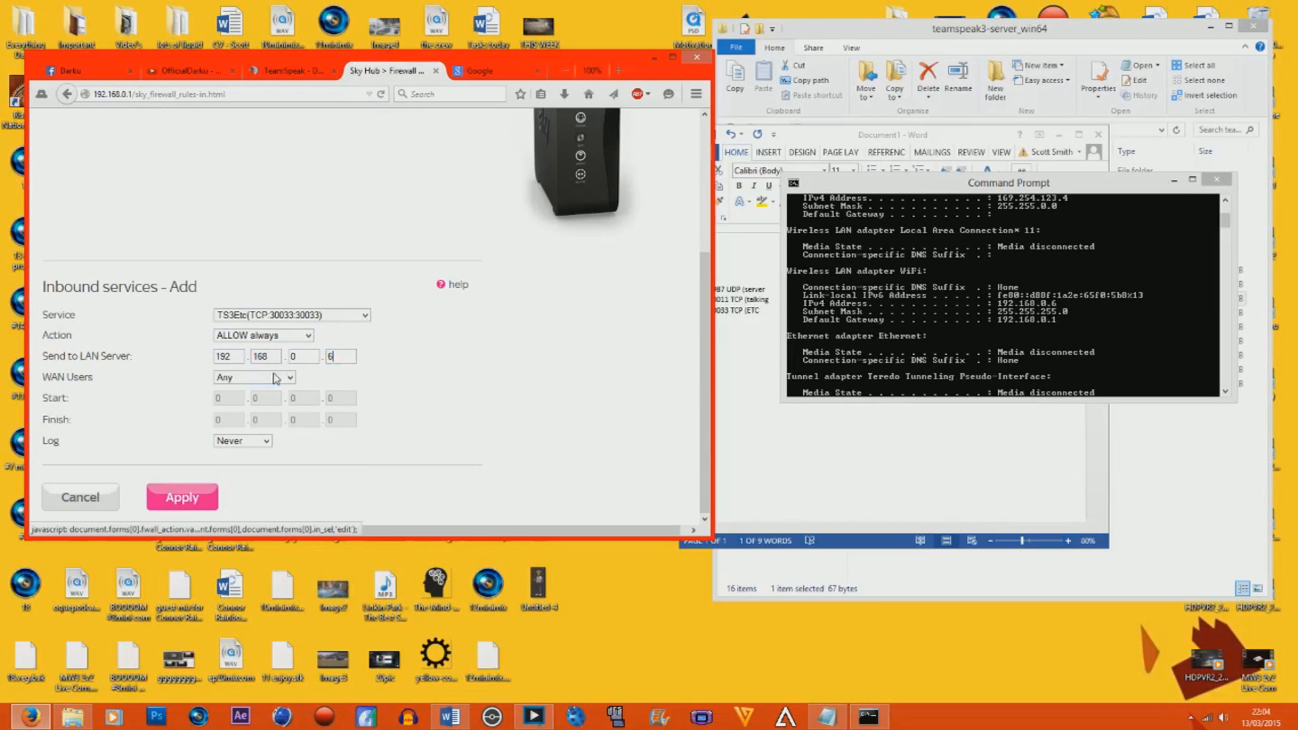
click(184, 502)
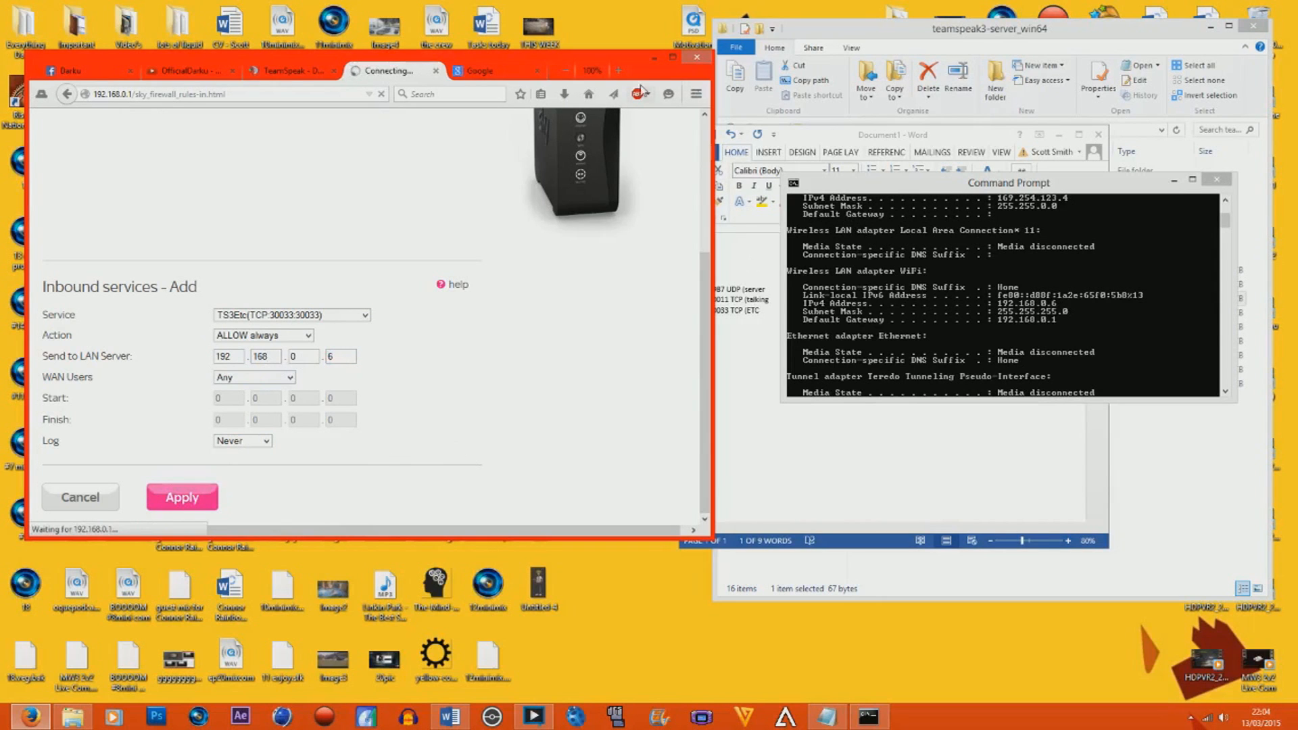
Maximize the browser, review the outbound and inbound rules for TS3Server, TS3Chat and TS3Etc, and apply them.
click(673, 57)
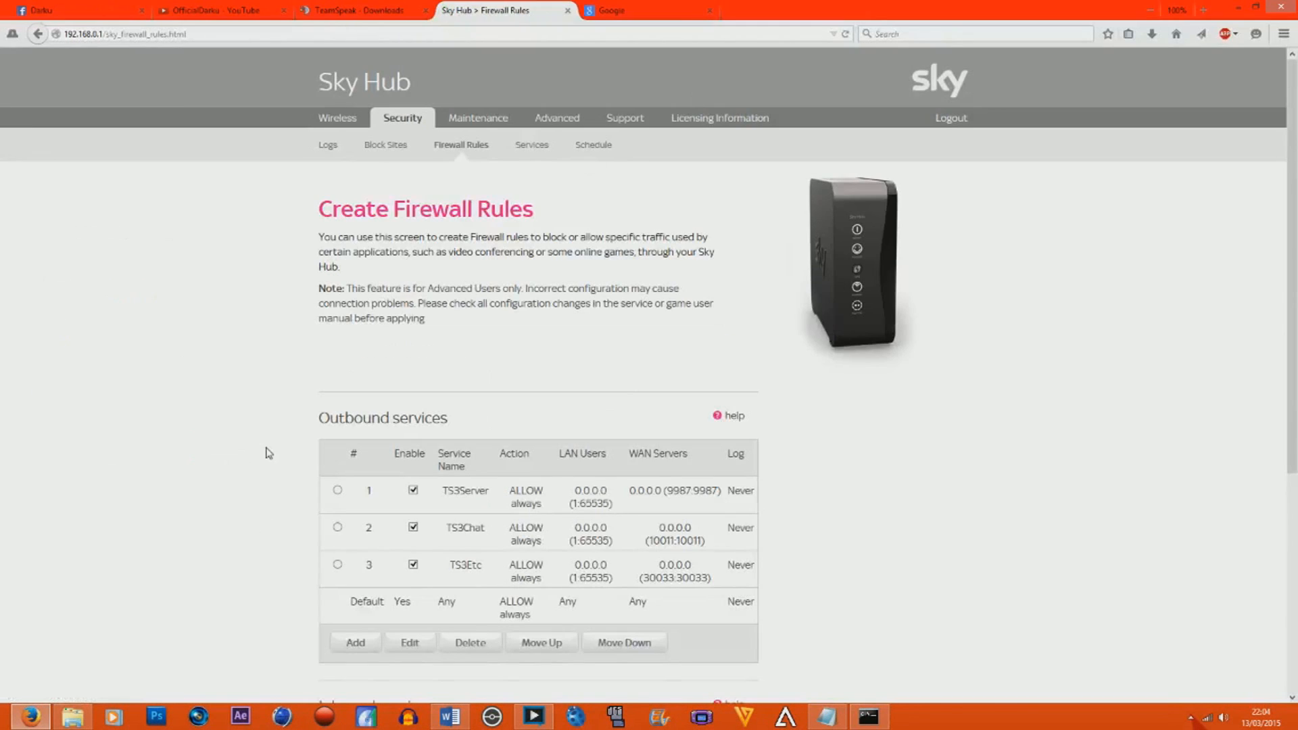
scroll(261, 450, down, 5)
click(338, 165)
click(337, 202)
click(337, 238)
click(337, 165)
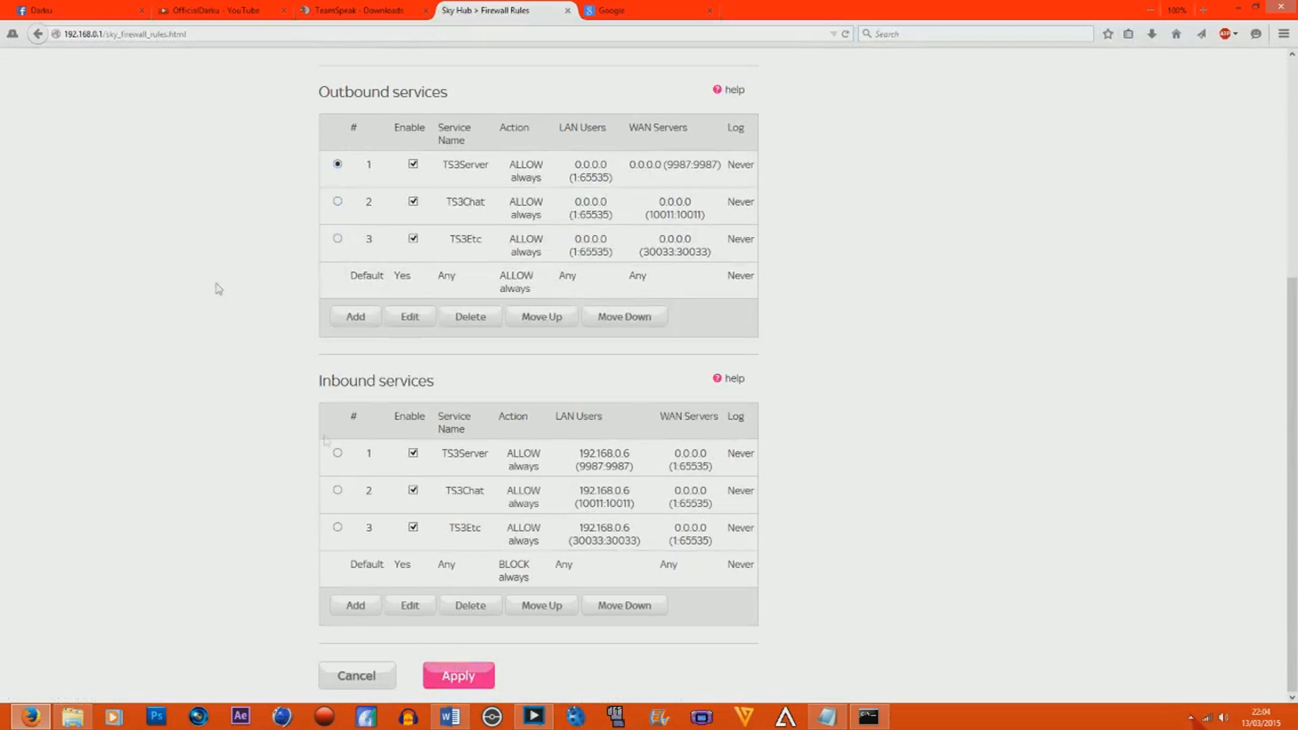
click(477, 679)
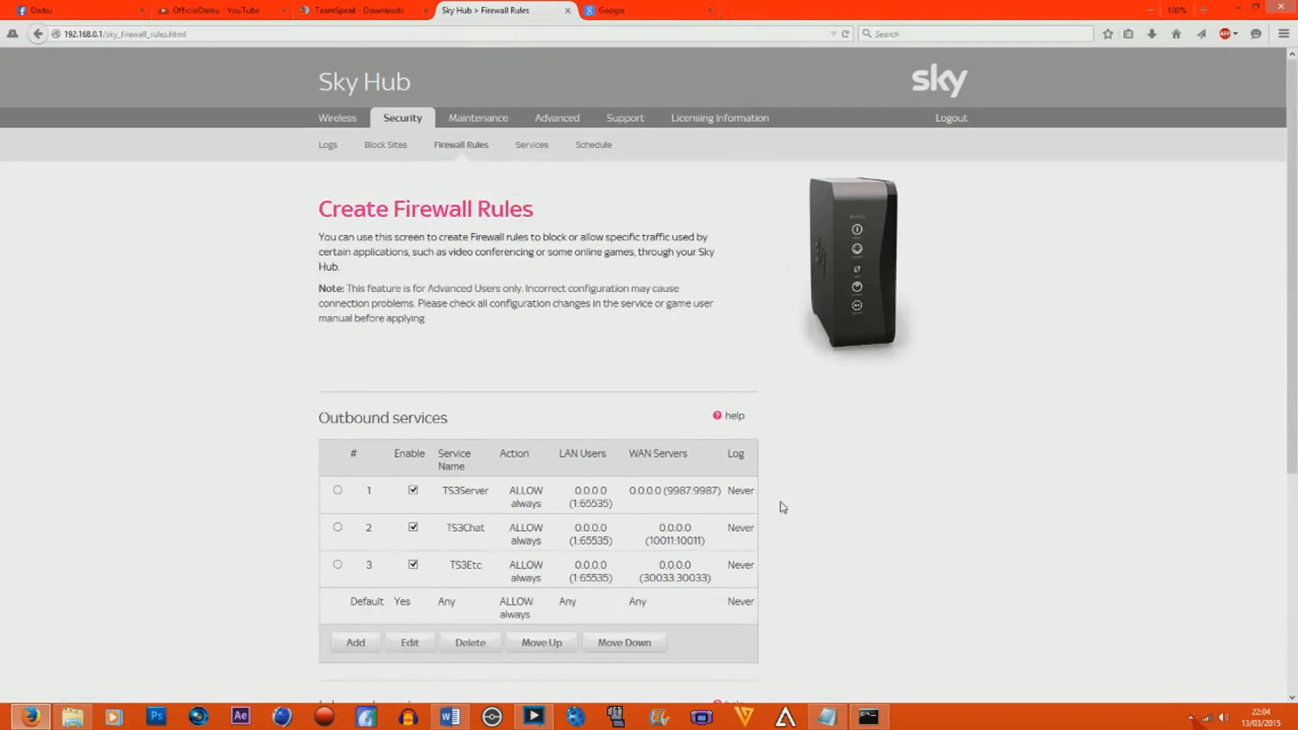
scroll(781, 507, down, 5)
click(460, 677)
scroll(926, 277, down, 3)
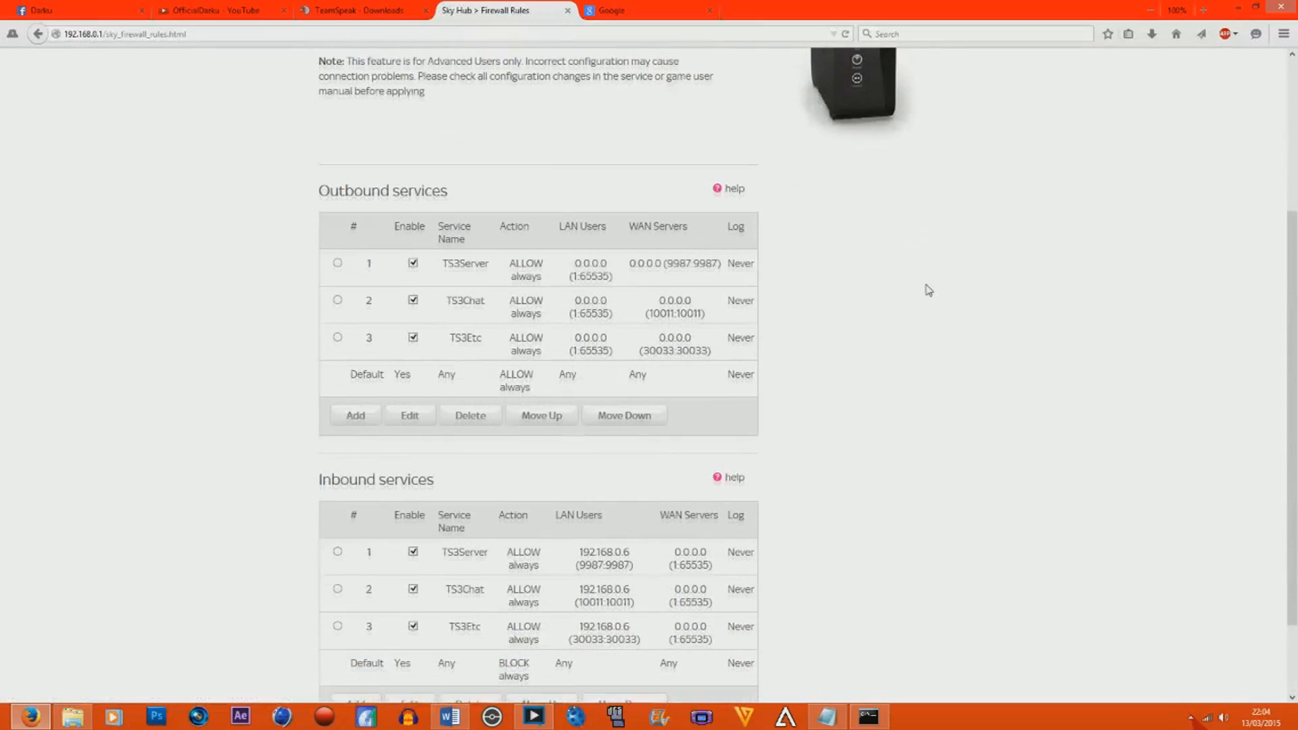
Minimize the browser, close the Command Prompt, put Word away and go back to the TeamSpeak 3 Client folder.
click(1236, 10)
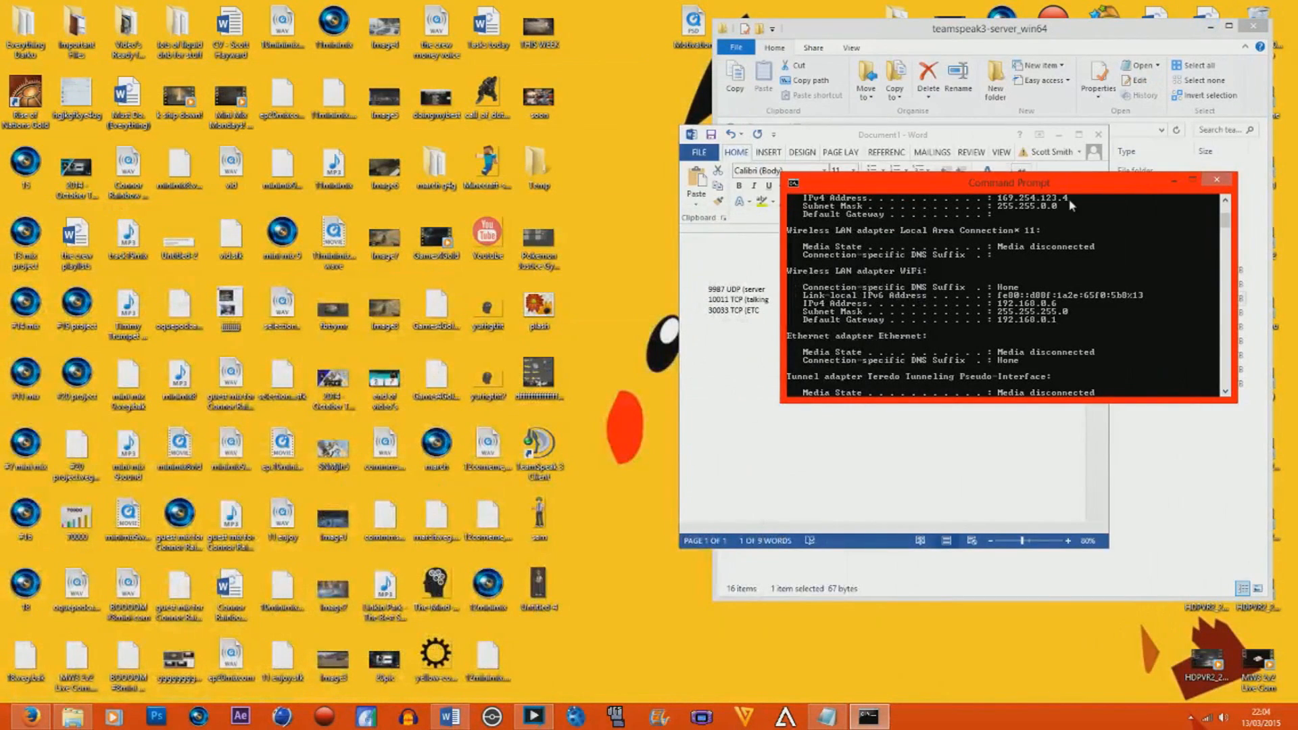
click(1215, 181)
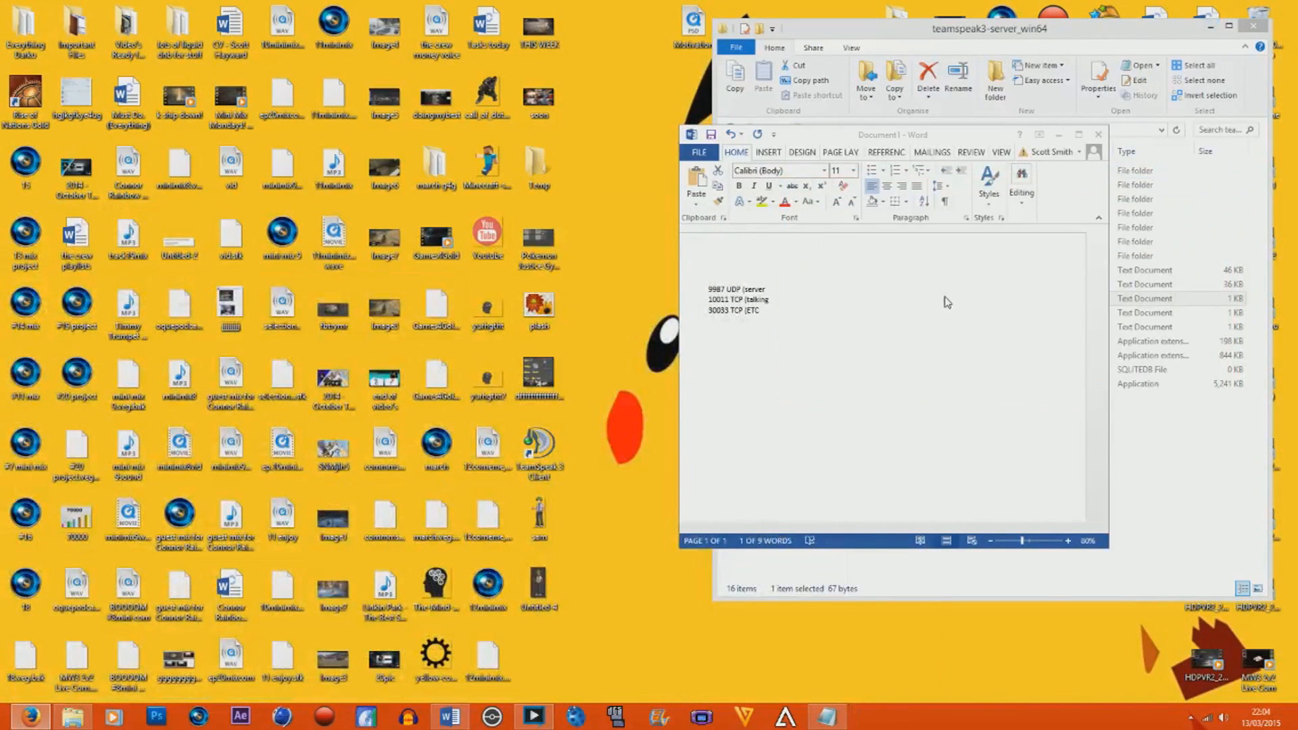
click(1060, 137)
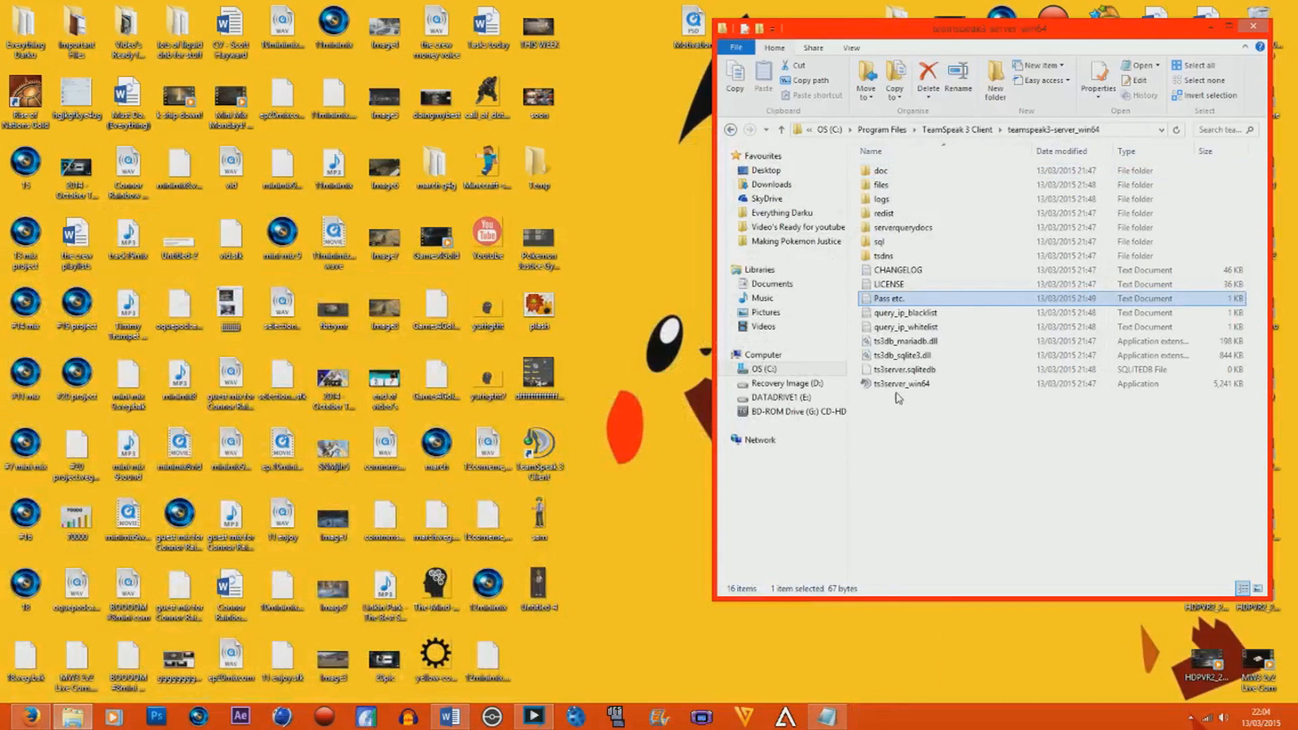
mouse_move(907, 394)
click(731, 129)
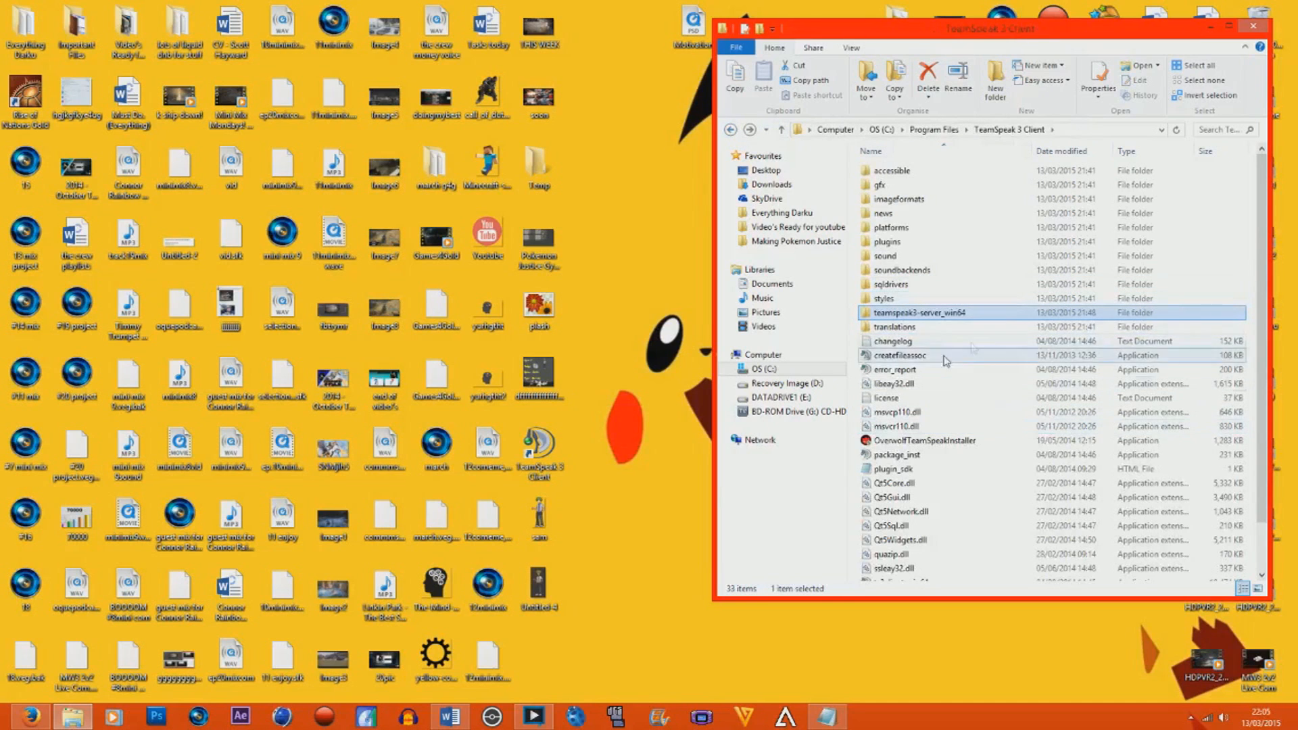
scroll(946, 460, down, 2)
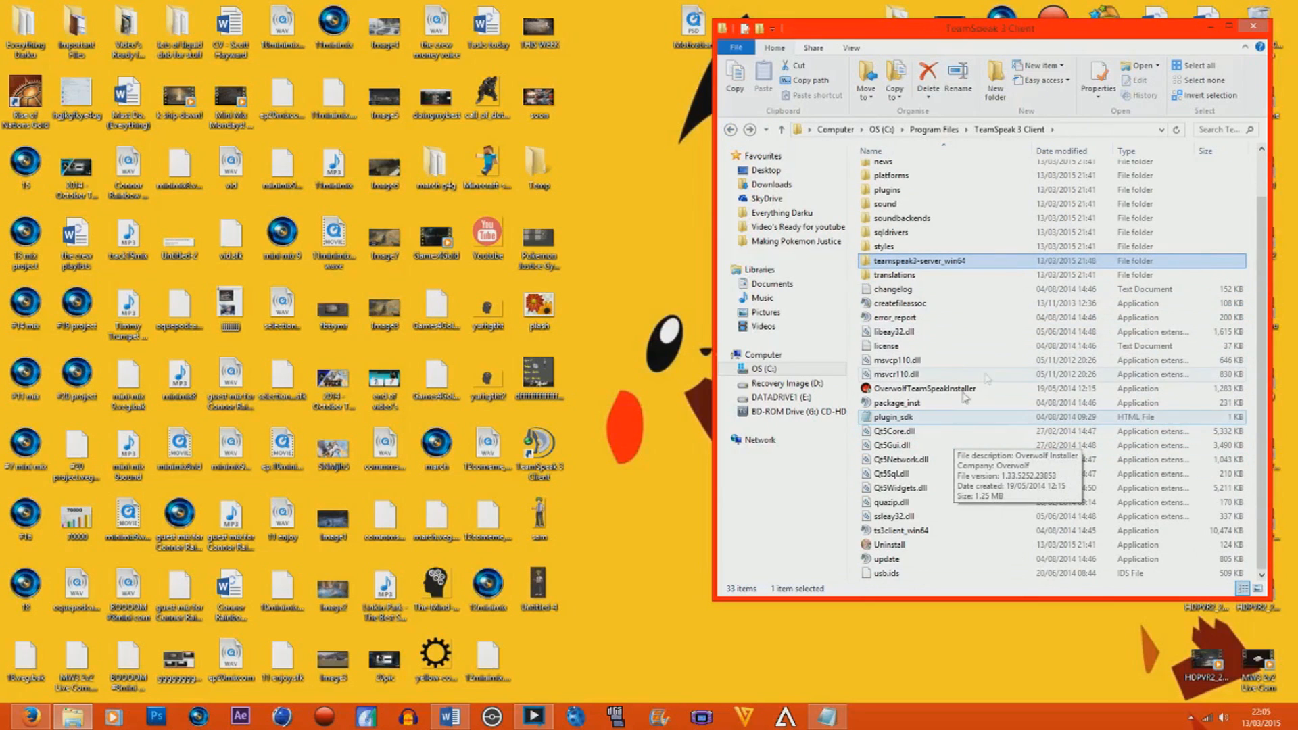
Launch the TeamSpeak 3 Client from the desktop and move its window clear of the folder window.
click(551, 440)
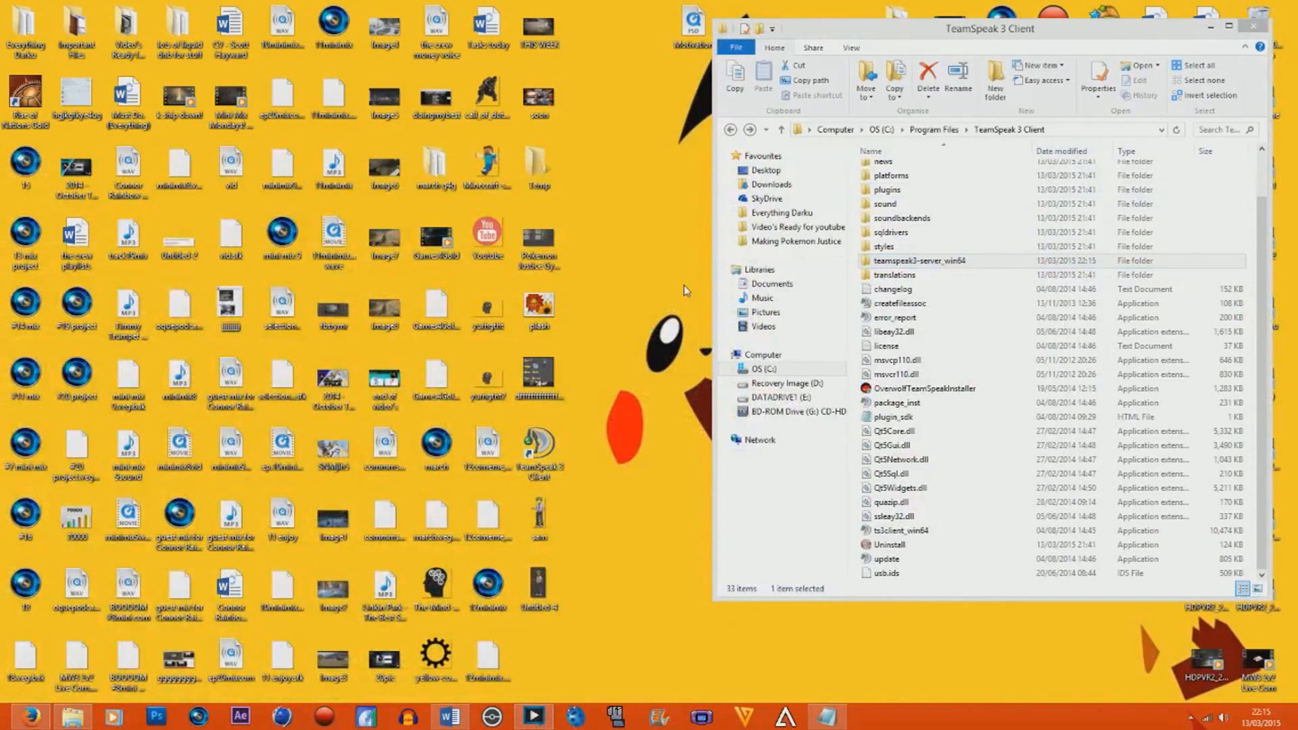
double_click(554, 449)
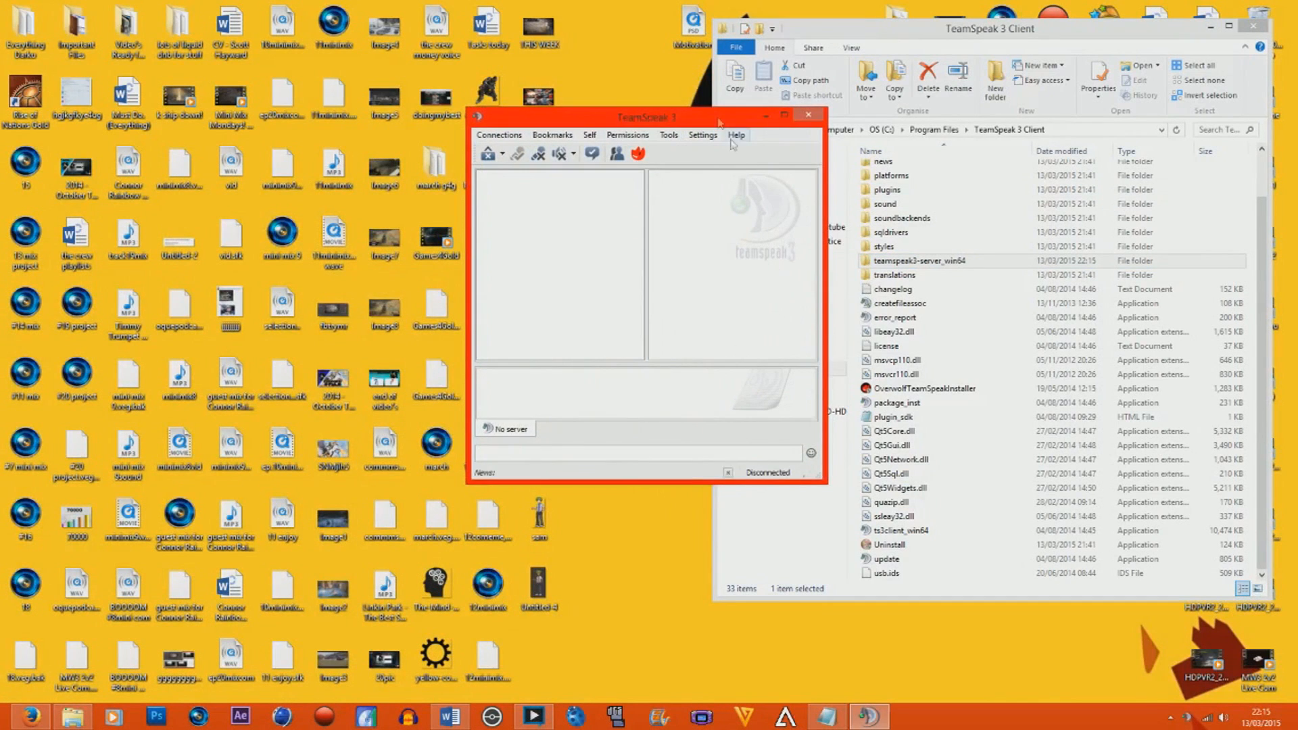
drag(699, 123, 422, 122)
Delete the existing Darku Server bookmark in TeamSpeak and save the bookmark changes.
click(276, 139)
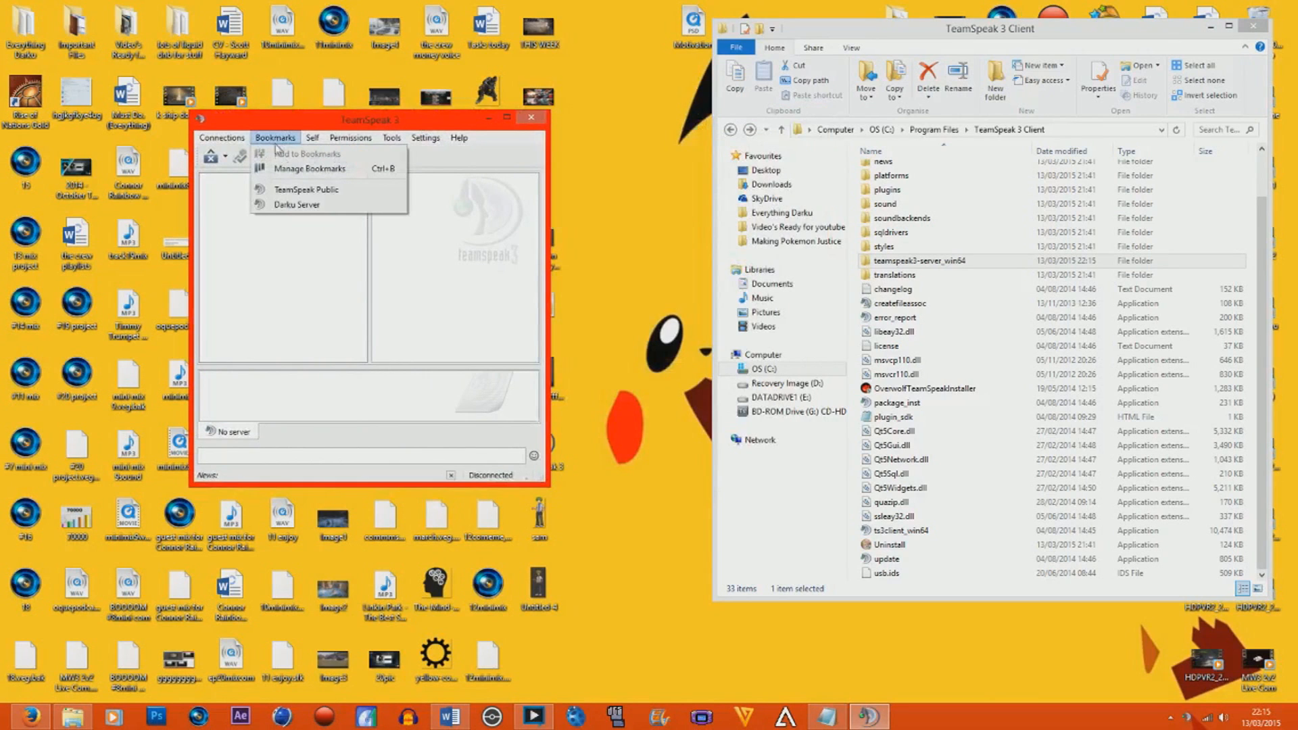
click(290, 169)
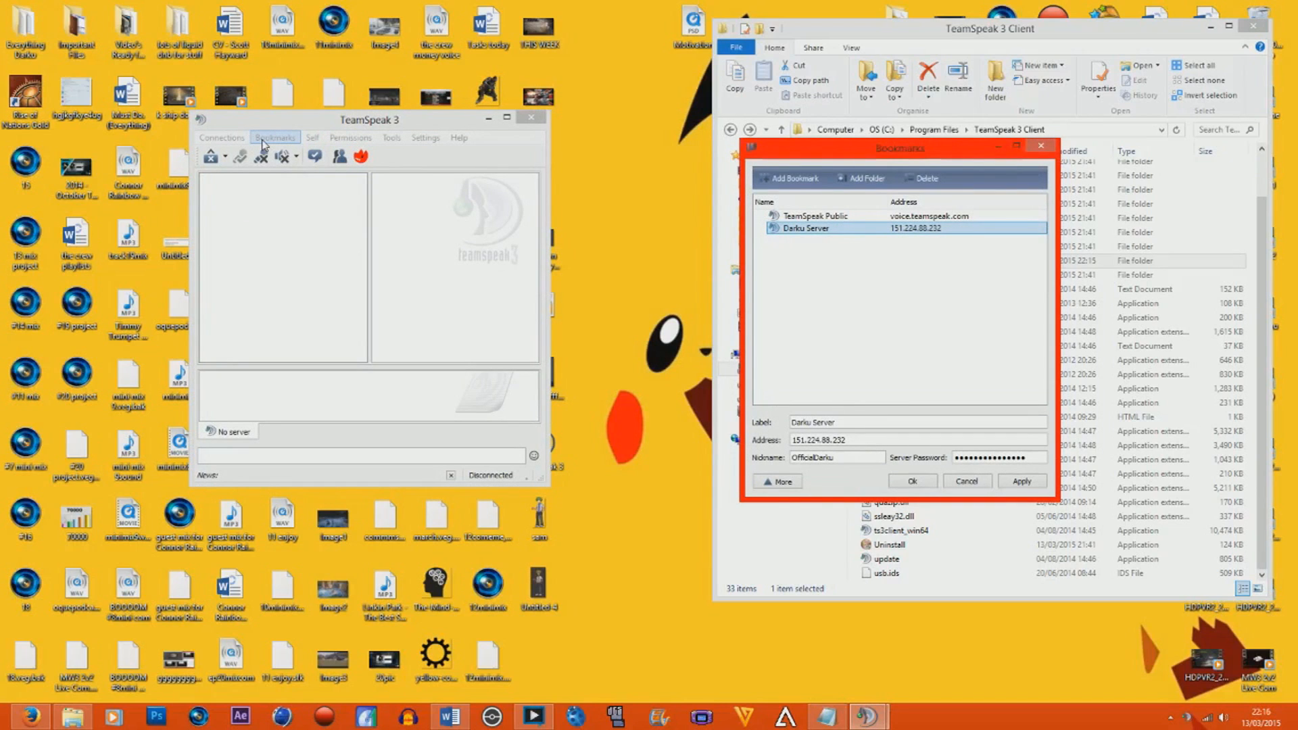
key(Delete)
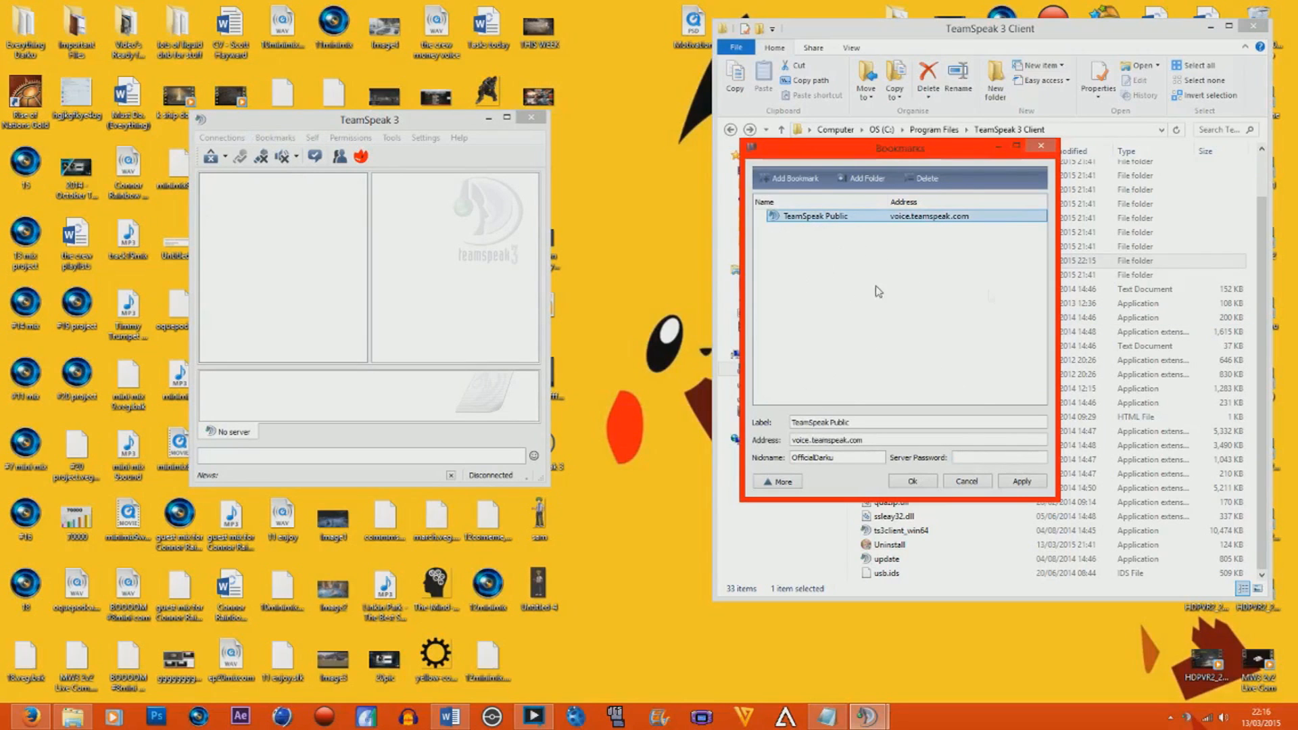
click(973, 482)
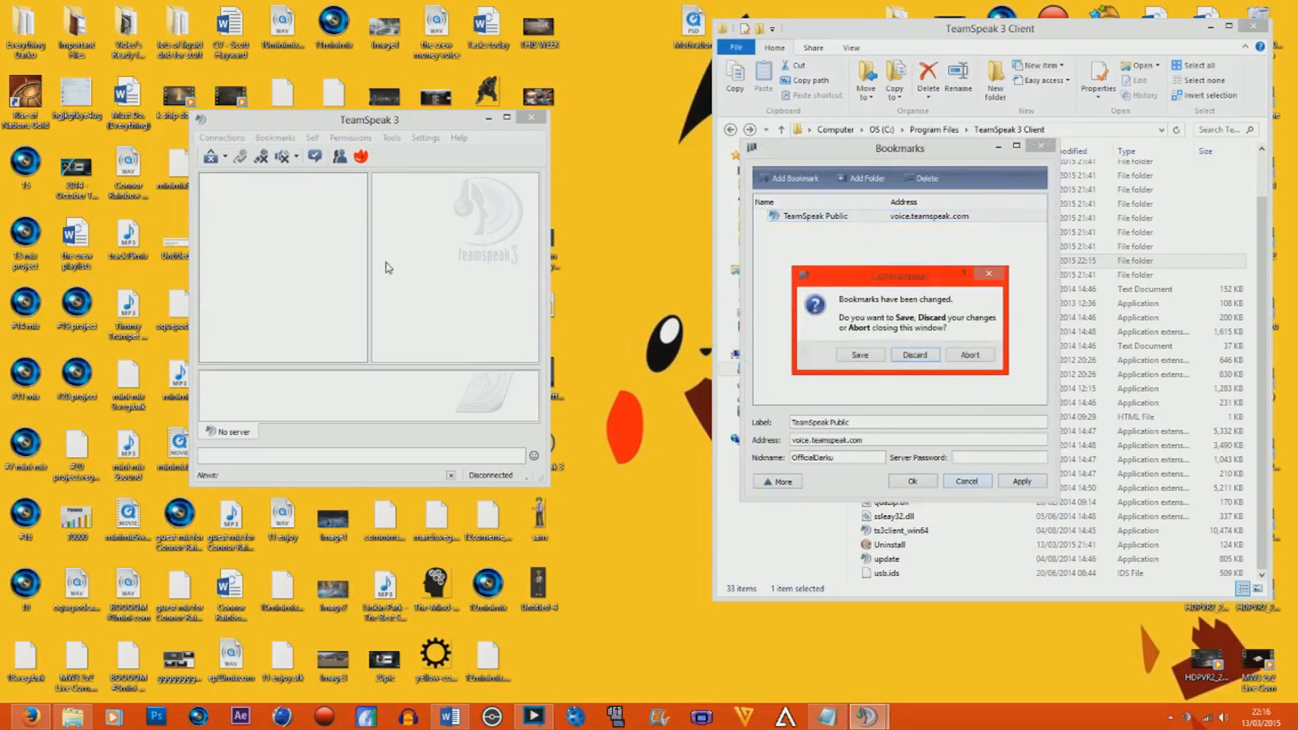
click(877, 355)
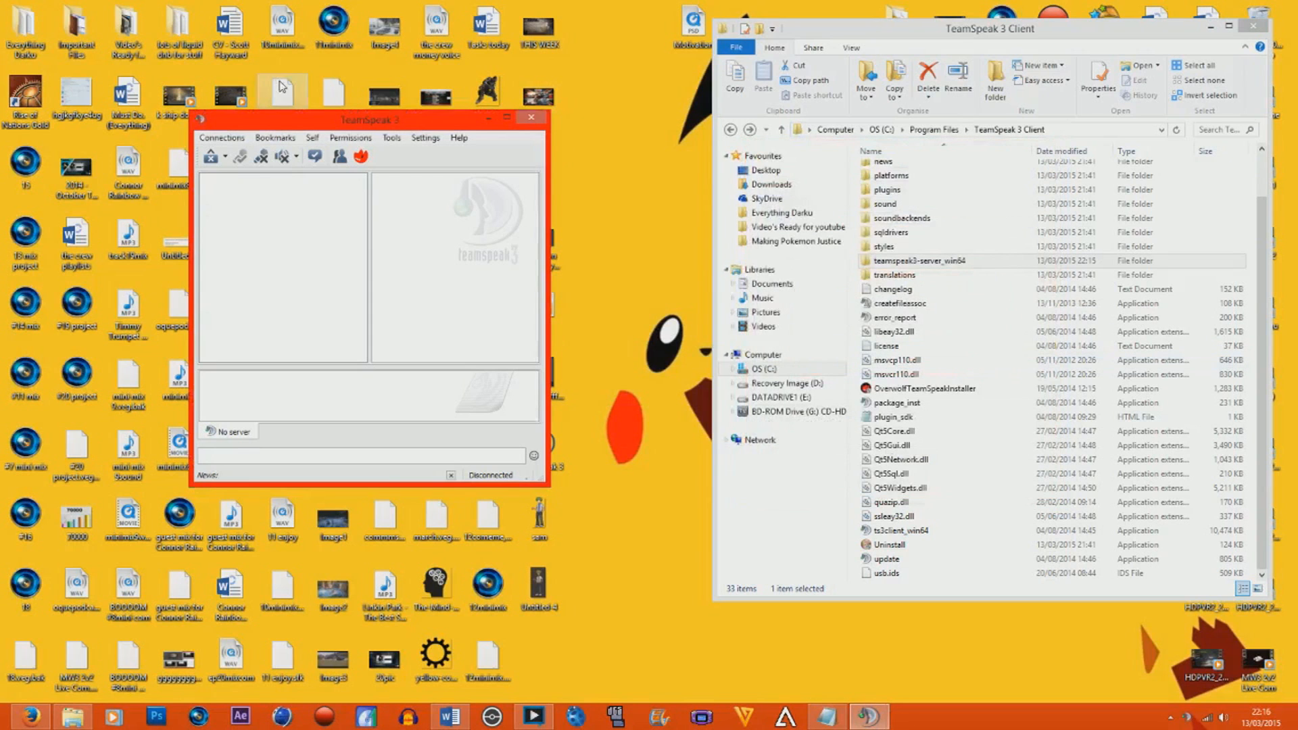
Add a new TeamSpeak bookmark labelled Darku's Server.
drag(322, 125, 249, 124)
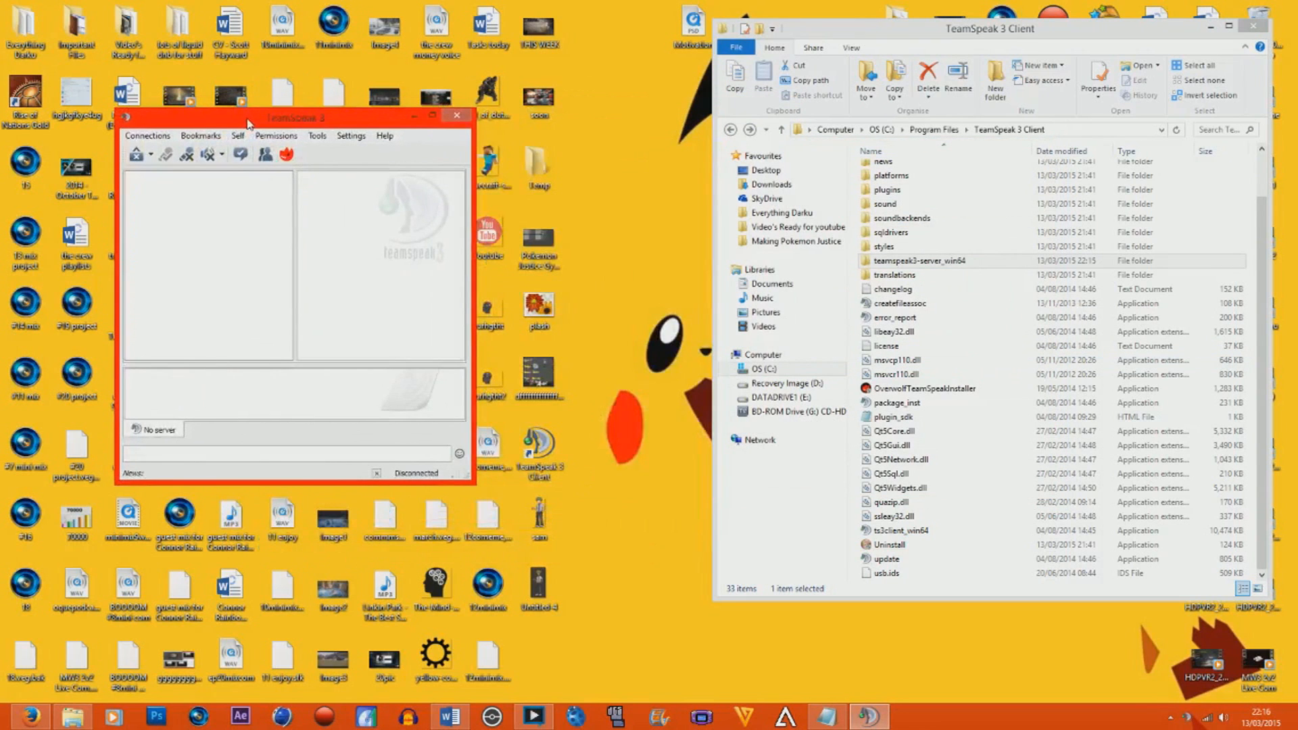
click(201, 135)
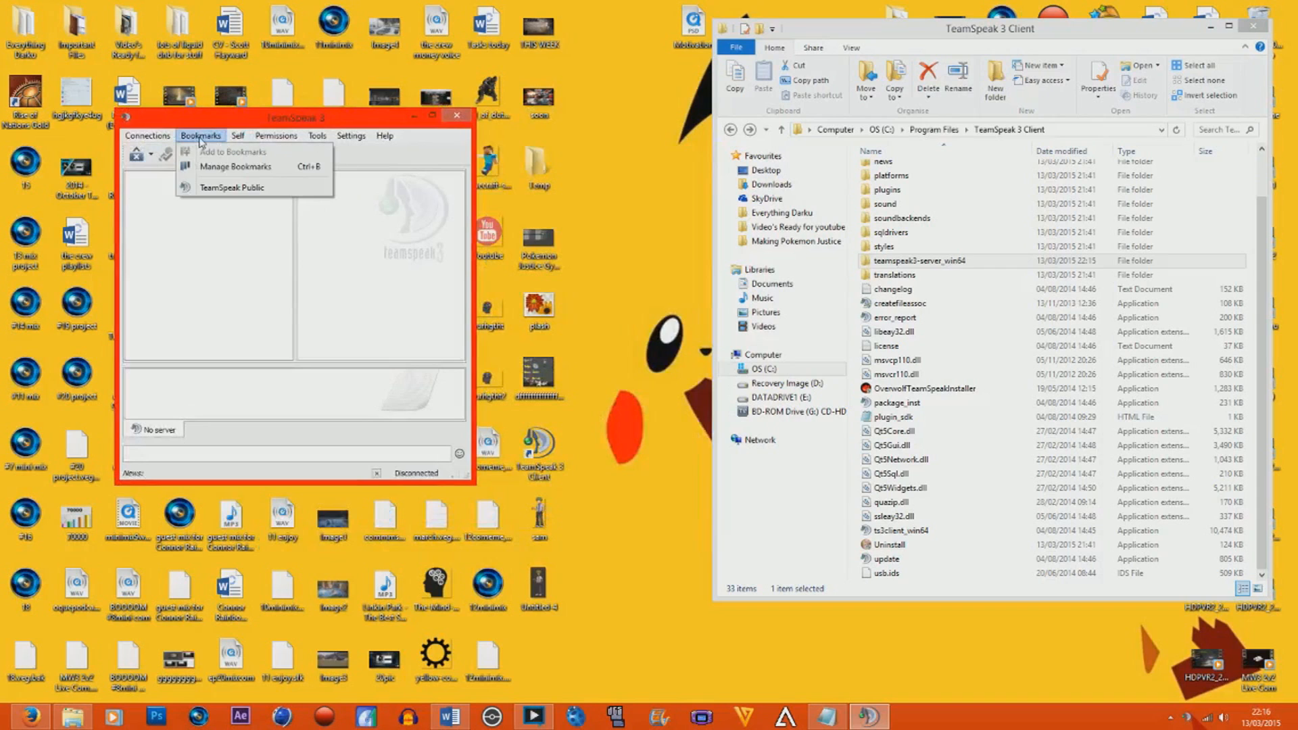
mouse_move(249, 140)
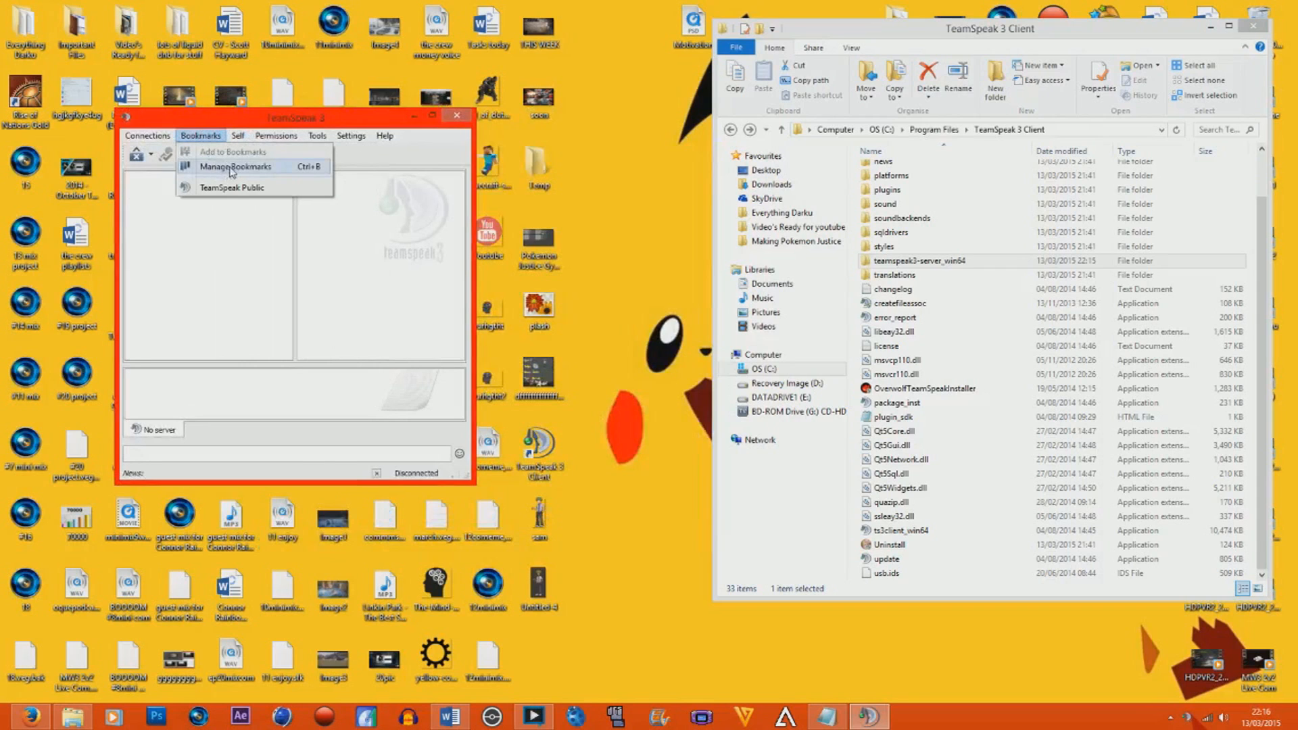
click(227, 170)
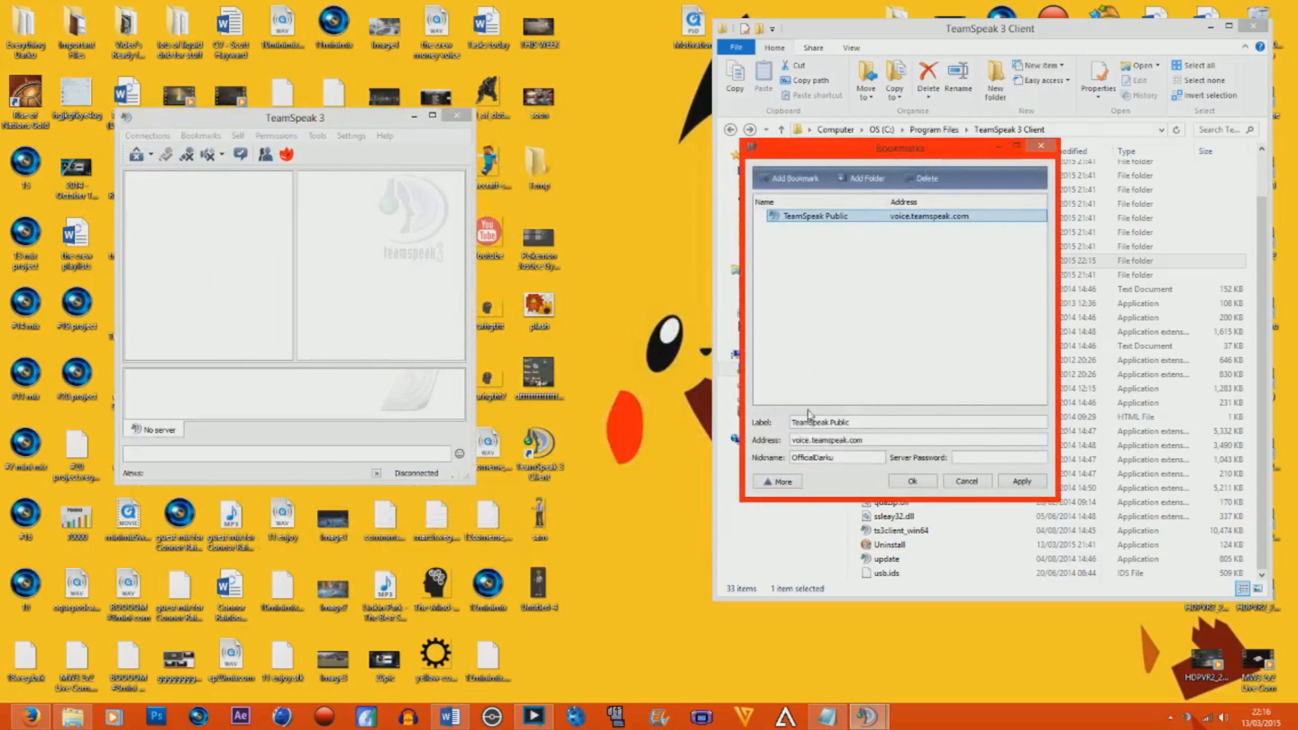
right_click(883, 340)
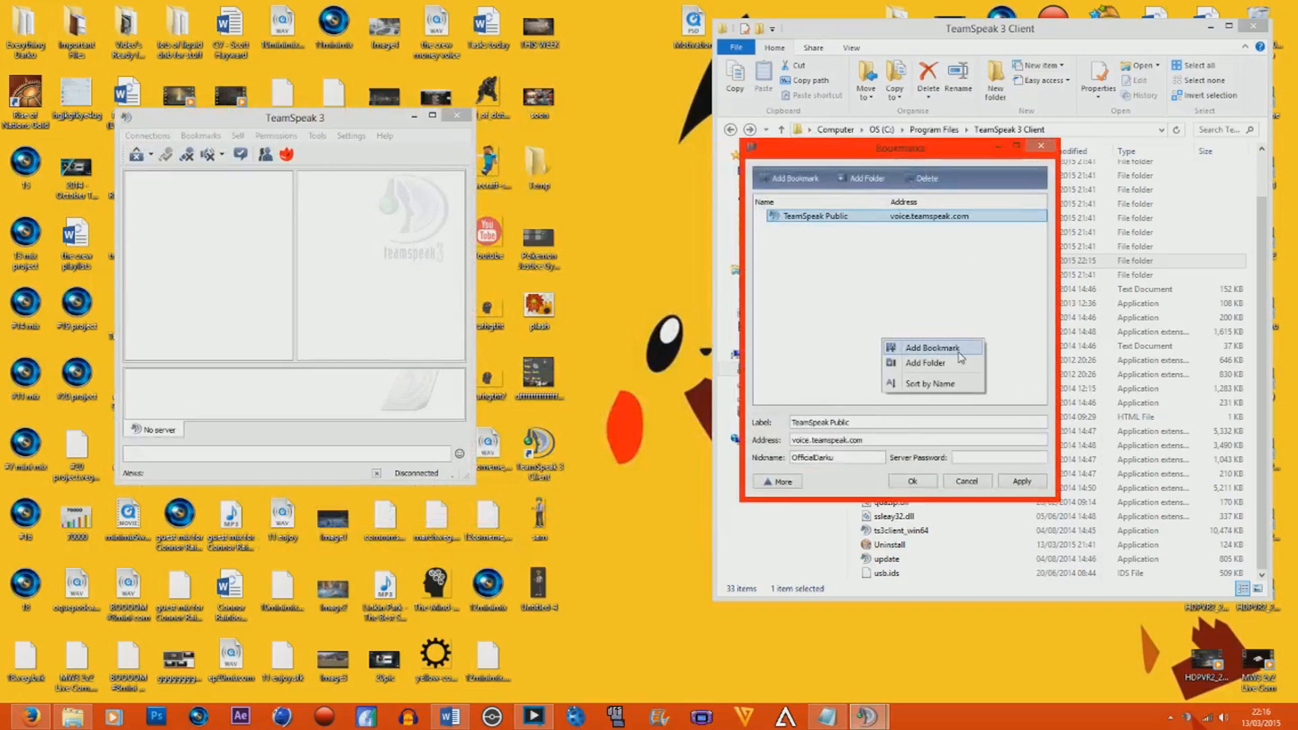
click(922, 347)
drag(869, 423, 788, 422)
text(Darku's )
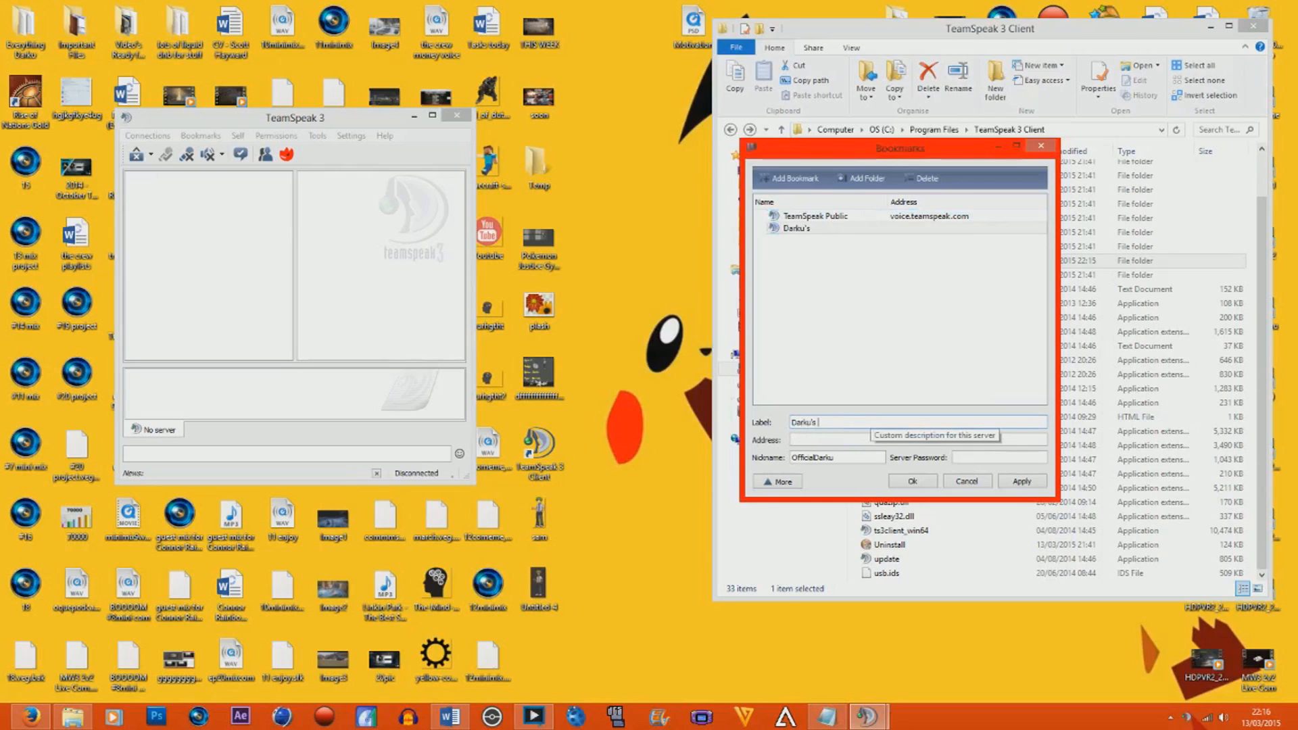
text(Derver)
key(Tab)
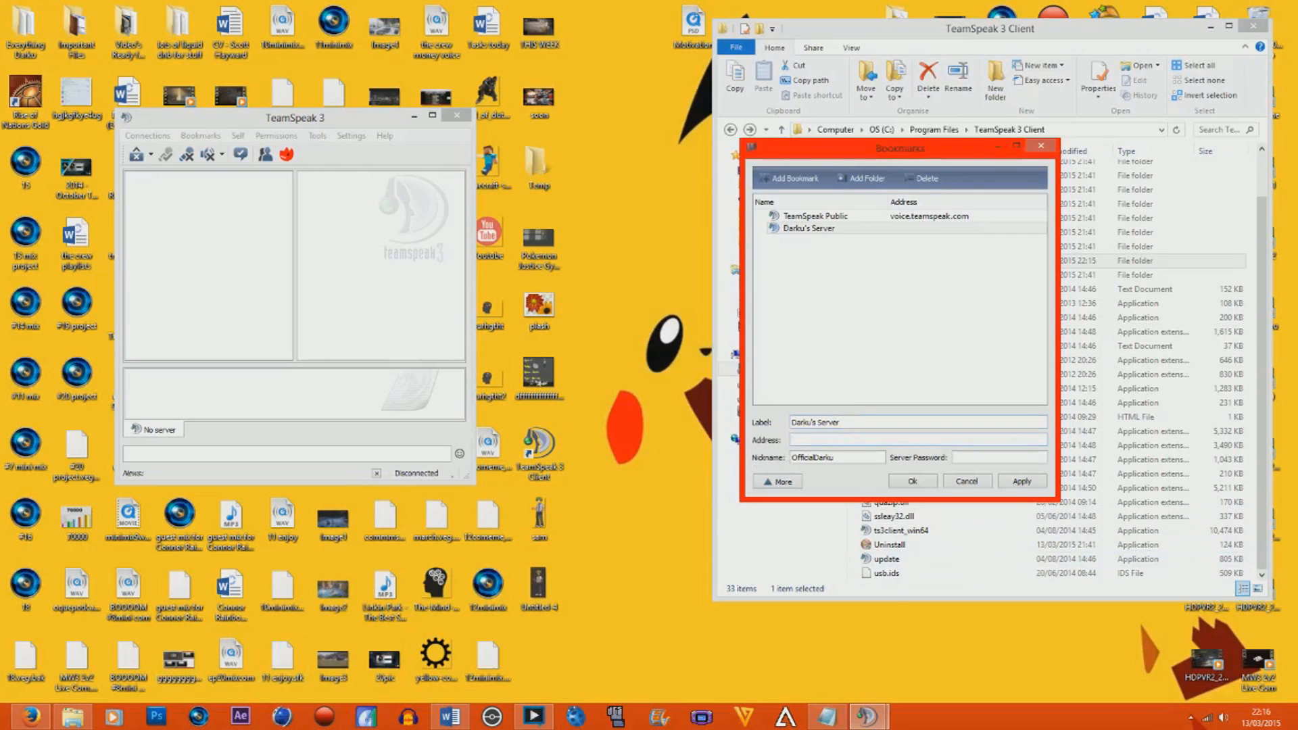
Get the public IP address from the find my ip Google results in the browser and paste it as the TeamSpeak bookmark's address.
click(31, 717)
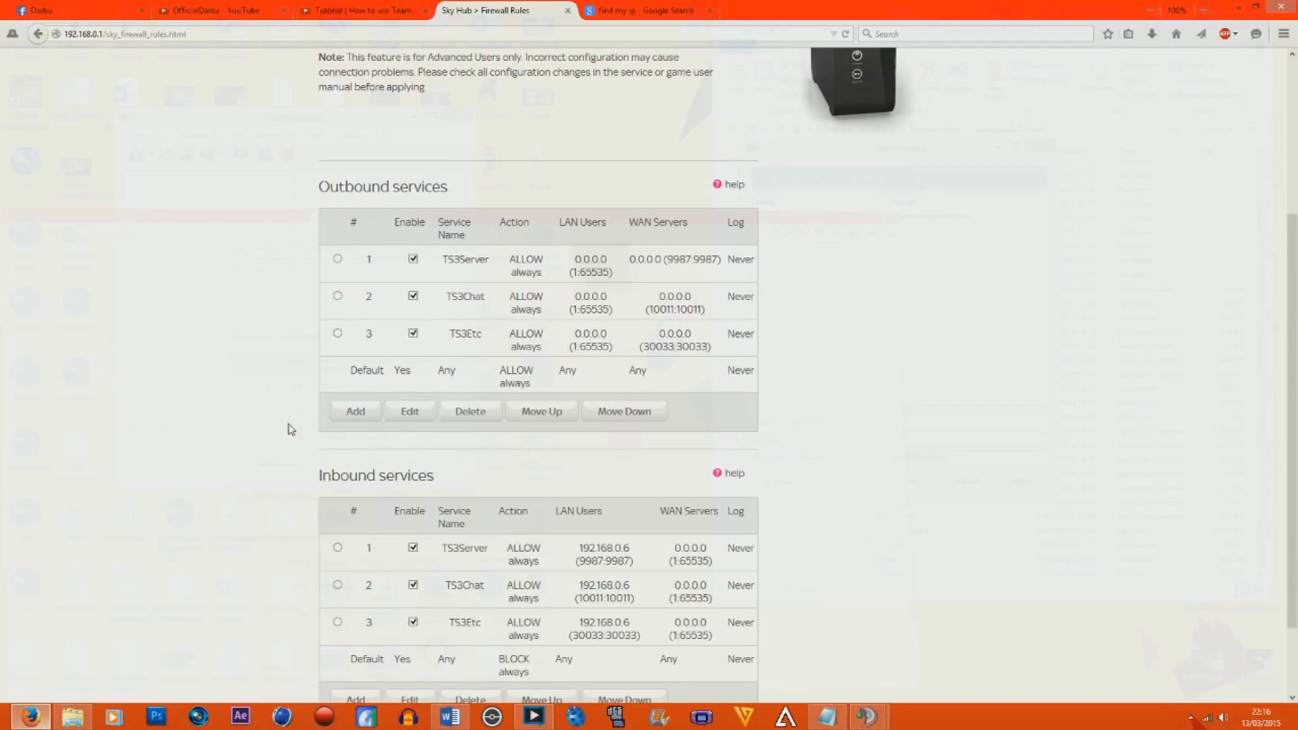
click(663, 9)
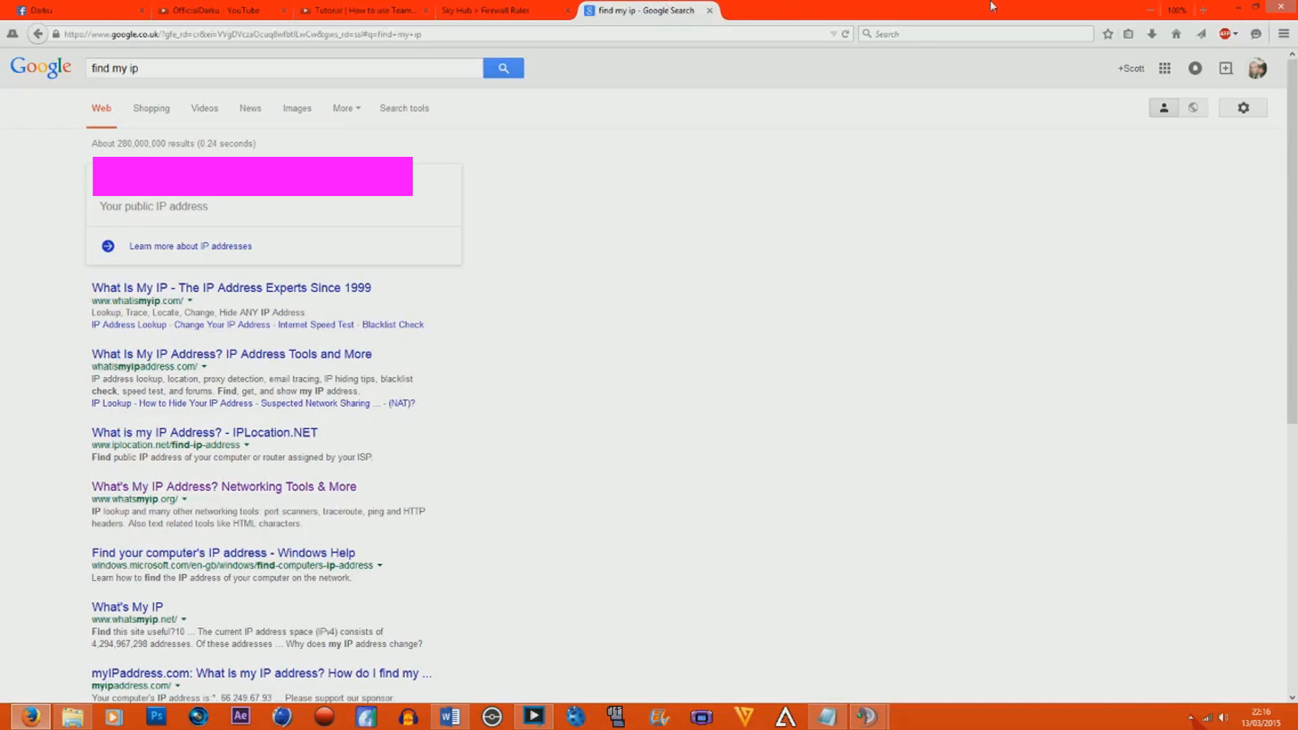
click(1243, 7)
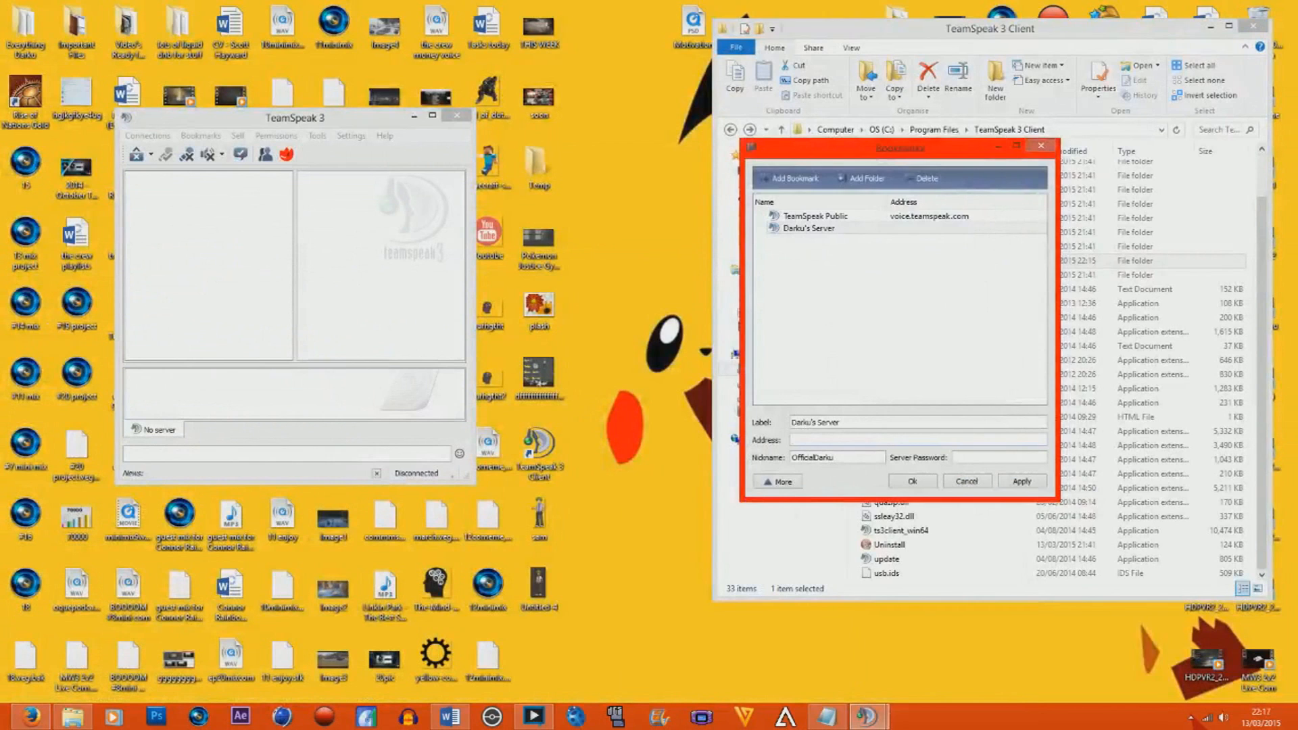
key(ctrl+v)
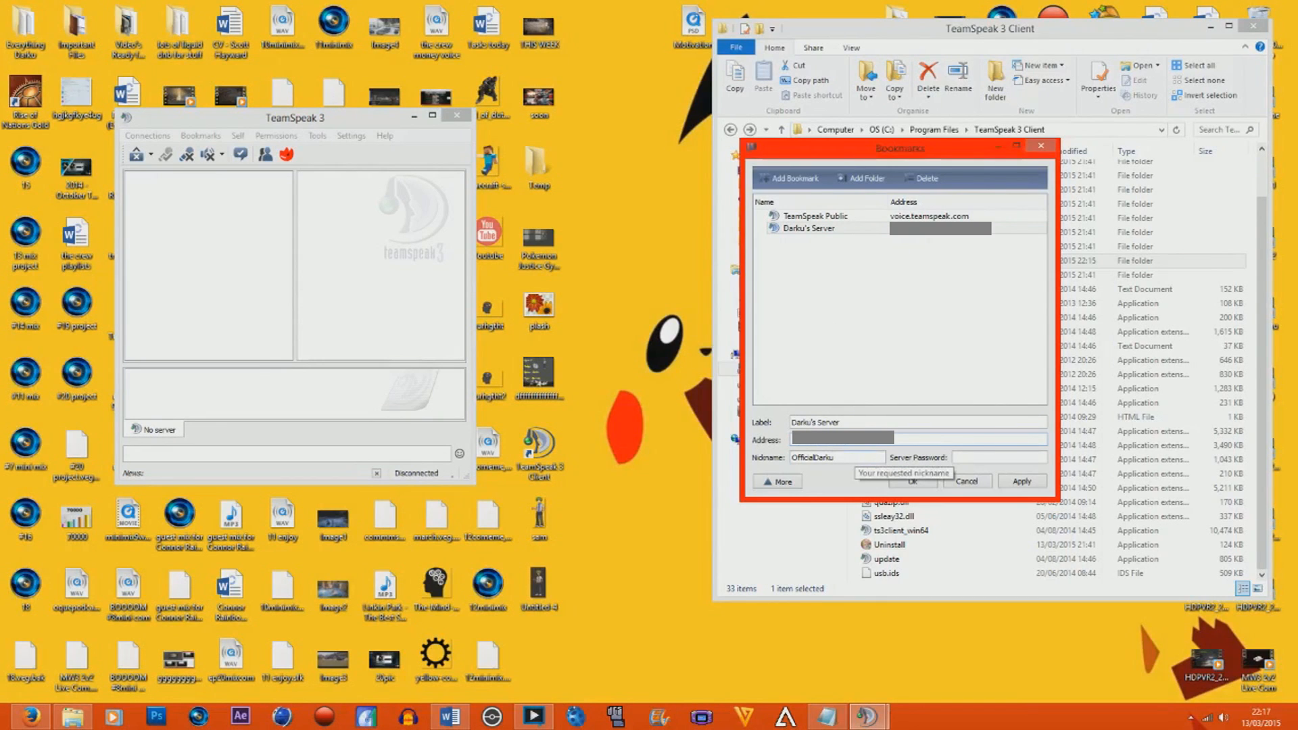
Enter the server password for the Darku's Server bookmark and save the bookmark.
click(967, 458)
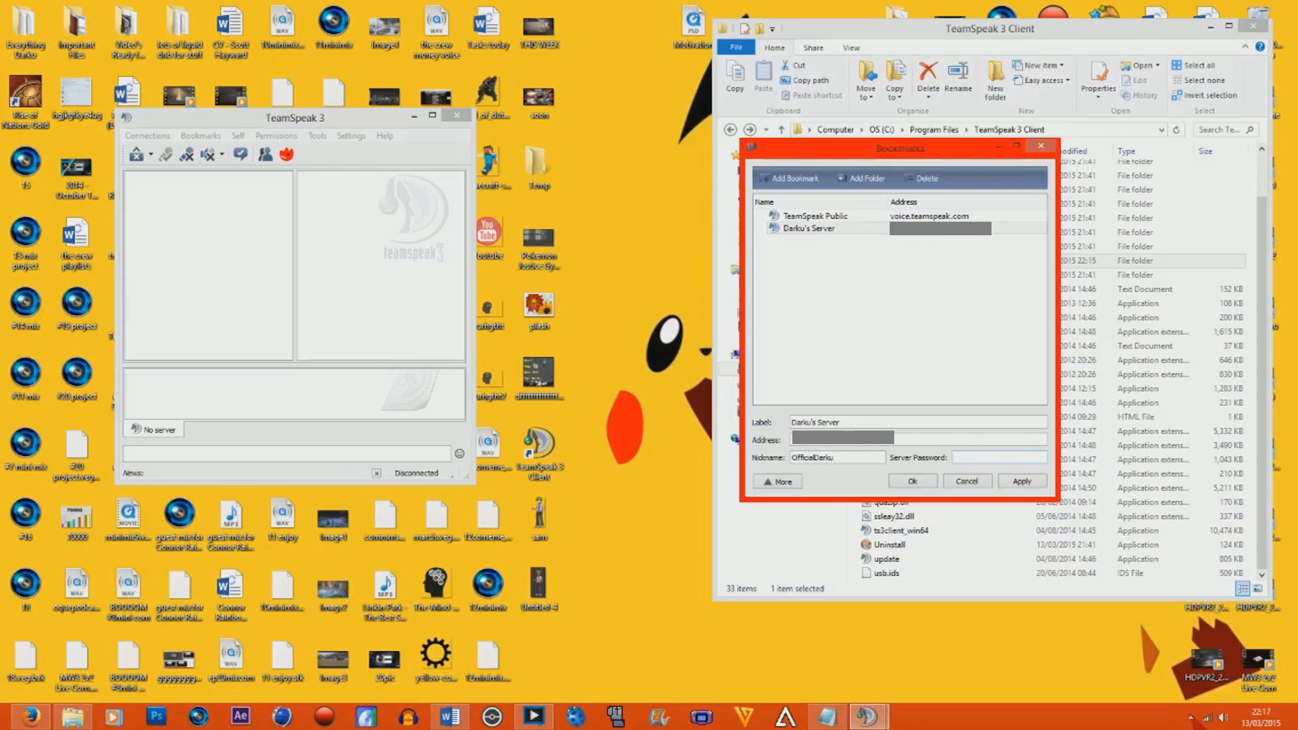
text(****************)
click(931, 483)
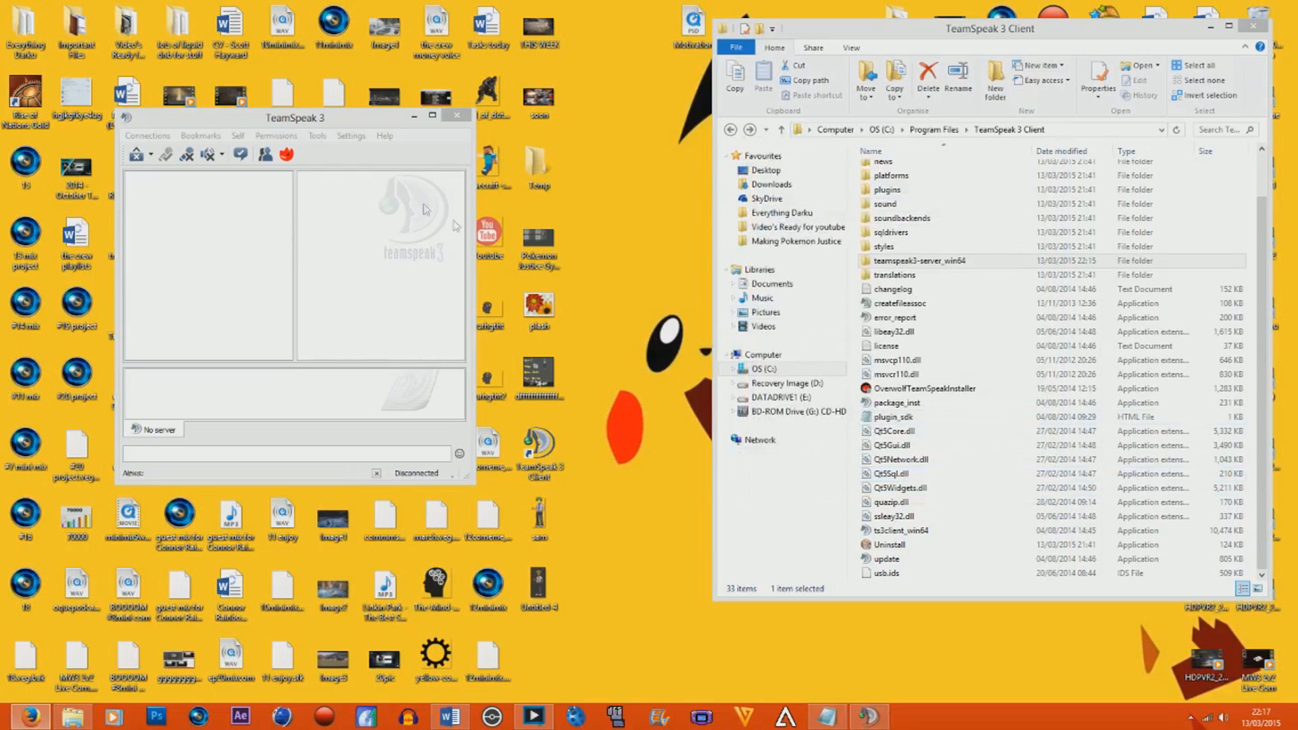
Check the saved Darku's Server entry in the TeamSpeak bookmark manager and connect to the server from that bookmark.
drag(203, 117, 374, 116)
click(371, 134)
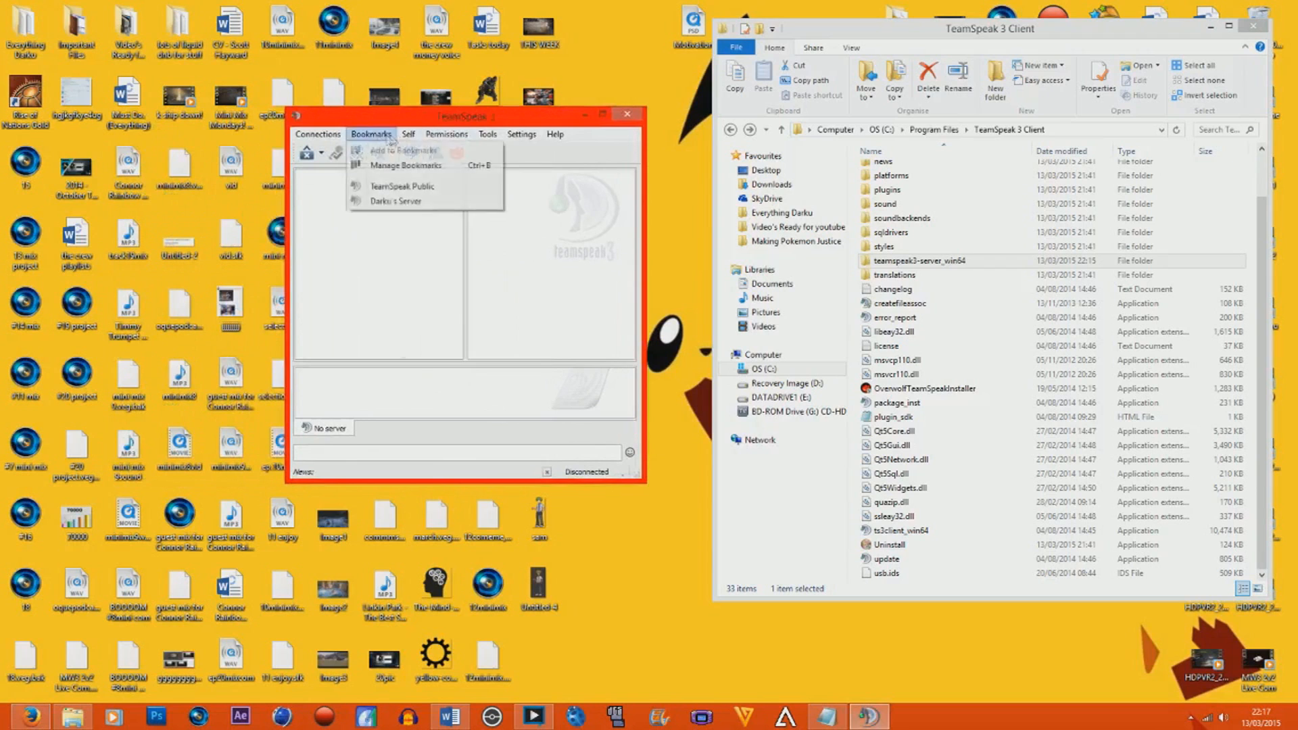
click(406, 165)
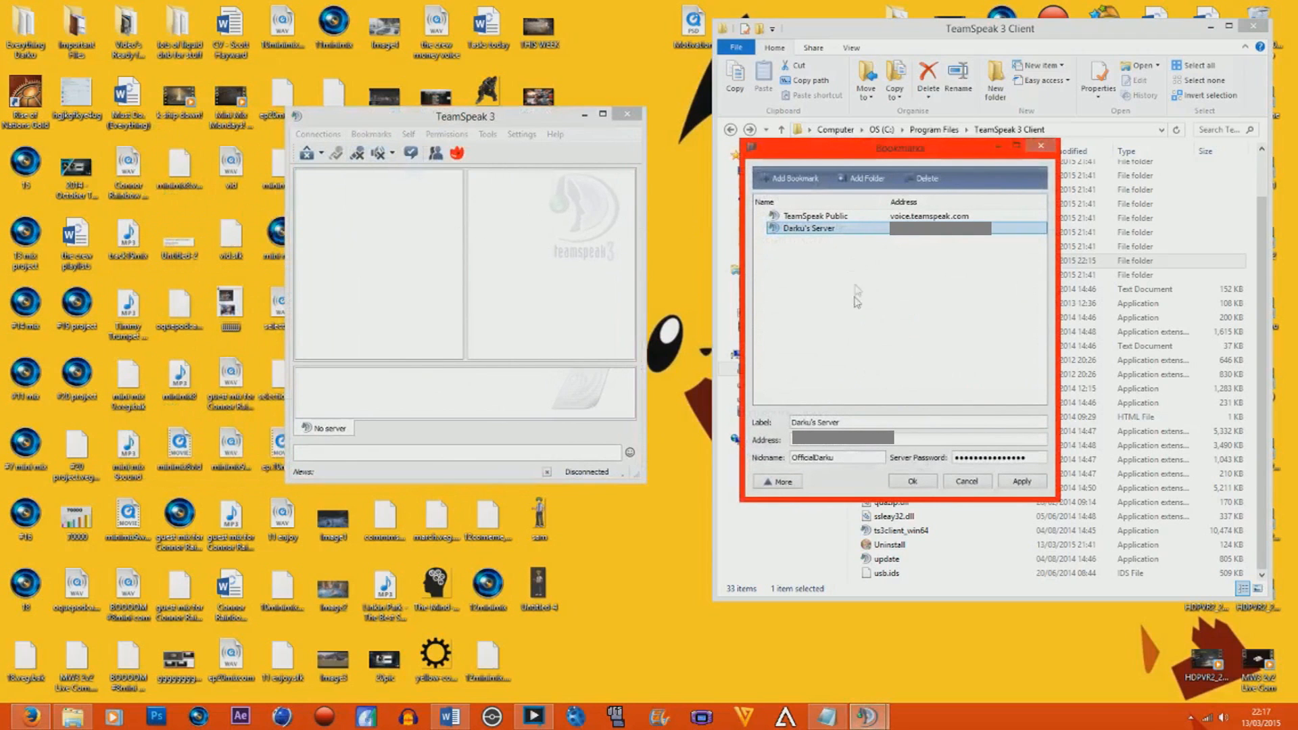
click(966, 481)
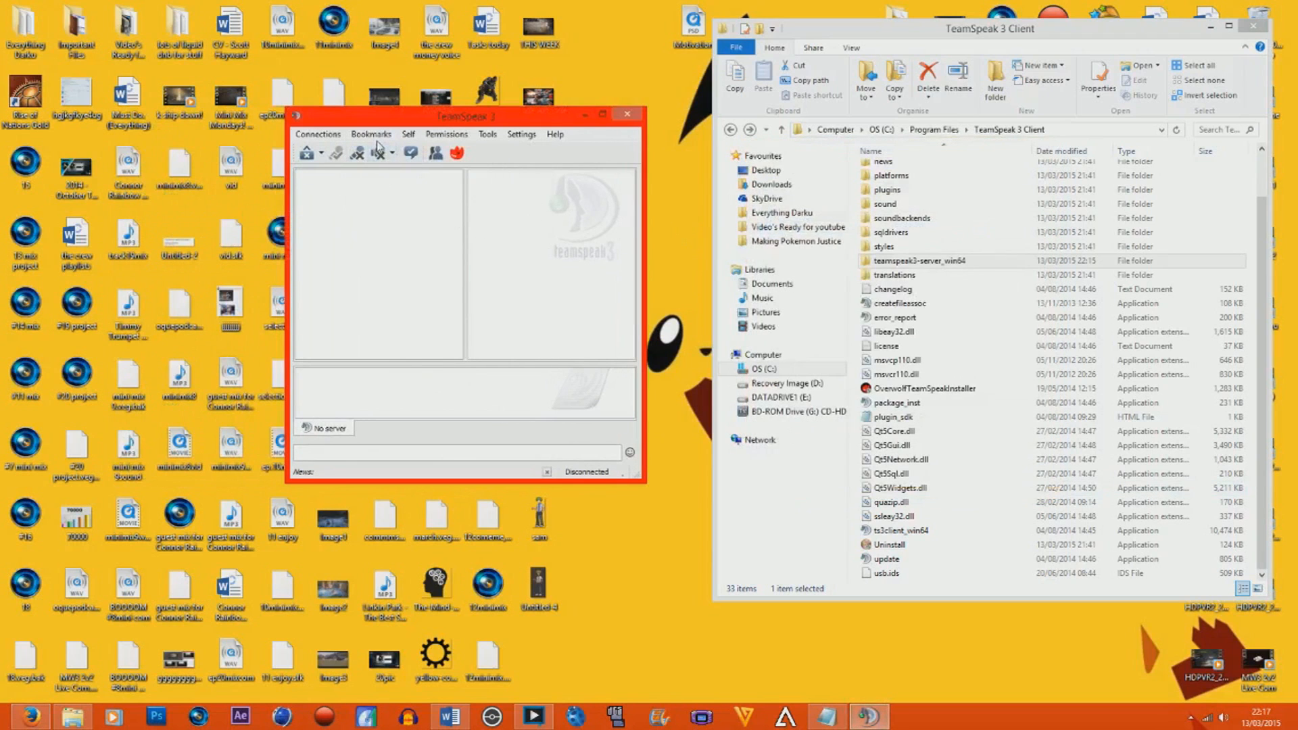
click(378, 140)
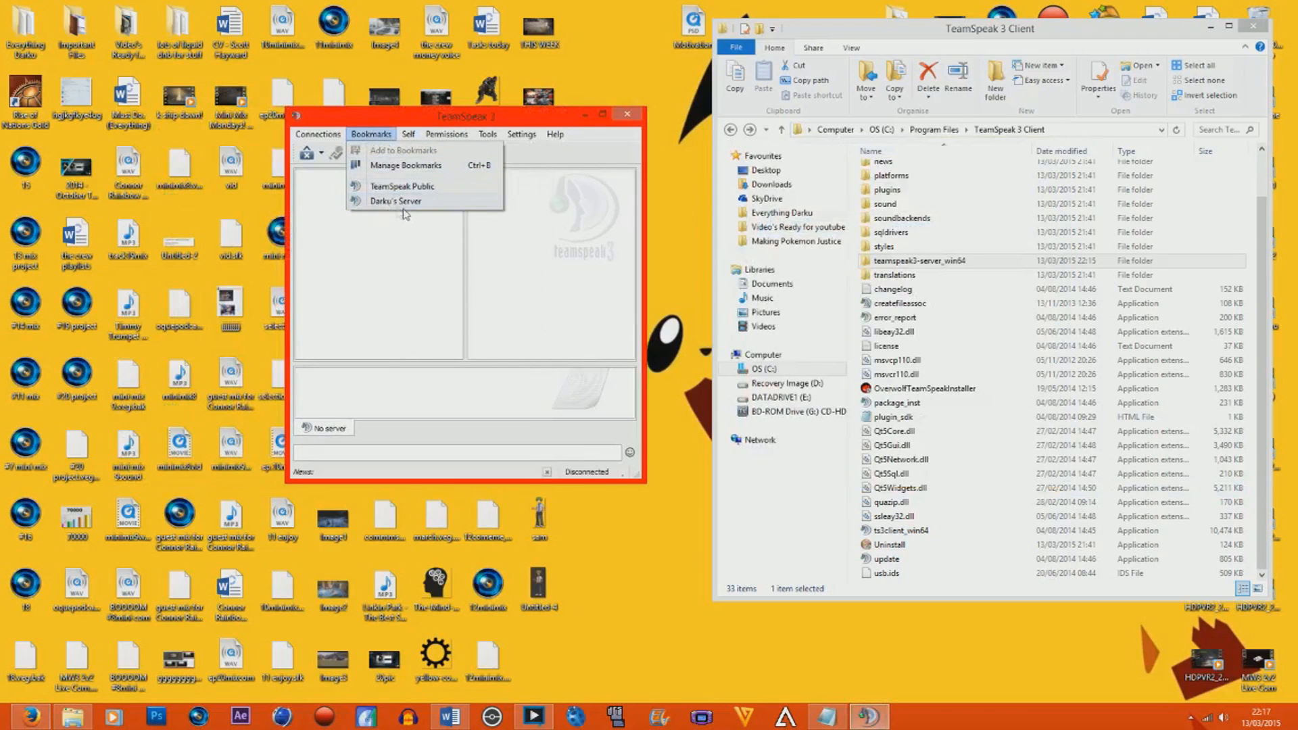
click(435, 203)
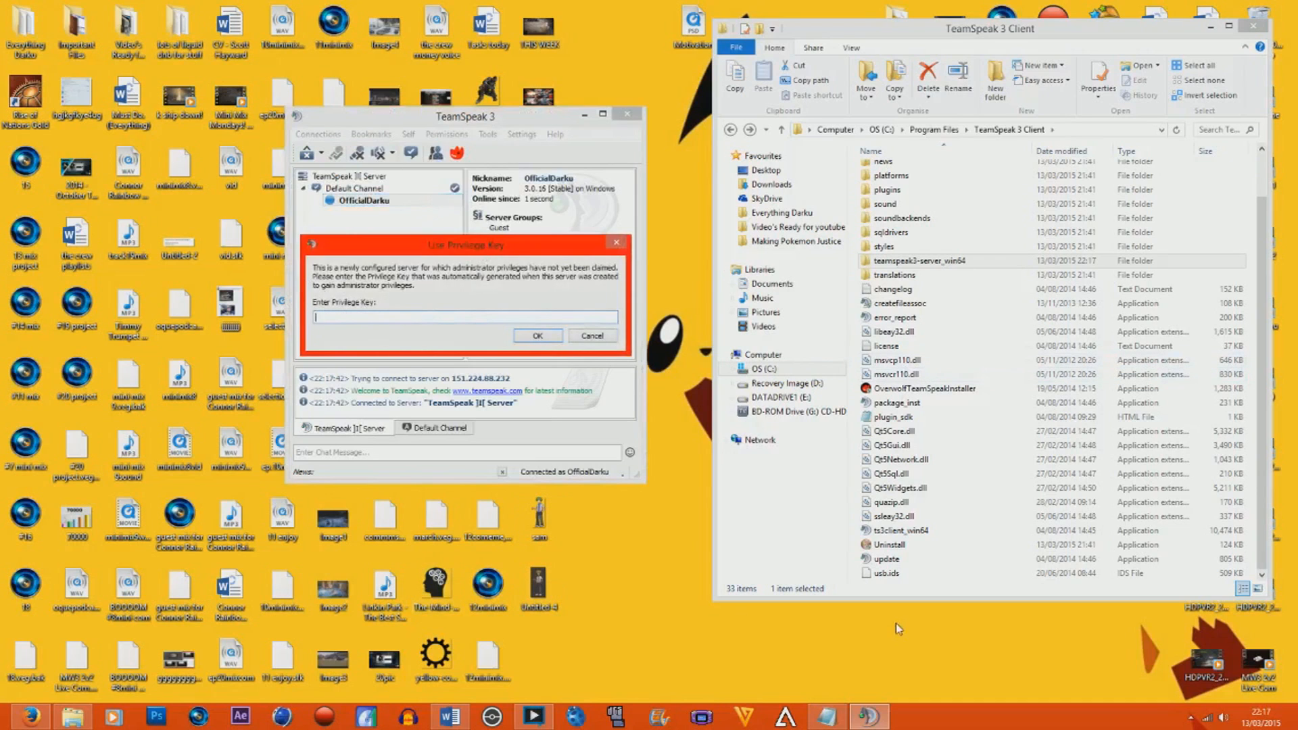
Copy the privilege key from the Pass etc. Notepad file and submit it in TeamSpeak to claim server admin rights.
click(827, 716)
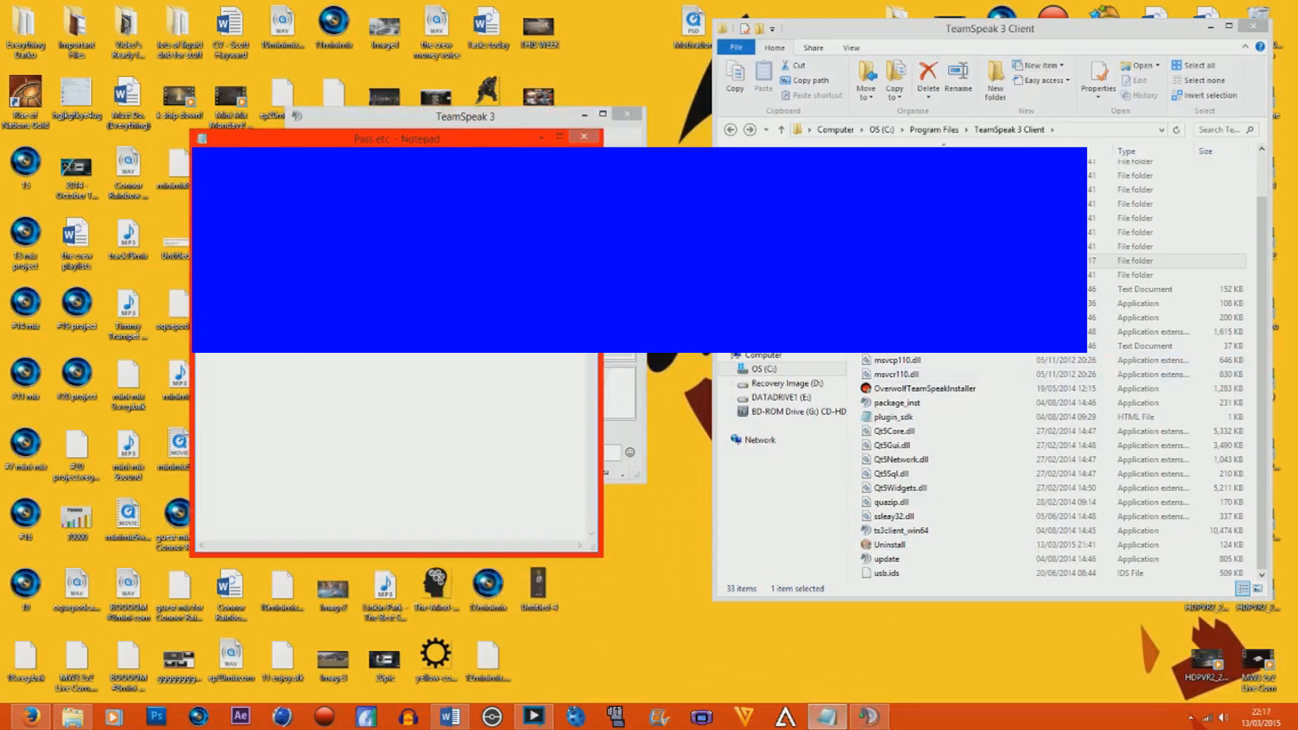
drag(446, 143, 948, 147)
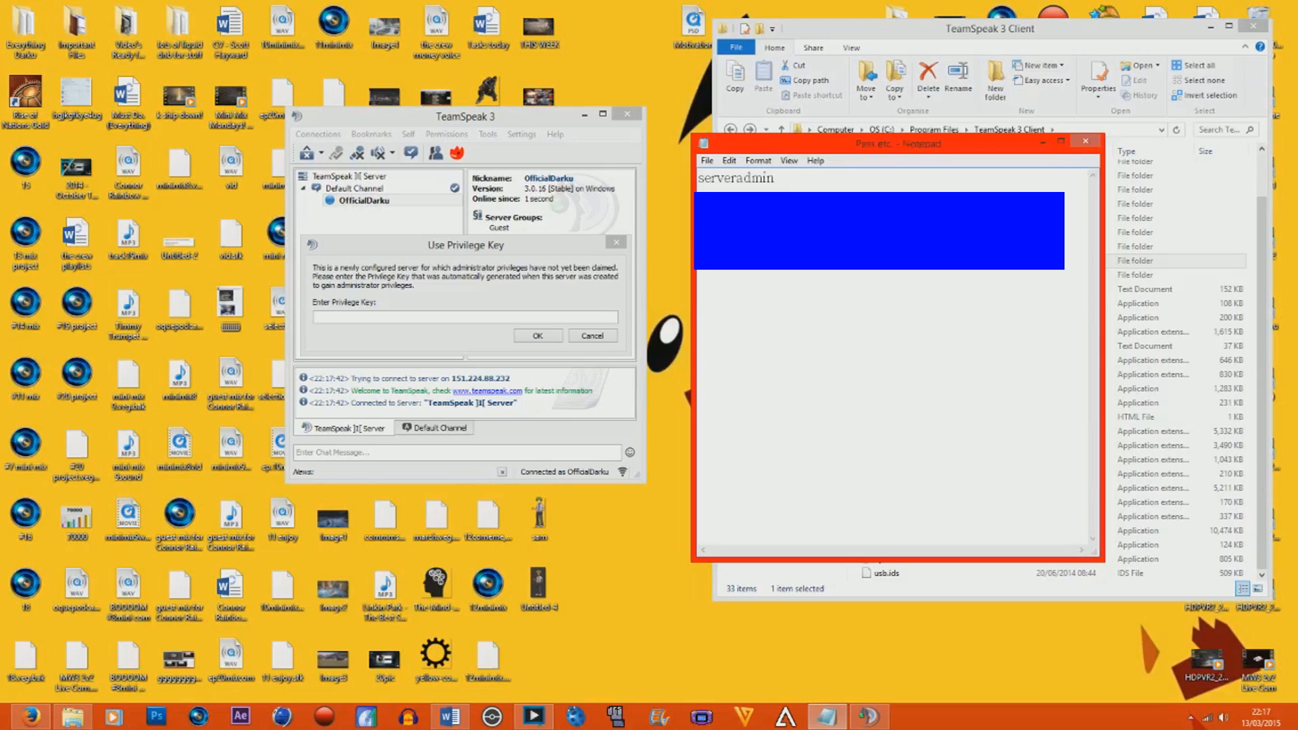
right_click(710, 240)
click(742, 283)
click(477, 317)
key(ctrl+v)
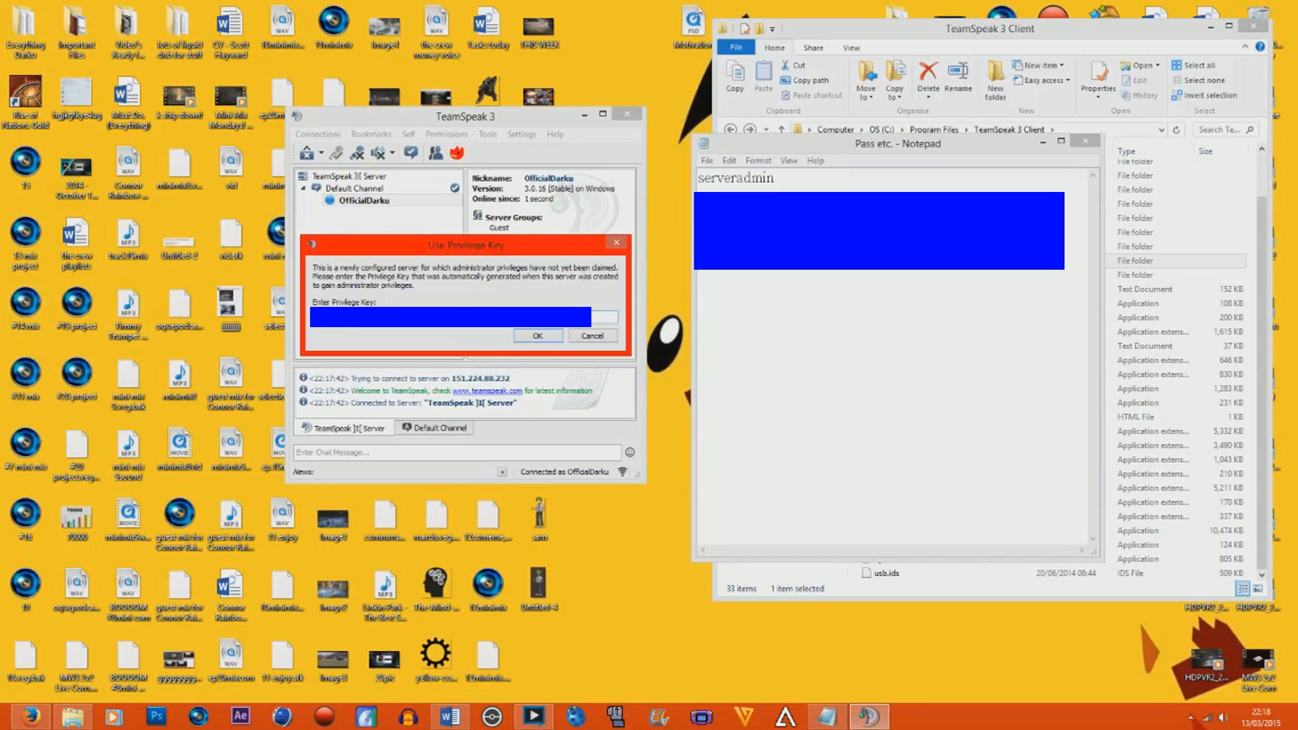
click(537, 336)
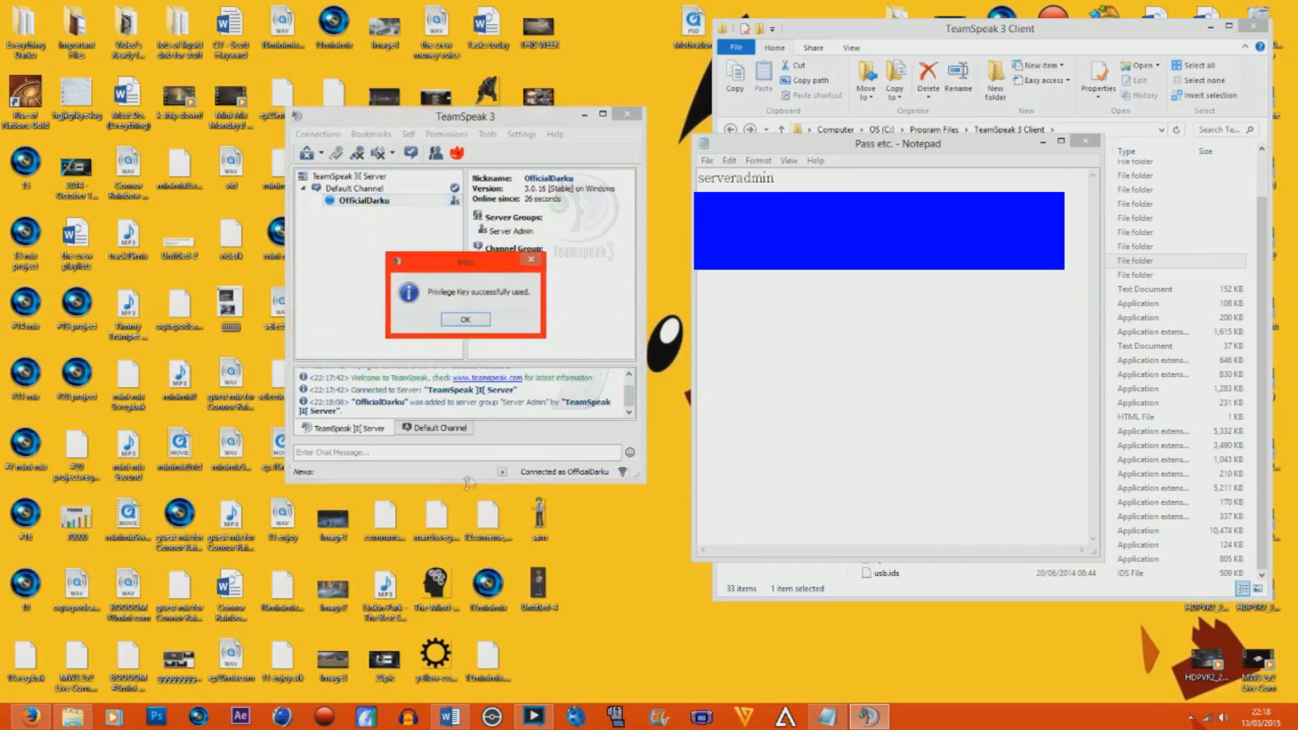
click(455, 319)
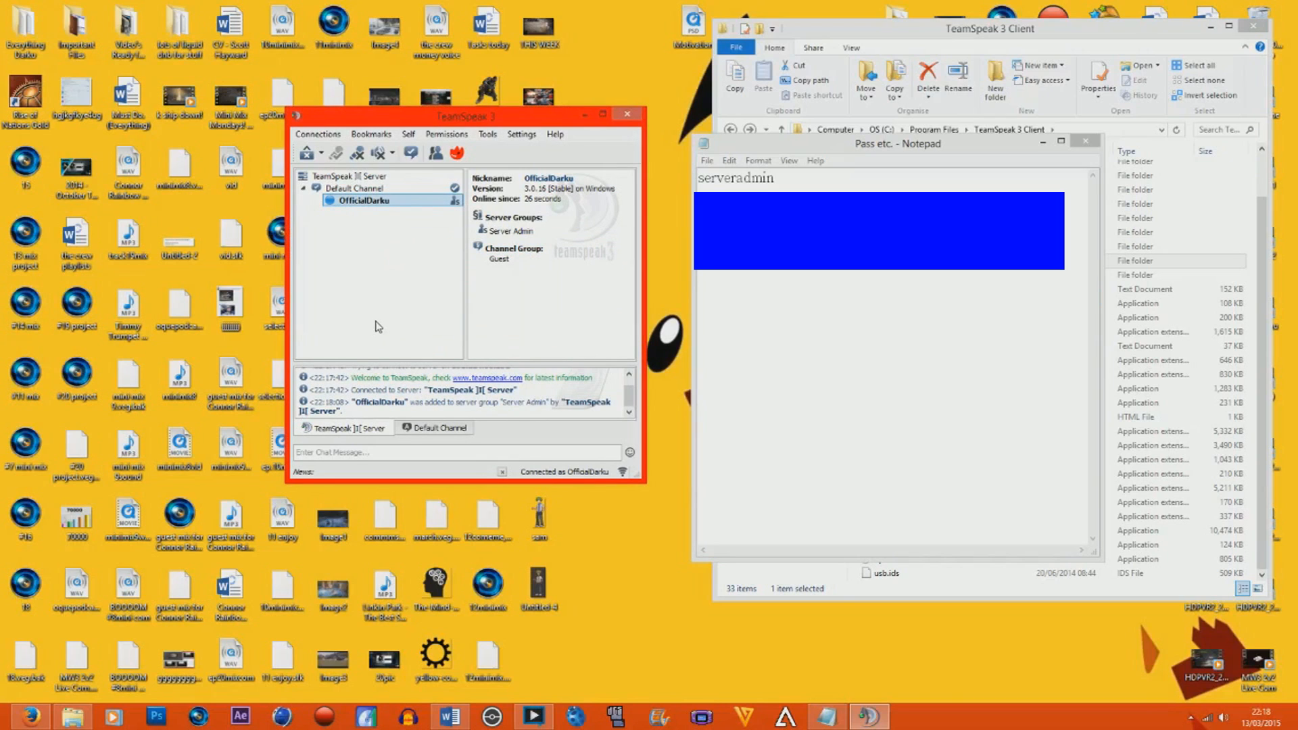